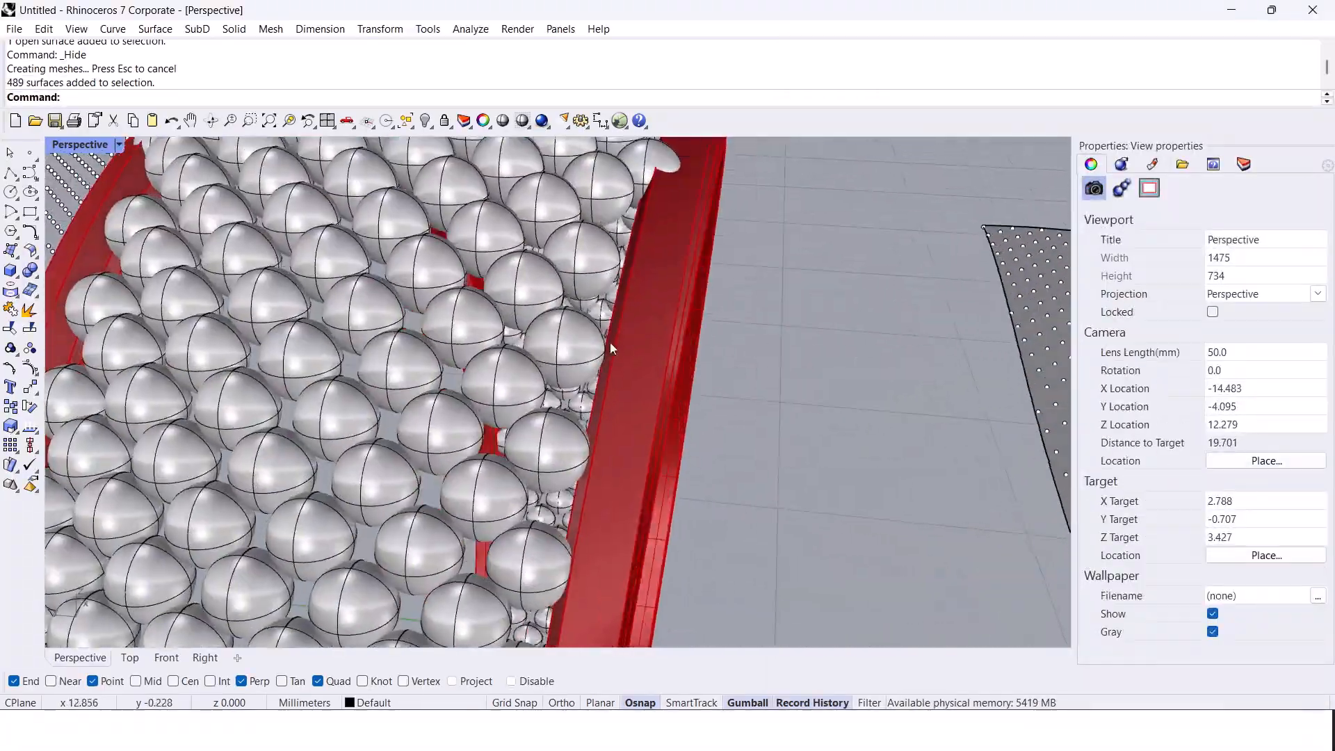
Step: Examine the finished sphere-covered ring from several angles and close up, including its inner side
{"action": "right_click_drag", "start_coordinate": [610, 342], "coordinate": [633, 264]}
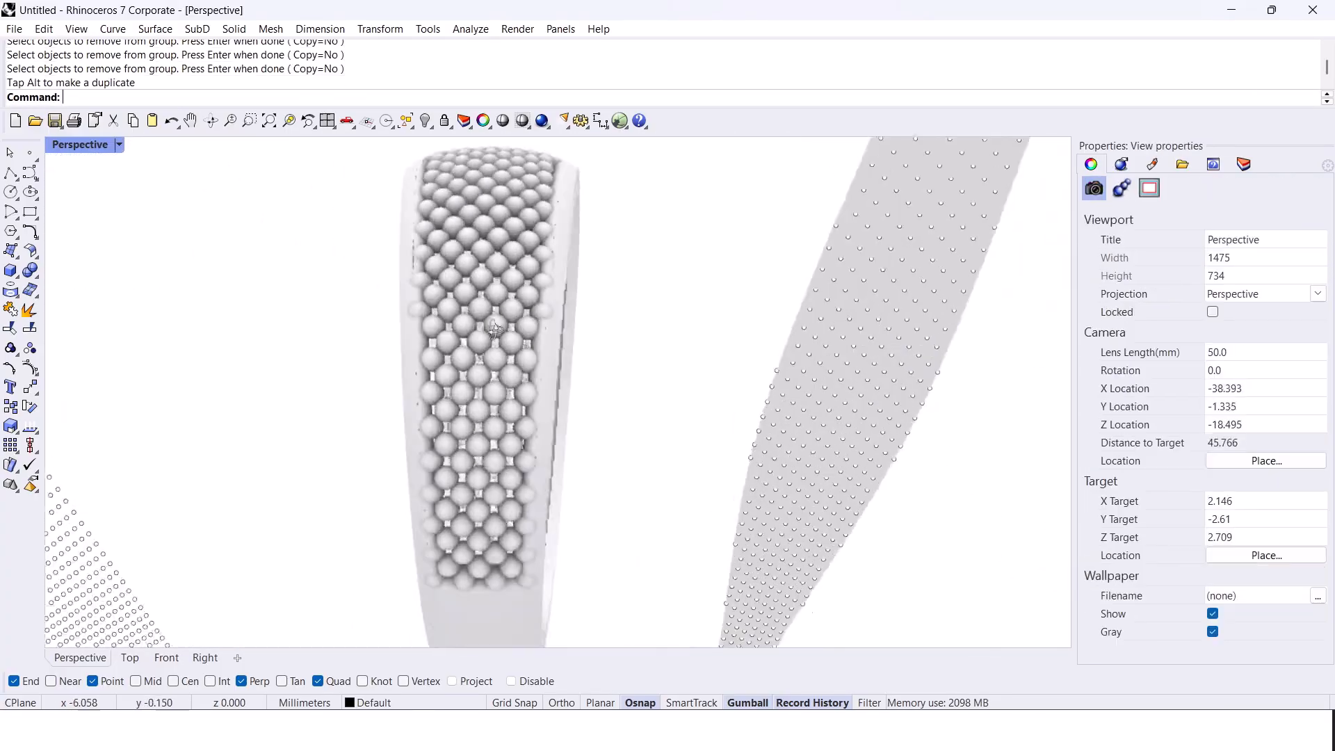
{"action": "right_click_drag", "start_coordinate": [390, 479], "coordinate": [527, 394]}
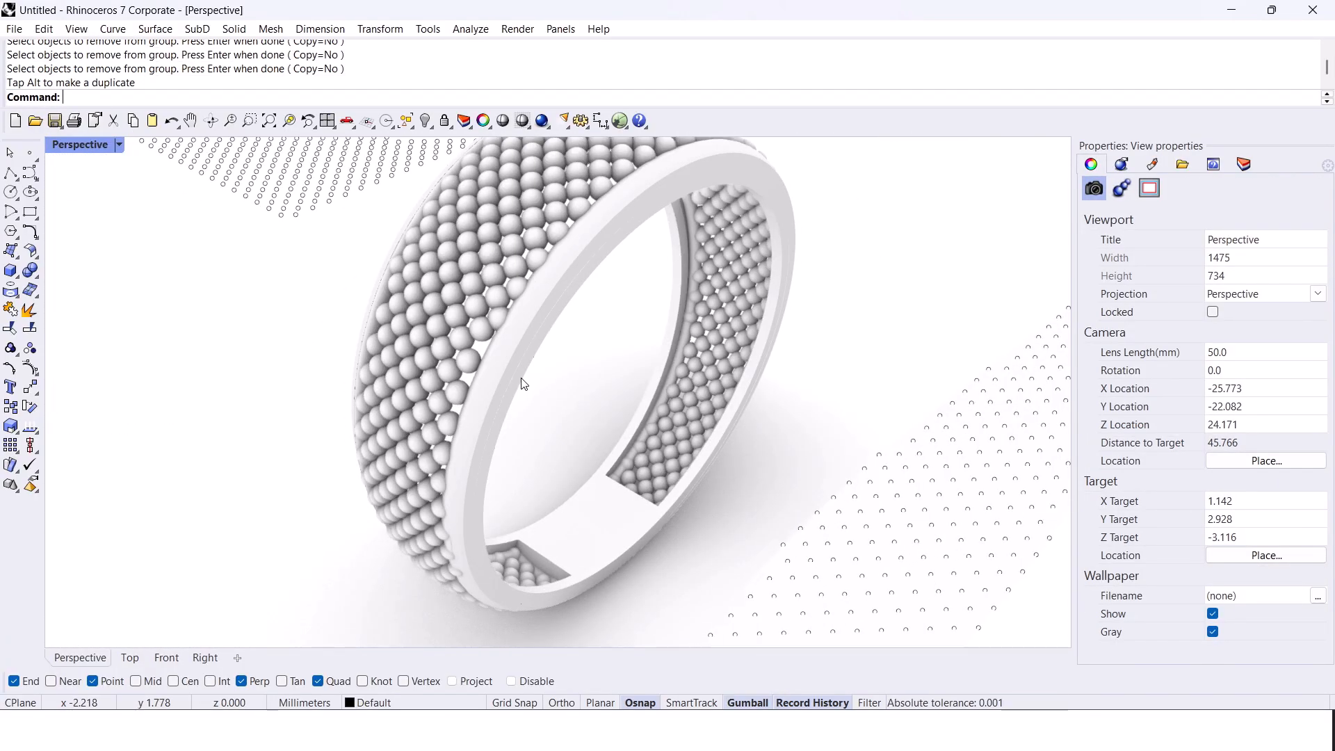
{"action": "scroll", "coordinate": [483, 377], "scroll_direction": "up", "scroll_amount": 4}
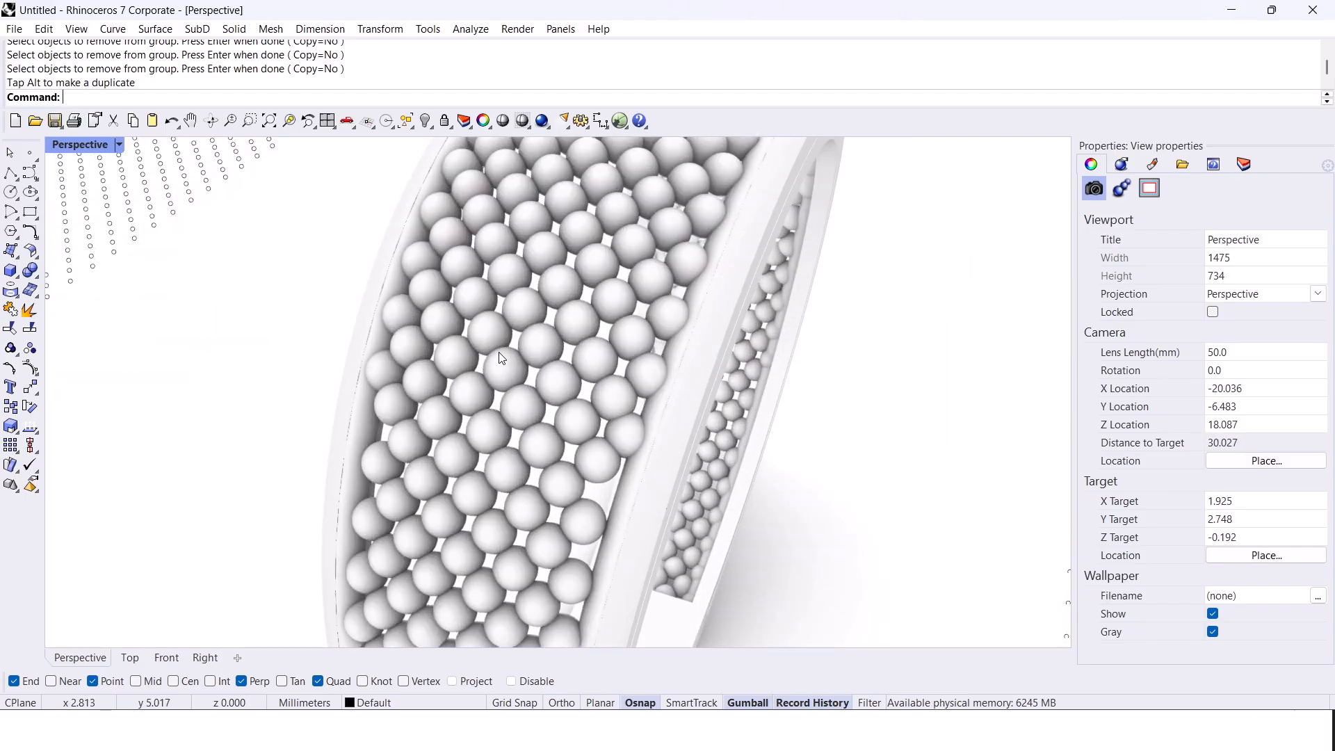
{"action": "left_click", "coordinate": [540, 323]}
{"action": "scroll", "coordinate": [540, 322], "scroll_direction": "down", "scroll_amount": 4}
{"action": "key", "text": "ctrl+h"}
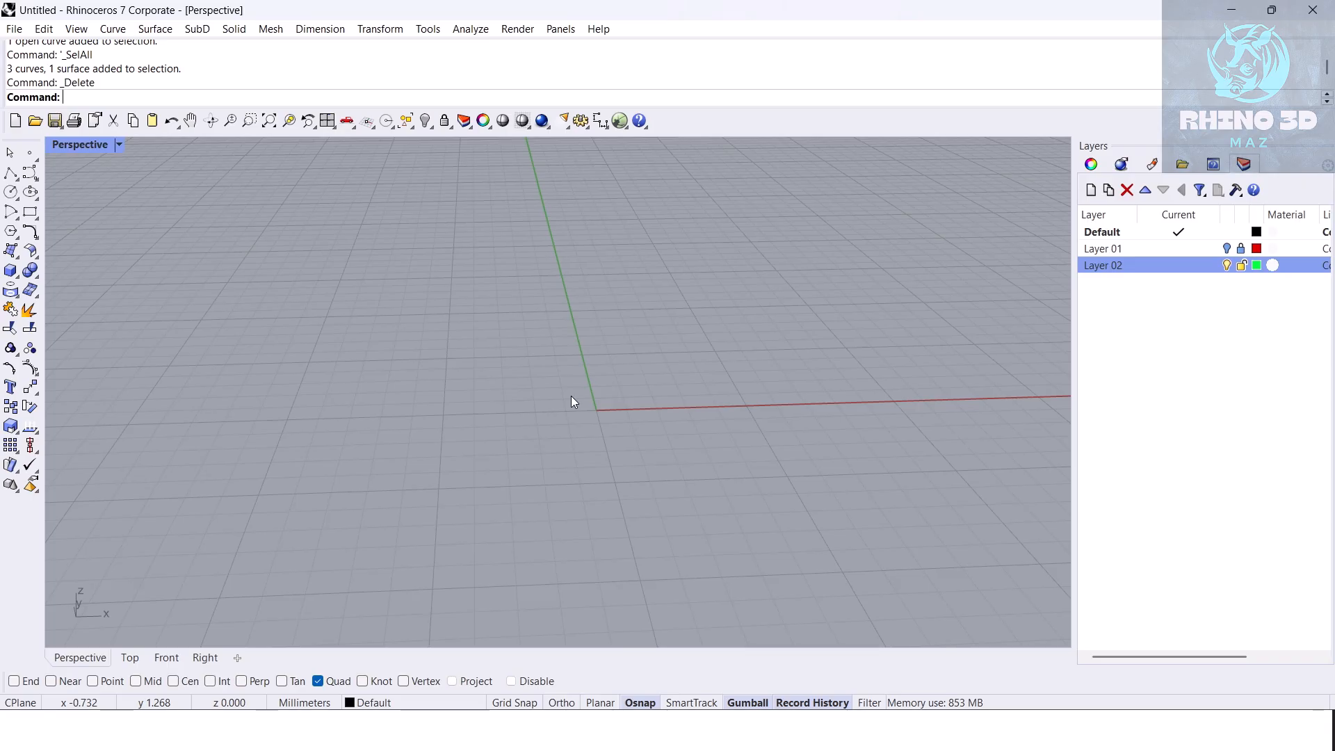
Step: Draw a circle centred on the origin in the Front view with a circumference of 54 mm
{"action": "left_click", "coordinate": [166, 657]}
{"action": "right_click_drag", "start_coordinate": [507, 435], "coordinate": [507, 462]}
{"action": "type", "text": "Circle"}
{"action": "key", "text": "Return"}
{"action": "type", "text": "0"}
{"action": "key", "text": "Return"}
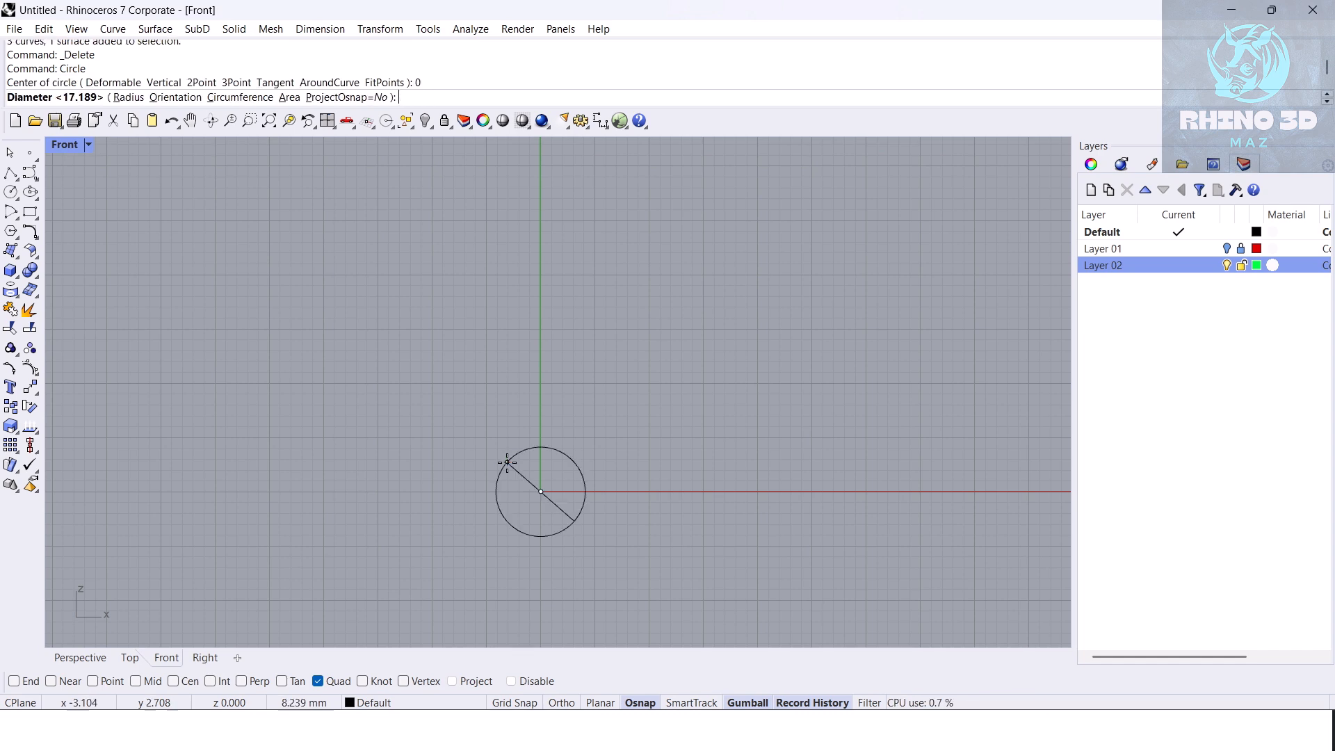
{"action": "scroll", "coordinate": [500, 396], "scroll_direction": "up", "scroll_amount": 3}
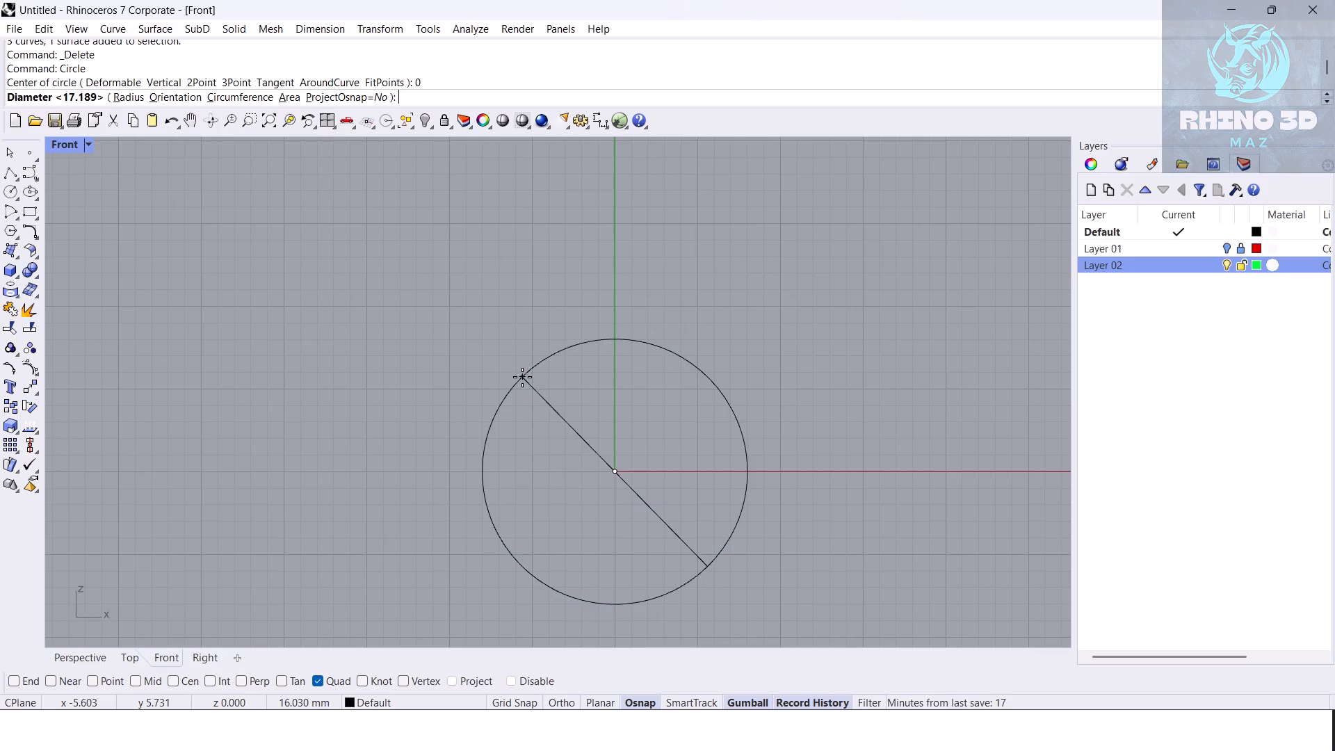
{"action": "type", "text": "d"}
{"action": "key", "text": "Return"}
{"action": "type", "text": "d"}
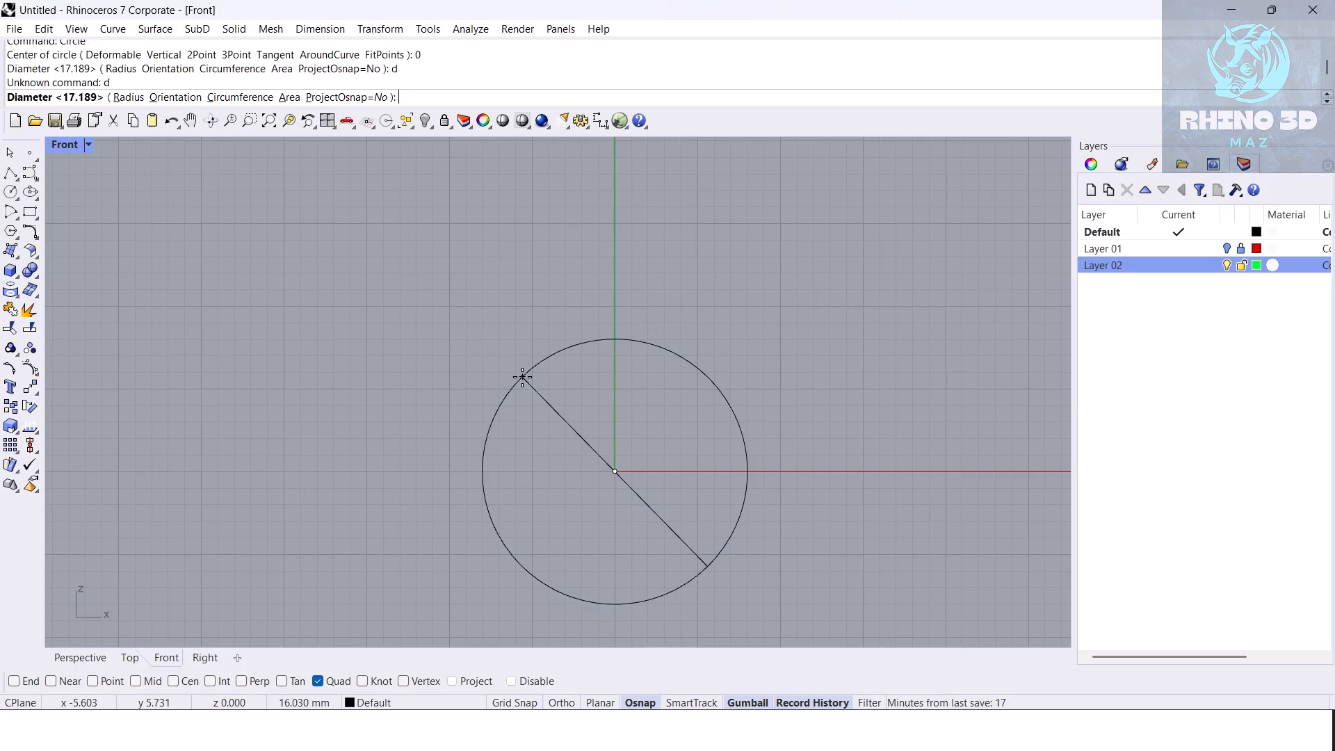
{"action": "type", "text": "c"}
{"action": "key", "text": "Return"}
{"action": "type", "text": "54"}
{"action": "key", "text": "Return"}
Step: Measure the circle's length and return to the Perspective view
{"action": "right_click_drag", "start_coordinate": [524, 380], "coordinate": [521, 349]}
{"action": "left_click", "coordinate": [490, 368]}
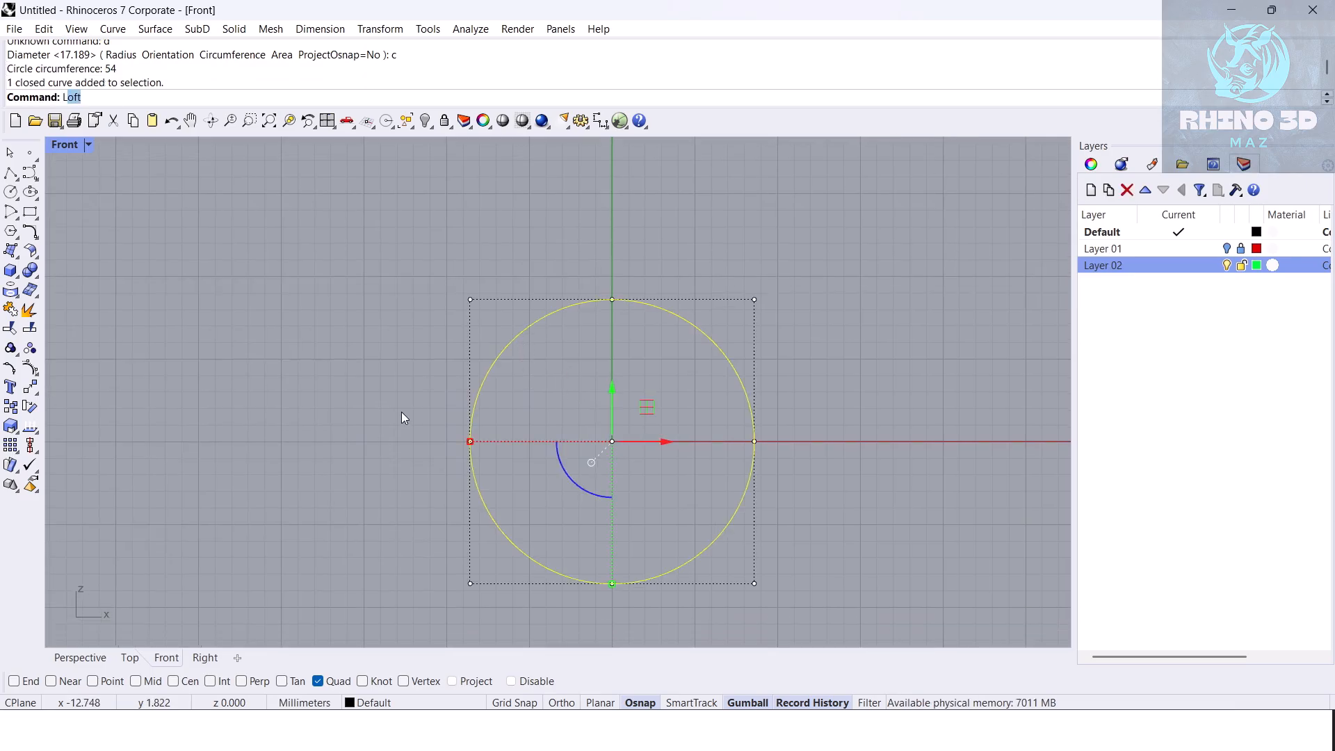
{"action": "type", "text": "Length"}
{"action": "key", "text": "Return"}
{"action": "left_click", "coordinate": [374, 326]}
{"action": "right_click_drag", "start_coordinate": [437, 410], "coordinate": [417, 295]}
{"action": "left_click", "coordinate": [90, 655]}
{"action": "scroll", "coordinate": [469, 377], "scroll_direction": "up", "scroll_amount": 4}
{"action": "left_click", "coordinate": [442, 317]}
{"action": "left_click", "coordinate": [345, 320]}
{"action": "right_click_drag", "start_coordinate": [345, 320], "coordinate": [185, 374]}
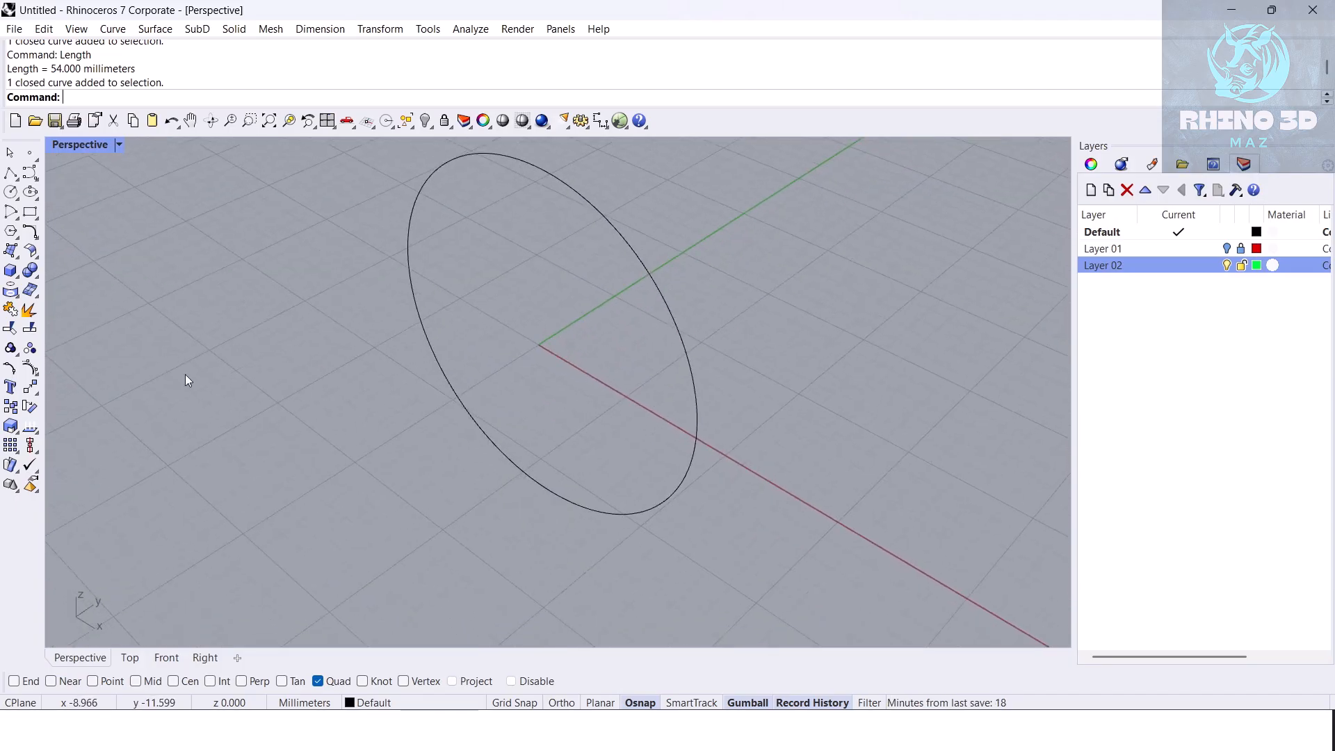
{"action": "left_click", "coordinate": [14, 176]}
{"action": "left_click", "coordinate": [94, 98]}
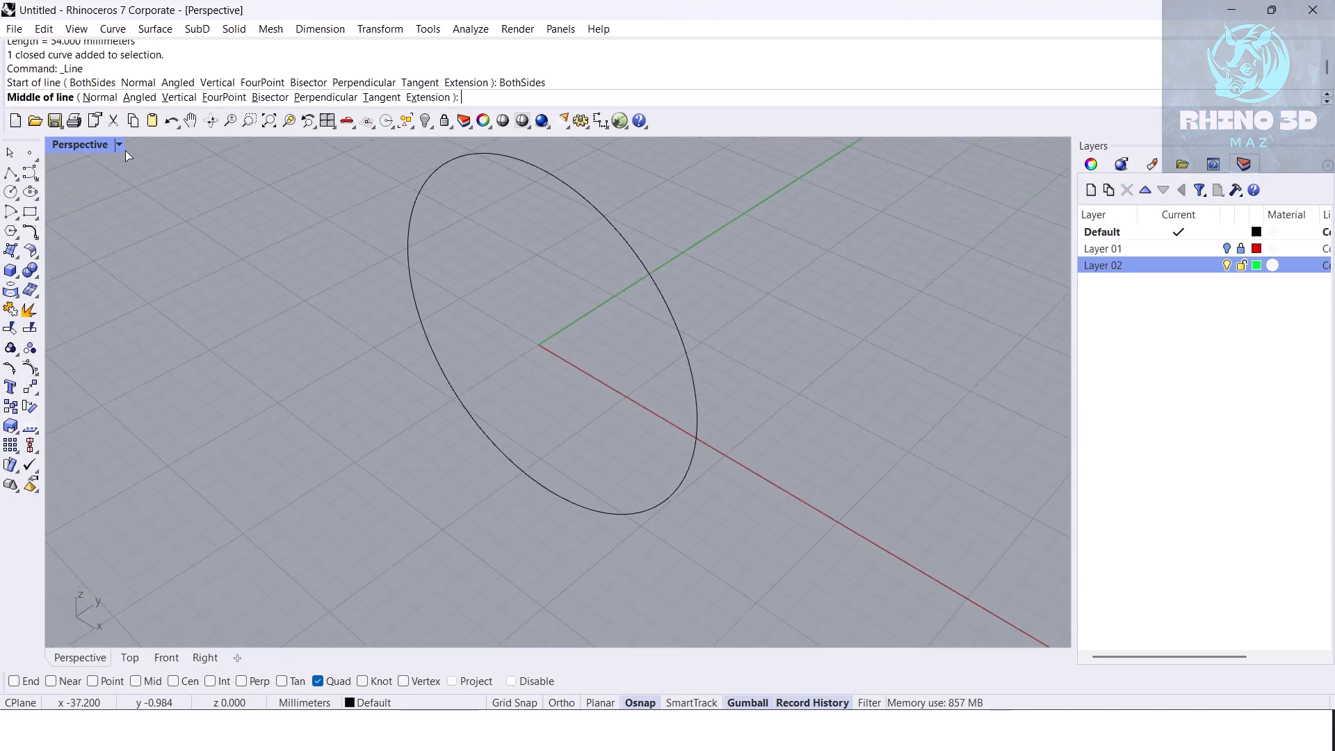
{"action": "left_click", "coordinate": [536, 485]}
{"action": "type", "text": "b"}
{"action": "key", "text": "Return"}
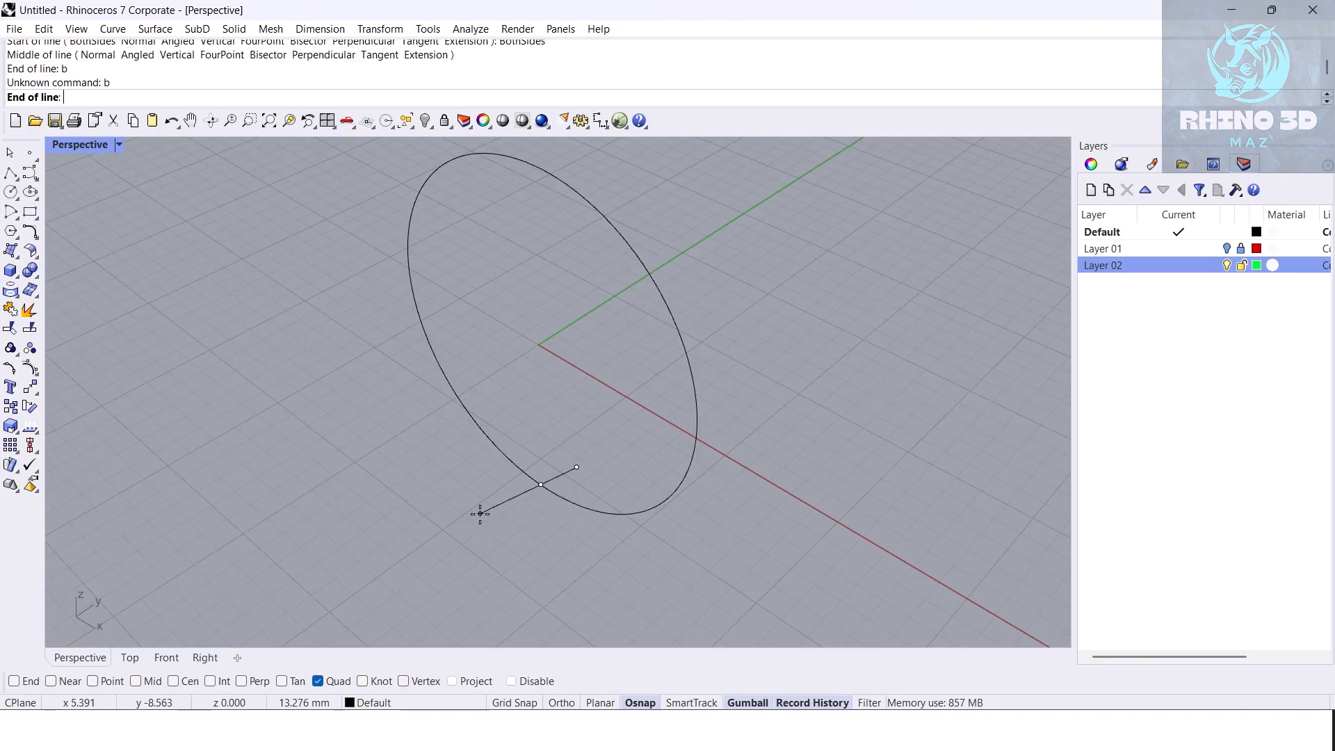
{"action": "type", "text": "2"}
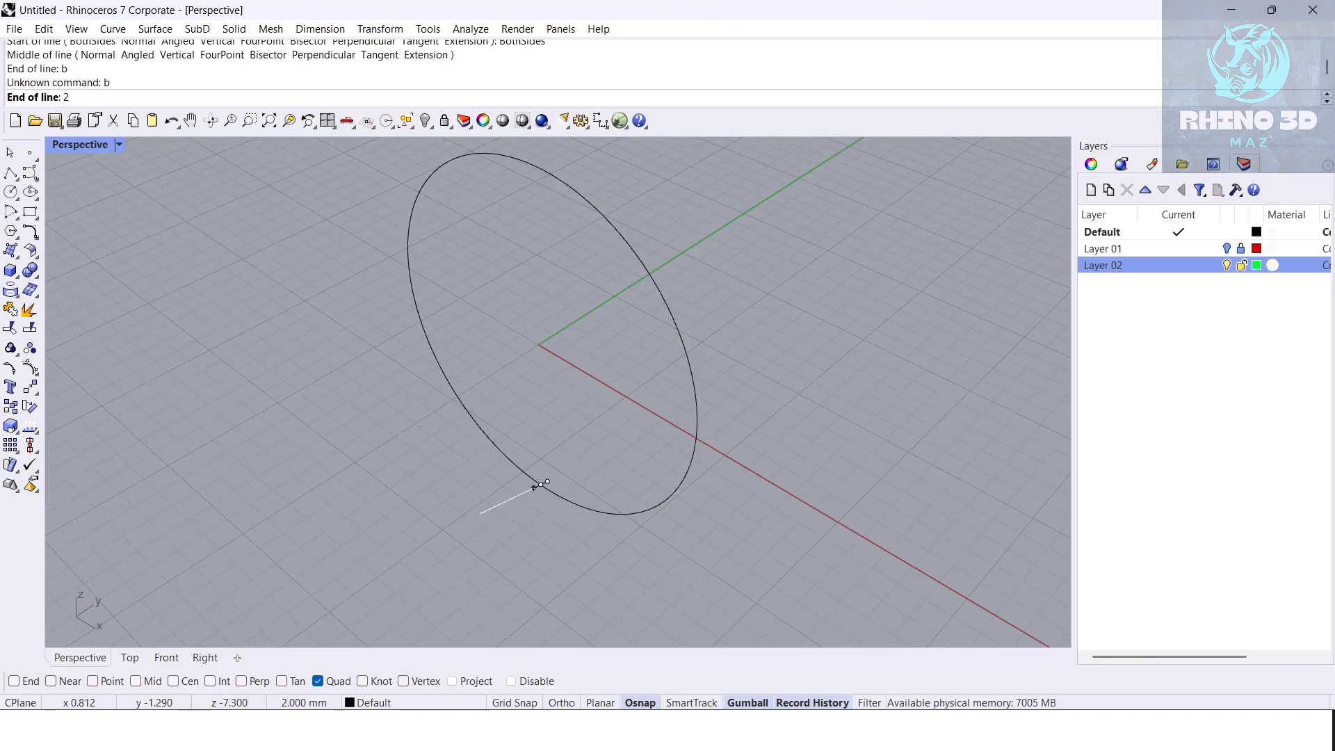
{"action": "type", "text": "b"}
{"action": "key", "text": "Return"}
{"action": "key", "text": "Escape"}
Step: Draw a line centred on the circle's lowest quadrant point, extending 2 mm to both sides along the Y axis
{"action": "key", "text": "Return"}
{"action": "left_click", "coordinate": [536, 499]}
{"action": "type", "text": "b"}
{"action": "key", "text": "Return"}
{"action": "type", "text": "2"}
{"action": "key", "text": "Return"}
{"action": "left_click", "coordinate": [556, 547]}
Step: Move the short line below the circle by -0.7 mm along the vertical axis
{"action": "scroll", "coordinate": [508, 488], "scroll_direction": "up", "scroll_amount": 3}
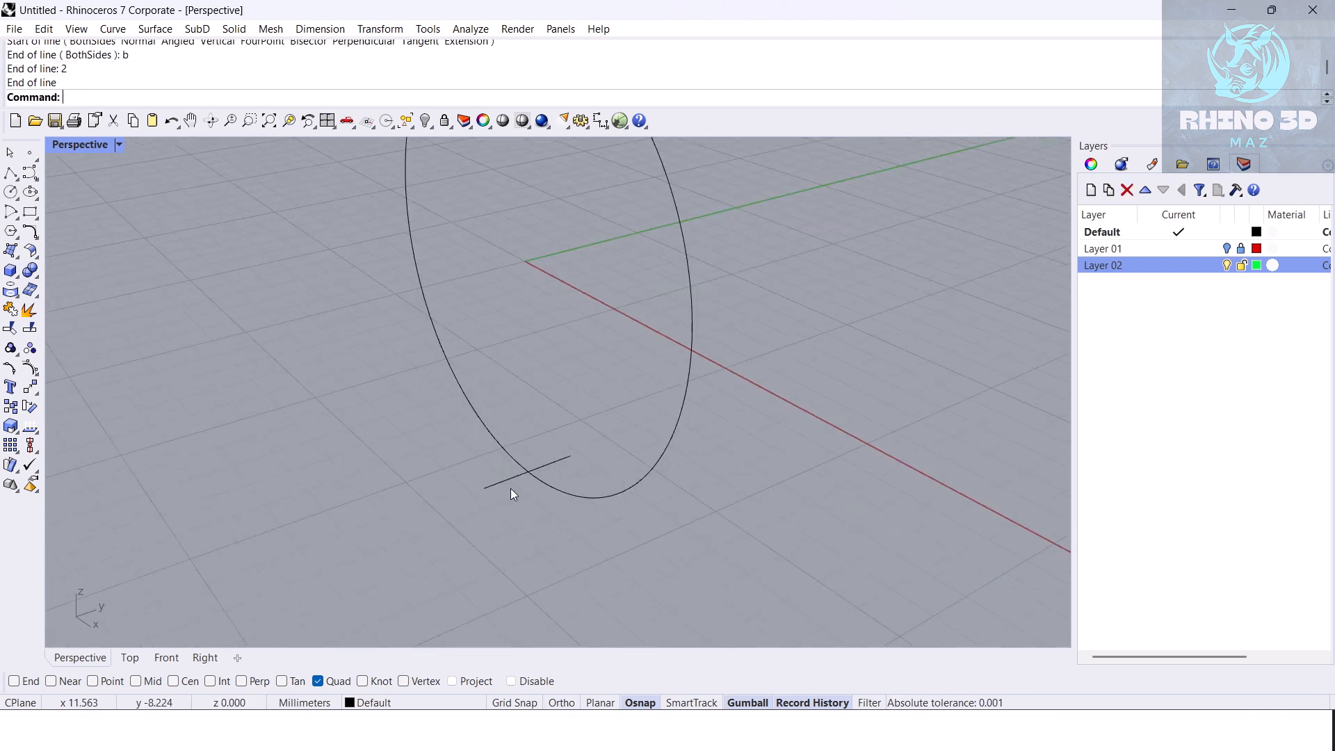
{"action": "left_click", "coordinate": [510, 485]}
{"action": "scroll", "coordinate": [520, 501], "scroll_direction": "up", "scroll_amount": 4}
{"action": "left_click", "coordinate": [541, 392]}
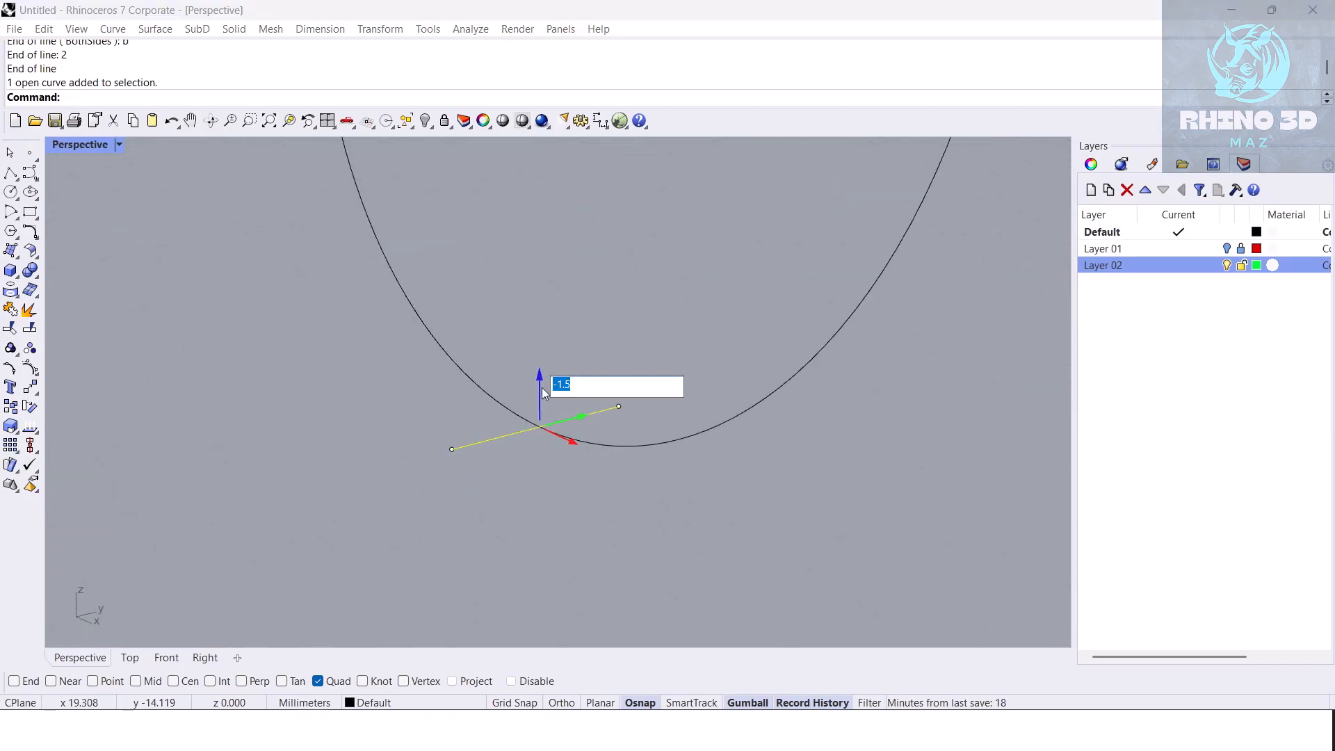
{"action": "type", "text": "-.7"}
{"action": "key", "text": "Return"}
Step: Rebuild the short line with a point count of 4 and degree 3, deleting the input
{"action": "right_click_drag", "start_coordinate": [543, 388], "coordinate": [430, 390]}
{"action": "type", "text": "Rebuild"}
{"action": "key", "text": "Return"}
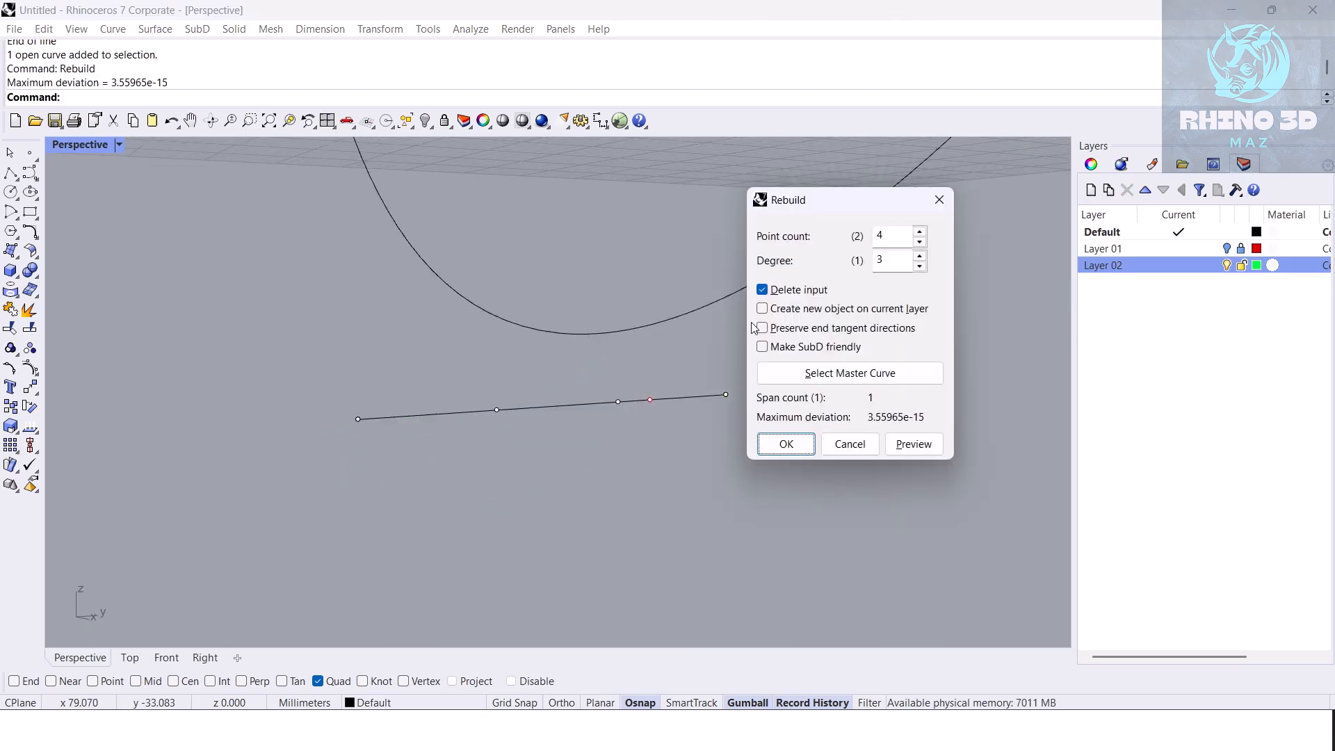
{"action": "double_click", "coordinate": [886, 236]}
{"action": "left_click", "coordinate": [805, 446]}
Step: Pull the rebuilt line's middle control points downward to bow it into an arc
{"action": "left_click_drag", "start_coordinate": [452, 485], "coordinate": [643, 377]}
{"action": "left_click_drag", "start_coordinate": [559, 353], "coordinate": [563, 386]}
{"action": "key", "text": "Escape"}
{"action": "key", "text": "Escape"}
Step: Draw a vertical guide polyline in the Right view, straight down from the circle's lowest quadrant point
{"action": "left_click", "coordinate": [201, 657]}
{"action": "type", "text": "polyline"}
{"action": "key", "text": "Return"}
{"action": "left_click", "coordinate": [562, 395]}
{"action": "key", "text": "Return"}
{"action": "left_click", "coordinate": [562, 599], "text": "shift"}
{"action": "key", "text": "Return"}
Step: Lower the arc's middle control points until the arc meets the guide's lower end, and spread them apart sideways
{"action": "left_click", "coordinate": [500, 518]}
{"action": "right_click_drag", "start_coordinate": [461, 564], "coordinate": [469, 480]}
{"action": "left_click_drag", "start_coordinate": [422, 525], "coordinate": [734, 428]}
{"action": "left_click_drag", "start_coordinate": [569, 401], "coordinate": [573, 533]}
{"action": "scroll", "coordinate": [566, 527], "scroll_direction": "up", "scroll_amount": 8}
{"action": "scroll", "coordinate": [576, 452], "scroll_direction": "down", "scroll_amount": 6}
{"action": "left_click_drag", "start_coordinate": [465, 520], "coordinate": [392, 521]}
{"action": "left_click", "coordinate": [322, 502]}
Step: Draw a horizontal guide polyline in the Perspective view from the circle's lowest point out past one end of the arc
{"action": "scroll", "coordinate": [321, 502], "scroll_direction": "down", "scroll_amount": 2}
{"action": "scroll", "coordinate": [321, 502], "scroll_direction": "down", "scroll_amount": 4}
{"action": "left_click", "coordinate": [91, 656]}
{"action": "right_click_drag", "start_coordinate": [417, 479], "coordinate": [320, 485]}
{"action": "type", "text": "polyline"}
{"action": "key", "text": "Return"}
{"action": "left_click", "coordinate": [605, 363]}
{"action": "left_click", "coordinate": [372, 413]}
{"action": "key", "text": "Return"}
Step: Draw a side line from the arc's end up to the horizontal guide, snapping perpendicular with the Perp object snap enabled
{"action": "key", "text": "Return"}
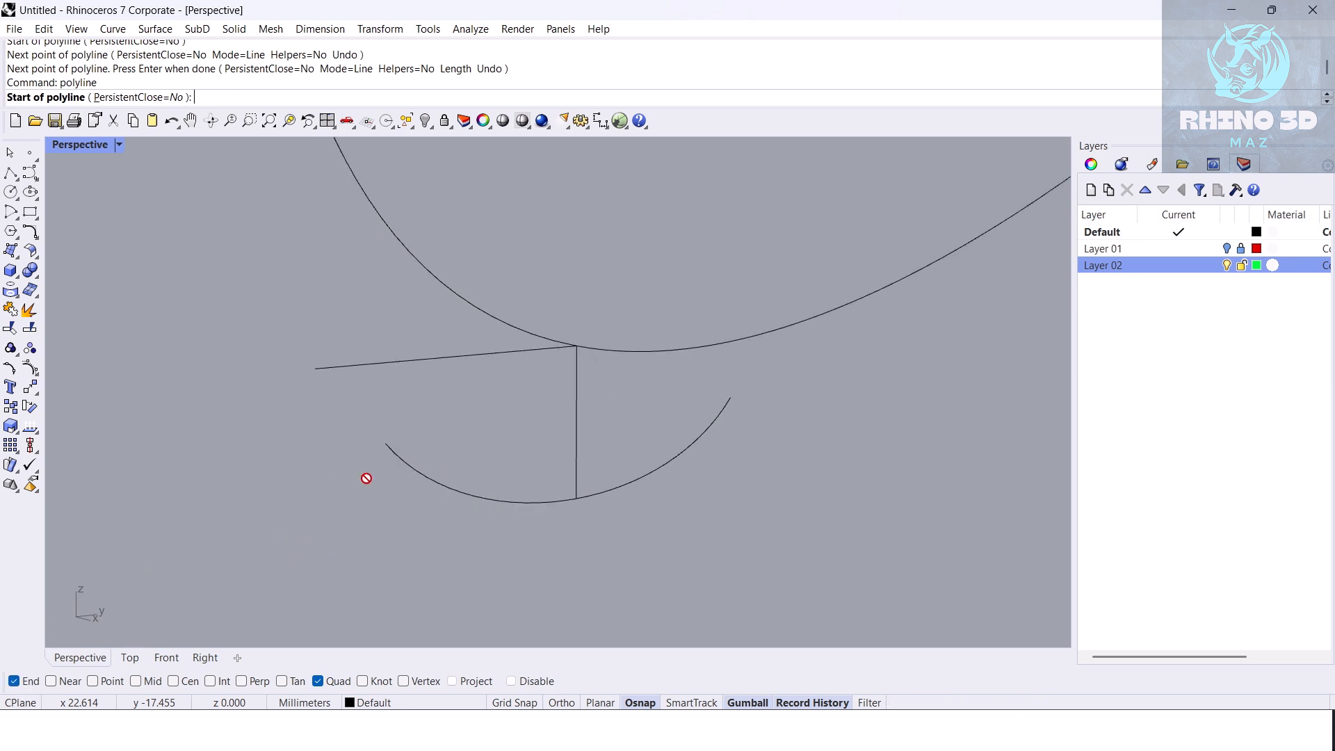
{"action": "left_click", "coordinate": [385, 443]}
{"action": "key", "text": "Return"}
{"action": "key", "text": "Return"}
{"action": "left_click", "coordinate": [388, 443]}
{"action": "right_click_drag", "start_coordinate": [382, 360], "coordinate": [362, 487]}
{"action": "left_click", "coordinate": [241, 681]}
{"action": "left_click", "coordinate": [400, 356]}
{"action": "key", "text": "Return"}
Step: Mirror a copy of the side line through the origin onto the arc's opposite end
{"action": "scroll", "coordinate": [426, 385], "scroll_direction": "down", "scroll_amount": 2}
{"action": "left_click_drag", "start_coordinate": [295, 578], "coordinate": [381, 462]}
{"action": "right_click_drag", "start_coordinate": [380, 462], "coordinate": [413, 392]}
{"action": "type", "text": "Mirror"}
{"action": "key", "text": "Return"}
{"action": "type", "text": "0"}
{"action": "key", "text": "Return"}
{"action": "scroll", "coordinate": [461, 298], "scroll_direction": "down", "scroll_amount": 8}
{"action": "right_click_drag", "start_coordinate": [462, 298], "coordinate": [486, 376]}
{"action": "left_click", "coordinate": [575, 515]}
Step: Join the arc and its two side lines into one open profile curve
{"action": "scroll", "coordinate": [450, 404], "scroll_direction": "up", "scroll_amount": 6}
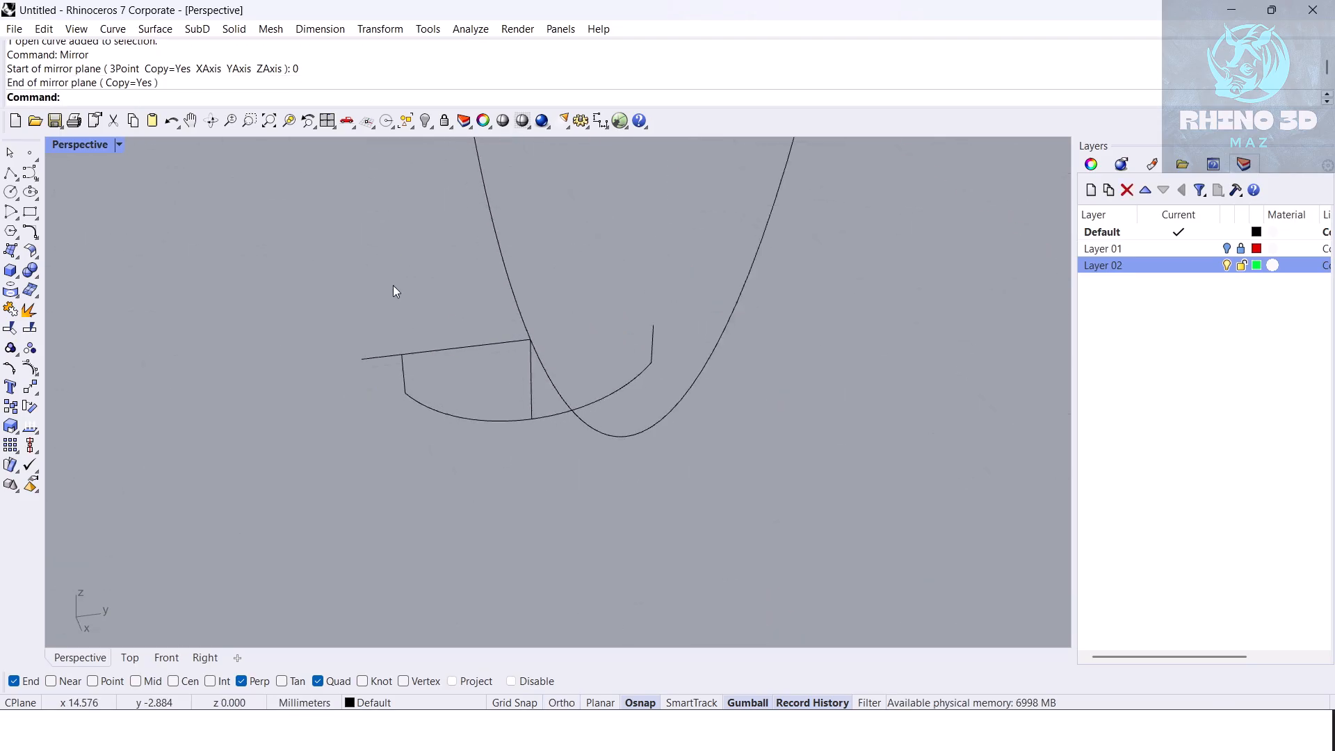
{"action": "left_click_drag", "start_coordinate": [393, 286], "coordinate": [810, 477]}
{"action": "scroll", "coordinate": [590, 365], "scroll_direction": "up", "scroll_amount": 2}
{"action": "left_click", "coordinate": [515, 349], "text": "ctrl"}
{"action": "middle_click", "coordinate": [521, 341]}
{"action": "left_click", "coordinate": [520, 397]}
{"action": "right_click_drag", "start_coordinate": [417, 518], "coordinate": [463, 503]}
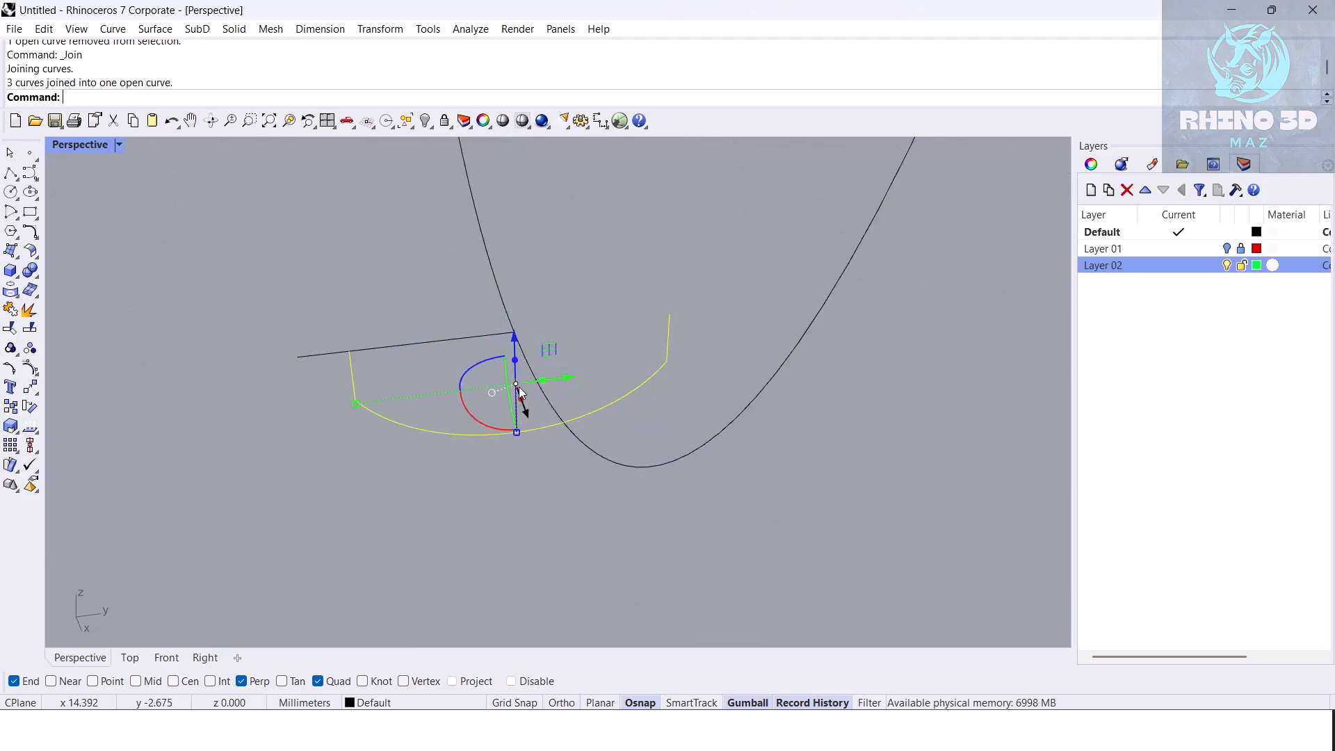
{"action": "key", "text": "Escape"}
Step: Delete the vertical and horizontal guide lines
{"action": "left_click", "coordinate": [528, 453]}
{"action": "left_click", "coordinate": [445, 407], "text": "shift"}
{"action": "key", "text": "Delete"}
Step: Rotate a copy of the profile curve 180° about the origin in the Front view, placing it above the circle
{"action": "scroll", "coordinate": [459, 437], "scroll_direction": "down", "scroll_amount": 8}
{"action": "left_click", "coordinate": [455, 477]}
{"action": "left_click", "coordinate": [166, 657]}
{"action": "right_click_drag", "start_coordinate": [553, 461], "coordinate": [453, 475]}
{"action": "scroll", "coordinate": [453, 475], "scroll_direction": "down", "scroll_amount": 2}
{"action": "scroll", "coordinate": [456, 478], "scroll_direction": "up", "scroll_amount": 2}
{"action": "type", "text": "Rotate"}
{"action": "key", "text": "Return"}
{"action": "type", "text": "0"}
{"action": "key", "text": "Return"}
{"action": "left_click", "coordinate": [730, 503], "text": "shift"}
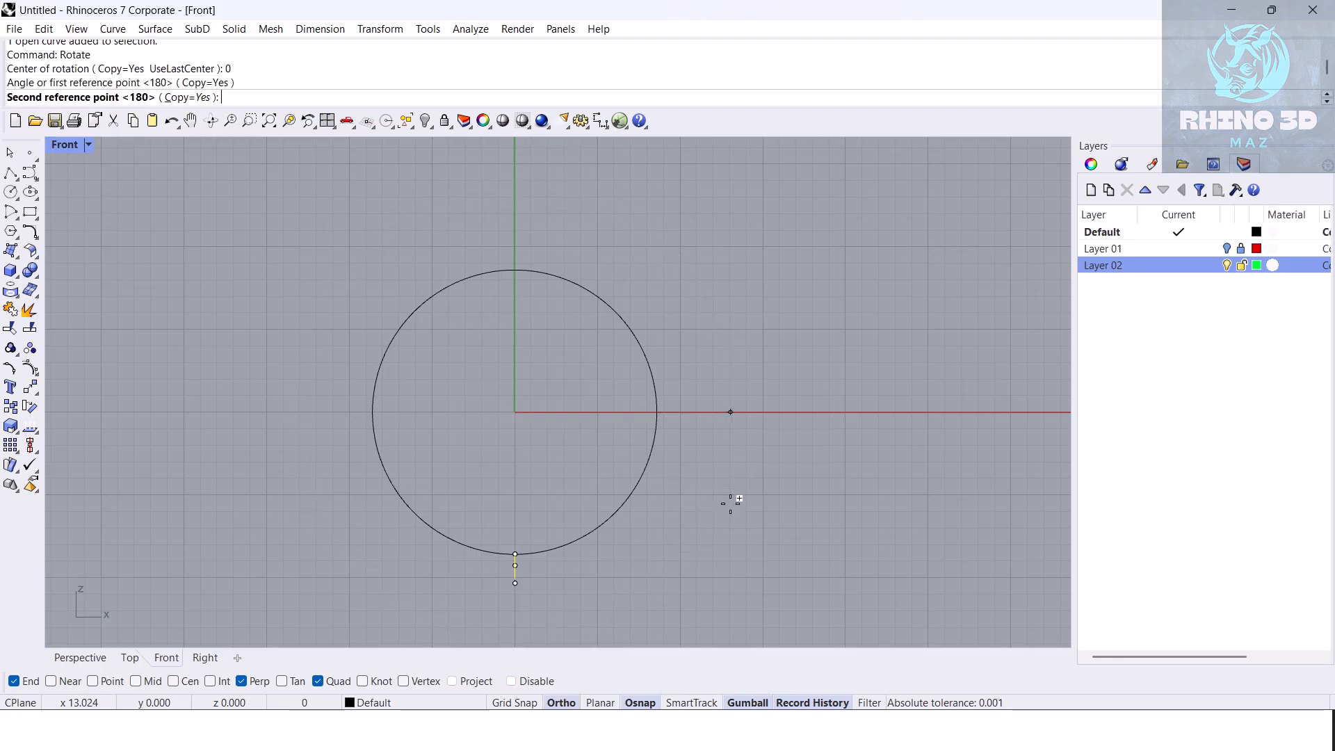
{"action": "left_click", "coordinate": [361, 306], "text": "shift"}
{"action": "key", "text": "Return"}
{"action": "key", "text": "Escape"}
Step: Return to the Perspective view and frame the copied profile above the circle
{"action": "left_click", "coordinate": [79, 657]}
{"action": "right_click_drag", "start_coordinate": [238, 560], "coordinate": [512, 447]}
{"action": "scroll", "coordinate": [512, 447], "scroll_direction": "down", "scroll_amount": 6}
{"action": "scroll", "coordinate": [483, 285], "scroll_direction": "up", "scroll_amount": 5}
{"action": "right_click_drag", "start_coordinate": [484, 286], "coordinate": [569, 376]}
{"action": "type", "text": "polyline"}
{"action": "key", "text": "Return"}
{"action": "key", "text": "Escape"}
Step: Widen the upper profile with Scale1D from the circle's top quadrant point so its half-width is 3.5 mm
{"action": "left_click", "coordinate": [409, 301]}
{"action": "type", "text": "Scale1D"}
{"action": "key", "text": "Return"}
{"action": "scroll", "coordinate": [577, 379], "scroll_direction": "up", "scroll_amount": 3}
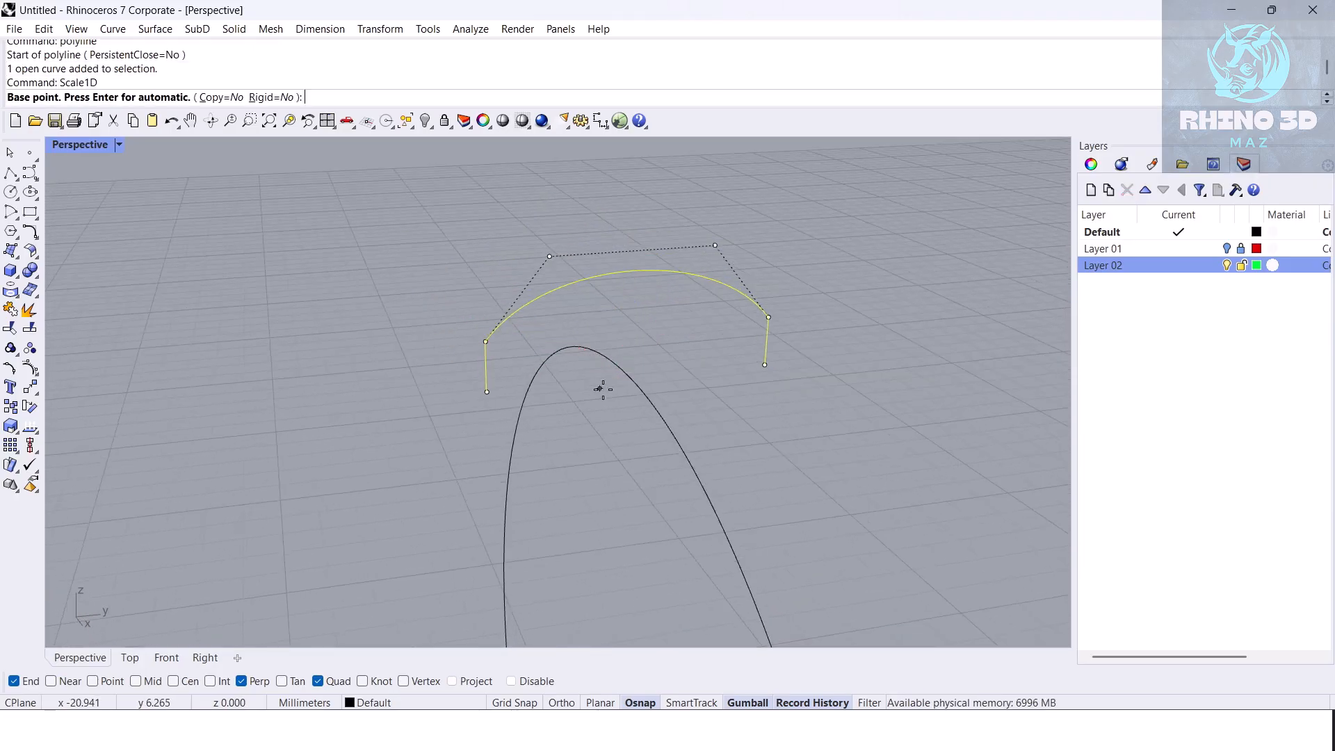
{"action": "left_click", "coordinate": [633, 382]}
{"action": "left_click", "coordinate": [487, 391]}
{"action": "type", "text": "3"}
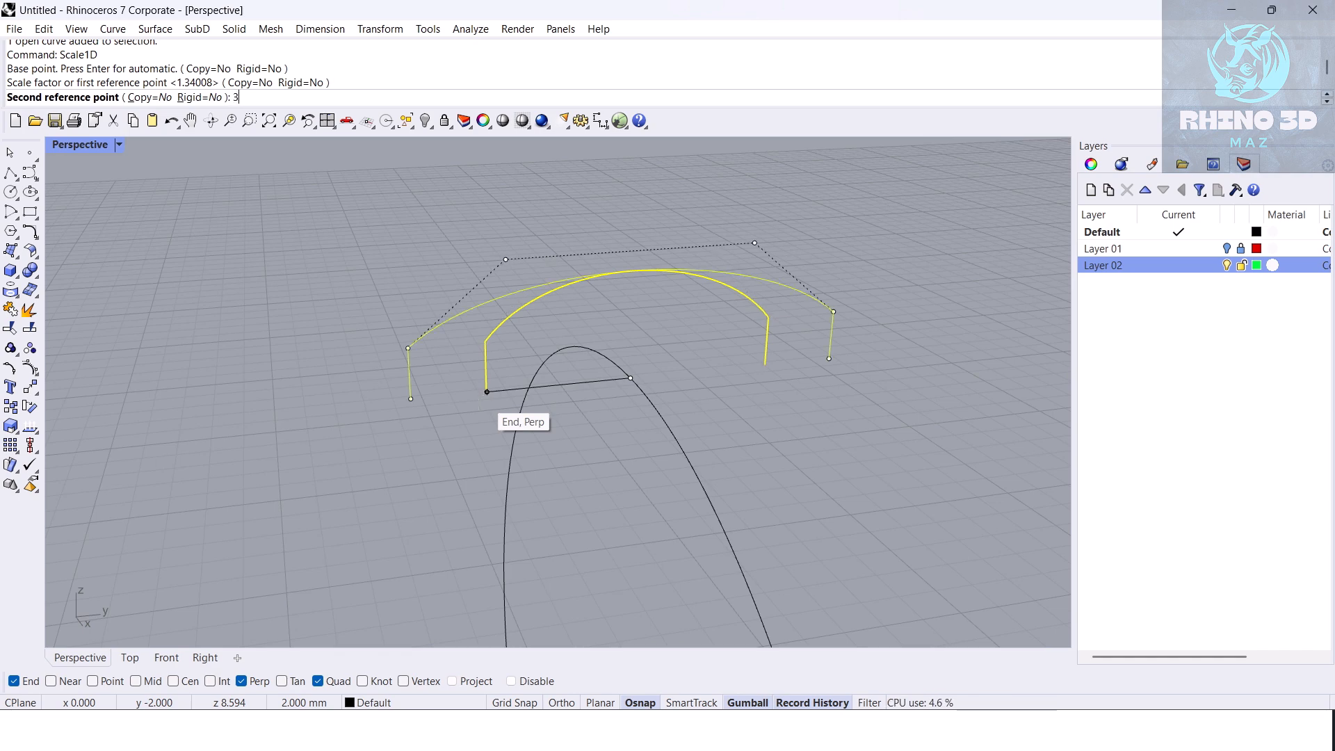
{"action": "type", "text": ".5"}
{"action": "key", "text": "Return"}
{"action": "key", "text": "Escape"}
Step: Raise the upper profile's four upper control points by 0.5 mm
{"action": "right_click_drag", "start_coordinate": [482, 399], "coordinate": [431, 329]}
{"action": "left_click", "coordinate": [471, 271]}
{"action": "right_click_drag", "start_coordinate": [471, 271], "coordinate": [462, 296], "text": "shift"}
{"action": "left_click_drag", "start_coordinate": [346, 292], "coordinate": [774, 337]}
{"action": "right_click_drag", "start_coordinate": [627, 333], "coordinate": [620, 350], "text": "shift"}
{"action": "left_click_drag", "start_coordinate": [429, 248], "coordinate": [704, 307], "text": "shift"}
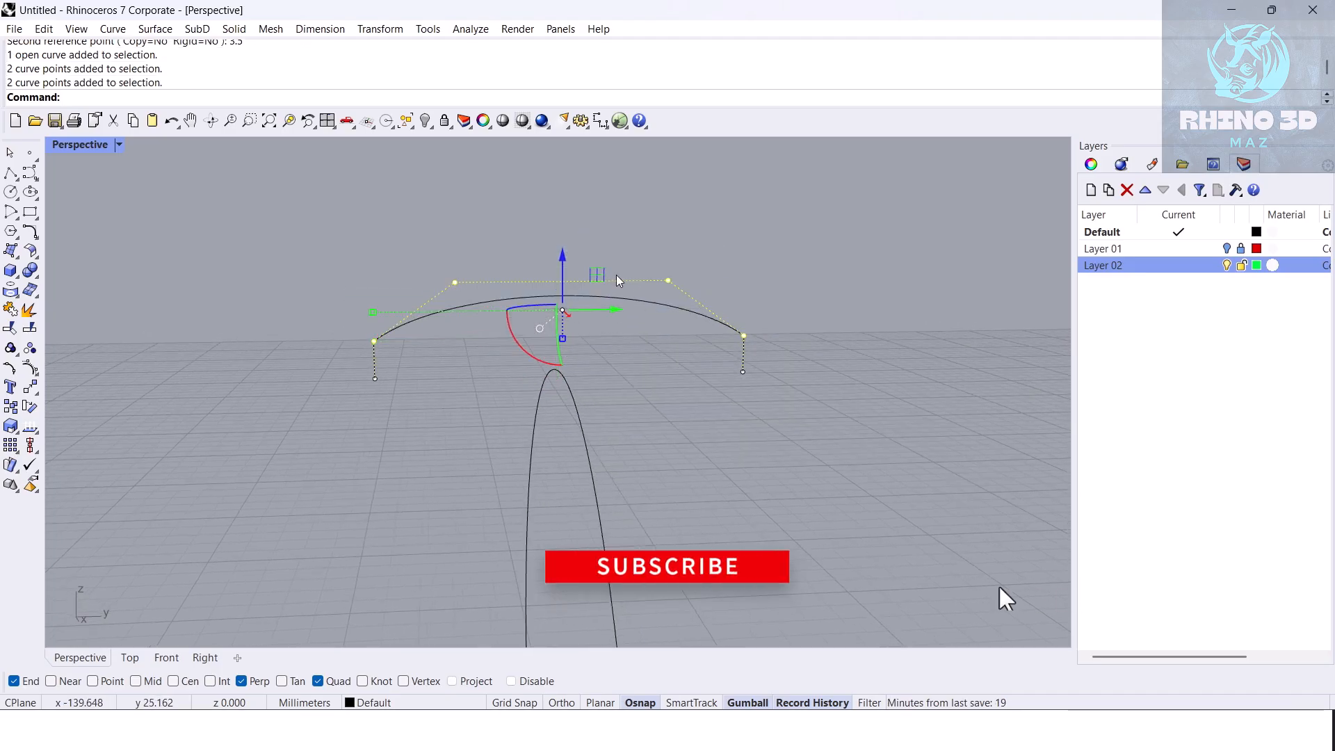
{"action": "left_click", "coordinate": [567, 258]}
{"action": "key", "text": "BackSpace"}
{"action": "type", "text": "."}
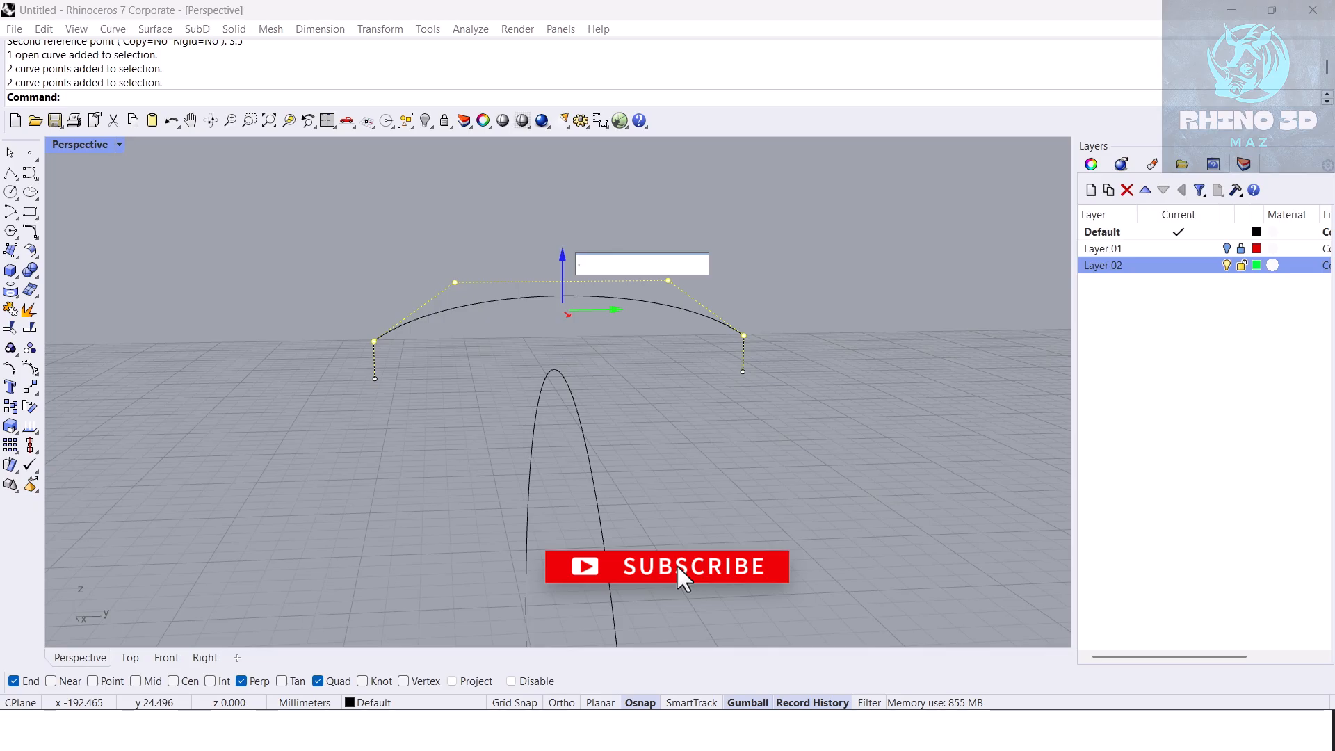
{"action": "type", "text": "5"}
{"action": "key", "text": "Return"}
{"action": "scroll", "coordinate": [413, 228], "scroll_direction": "down", "scroll_amount": 6}
{"action": "key", "text": "Escape"}
Step: Try to sweep the upper and lower profiles along the circle with Sweep1
{"action": "right_click_drag", "start_coordinate": [413, 228], "coordinate": [609, 287]}
{"action": "scroll", "coordinate": [508, 265], "scroll_direction": "down", "scroll_amount": 4}
{"action": "type", "text": "Sw"}
{"action": "right_click_drag", "start_coordinate": [682, 369], "coordinate": [708, 354]}
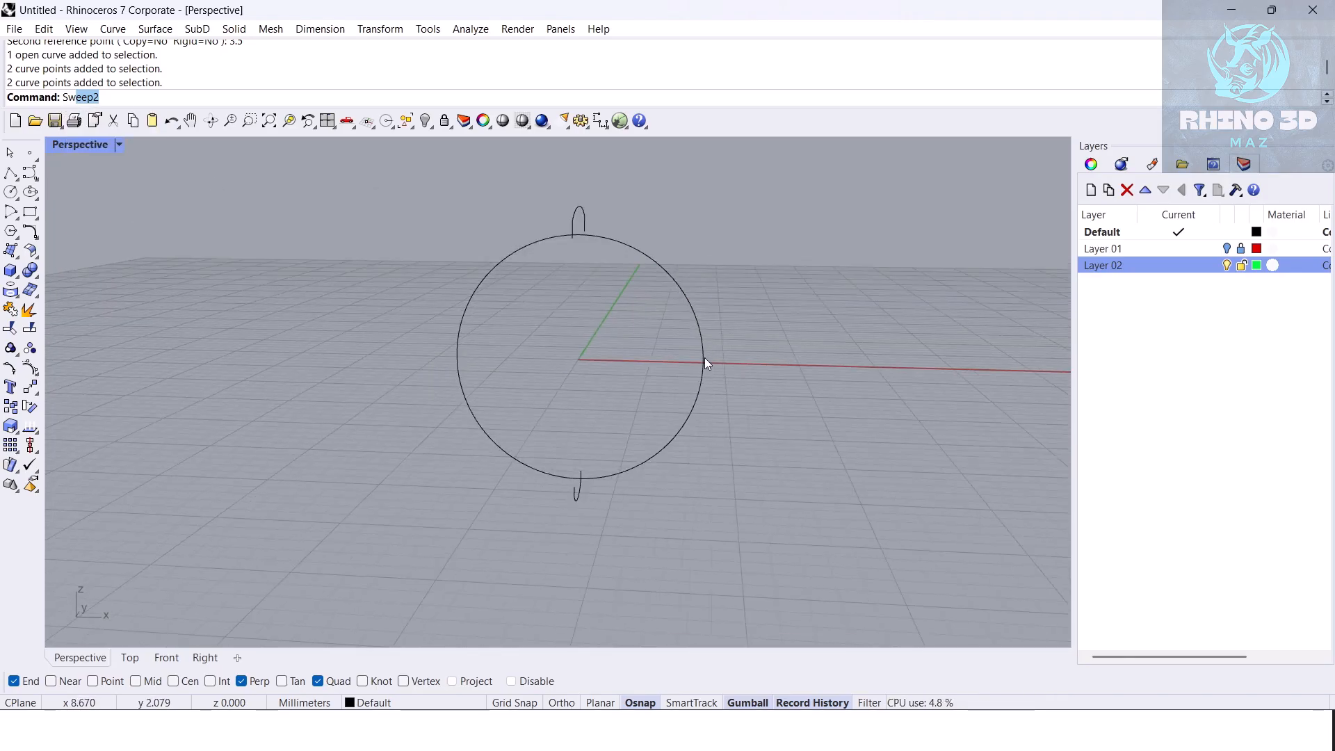
{"action": "type", "text": "e"}
{"action": "left_click", "coordinate": [91, 114]}
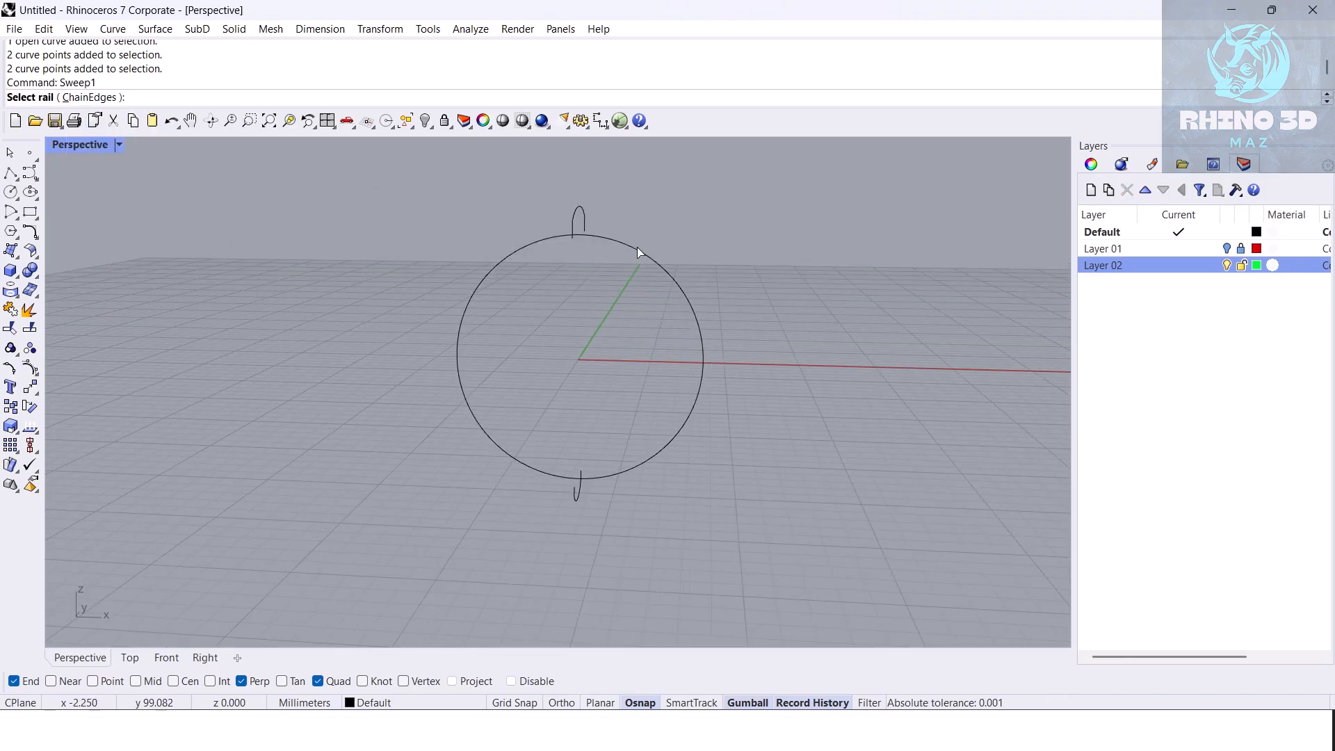
{"action": "left_click", "coordinate": [637, 247]}
{"action": "left_click", "coordinate": [575, 210]}
{"action": "left_click", "coordinate": [574, 495]}
{"action": "key", "text": "Return"}
{"action": "key", "text": "Return"}
{"action": "right_click_drag", "start_coordinate": [529, 420], "coordinate": [521, 389]}
{"action": "key", "text": "ctrl+z"}
Step: Create a closed Sweep1 of the upper and lower profiles along the circle, matching the direction of the shape curves
{"action": "right_click", "coordinate": [592, 338]}
{"action": "left_click", "coordinate": [566, 275]}
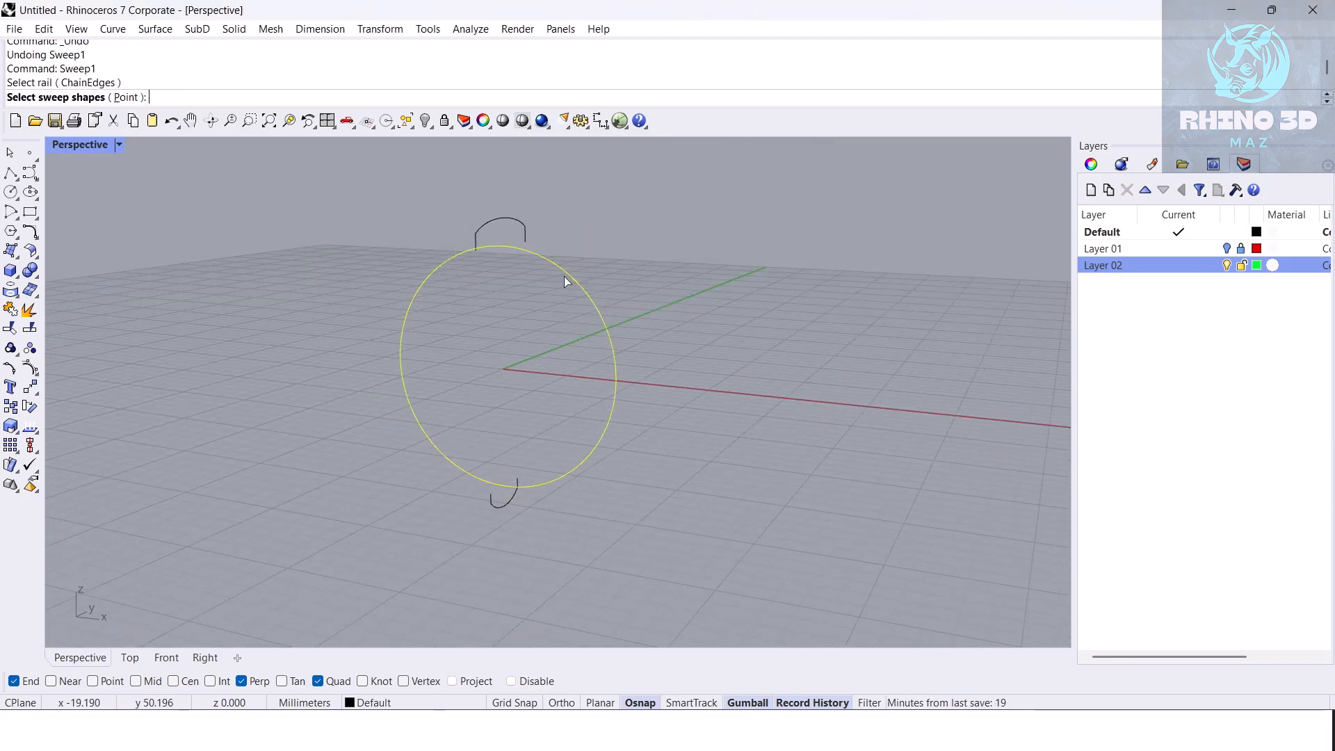
{"action": "left_click", "coordinate": [529, 240]}
{"action": "left_click", "coordinate": [508, 501]}
{"action": "right_click", "coordinate": [508, 500]}
{"action": "left_click", "coordinate": [584, 445]}
{"action": "left_click", "coordinate": [492, 495]}
{"action": "right_click", "coordinate": [507, 436]}
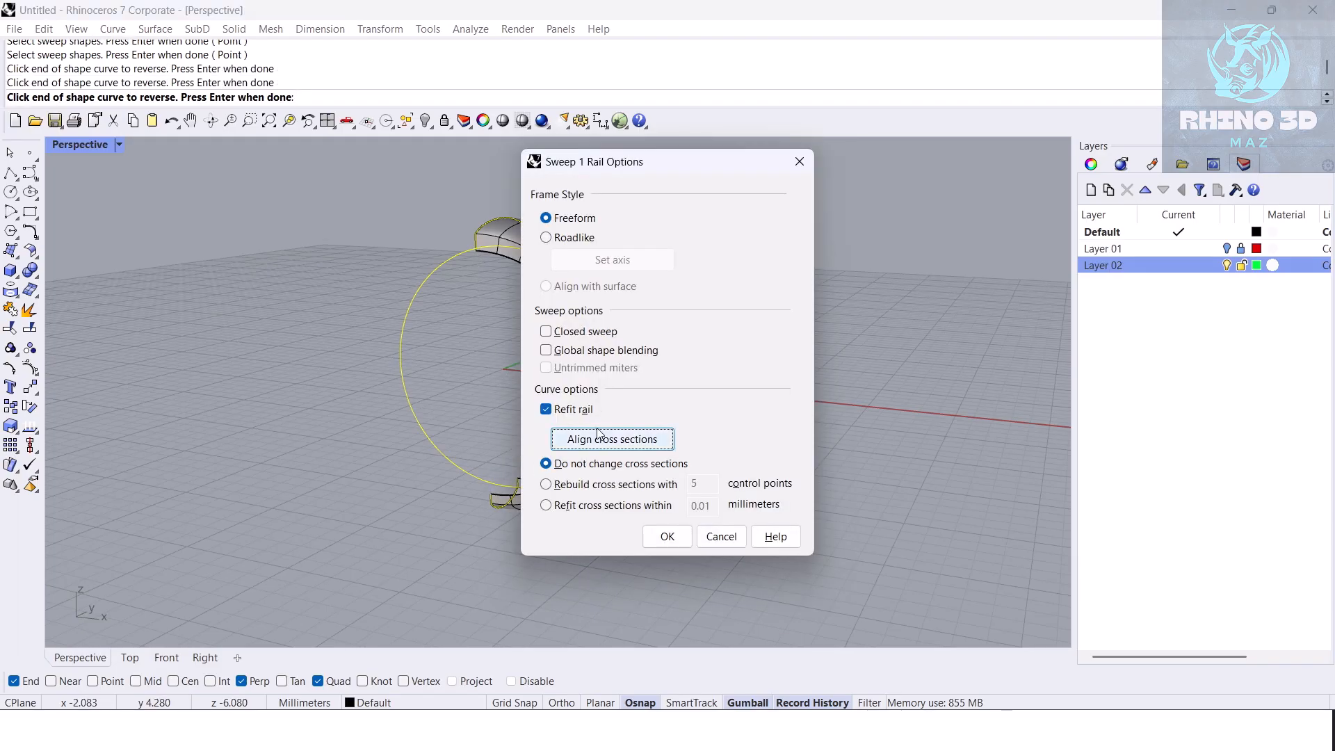
{"action": "left_click", "coordinate": [586, 331]}
{"action": "right_click_drag", "start_coordinate": [504, 357], "coordinate": [415, 370], "text": "shift"}
{"action": "right_click", "coordinate": [415, 370]}
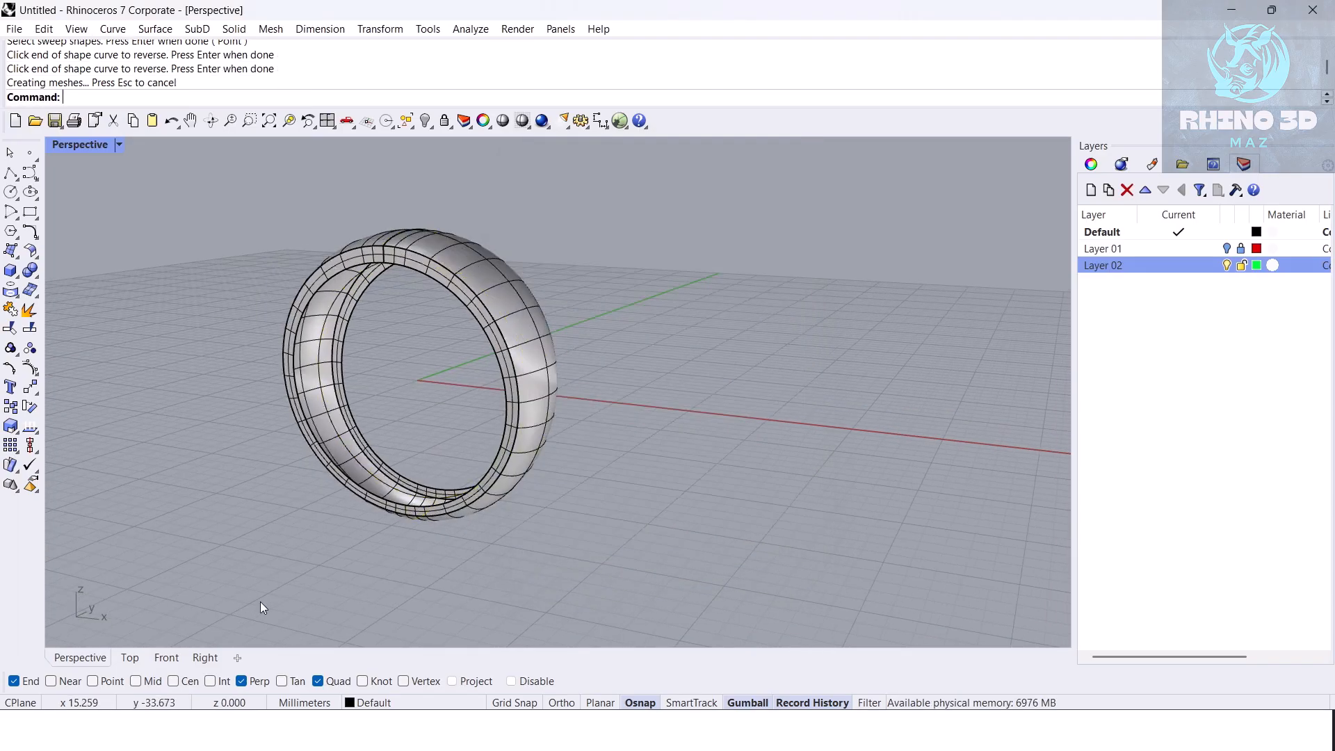
Step: Dimension the band's radial thickness at the ring's left quadrant in the Front view
{"action": "left_click", "coordinate": [167, 657]}
{"action": "scroll", "coordinate": [333, 431], "scroll_direction": "up", "scroll_amount": 5}
{"action": "type", "text": "Dim"}
{"action": "key", "text": "Return"}
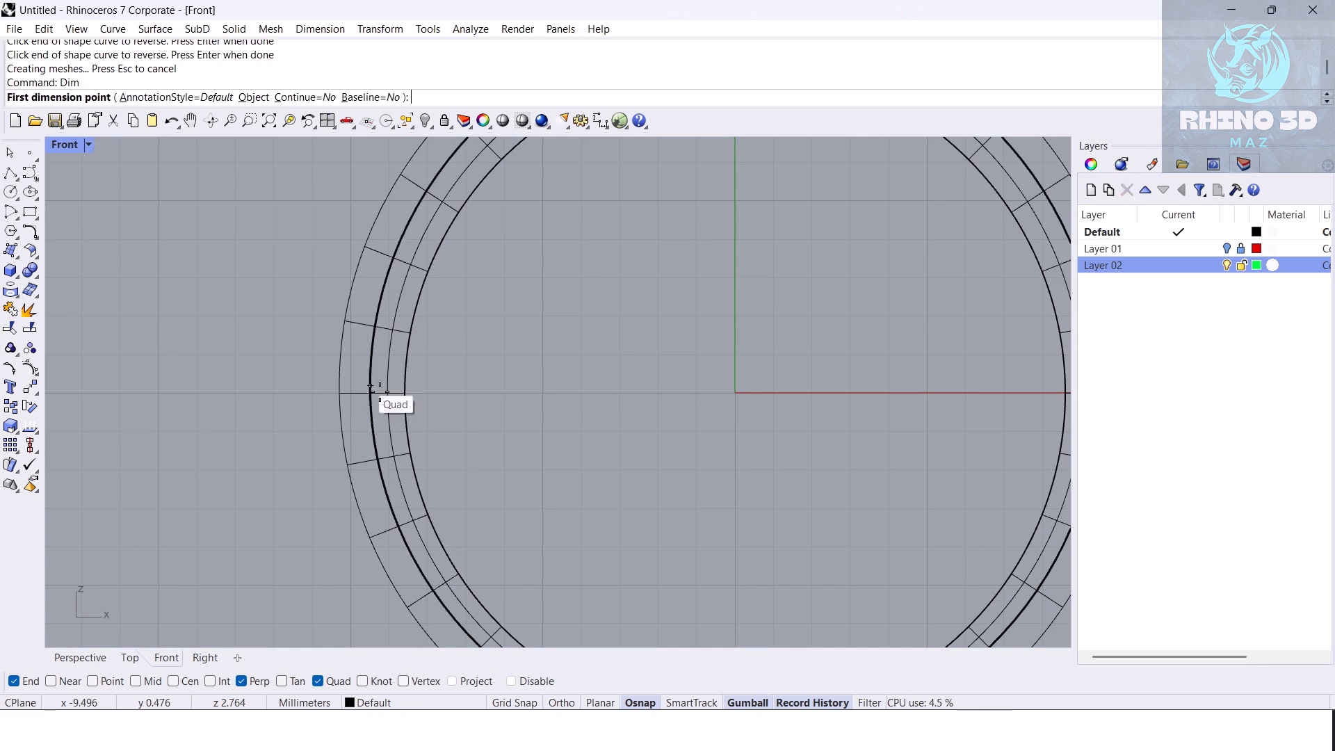
{"action": "scroll", "coordinate": [403, 382], "scroll_direction": "up", "scroll_amount": 3}
{"action": "left_click", "coordinate": [297, 410]}
{"action": "left_click", "coordinate": [431, 410]}
{"action": "scroll", "coordinate": [328, 457], "scroll_direction": "down", "scroll_amount": 4}
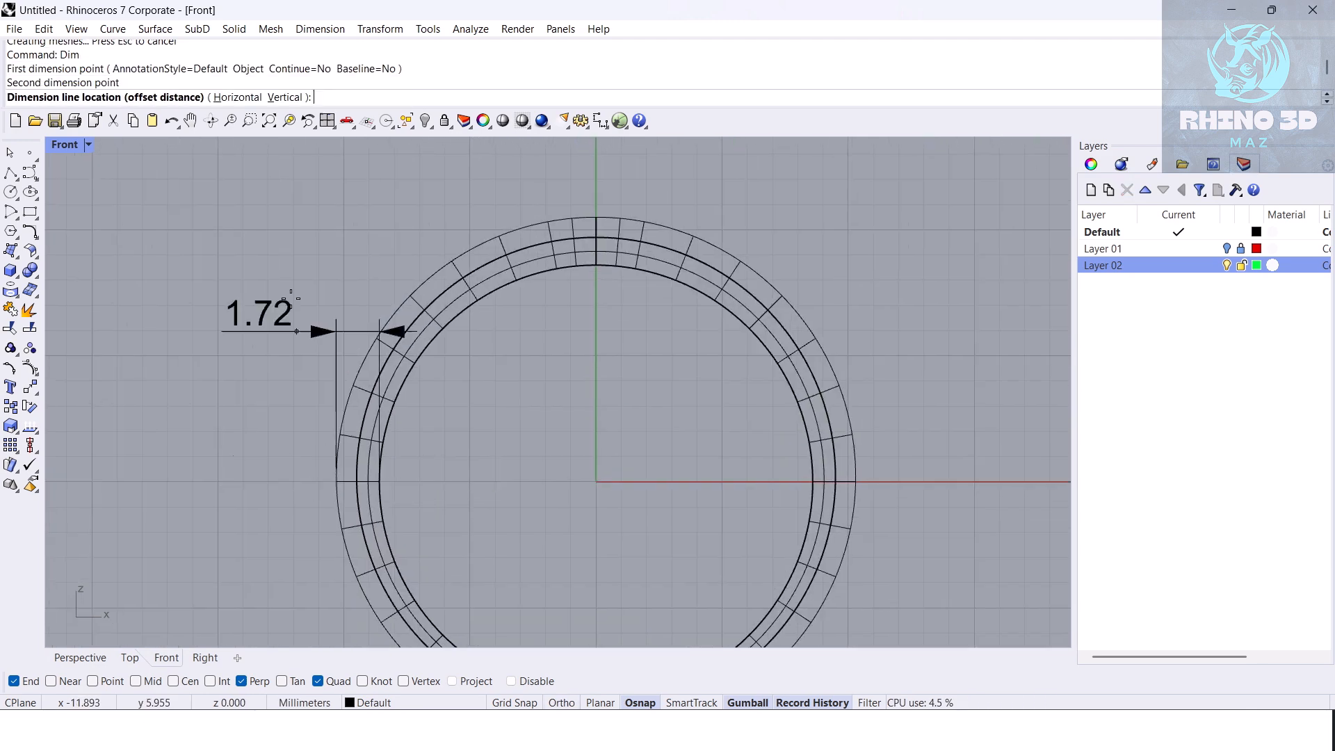
{"action": "left_click", "coordinate": [327, 222]}
{"action": "scroll", "coordinate": [294, 271], "scroll_direction": "down", "scroll_amount": 2}
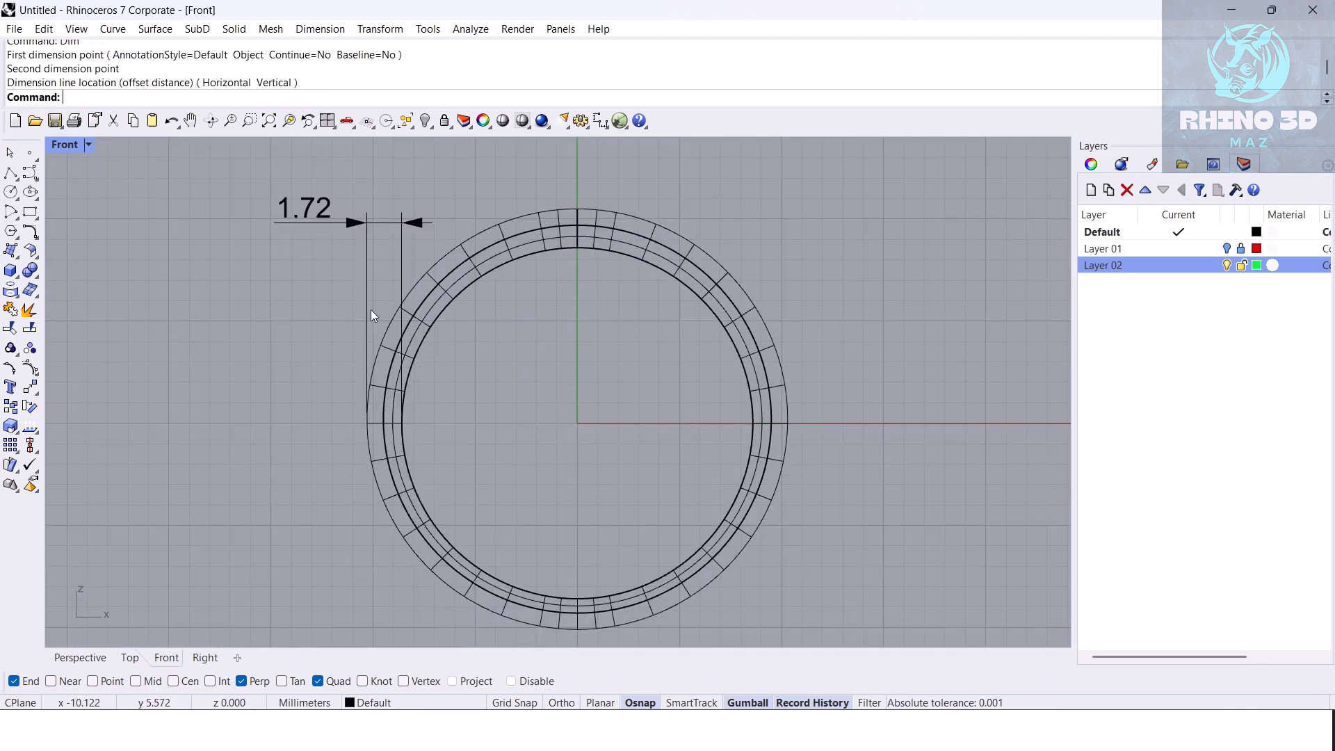
Step: Examine the swept band's outer and inner surfaces from several angles in the Perspective view
{"action": "left_click", "coordinate": [80, 657]}
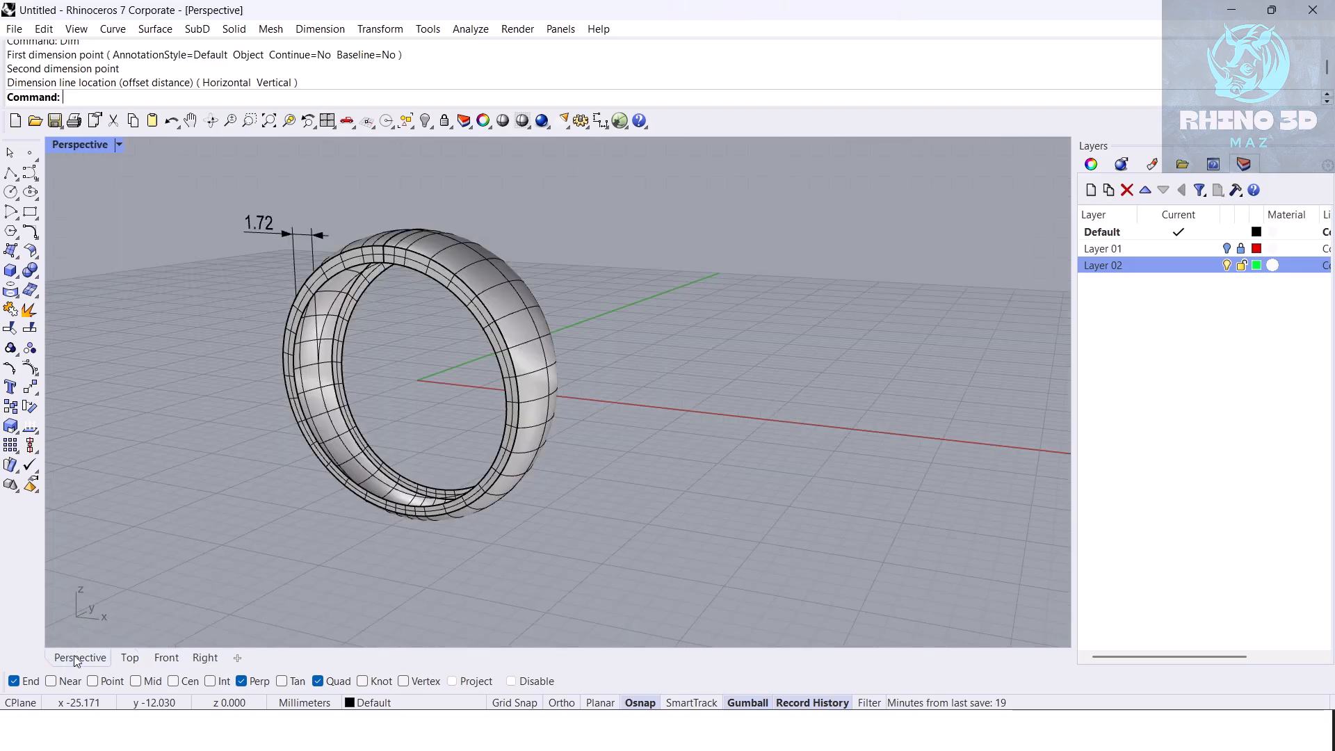
{"action": "scroll", "coordinate": [423, 293], "scroll_direction": "up", "scroll_amount": 6}
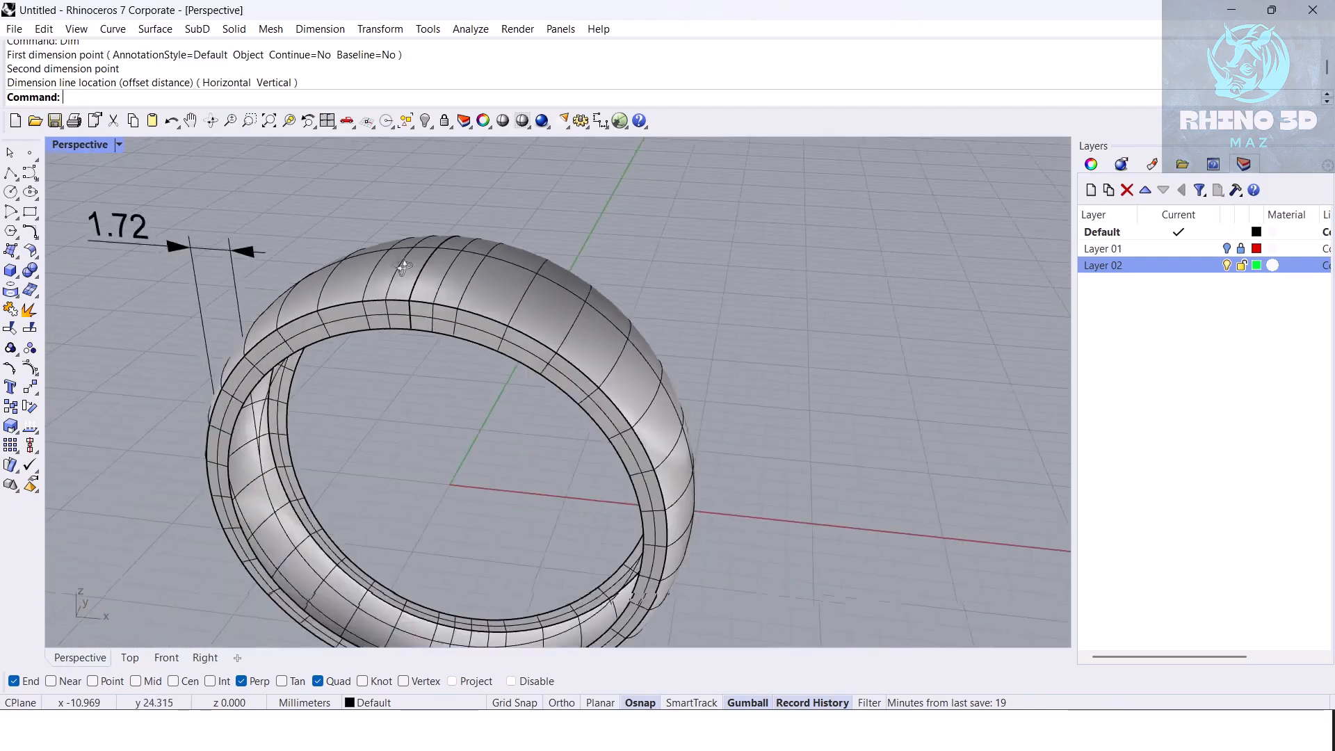
{"action": "scroll", "coordinate": [396, 253], "scroll_direction": "down", "scroll_amount": 5}
{"action": "scroll", "coordinate": [418, 244], "scroll_direction": "up", "scroll_amount": 4}
{"action": "scroll", "coordinate": [419, 243], "scroll_direction": "down", "scroll_amount": 4}
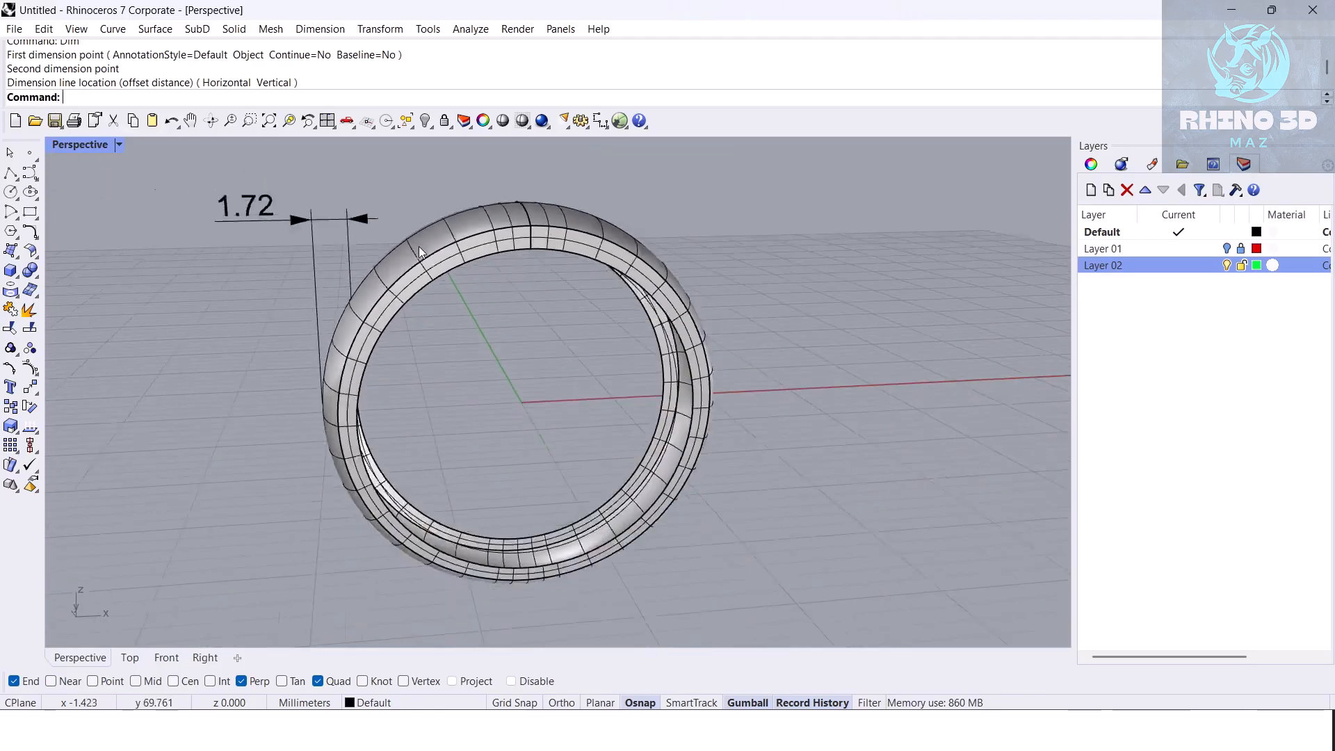
{"action": "scroll", "coordinate": [389, 264], "scroll_direction": "up", "scroll_amount": 3}
{"action": "scroll", "coordinate": [328, 247], "scroll_direction": "down", "scroll_amount": 5}
{"action": "scroll", "coordinate": [360, 414], "scroll_direction": "up", "scroll_amount": 2}
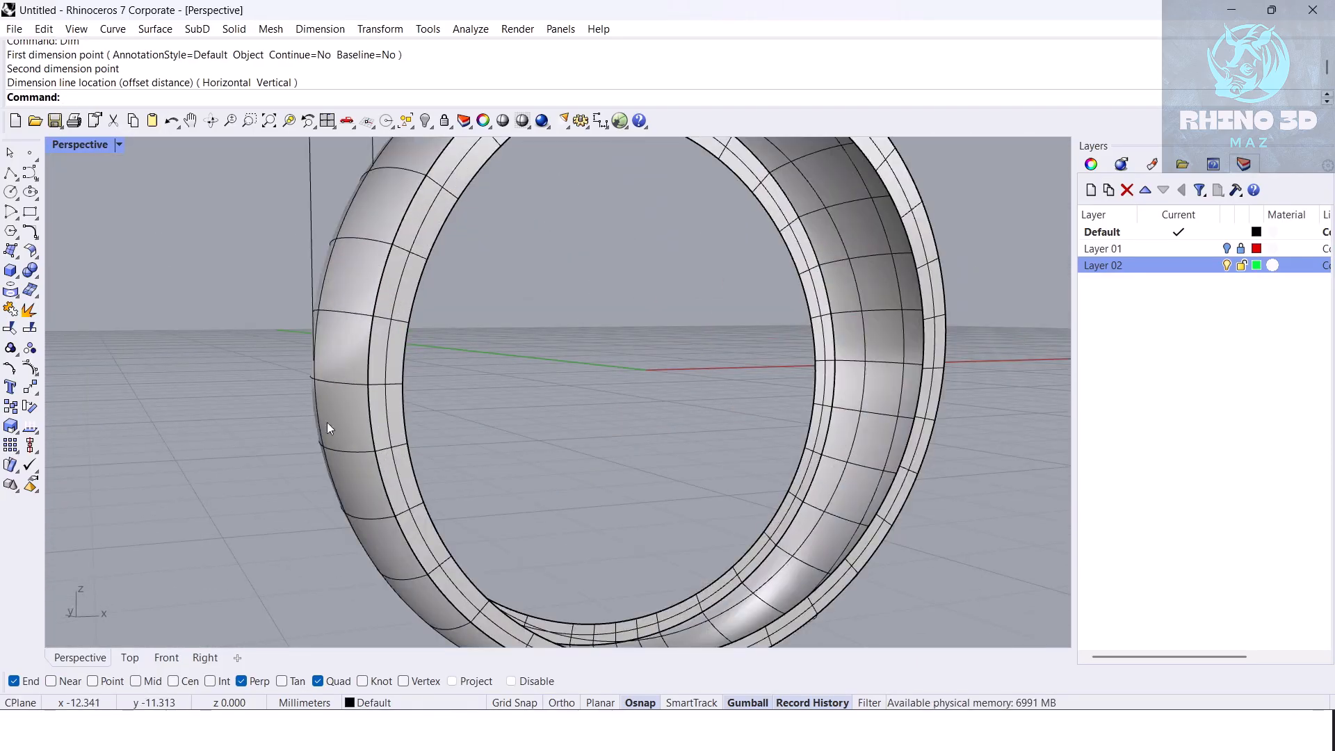
{"action": "scroll", "coordinate": [314, 419], "scroll_direction": "down", "scroll_amount": 3}
{"action": "mouse_move", "coordinate": [432, 311]}
{"action": "right_mouse_down"}
{"action": "mouse_move", "coordinate": [397, 323]}
{"action": "mouse_move", "coordinate": [440, 306]}
{"action": "mouse_move", "coordinate": [486, 450]}
{"action": "mouse_move", "coordinate": [474, 298]}
{"action": "mouse_move", "coordinate": [460, 394]}
{"action": "mouse_move", "coordinate": [452, 320]}
{"action": "right_mouse_up"}
{"action": "scroll", "coordinate": [486, 451], "scroll_direction": "down", "scroll_amount": 5}
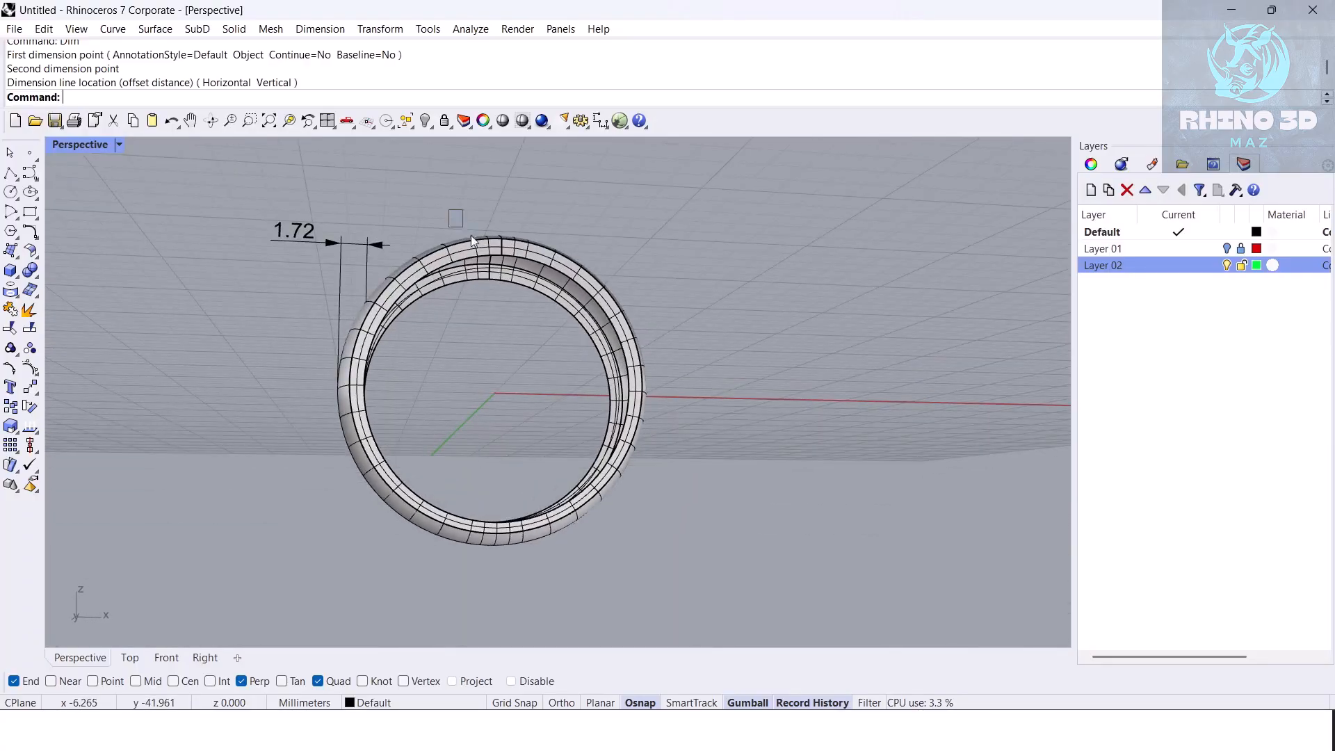
{"action": "left_click", "coordinate": [496, 243]}
{"action": "scroll", "coordinate": [355, 390], "scroll_direction": "up", "scroll_amount": 5}
{"action": "right_click_drag", "start_coordinate": [357, 432], "coordinate": [355, 423]}
{"action": "scroll", "coordinate": [324, 413], "scroll_direction": "down", "scroll_amount": 7}
{"action": "left_click", "coordinate": [313, 498]}
Step: Dimension the band's radial thickness at the bottom of the ring in the Front view
{"action": "key", "text": "ctrl+F2"}
{"action": "scroll", "coordinate": [395, 353], "scroll_direction": "up", "scroll_amount": 2}
{"action": "scroll", "coordinate": [417, 389], "scroll_direction": "down", "scroll_amount": 3}
{"action": "scroll", "coordinate": [487, 529], "scroll_direction": "up", "scroll_amount": 4}
{"action": "left_click", "coordinate": [617, 543]}
{"action": "type", "text": "Dim"}
{"action": "key", "text": "Return"}
{"action": "left_click", "coordinate": [563, 499]}
{"action": "left_click", "coordinate": [563, 546]}
{"action": "scroll", "coordinate": [577, 557], "scroll_direction": "down", "scroll_amount": 2}
{"action": "left_click", "coordinate": [723, 554]}
{"action": "scroll", "coordinate": [721, 553], "scroll_direction": "up", "scroll_amount": 2}
Step: Move the lower profile's two outermost control points slightly toward the circle to thin the swept band
{"action": "right_click_drag", "start_coordinate": [687, 557], "coordinate": [702, 429]}
{"action": "scroll", "coordinate": [530, 407], "scroll_direction": "up", "scroll_amount": 7}
{"action": "left_click_drag", "start_coordinate": [434, 494], "coordinate": [537, 275]}
{"action": "scroll", "coordinate": [440, 427], "scroll_direction": "up", "scroll_amount": 6}
{"action": "left_click_drag", "start_coordinate": [407, 572], "coordinate": [632, 452]}
{"action": "scroll", "coordinate": [506, 448], "scroll_direction": "down", "scroll_amount": 18}
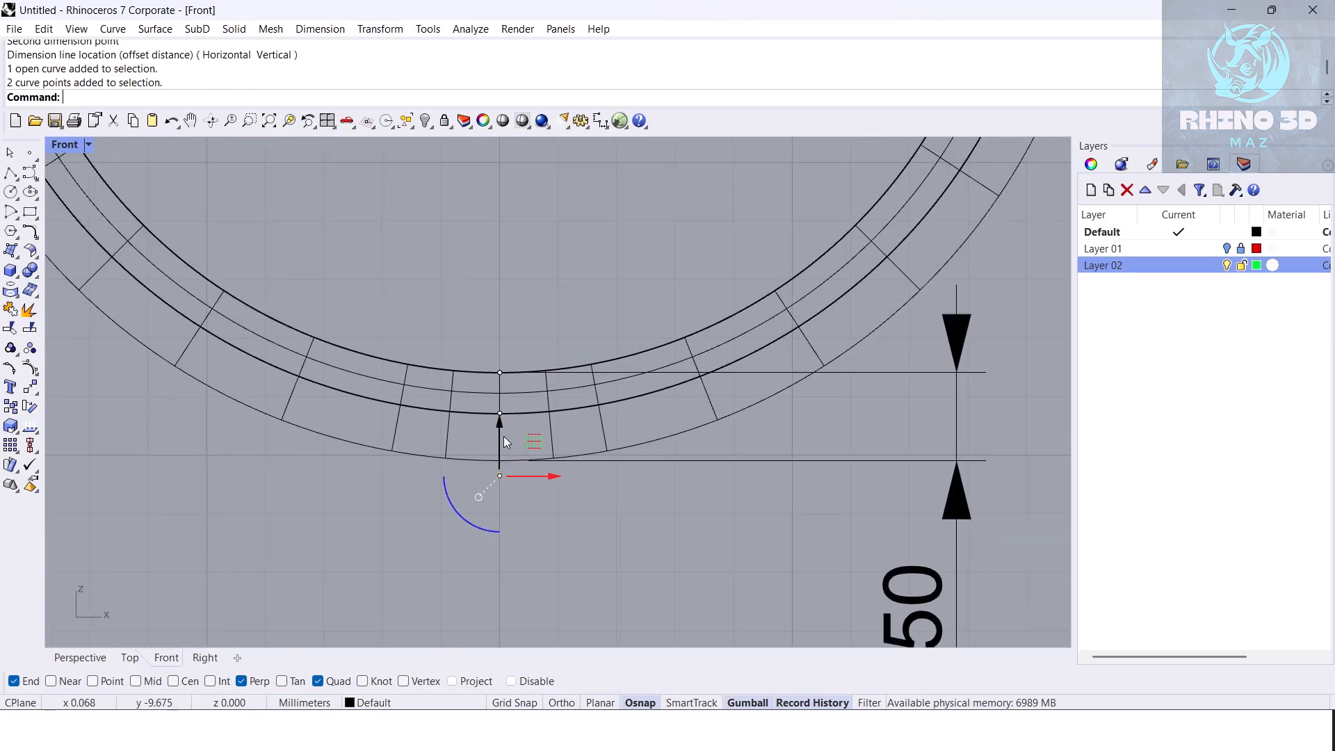
{"action": "right_click_drag", "start_coordinate": [507, 437], "coordinate": [554, 573]}
{"action": "left_click_drag", "start_coordinate": [548, 516], "coordinate": [546, 515]}
{"action": "mouse_move", "coordinate": [565, 536]}
{"action": "right_mouse_down"}
{"action": "mouse_move", "coordinate": [560, 495]}
{"action": "mouse_move", "coordinate": [558, 523]}
{"action": "right_mouse_up"}
Step: Dimension the thinned band's radial thickness at the left quadrant, placing the dimension above the earlier one
{"action": "scroll", "coordinate": [413, 383], "scroll_direction": "up", "scroll_amount": 10}
{"action": "type", "text": "dim"}
{"action": "key", "text": "Return"}
{"action": "left_click", "coordinate": [501, 405]}
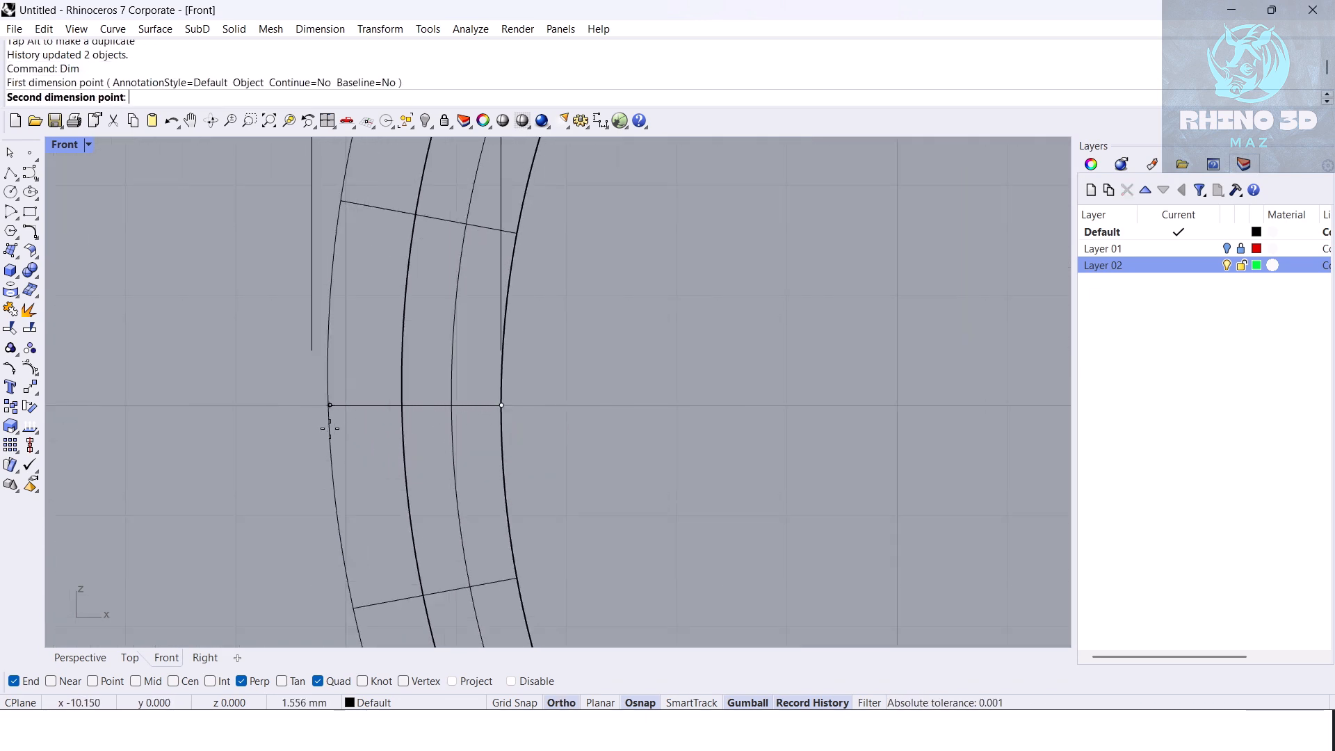
{"action": "left_click", "coordinate": [329, 408], "text": "shift"}
{"action": "scroll", "coordinate": [341, 424], "scroll_direction": "down", "scroll_amount": 14}
{"action": "right_click_drag", "start_coordinate": [343, 426], "coordinate": [354, 529]}
{"action": "left_click", "coordinate": [367, 201]}
{"action": "right_click_drag", "start_coordinate": [363, 282], "coordinate": [388, 324]}
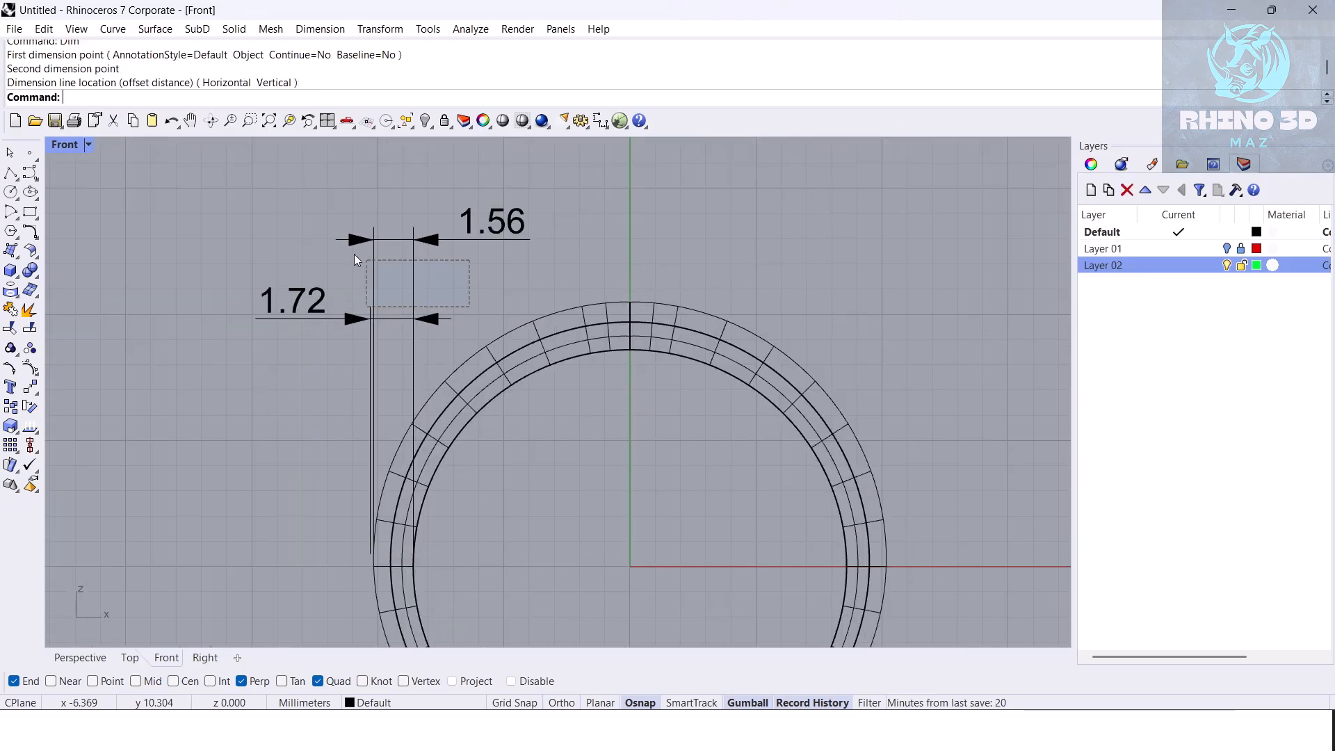
Step: Delete the thickness dimensions at the side and bottom of the ring
{"action": "left_click_drag", "start_coordinate": [468, 307], "coordinate": [378, 261]}
{"action": "key", "text": "Delete"}
{"action": "scroll", "coordinate": [384, 270], "scroll_direction": "down", "scroll_amount": 2}
{"action": "right_click_drag", "start_coordinate": [556, 528], "coordinate": [408, 284]}
{"action": "left_click_drag", "start_coordinate": [461, 583], "coordinate": [690, 466]}
{"action": "key", "text": "Delete"}
Step: Draw a straight polyline in the Front view from the origin (0) through the band's lower-left part to beyond its outer edge
{"action": "left_click", "coordinate": [80, 657]}
{"action": "scroll", "coordinate": [383, 535], "scroll_direction": "up", "scroll_amount": 5}
{"action": "right_click_drag", "start_coordinate": [382, 535], "coordinate": [465, 499]}
{"action": "scroll", "coordinate": [465, 499], "scroll_direction": "up", "scroll_amount": 2}
{"action": "left_click", "coordinate": [166, 657]}
{"action": "right_click_drag", "start_coordinate": [481, 429], "coordinate": [566, 427]}
{"action": "type", "text": "polyline"}
{"action": "key", "text": "Return"}
{"action": "type", "text": "0"}
{"action": "key", "text": "Return"}
{"action": "left_click", "coordinate": [455, 547]}
{"action": "key", "text": "Return"}
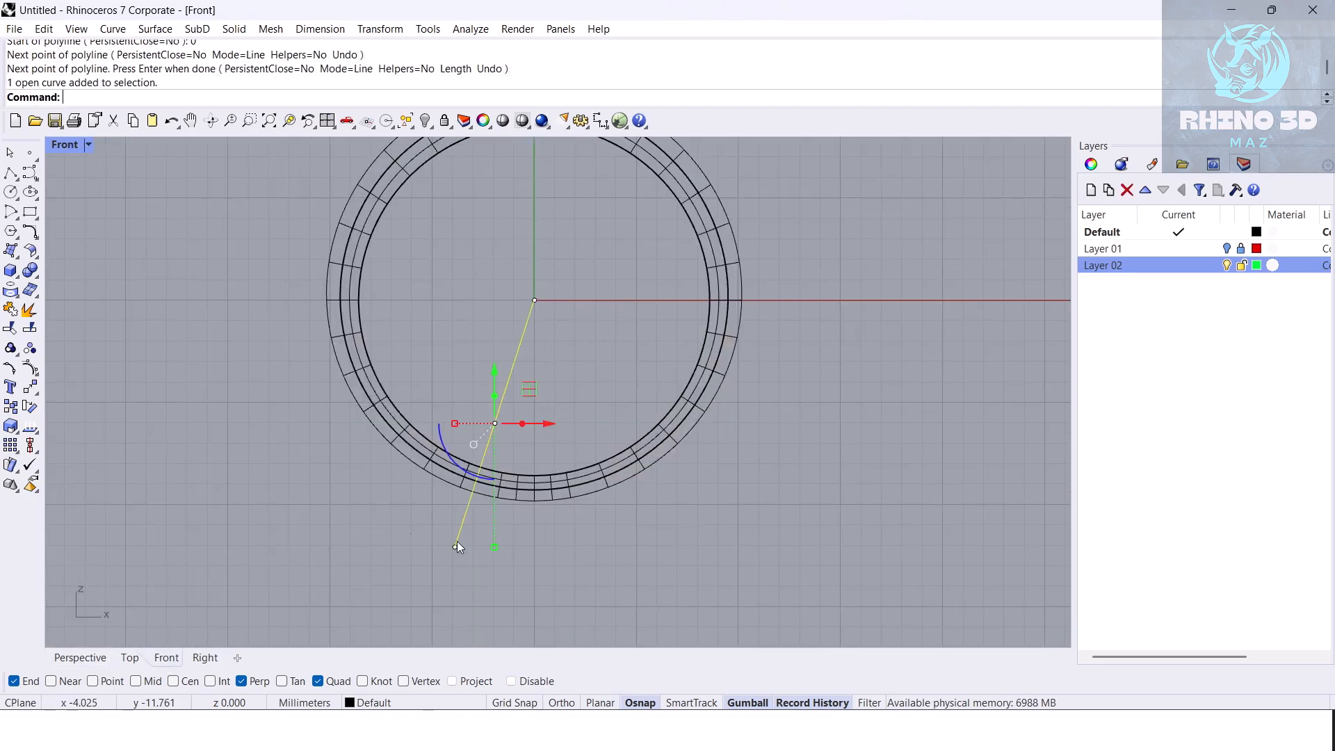
Step: Mirror the slanted line across the vertical axis through the origin and slightly shift the original line's outer endpoint
{"action": "right_click_drag", "start_coordinate": [585, 541], "coordinate": [577, 553]}
{"action": "type", "text": "Mirror"}
{"action": "key", "text": "Return"}
{"action": "type", "text": "0"}
{"action": "key", "text": "Return"}
{"action": "left_click", "coordinate": [584, 586], "text": "shift"}
{"action": "left_click_drag", "start_coordinate": [550, 609], "coordinate": [479, 561]}
{"action": "left_click", "coordinate": [452, 555]}
{"action": "left_click", "coordinate": [447, 557]}
Step: Extrude both slanted lines to both sides as open surfaces that extend past the full width of the band
{"action": "left_click", "coordinate": [80, 657]}
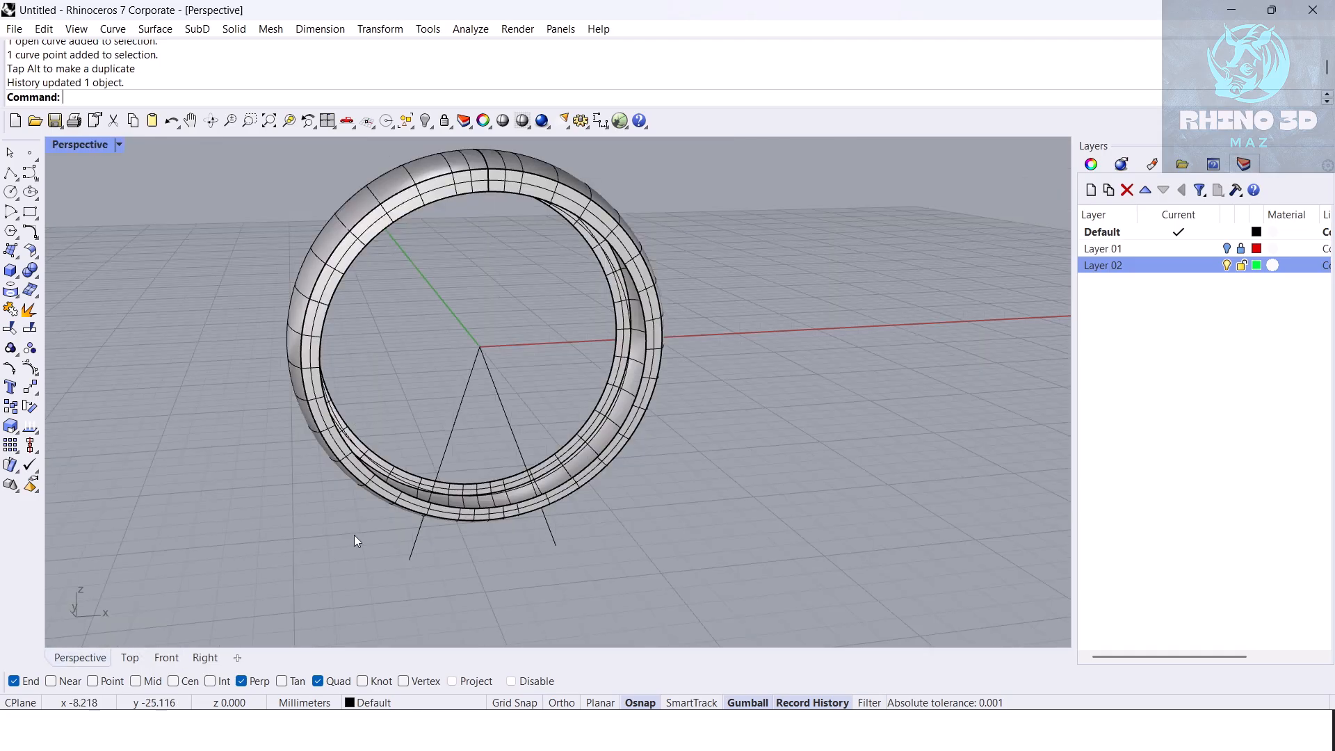
{"action": "right_click_drag", "start_coordinate": [281, 555], "coordinate": [454, 424]}
{"action": "left_click_drag", "start_coordinate": [506, 425], "coordinate": [444, 398]}
{"action": "type", "text": "Extru"}
{"action": "scroll", "coordinate": [443, 402], "scroll_direction": "down", "scroll_amount": 2}
{"action": "scroll", "coordinate": [447, 424], "scroll_direction": "up", "scroll_amount": 4}
{"action": "type", "text": "de"}
{"action": "key", "text": "Return"}
{"action": "left_click", "coordinate": [555, 571]}
{"action": "right_click_drag", "start_coordinate": [556, 570], "coordinate": [484, 538]}
Step: Split the ring band with the two extruded surfaces as cutting objects
{"action": "scroll", "coordinate": [463, 488], "scroll_direction": "up", "scroll_amount": 5}
{"action": "type", "text": "S"}
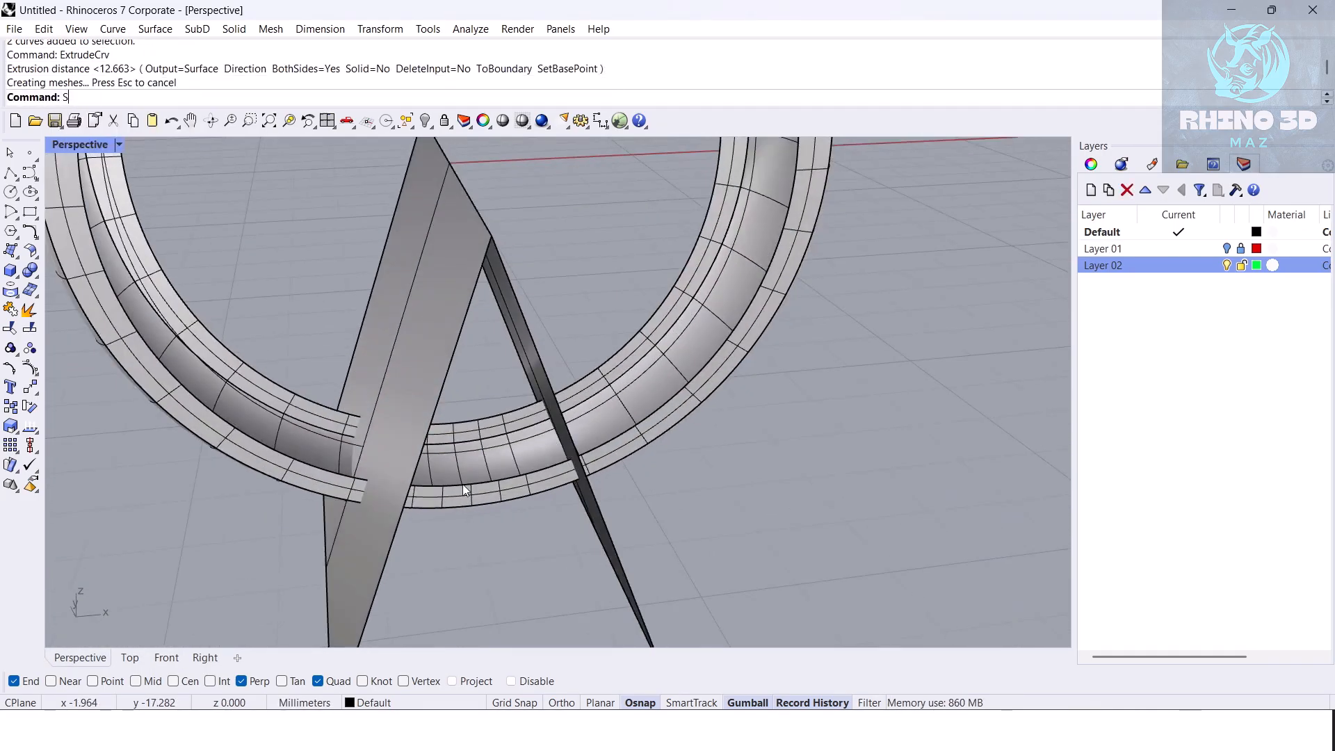
{"action": "type", "text": "plit"}
{"action": "key", "text": "Return"}
{"action": "left_click", "coordinate": [307, 441]}
{"action": "key", "text": "Return"}
{"action": "left_click", "coordinate": [401, 381]}
{"action": "left_click", "coordinate": [512, 310]}
{"action": "key", "text": "Return"}
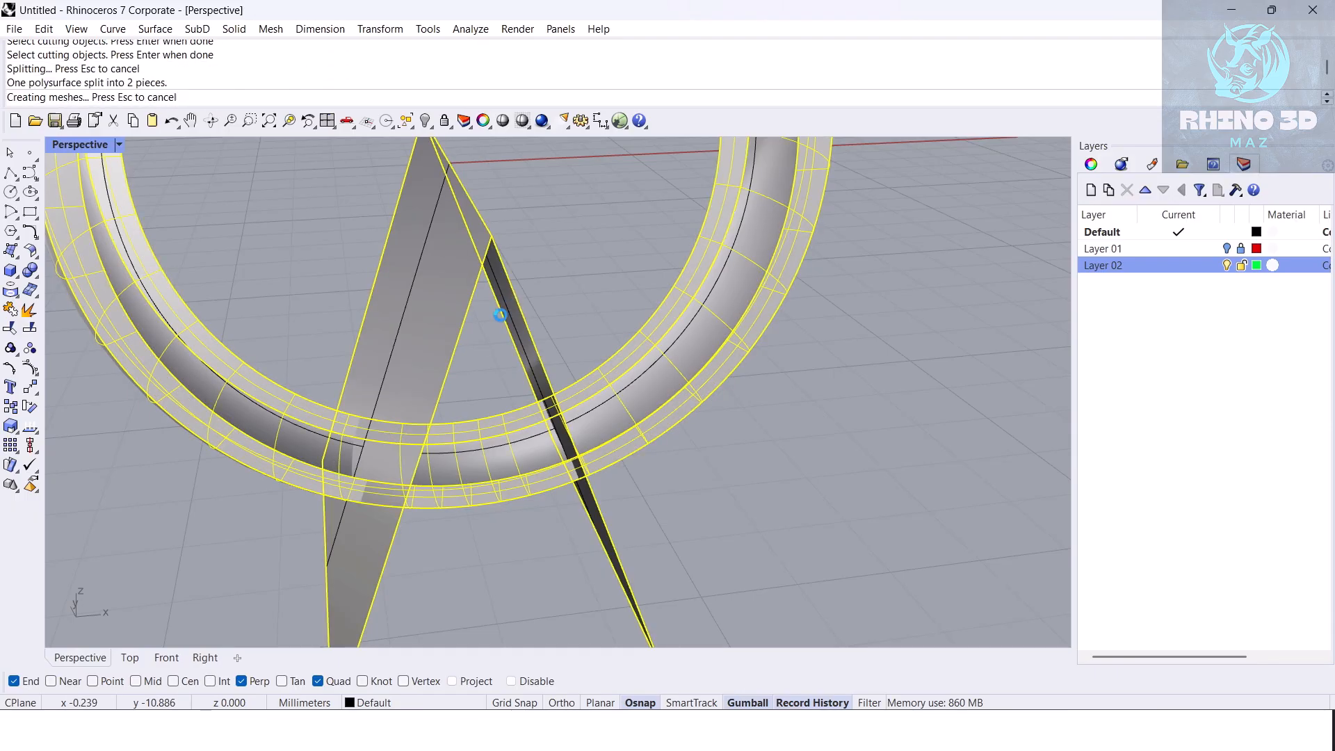
Step: Delete the two cutting surfaces together with their slanted source lines
{"action": "right_click_drag", "start_coordinate": [539, 270], "coordinate": [524, 342], "text": "shift"}
{"action": "left_click_drag", "start_coordinate": [523, 342], "coordinate": [307, 349]}
{"action": "key", "text": "Delete"}
Step: Loft a surface between the bottom segment's open inner edges and join it with the segment
{"action": "right_click_drag", "start_coordinate": [394, 475], "coordinate": [425, 498]}
{"action": "type", "text": "Loft"}
{"action": "key", "text": "Return"}
{"action": "left_click", "coordinate": [386, 466]}
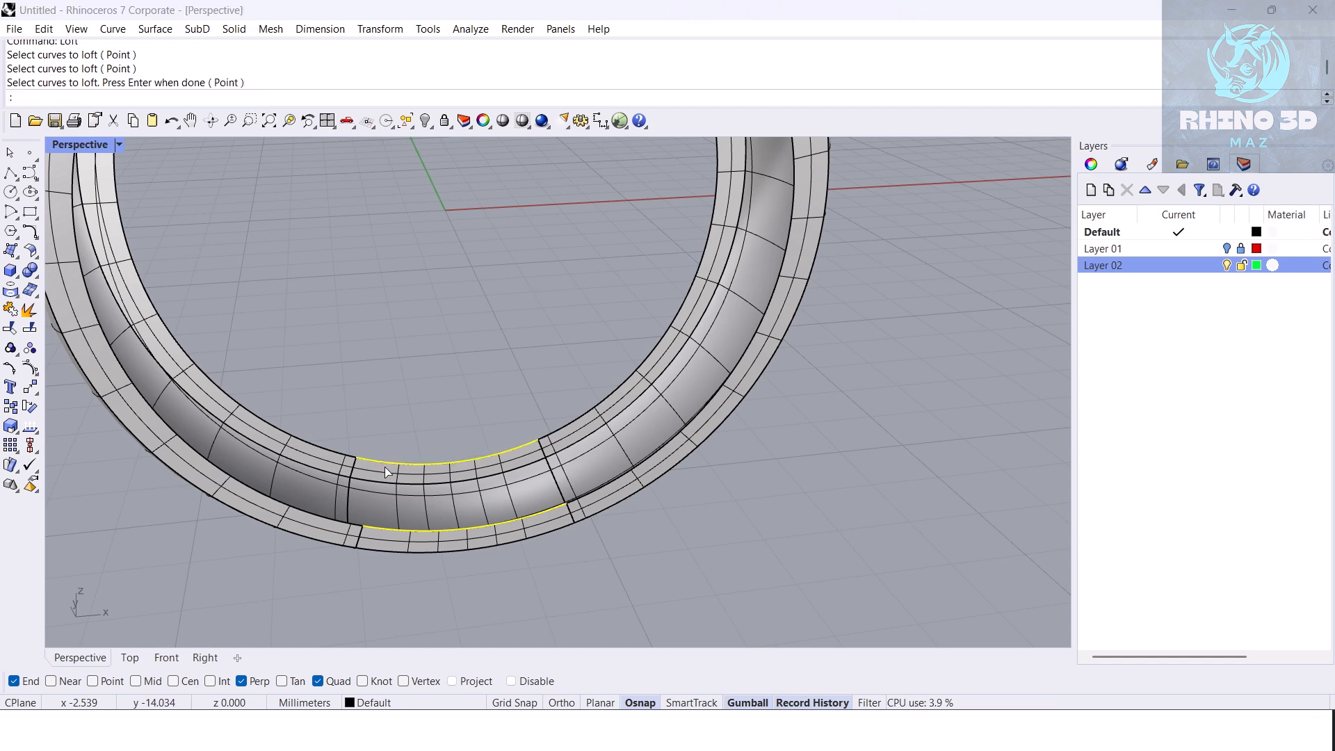
{"action": "key", "text": "Return"}
{"action": "key", "text": "Return"}
{"action": "middle_click", "coordinate": [395, 420]}
{"action": "left_click", "coordinate": [396, 457]}
Step: Cap the open ends of the joined bottom segment to make it a closed solid
{"action": "right_click_drag", "start_coordinate": [414, 450], "coordinate": [431, 468]}
{"action": "type", "text": "Cap"}
{"action": "key", "text": "Return"}
{"action": "key", "text": "Escape"}
Step: Turn off the surface isocurves on both the ring band and its bottom segment
{"action": "left_click", "coordinate": [582, 535]}
{"action": "left_click", "coordinate": [662, 462]}
{"action": "left_click", "coordinate": [556, 522], "text": "shift"}
{"action": "left_click", "coordinate": [1094, 167]}
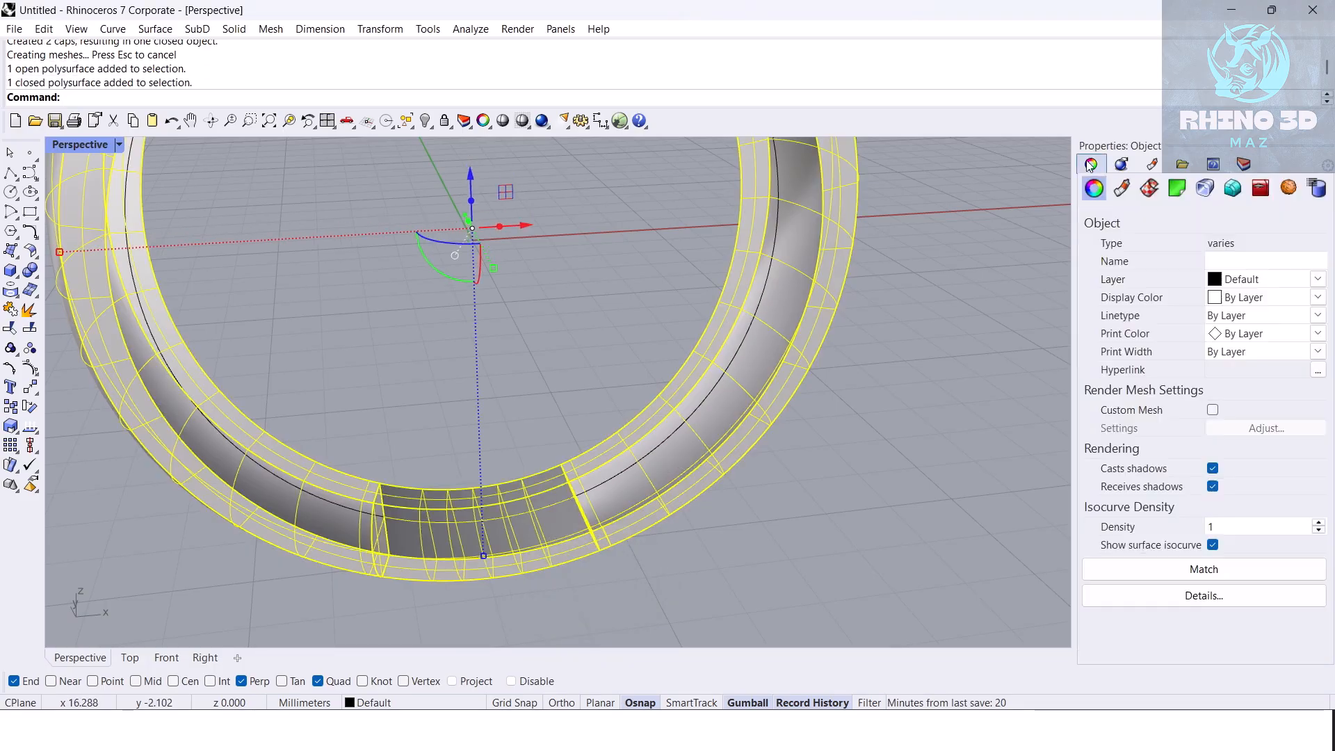
{"action": "left_click", "coordinate": [1213, 545]}
{"action": "left_click", "coordinate": [919, 544]}
Step: Undo the isocurve change, the cap and the join of the bottom segment
{"action": "scroll", "coordinate": [755, 460], "scroll_direction": "down", "scroll_amount": 7}
{"action": "right_click_drag", "start_coordinate": [752, 461], "coordinate": [530, 476]}
{"action": "key", "text": "ctrl+z"}
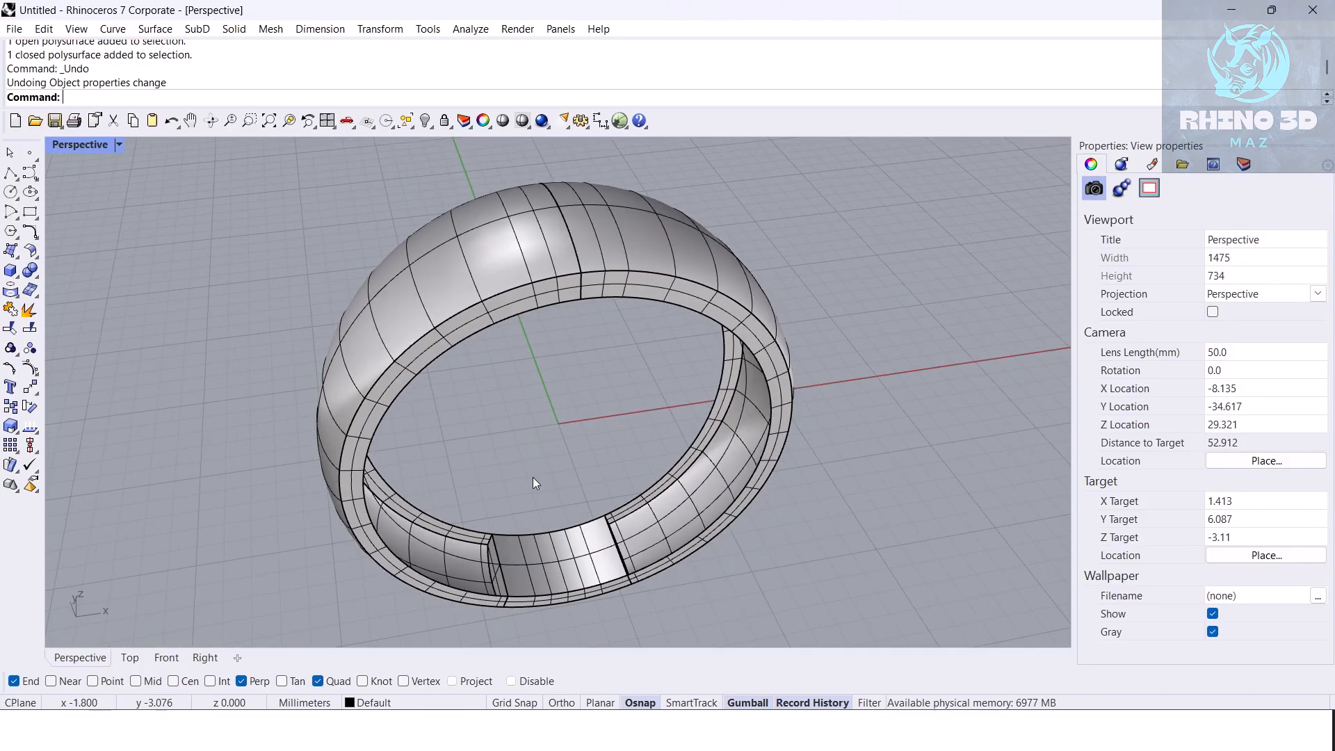
{"action": "key", "text": "ctrl+z"}
{"action": "key", "text": "ctrl+z"}
Step: Select the polysurface edge across the crown of the ring and examine the band's seam
{"action": "scroll", "coordinate": [581, 278], "scroll_direction": "up", "scroll_amount": 5}
{"action": "left_click", "coordinate": [564, 268]}
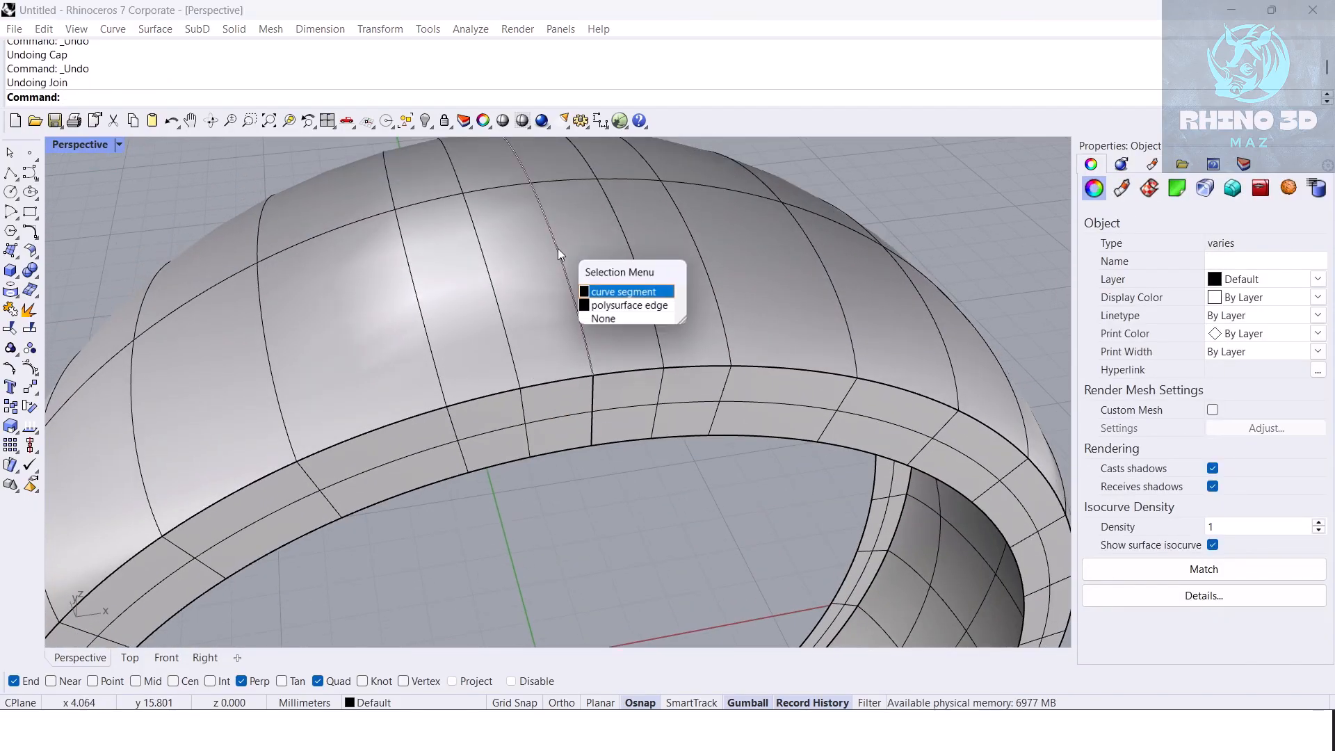
{"action": "left_click", "coordinate": [612, 307]}
{"action": "scroll", "coordinate": [491, 263], "scroll_direction": "down", "scroll_amount": 5}
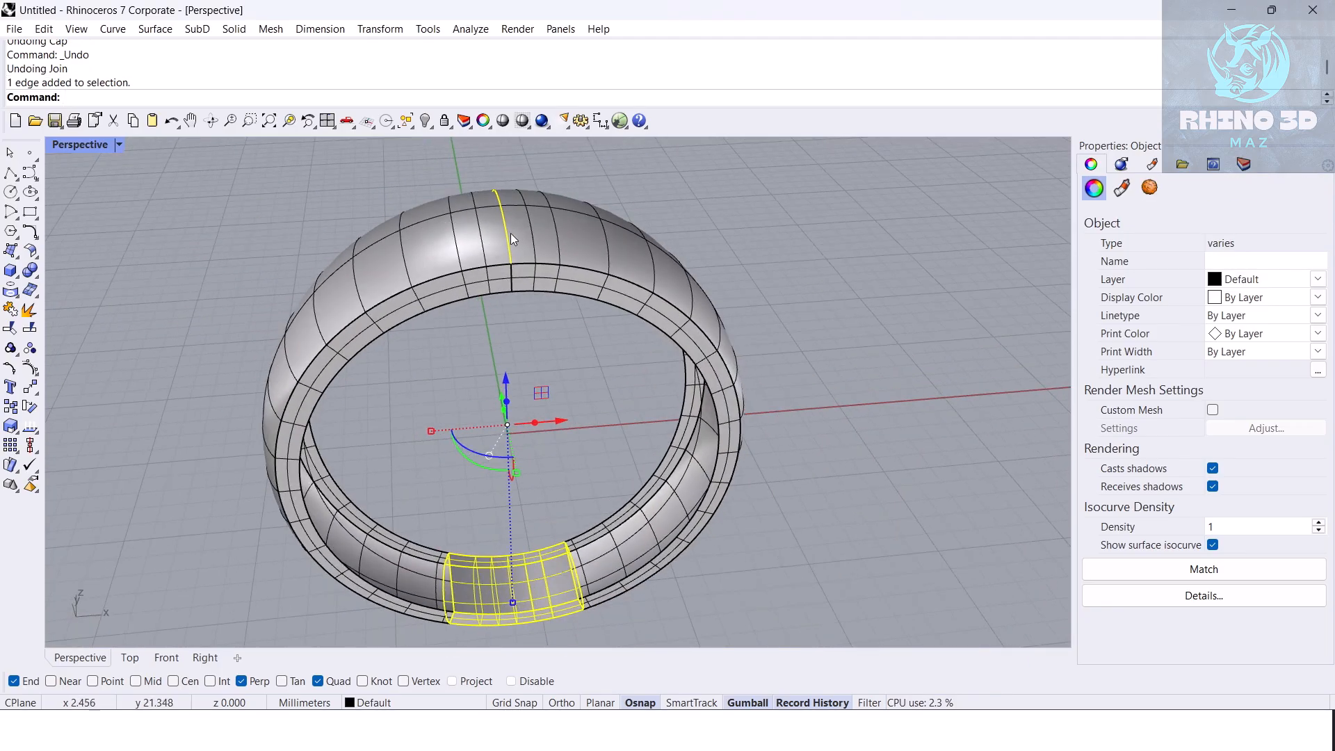
{"action": "scroll", "coordinate": [491, 226], "scroll_direction": "up", "scroll_amount": 5}
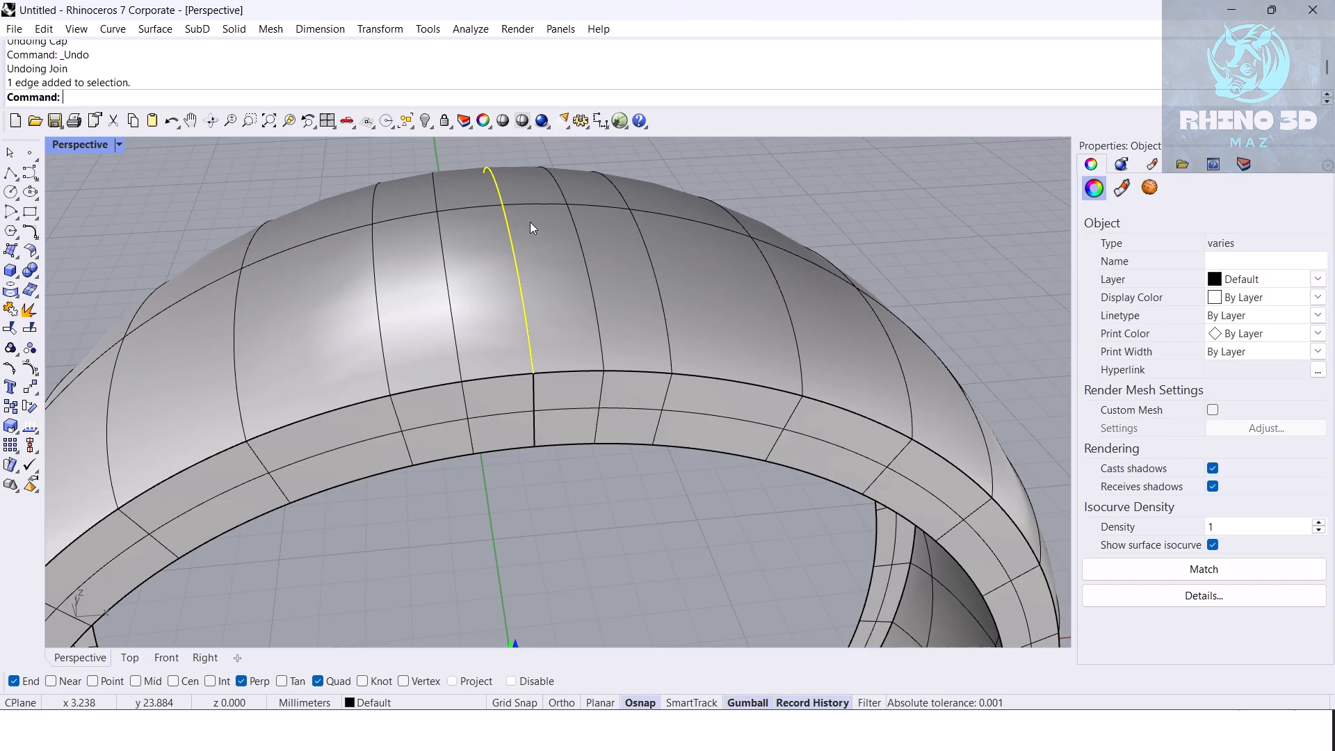
Step: Undo the loft, the deletion of the cutting objects and the split to return to the undivided ring band
{"action": "key", "text": "ctrl+z"}
{"action": "scroll", "coordinate": [530, 222], "scroll_direction": "down", "scroll_amount": 8}
{"action": "key", "text": "ctrl+z"}
{"action": "key", "text": "ctrl+z"}
{"action": "scroll", "coordinate": [544, 411], "scroll_direction": "up", "scroll_amount": 5}
{"action": "key", "text": "ctrl+z"}
{"action": "key", "text": "ctrl+z"}
Step: Hide the slanted cutting objects that pass through the ring band
{"action": "left_click", "coordinate": [612, 376]}
{"action": "scroll", "coordinate": [624, 294], "scroll_direction": "down", "scroll_amount": 5}
{"action": "right_click_drag", "start_coordinate": [612, 375], "coordinate": [547, 407]}
{"action": "scroll", "coordinate": [514, 423], "scroll_direction": "up", "scroll_amount": 7}
{"action": "scroll", "coordinate": [559, 321], "scroll_direction": "down", "scroll_amount": 6}
{"action": "left_click_drag", "start_coordinate": [604, 247], "coordinate": [483, 306]}
{"action": "key", "text": "ctrl+h"}
Step: Explode the ring band polysurface into its separate surfaces
{"action": "right_click_drag", "start_coordinate": [487, 307], "coordinate": [556, 487]}
{"action": "right_click_drag", "start_coordinate": [556, 487], "coordinate": [522, 445], "text": "shift"}
{"action": "right_click_drag", "start_coordinate": [514, 372], "coordinate": [479, 255], "text": "shift"}
{"action": "scroll", "coordinate": [478, 255], "scroll_direction": "down", "scroll_amount": 4}
{"action": "scroll", "coordinate": [485, 268], "scroll_direction": "up", "scroll_amount": 5}
{"action": "left_click", "coordinate": [485, 264]}
{"action": "middle_click", "coordinate": [485, 263]}
{"action": "left_click", "coordinate": [477, 321]}
{"action": "middle_click", "coordinate": [451, 286]}
{"action": "left_click", "coordinate": [452, 372]}
Step: Relocate the seam of the domed outer surface to the bottom of the ring
{"action": "left_click", "coordinate": [497, 302]}
{"action": "scroll", "coordinate": [480, 292], "scroll_direction": "down", "scroll_amount": 4}
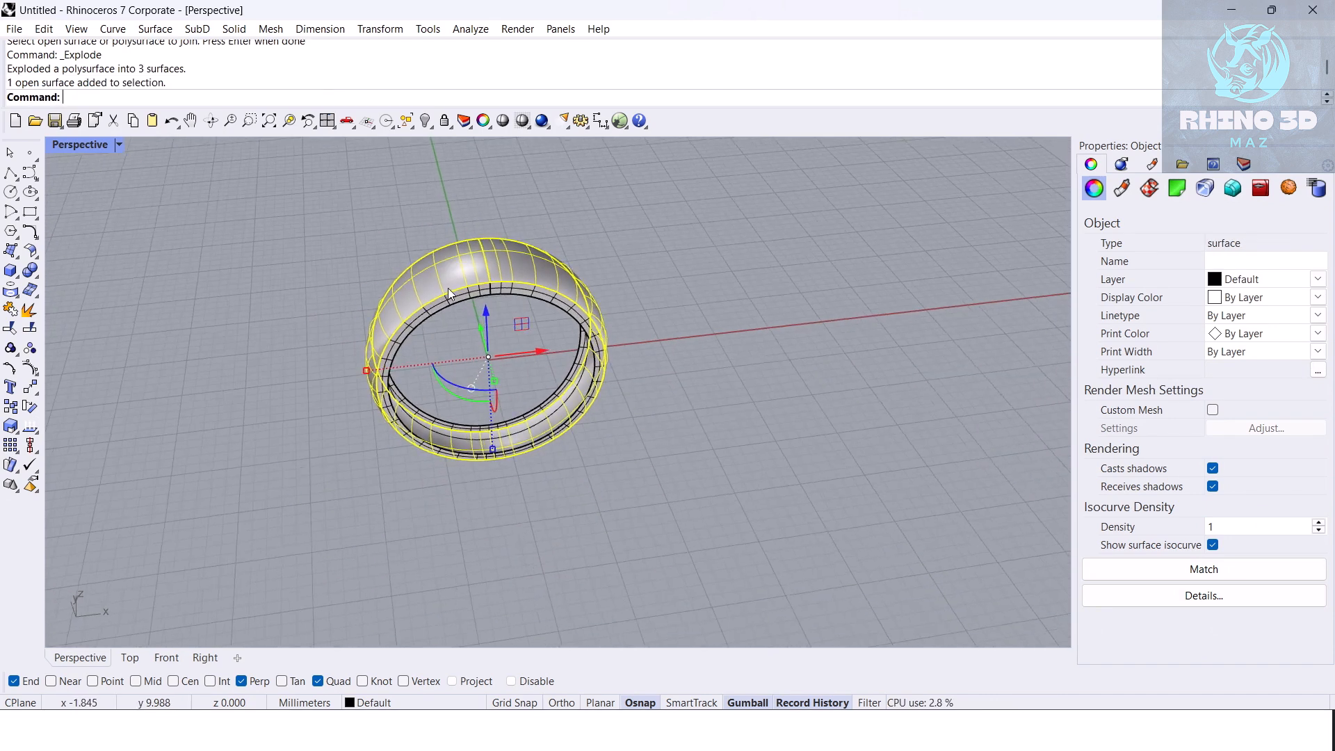
{"action": "left_click", "coordinate": [33, 254]}
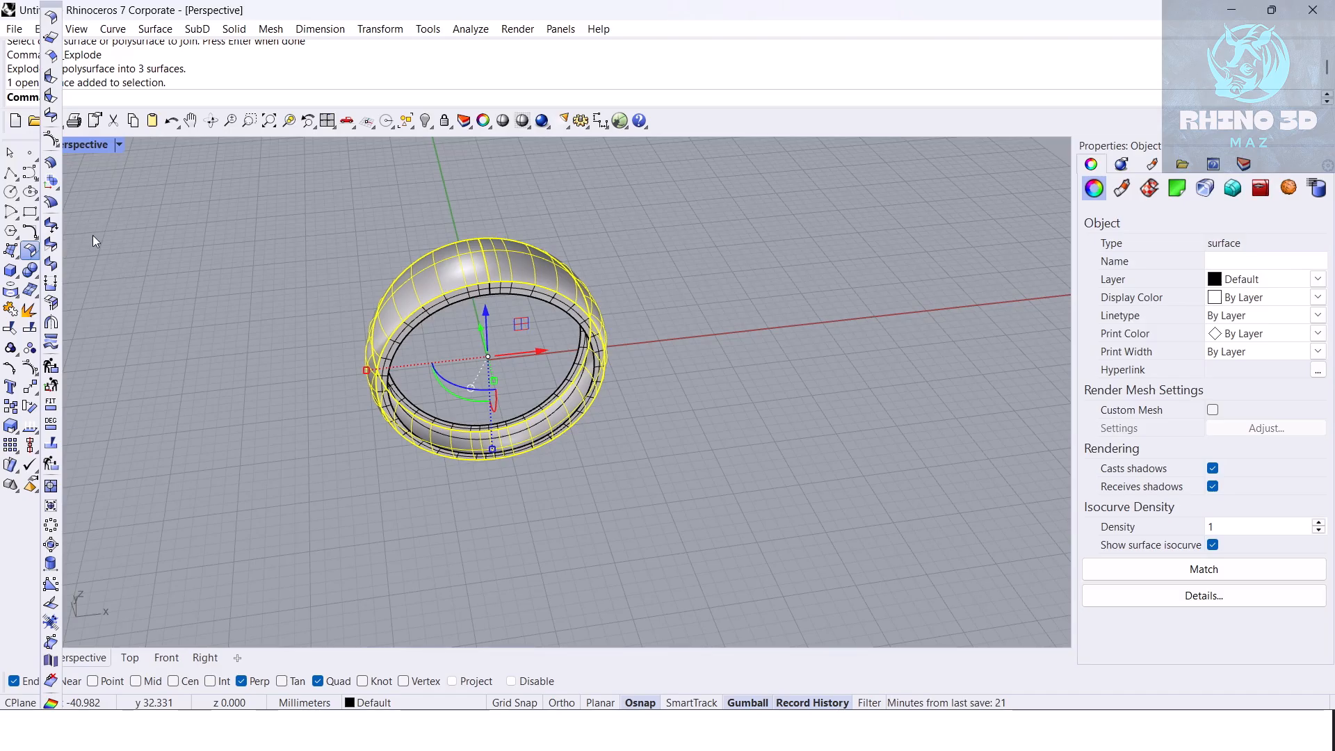
{"action": "left_click", "coordinate": [52, 563]}
{"action": "scroll", "coordinate": [586, 402], "scroll_direction": "up", "scroll_amount": 5}
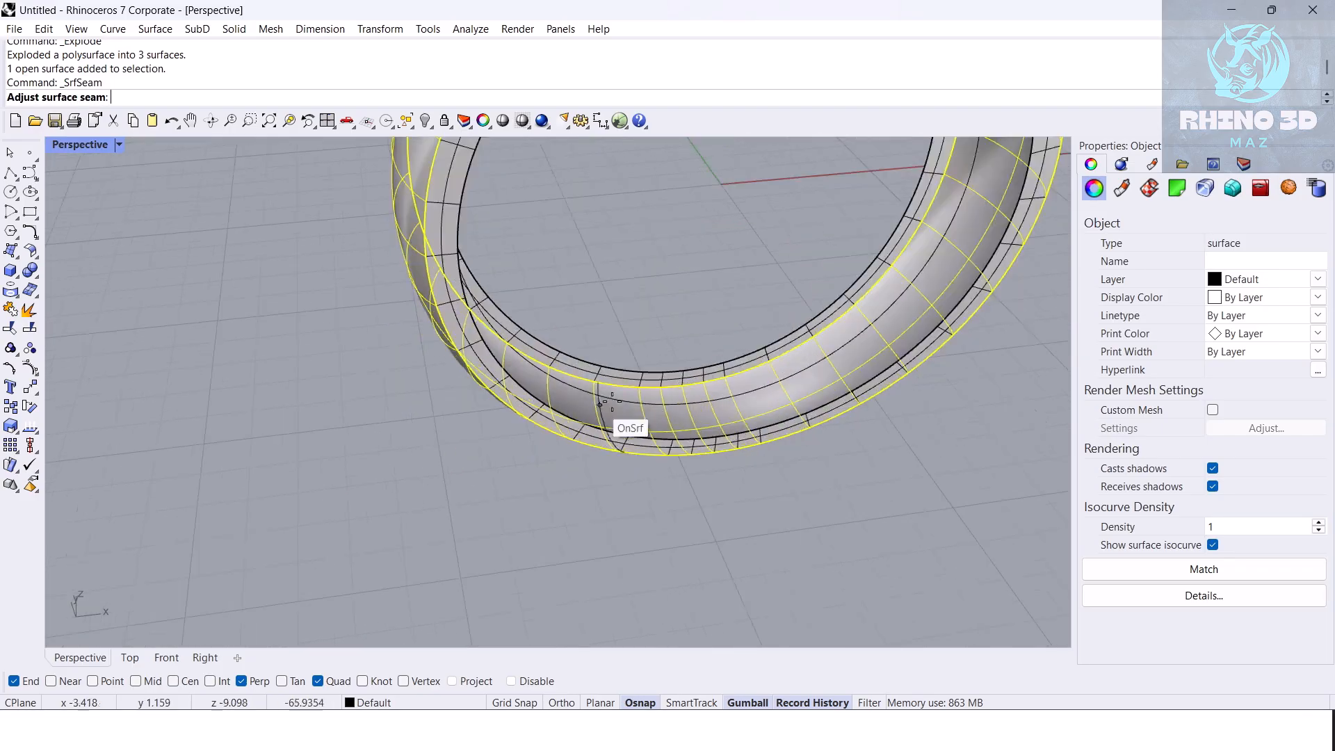
{"action": "left_click", "coordinate": [587, 403]}
{"action": "scroll", "coordinate": [595, 391], "scroll_direction": "down", "scroll_amount": 5}
{"action": "left_click", "coordinate": [641, 538]}
Step: Turn off the surface isocurve display for all objects
{"action": "right_click_drag", "start_coordinate": [641, 538], "coordinate": [647, 315]}
{"action": "key", "text": "ctrl+a"}
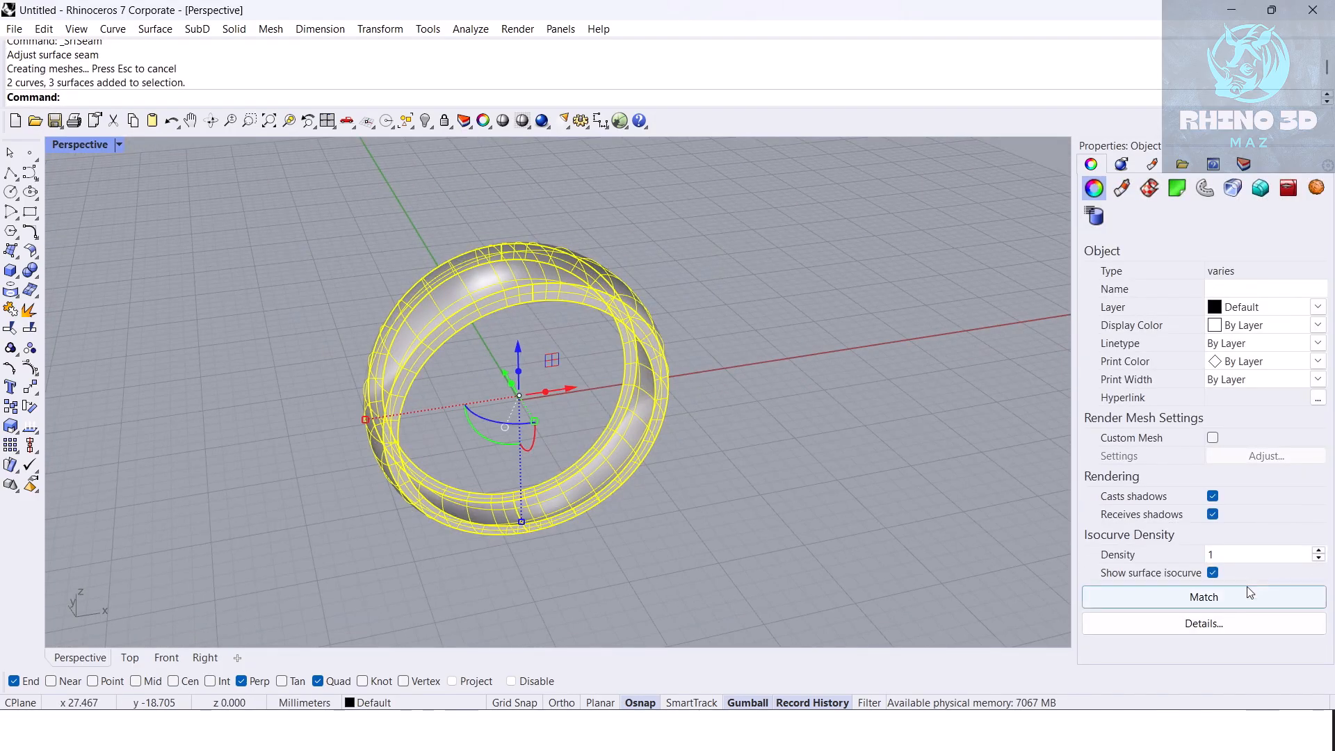
{"action": "left_click", "coordinate": [1213, 572]}
{"action": "left_click", "coordinate": [805, 500]}
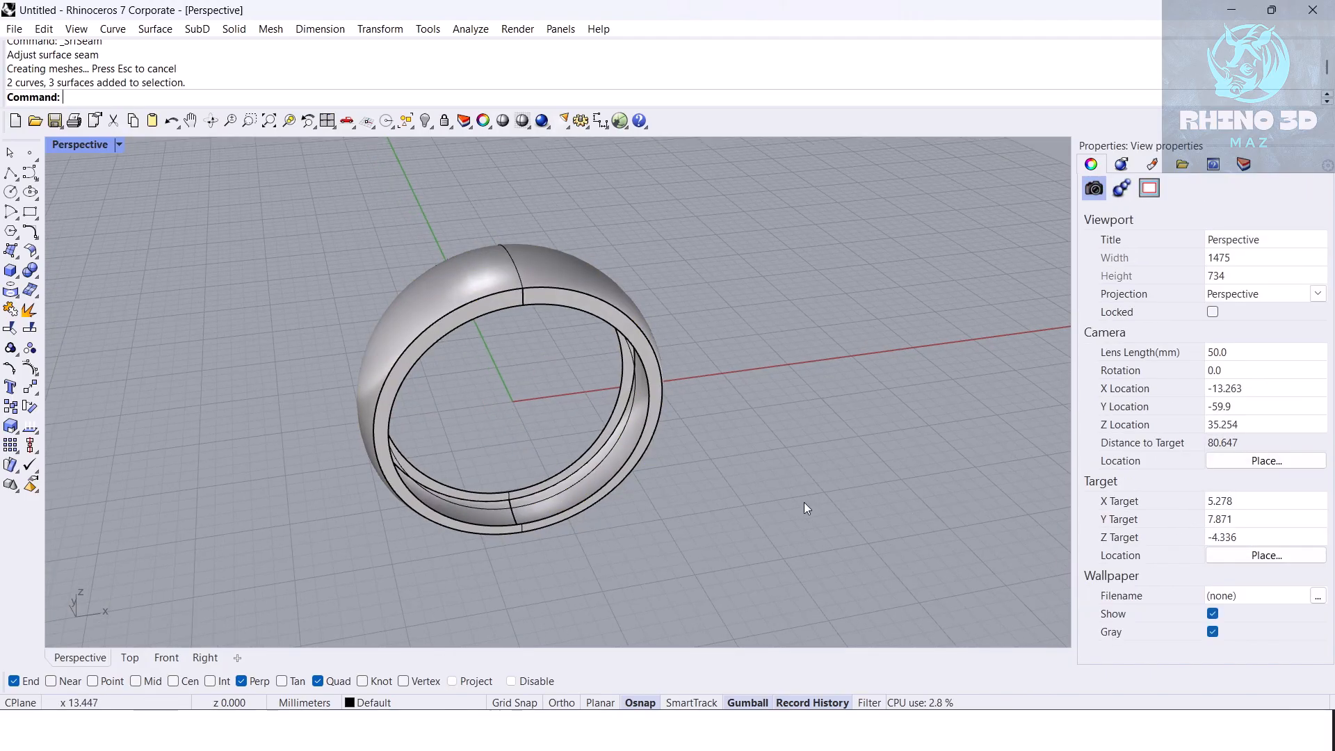
Step: Relocate the seam of the front side face to the bottom of the ring
{"action": "right_click_drag", "start_coordinate": [805, 501], "coordinate": [549, 336]}
{"action": "scroll", "coordinate": [531, 315], "scroll_direction": "up", "scroll_amount": 10}
{"action": "left_click", "coordinate": [531, 314]}
{"action": "scroll", "coordinate": [531, 307], "scroll_direction": "down", "scroll_amount": 6}
{"action": "right_click", "coordinate": [531, 307]}
{"action": "scroll", "coordinate": [539, 334], "scroll_direction": "down", "scroll_amount": 6}
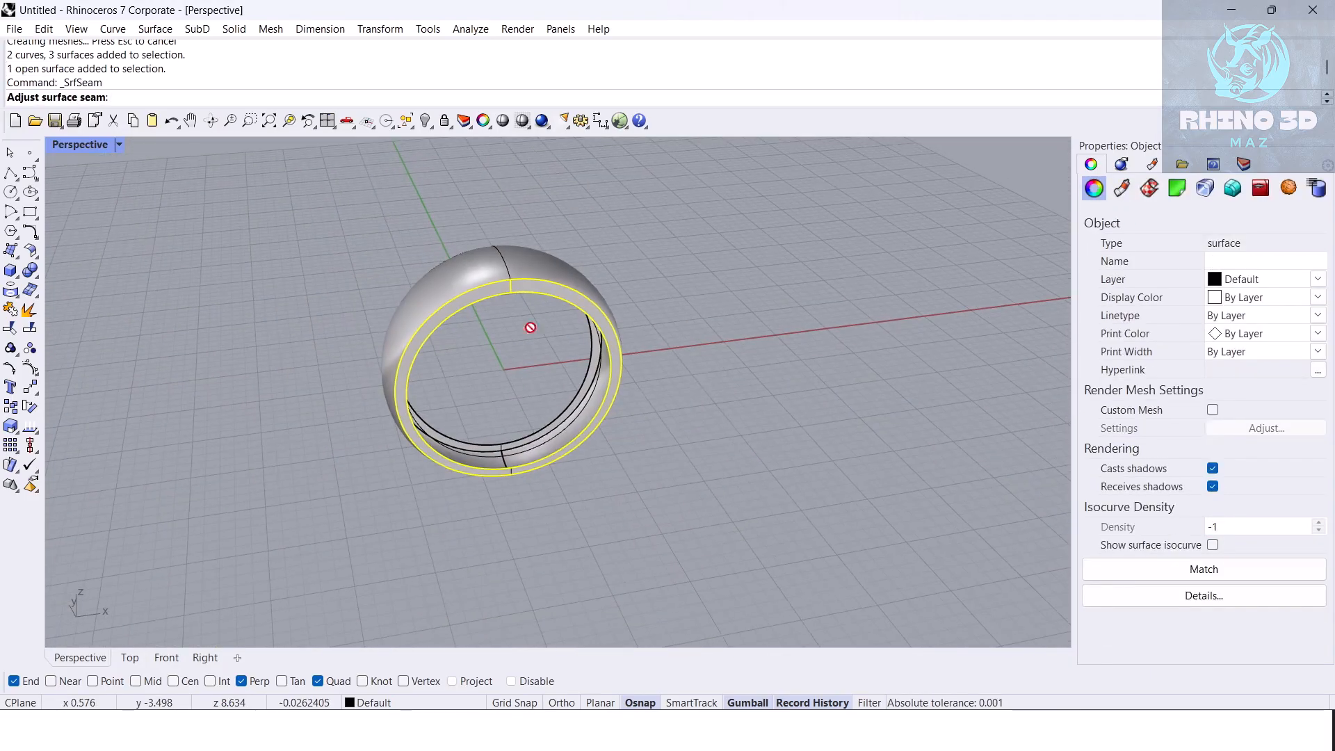
{"action": "left_click", "coordinate": [518, 478]}
Step: Delete the side face on the opposite side of the ring
{"action": "right_click_drag", "start_coordinate": [518, 479], "coordinate": [648, 516]}
{"action": "scroll", "coordinate": [648, 516], "scroll_direction": "up", "scroll_amount": 3}
{"action": "left_click", "coordinate": [628, 528]}
{"action": "scroll", "coordinate": [629, 526], "scroll_direction": "down", "scroll_amount": 8}
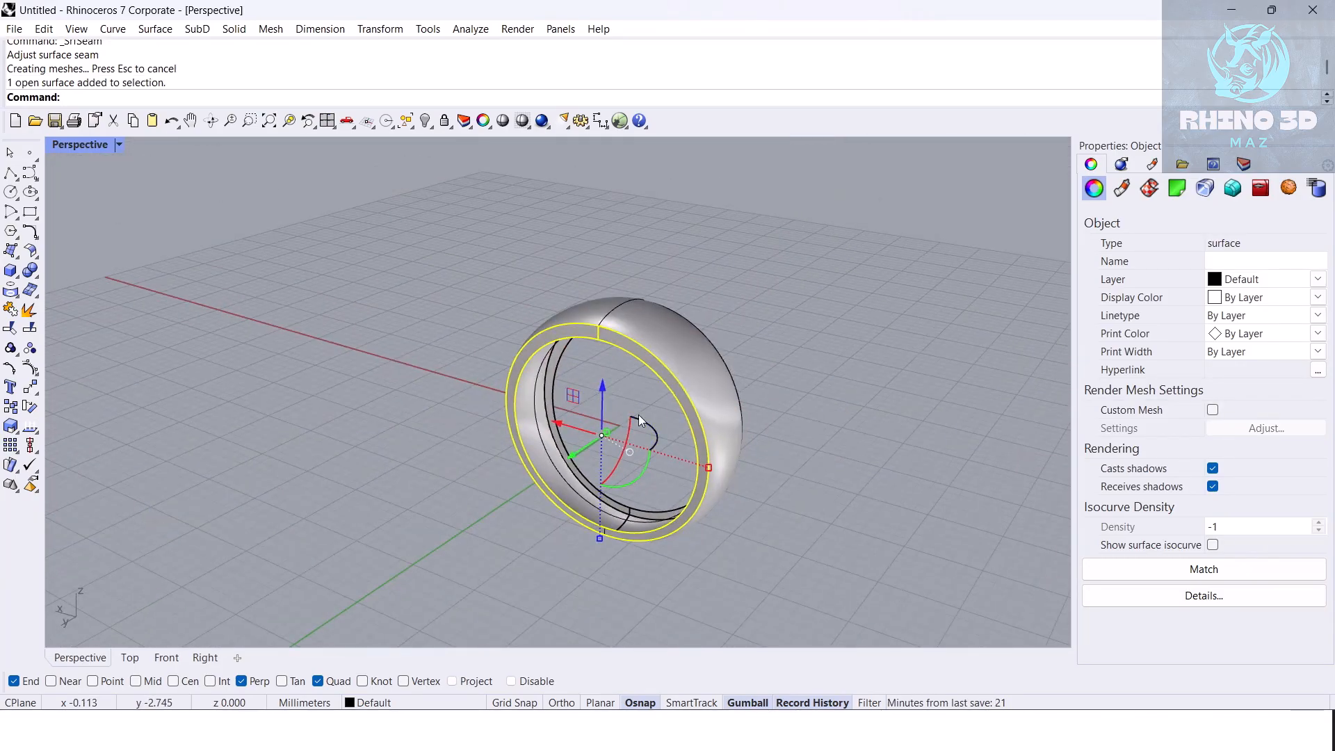
{"action": "key", "text": "Delete"}
Step: Mirror the remaining side face to the opposite side of the ring through the origin, keeping the original
{"action": "right_click_drag", "start_coordinate": [678, 407], "coordinate": [440, 314]}
{"action": "scroll", "coordinate": [445, 309], "scroll_direction": "up", "scroll_amount": 7}
{"action": "left_click", "coordinate": [525, 350]}
{"action": "scroll", "coordinate": [526, 350], "scroll_direction": "down", "scroll_amount": 7}
{"action": "right_click_drag", "start_coordinate": [525, 351], "coordinate": [589, 361]}
{"action": "type", "text": "Mirror"}
{"action": "key", "text": "Return"}
{"action": "type", "text": "0"}
{"action": "left_click", "coordinate": [587, 252], "text": "shift"}
{"action": "right_click_drag", "start_coordinate": [587, 252], "coordinate": [486, 340]}
{"action": "key", "text": "Escape"}
Step: Join the domed outer surface and both side faces into one polysurface
{"action": "scroll", "coordinate": [486, 340], "scroll_direction": "up", "scroll_amount": 2}
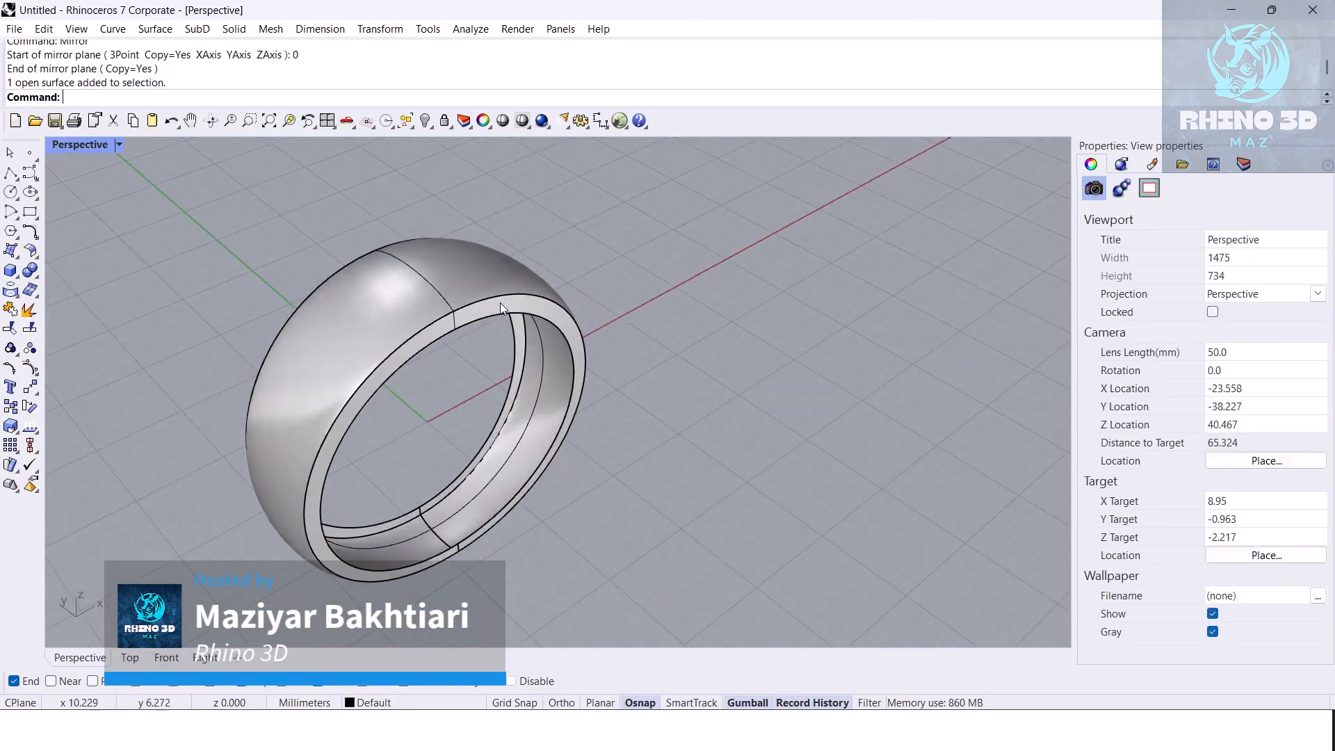
{"action": "left_click", "coordinate": [498, 302]}
{"action": "left_click", "coordinate": [390, 303], "text": "shift"}
{"action": "right_click_drag", "start_coordinate": [390, 304], "coordinate": [588, 273]}
{"action": "left_click", "coordinate": [535, 262], "text": "shift"}
{"action": "middle_click", "coordinate": [530, 263]}
{"action": "left_click", "coordinate": [529, 313]}
Step: Bring back the hidden slanted cutting objects with ShowSelected
{"action": "right_click_drag", "start_coordinate": [716, 369], "coordinate": [605, 428]}
{"action": "left_click", "coordinate": [819, 509]}
{"action": "type", "text": "ShowSelected"}
{"action": "key", "text": "Return"}
{"action": "scroll", "coordinate": [486, 528], "scroll_direction": "up", "scroll_amount": 2}
{"action": "left_click", "coordinate": [421, 535]}
{"action": "left_click", "coordinate": [520, 549]}
{"action": "scroll", "coordinate": [506, 542], "scroll_direction": "down", "scroll_amount": 3}
{"action": "right_click", "coordinate": [467, 365]}
Step: Split the ring band with the two slanted cutting objects and delete the cutters
{"action": "right_click_drag", "start_coordinate": [399, 465], "coordinate": [497, 445]}
{"action": "scroll", "coordinate": [536, 468], "scroll_direction": "up", "scroll_amount": 6}
{"action": "right_click_drag", "start_coordinate": [571, 565], "coordinate": [569, 497], "text": "shift"}
{"action": "left_click", "coordinate": [536, 469]}
{"action": "type", "text": "Split"}
{"action": "key", "text": "Return"}
{"action": "left_click", "coordinate": [449, 406]}
{"action": "key", "text": "Return"}
{"action": "key", "text": "Return"}
{"action": "left_click", "coordinate": [557, 347]}
{"action": "left_click", "coordinate": [503, 310]}
{"action": "key", "text": "Return"}
{"action": "left_click_drag", "start_coordinate": [603, 306], "coordinate": [444, 323]}
{"action": "key", "text": "Delete"}
Step: Try to loft a surface across the open inside of the bottom segment
{"action": "right_click_drag", "start_coordinate": [444, 323], "coordinate": [474, 547]}
{"action": "scroll", "coordinate": [537, 467], "scroll_direction": "up", "scroll_amount": 2}
{"action": "type", "text": "Lo"}
{"action": "scroll", "coordinate": [474, 548], "scroll_direction": "up", "scroll_amount": 2}
{"action": "key", "text": "Return"}
{"action": "left_click", "coordinate": [451, 420]}
{"action": "key", "text": "Return"}
{"action": "key", "text": "Return"}
{"action": "key", "text": "ctrl+z"}
Step: Loft one half of the bottom segment's open inside between its two inner edges, correcting the curve alignment to avoid twisting
{"action": "key", "text": "Return"}
{"action": "left_click", "coordinate": [449, 420]}
{"action": "left_click", "coordinate": [452, 512]}
{"action": "key", "text": "Return"}
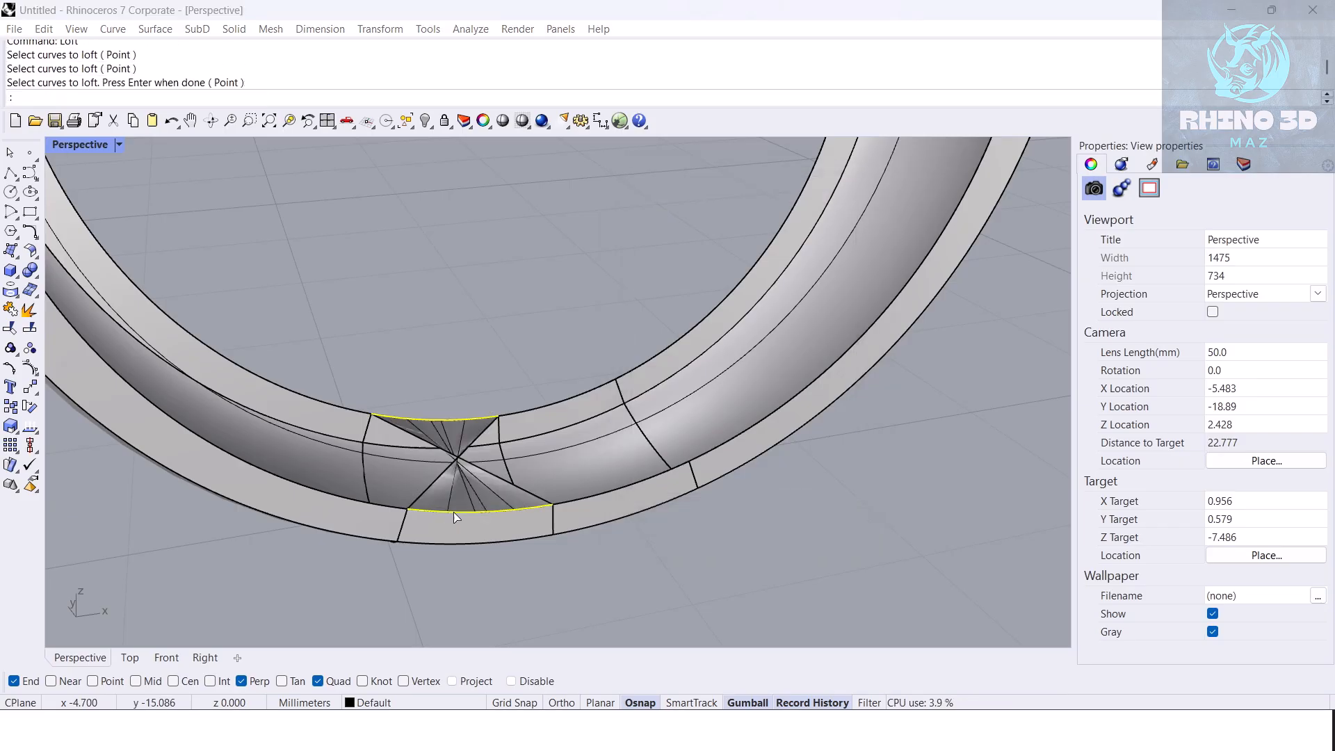
{"action": "left_click", "coordinate": [691, 375]}
{"action": "left_click", "coordinate": [549, 504]}
{"action": "key", "text": "Return"}
{"action": "key", "text": "Return"}
Step: Loft the other half of the bottom segment's open inside between its two inner edges
{"action": "key", "text": "Return"}
{"action": "left_click", "coordinate": [521, 413]}
{"action": "left_click", "coordinate": [577, 500]}
{"action": "key", "text": "Return"}
{"action": "key", "text": "Return"}
Step: Join the bottom segment with its two lofted inner surfaces
{"action": "scroll", "coordinate": [561, 473], "scroll_direction": "down", "scroll_amount": 2}
{"action": "left_click", "coordinate": [571, 468]}
{"action": "left_click", "coordinate": [480, 473], "text": "shift"}
{"action": "left_click", "coordinate": [485, 515], "text": "shift"}
{"action": "middle_click", "coordinate": [498, 459]}
{"action": "left_click", "coordinate": [495, 522]}
Step: Cap both ends of the joined bottom segment to form a closed solid
{"action": "type", "text": "Cap"}
{"action": "key", "text": "Return"}
{"action": "scroll", "coordinate": [506, 490], "scroll_direction": "down", "scroll_amount": 8}
{"action": "key", "text": "Escape"}
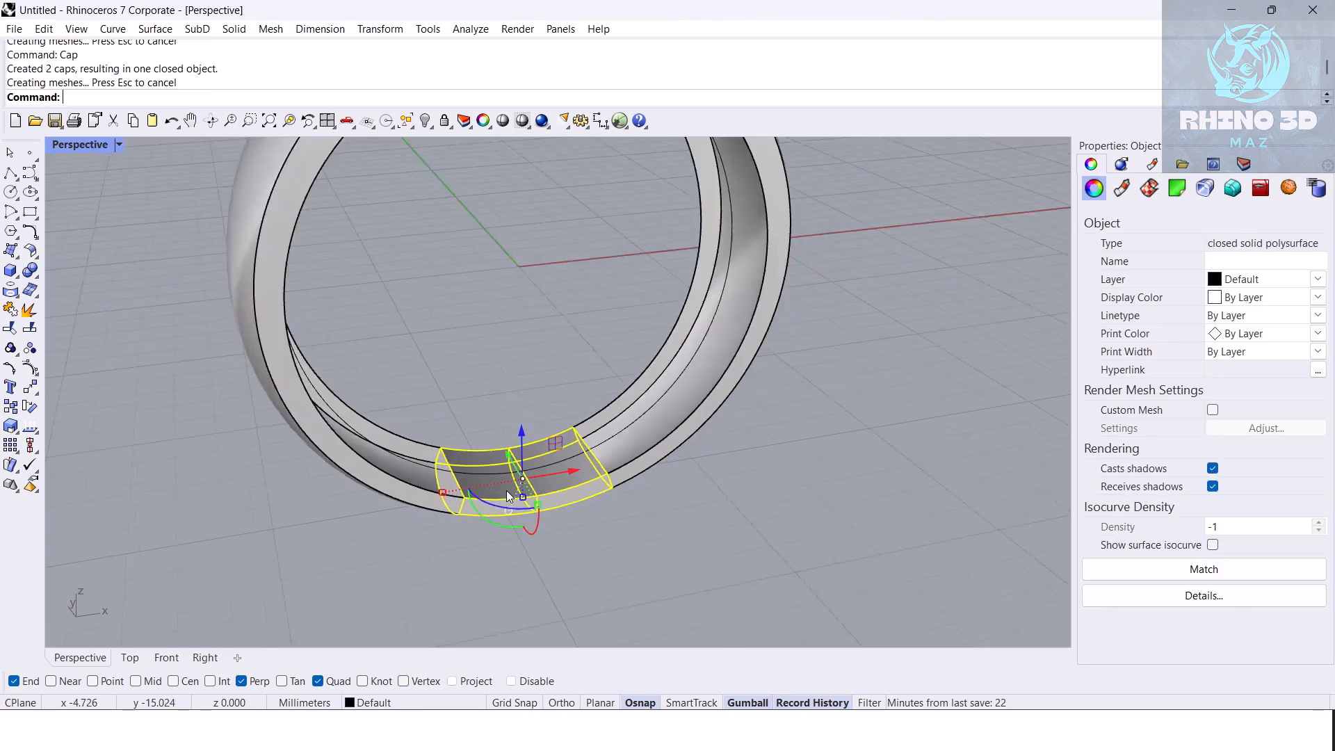
Step: Lock the closed bottom segment of the ring
{"action": "mouse_move", "coordinate": [502, 493]}
{"action": "right_mouse_down"}
{"action": "mouse_move", "coordinate": [488, 434]}
{"action": "mouse_move", "coordinate": [516, 479]}
{"action": "right_mouse_up"}
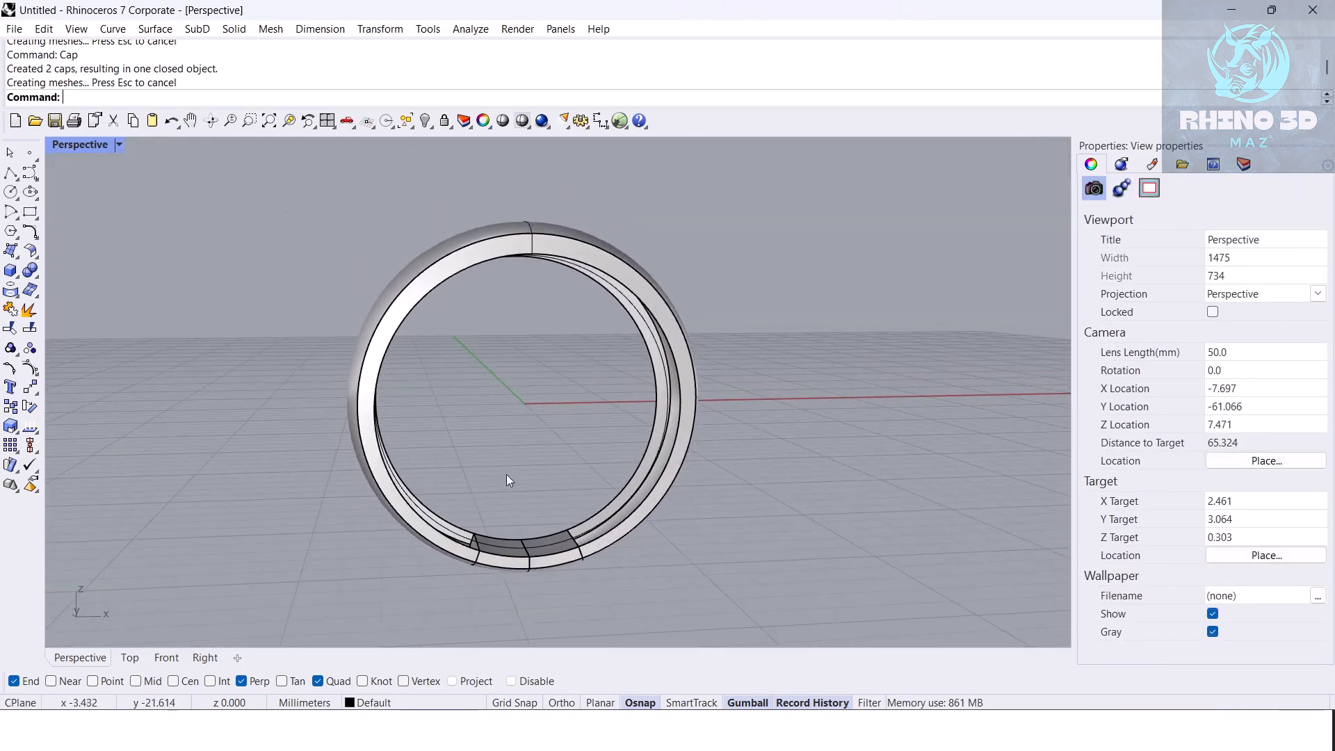
{"action": "scroll", "coordinate": [508, 567], "scroll_direction": "up", "scroll_amount": 5}
{"action": "left_click", "coordinate": [510, 563]}
{"action": "key", "text": "ctrl+l"}
{"action": "scroll", "coordinate": [527, 558], "scroll_direction": "up", "scroll_amount": 3}
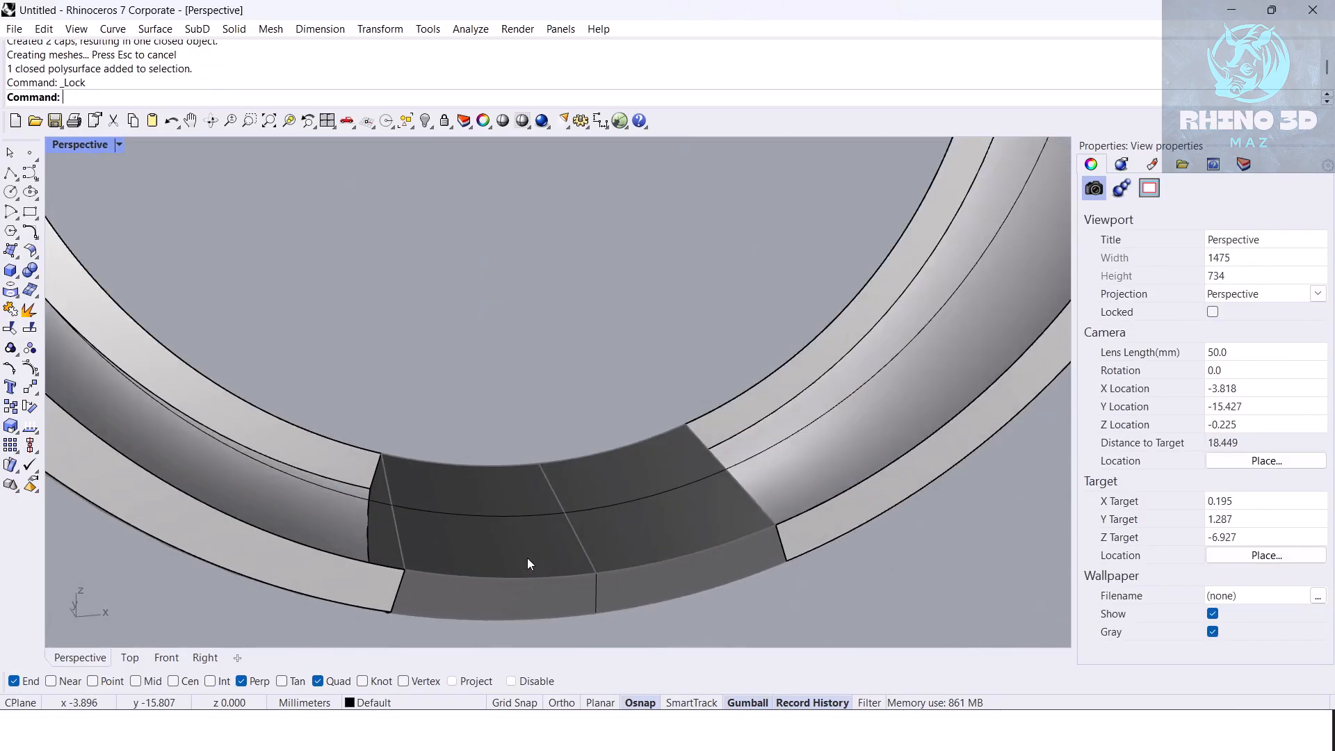
Step: Explode the open ring band polysurface into separate surfaces
{"action": "scroll", "coordinate": [527, 458], "scroll_direction": "down", "scroll_amount": 8}
{"action": "right_click_drag", "start_coordinate": [527, 457], "coordinate": [528, 591]}
{"action": "mouse_move", "coordinate": [542, 495]}
{"action": "right_mouse_down"}
{"action": "mouse_move", "coordinate": [502, 494]}
{"action": "mouse_move", "coordinate": [556, 490]}
{"action": "right_mouse_up"}
{"action": "left_click", "coordinate": [502, 295]}
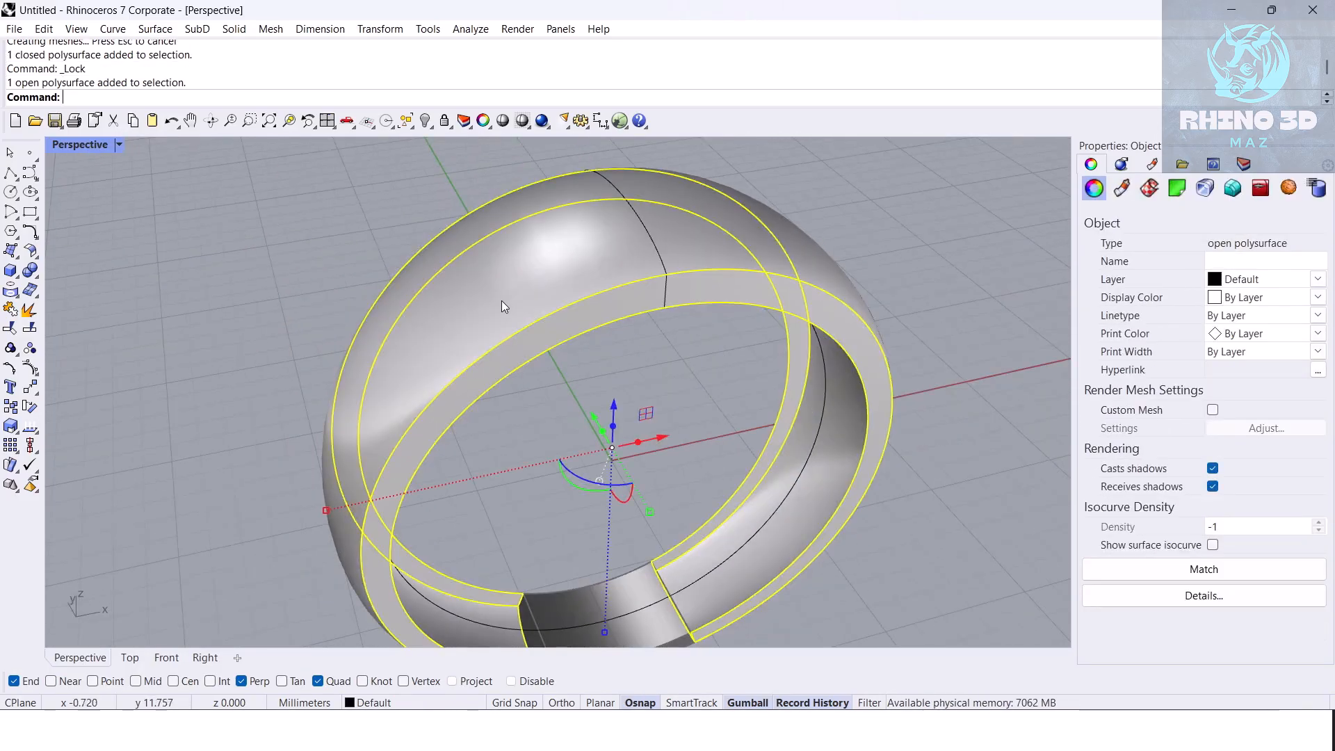
{"action": "right_click_drag", "start_coordinate": [502, 296], "coordinate": [397, 332]}
{"action": "middle_click", "coordinate": [247, 264]}
{"action": "left_click", "coordinate": [247, 325]}
{"action": "left_click", "coordinate": [302, 273]}
{"action": "left_click", "coordinate": [627, 352]}
{"action": "right_click_drag", "start_coordinate": [627, 351], "coordinate": [744, 347]}
{"action": "key", "text": "Escape"}
Step: Offset the ring's inner circle outward by 0.5 mm in the Front view
{"action": "left_click", "coordinate": [729, 348]}
{"action": "left_click", "coordinate": [167, 657]}
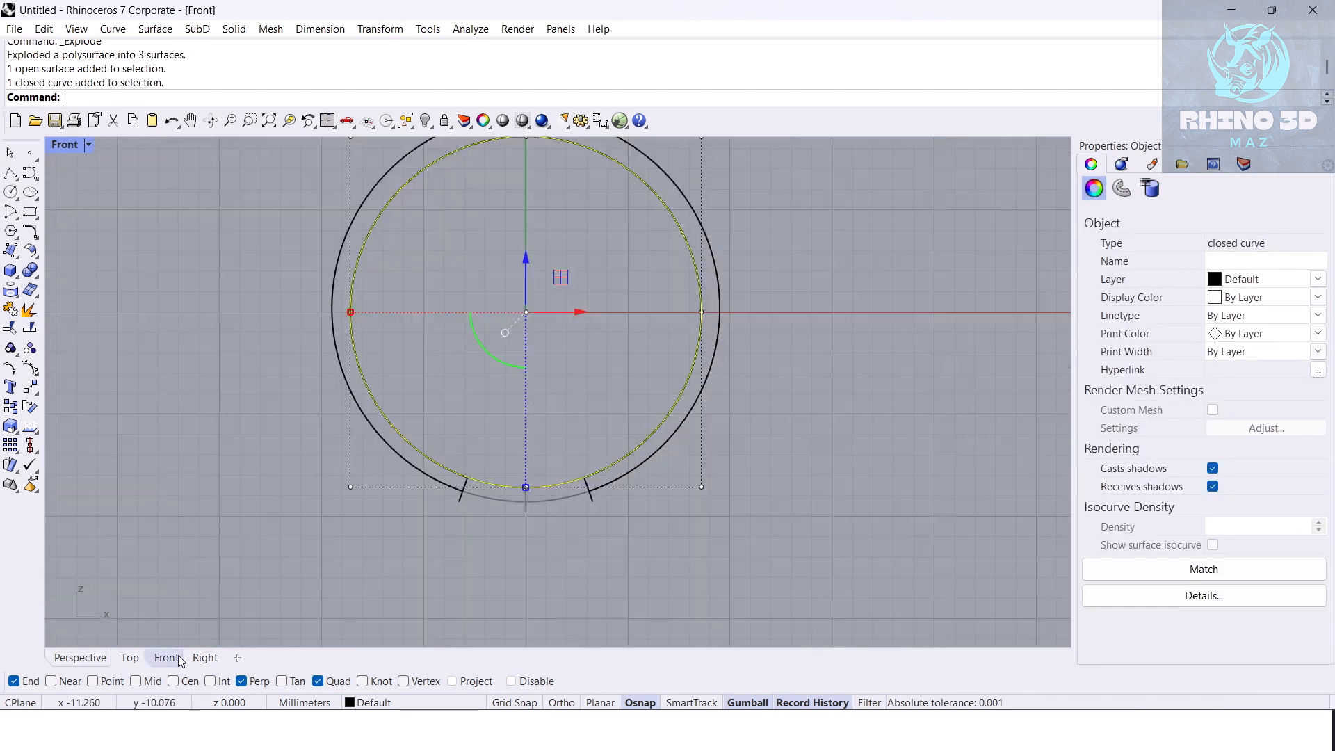
{"action": "scroll", "coordinate": [490, 280], "scroll_direction": "up", "scroll_amount": 3}
{"action": "scroll", "coordinate": [492, 281], "scroll_direction": "up", "scroll_amount": 3}
{"action": "type", "text": "Offset"}
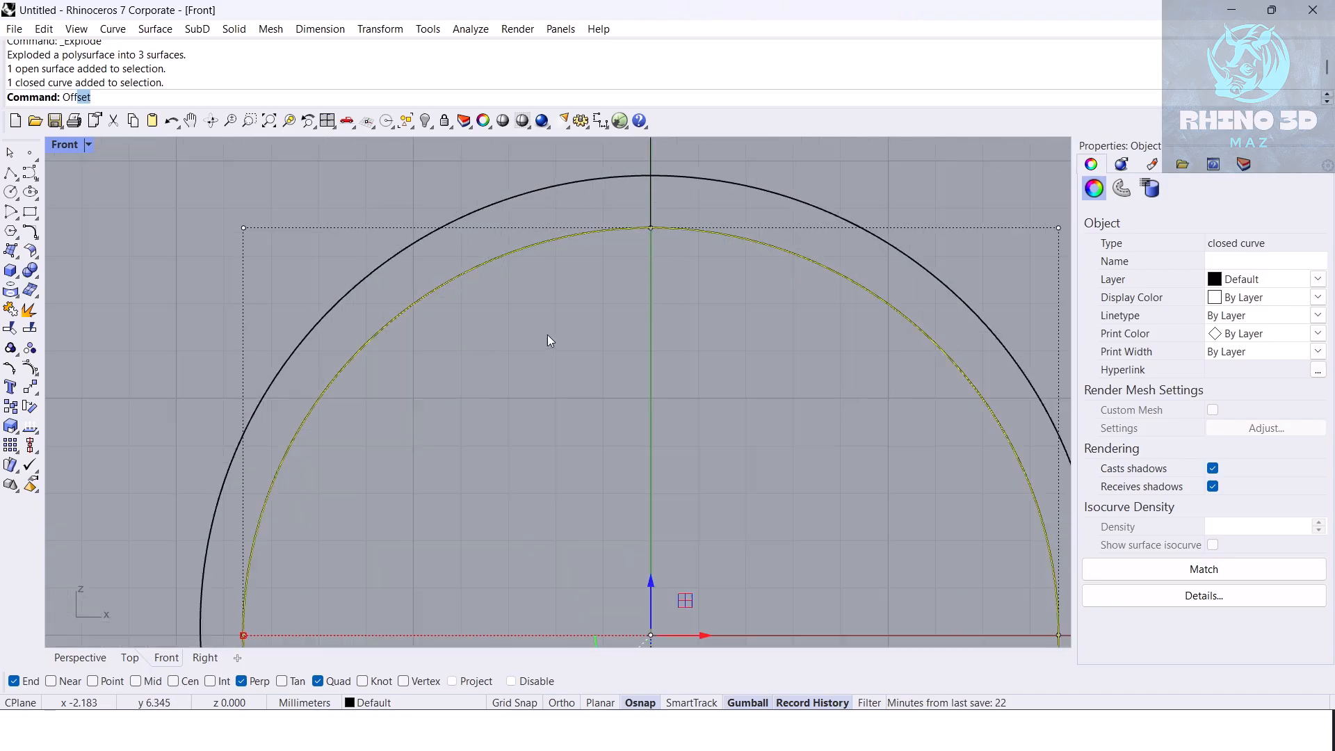
{"action": "key", "text": "Return"}
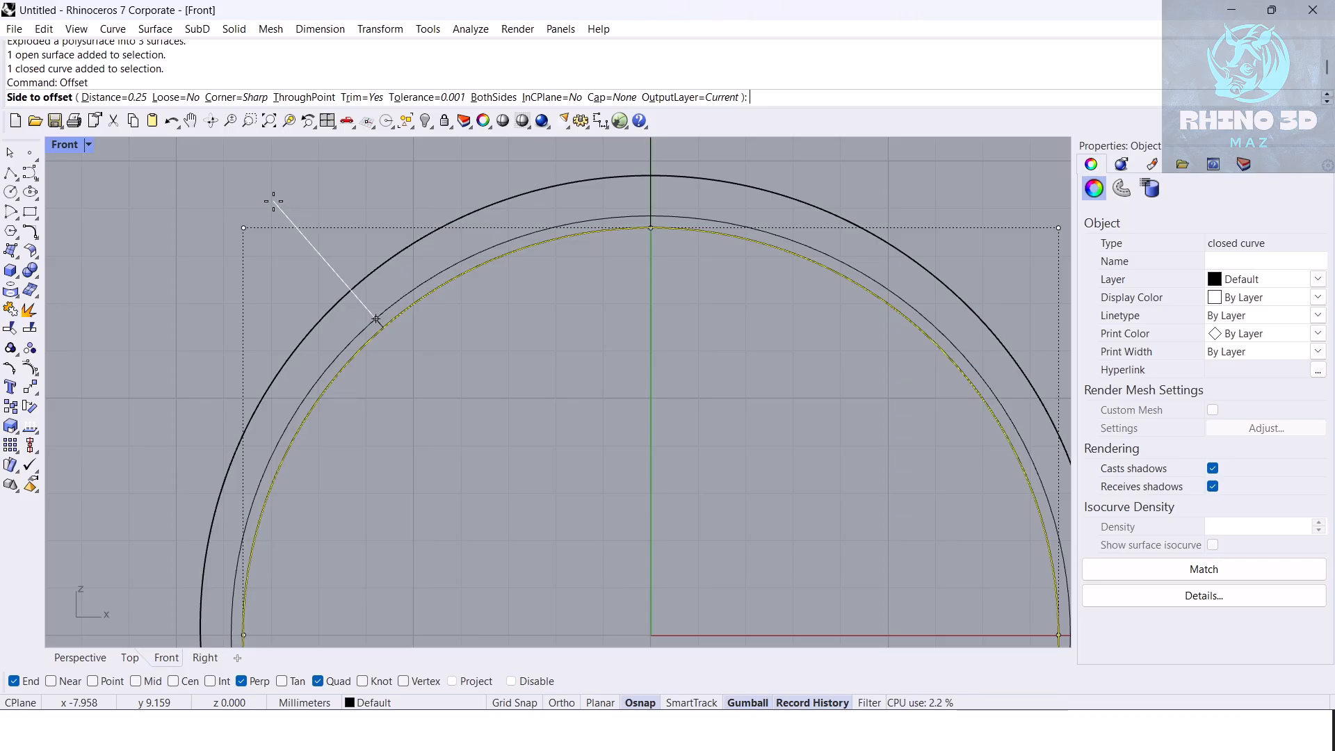
{"action": "type", "text": ".5"}
{"action": "key", "text": "Return"}
{"action": "scroll", "coordinate": [273, 202], "scroll_direction": "down", "scroll_amount": 5}
{"action": "left_click", "coordinate": [274, 202]}
Step: Extrude the offset circle into a cutting surface that passes through both flat side faces of the band
{"action": "left_click", "coordinate": [98, 655]}
{"action": "right_click_drag", "start_coordinate": [417, 348], "coordinate": [447, 324]}
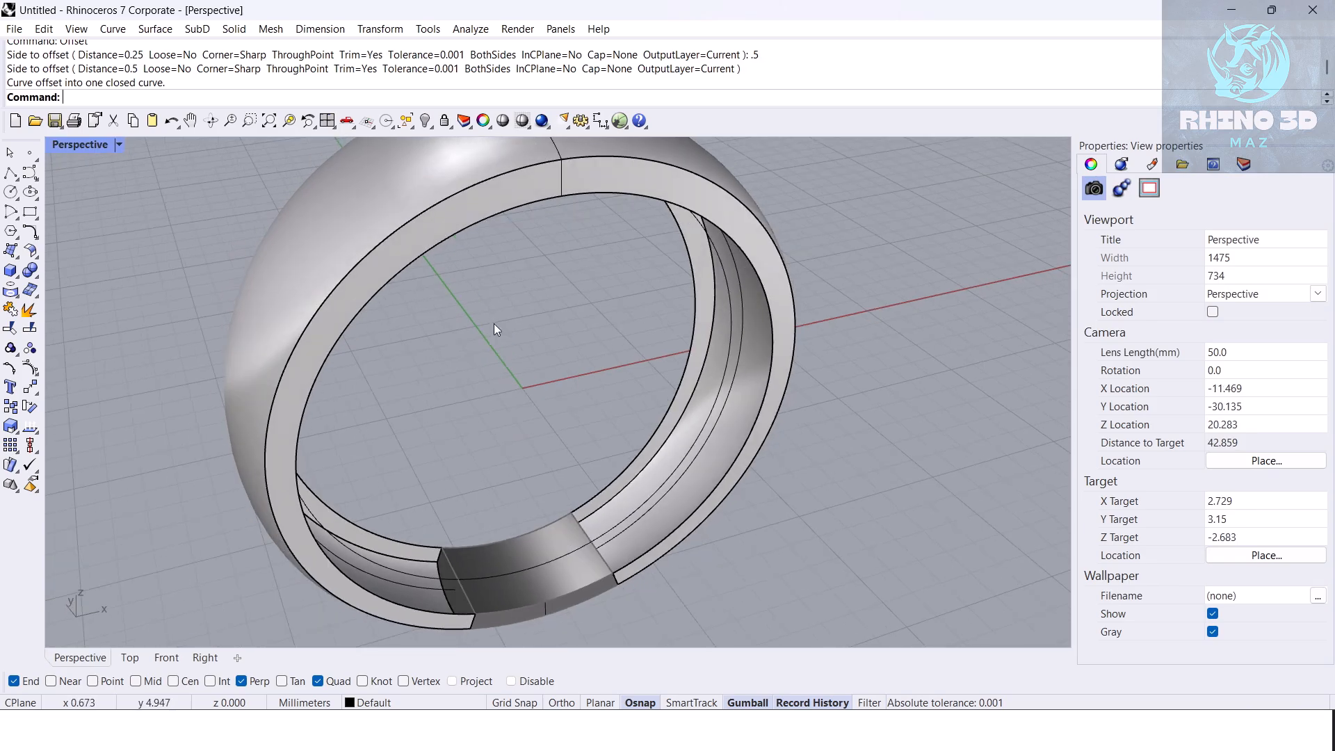
{"action": "left_click", "coordinate": [727, 262]}
{"action": "scroll", "coordinate": [595, 285], "scroll_direction": "down", "scroll_amount": 3}
{"action": "type", "text": "extrudecrv"}
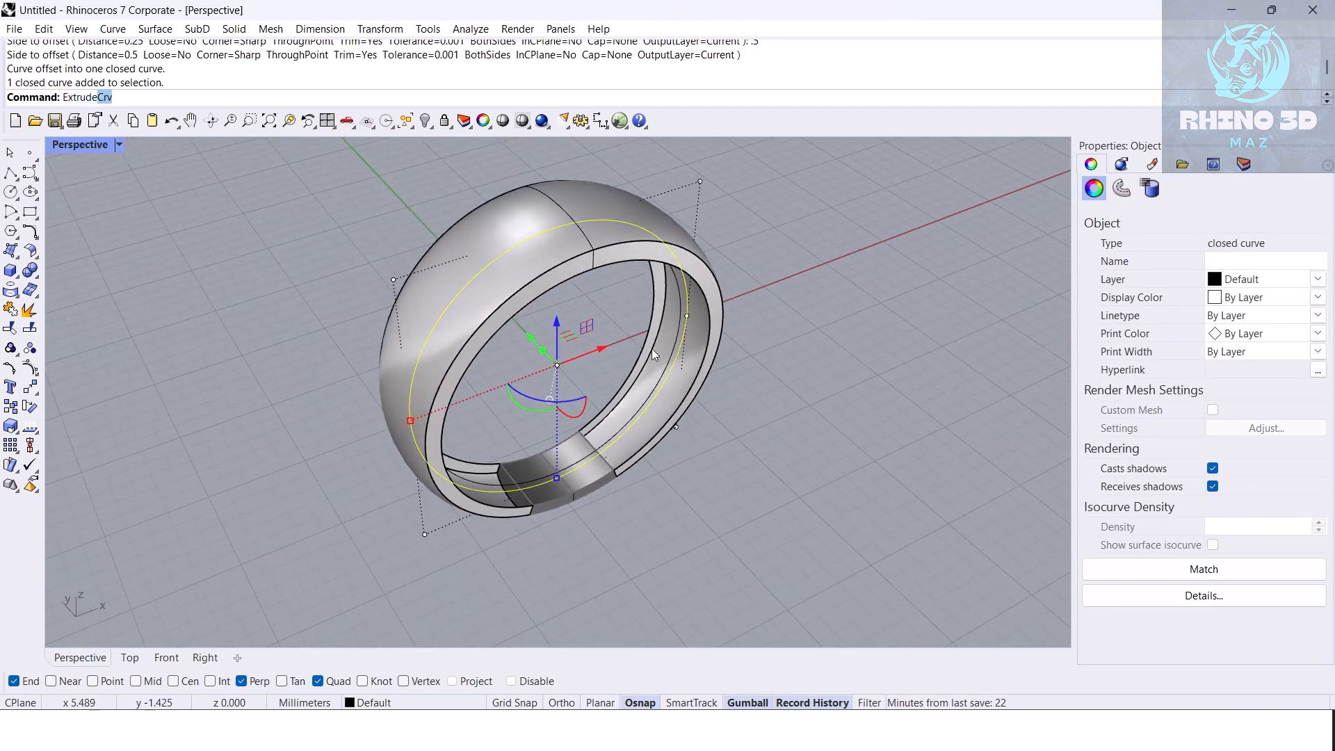
{"action": "key", "text": "Return"}
{"action": "right_click_drag", "start_coordinate": [823, 423], "coordinate": [681, 303]}
{"action": "scroll", "coordinate": [629, 222], "scroll_direction": "up", "scroll_amount": 4}
{"action": "left_click", "coordinate": [612, 212]}
{"action": "right_click_drag", "start_coordinate": [556, 222], "coordinate": [647, 334]}
{"action": "scroll", "coordinate": [647, 334], "scroll_direction": "up", "scroll_amount": 2}
{"action": "left_click", "coordinate": [694, 389], "text": "shift"}
{"action": "scroll", "coordinate": [691, 390], "scroll_direction": "down", "scroll_amount": 5}
{"action": "right_click_drag", "start_coordinate": [691, 390], "coordinate": [728, 492]}
{"action": "left_click", "coordinate": [728, 493]}
{"action": "left_click_drag", "start_coordinate": [540, 444], "coordinate": [500, 382]}
Step: Split the band's two flat side faces with the extruded circle surface and delete that cutting surface
{"action": "scroll", "coordinate": [521, 487], "scroll_direction": "up", "scroll_amount": 6}
{"action": "scroll", "coordinate": [533, 472], "scroll_direction": "down", "scroll_amount": 2}
{"action": "right_click_drag", "start_coordinate": [702, 306], "coordinate": [727, 381]}
{"action": "scroll", "coordinate": [727, 381], "scroll_direction": "up", "scroll_amount": 3}
{"action": "left_click", "coordinate": [727, 376]}
{"action": "left_click", "coordinate": [774, 457], "text": "shift"}
{"action": "scroll", "coordinate": [775, 458], "scroll_direction": "down", "scroll_amount": 4}
{"action": "right_click_drag", "start_coordinate": [740, 448], "coordinate": [683, 414]}
{"action": "type", "text": "Split"}
{"action": "key", "text": "Return"}
{"action": "left_click", "coordinate": [671, 410]}
{"action": "key", "text": "Return"}
{"action": "left_click", "coordinate": [770, 527]}
{"action": "key", "text": "Delete"}
Step: Extrude the inner strip of one side face into a 0.5 mm solid along the band's width, on one side only
{"action": "right_click_drag", "start_coordinate": [766, 520], "coordinate": [773, 507]}
{"action": "scroll", "coordinate": [727, 357], "scroll_direction": "up", "scroll_amount": 4}
{"action": "left_click", "coordinate": [737, 349]}
{"action": "left_click", "coordinate": [684, 352], "text": "shift"}
{"action": "right_click_drag", "start_coordinate": [684, 353], "coordinate": [625, 316]}
{"action": "scroll", "coordinate": [662, 354], "scroll_direction": "down", "scroll_amount": 4}
{"action": "scroll", "coordinate": [675, 438], "scroll_direction": "up", "scroll_amount": 4}
{"action": "key", "text": "Escape"}
{"action": "left_click", "coordinate": [721, 287]}
{"action": "right_click_drag", "start_coordinate": [719, 289], "coordinate": [717, 343]}
{"action": "type", "text": "ExtrudeSrf"}
{"action": "key", "text": "Return"}
{"action": "type", "text": "d"}
{"action": "key", "text": "Return"}
{"action": "left_click", "coordinate": [895, 515]}
{"action": "left_click", "coordinate": [584, 306], "text": "shift"}
{"action": "type", "text": "b"}
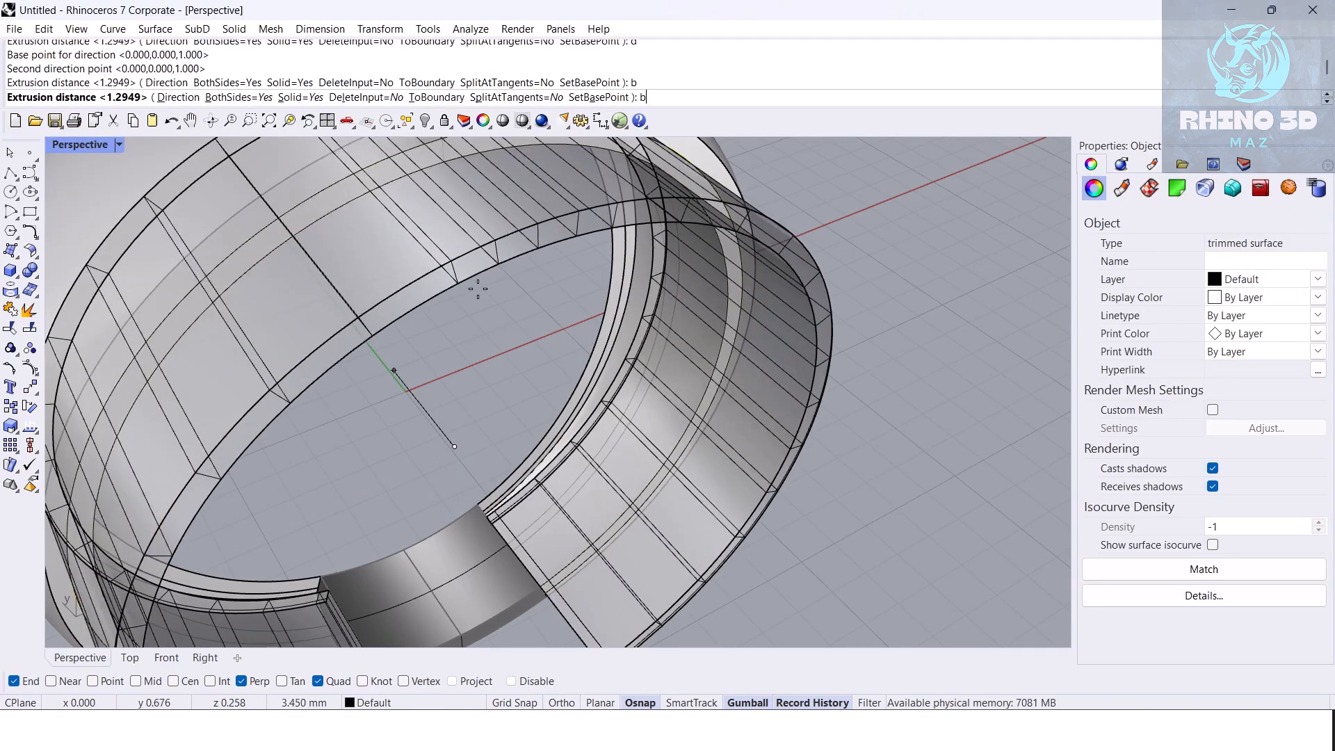
{"action": "key", "text": "Return"}
{"action": "type", "text": ".5"}
{"action": "key", "text": "Return"}
Step: Delete the inner strip used for the extrusion and the matching strip on the band's opposite side
{"action": "key", "text": "Delete"}
{"action": "left_click", "coordinate": [616, 249]}
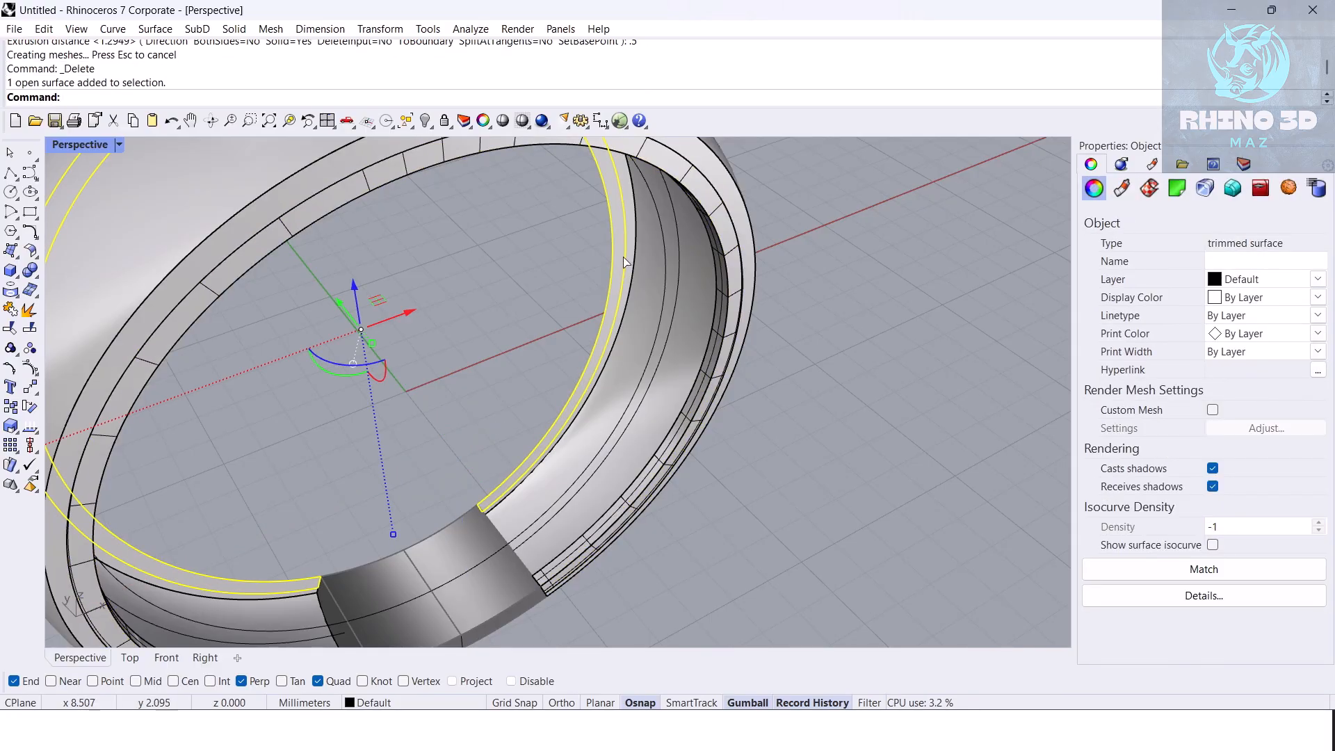
{"action": "key", "text": "Delete"}
Step: Mirror the solid inner rim about the origin to the band's other side and group both rims
{"action": "left_click", "coordinate": [707, 215]}
{"action": "right_click_drag", "start_coordinate": [706, 216], "coordinate": [688, 273]}
{"action": "type", "text": "Mirror"}
{"action": "key", "text": "Return"}
{"action": "type", "text": "0"}
{"action": "key", "text": "Return"}
{"action": "left_click", "coordinate": [855, 255], "text": "shift"}
{"action": "left_click", "coordinate": [608, 313], "text": "shift"}
{"action": "key", "text": "ctrl+g"}
Step: Move the grouped inner rims to Layer 03 and lock that layer
{"action": "left_click", "coordinate": [1243, 164]}
{"action": "left_click", "coordinate": [1140, 281]}
{"action": "right_click", "coordinate": [1161, 282]}
{"action": "left_click", "coordinate": [1219, 577]}
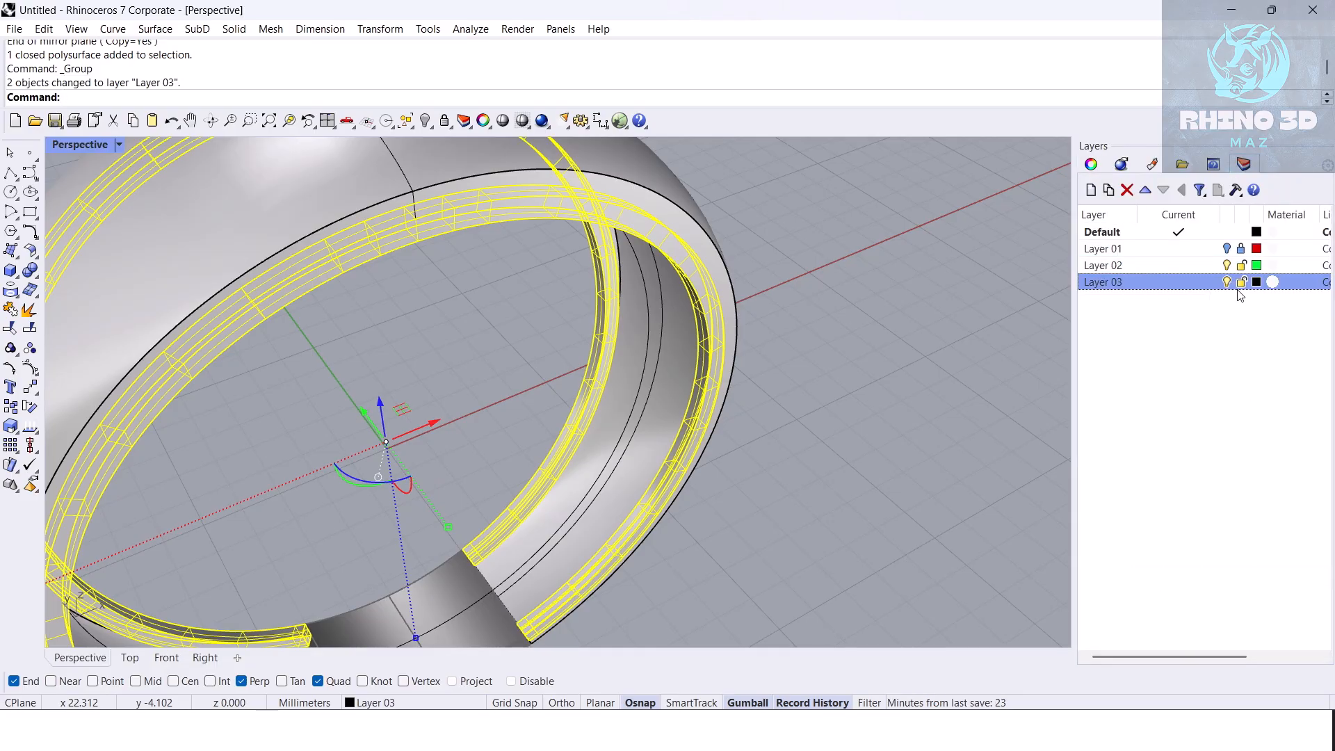
{"action": "right_click", "coordinate": [1230, 283]}
{"action": "left_click", "coordinate": [1206, 579]}
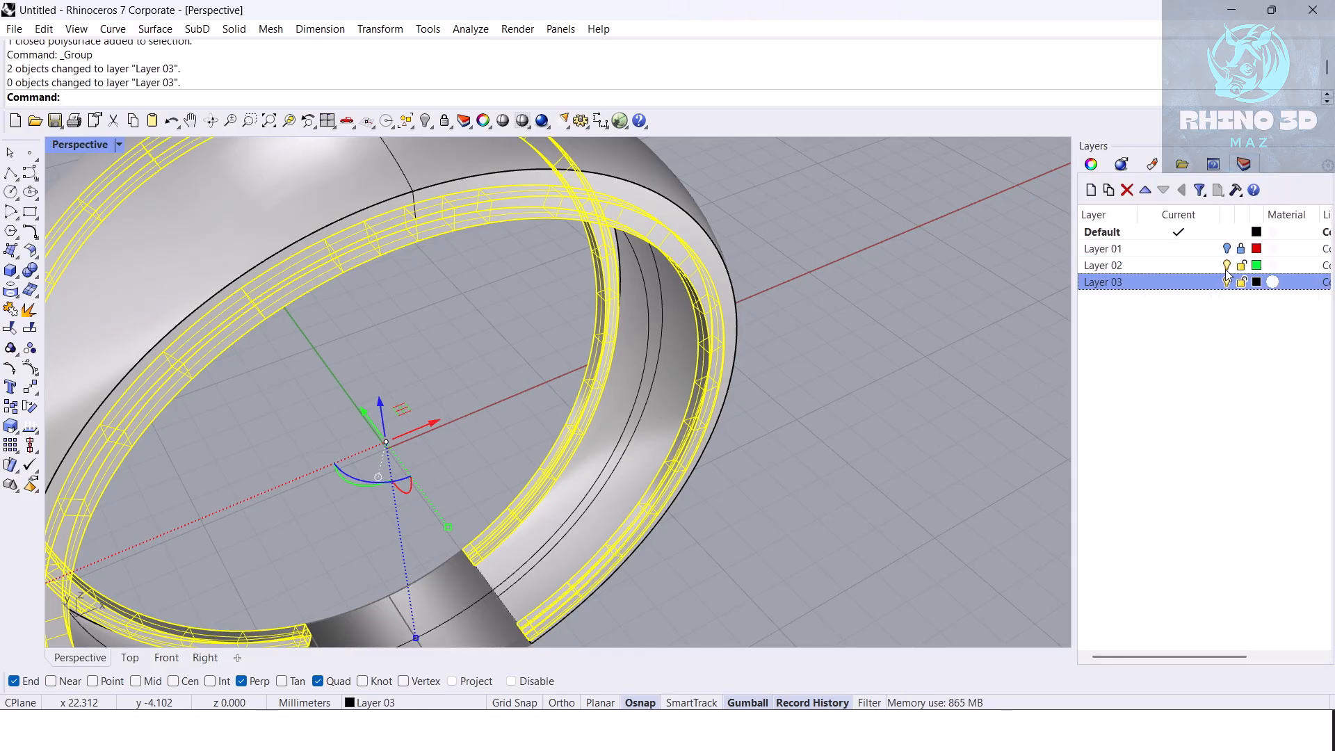
{"action": "left_click", "coordinate": [1240, 283]}
{"action": "mouse_move", "coordinate": [999, 364]}
{"action": "right_mouse_down"}
{"action": "mouse_move", "coordinate": [867, 361]}
{"action": "mouse_move", "coordinate": [987, 348]}
{"action": "right_mouse_up"}
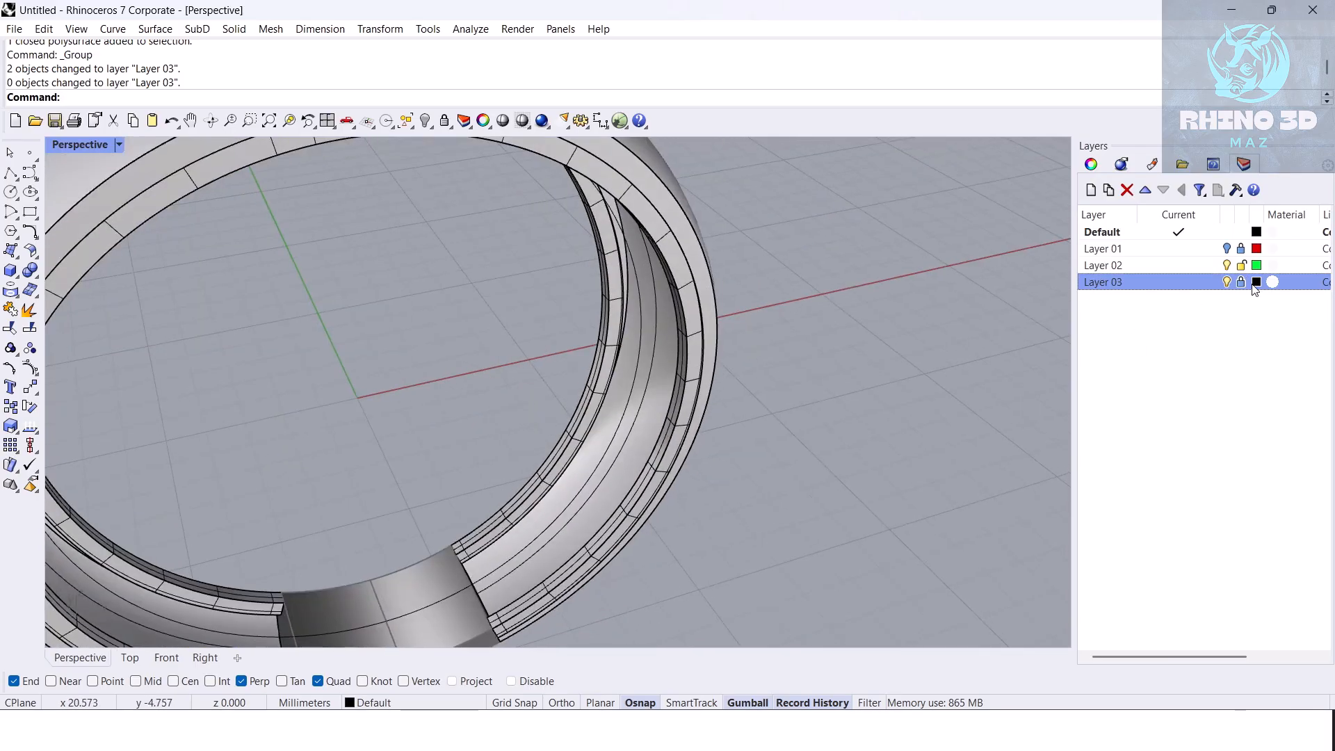
Step: Set the colour of Layer 03 to red with RGB values 208, 0, 0
{"action": "left_click", "coordinate": [1256, 282]}
{"action": "left_click", "coordinate": [693, 294]}
{"action": "left_click", "coordinate": [971, 477]}
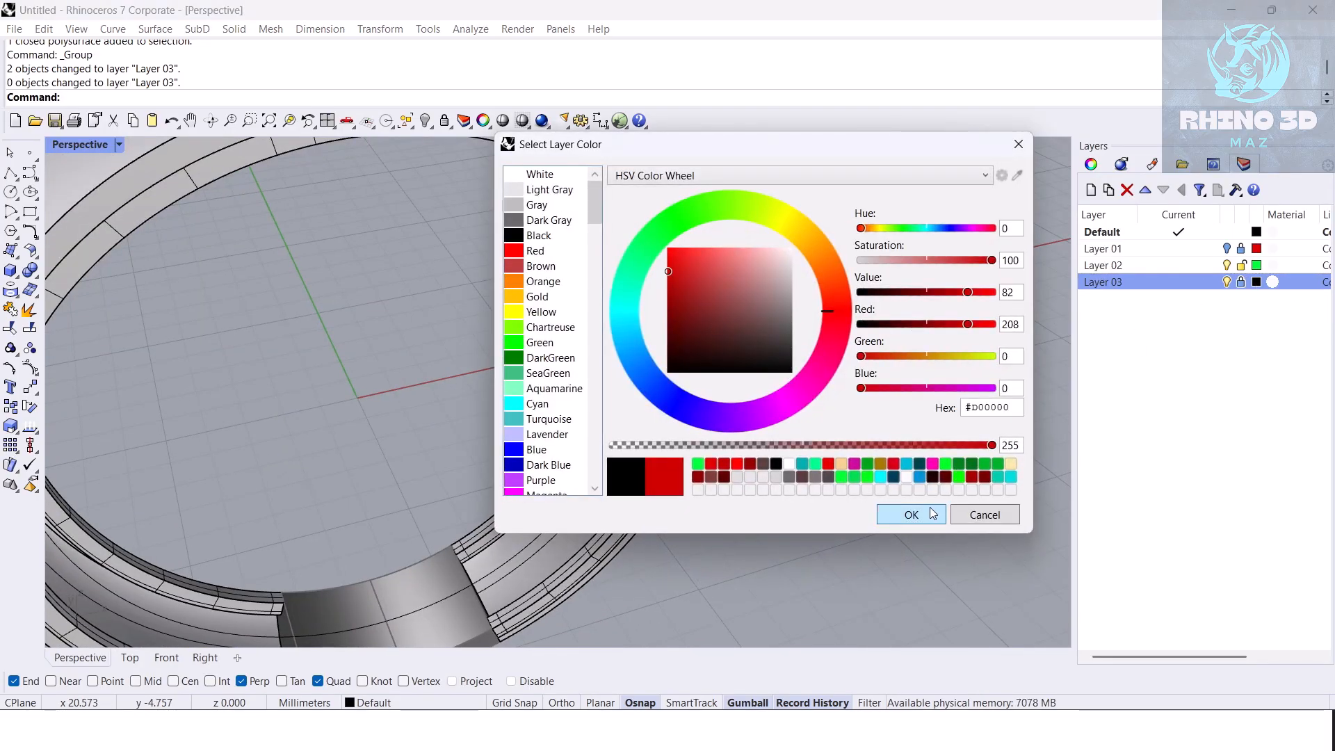
{"action": "left_click", "coordinate": [899, 512]}
{"action": "right_click_drag", "start_coordinate": [784, 512], "coordinate": [823, 466], "text": "shift"}
{"action": "scroll", "coordinate": [713, 477], "scroll_direction": "down", "scroll_amount": 4}
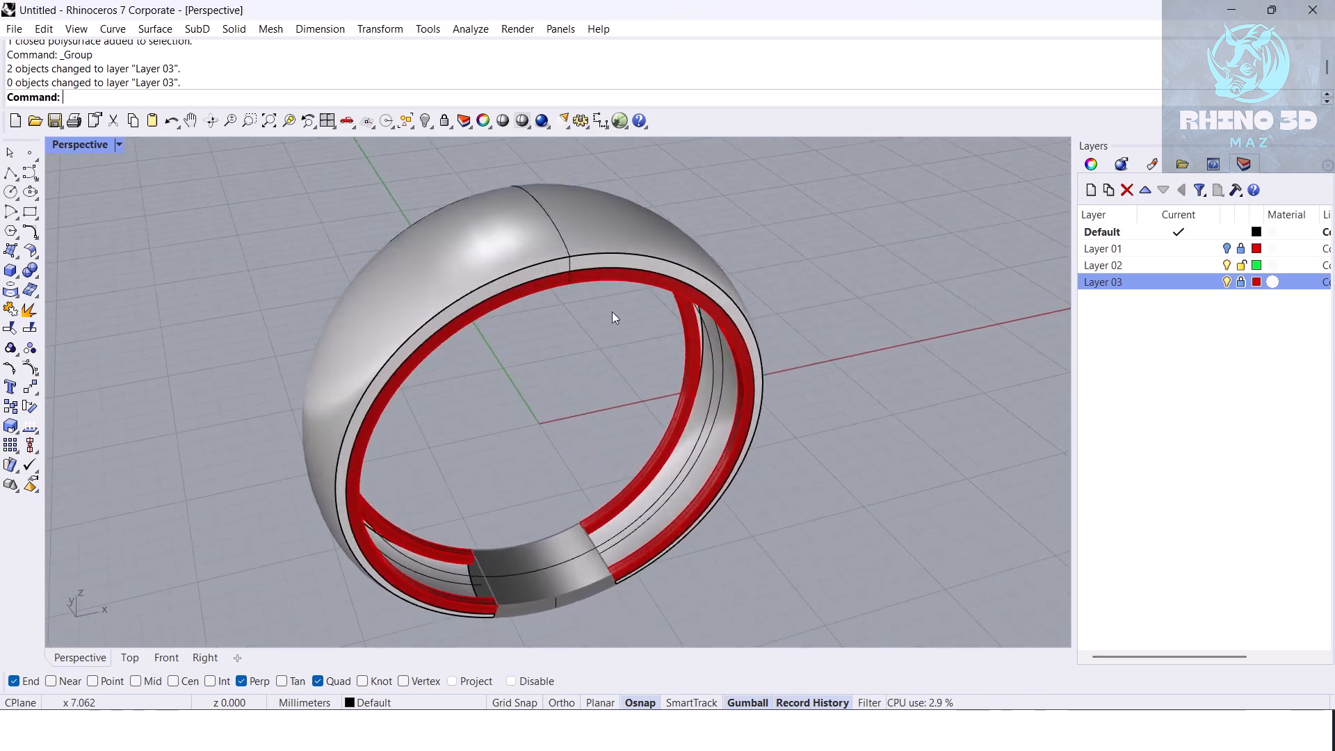
Step: Extrude the remaining outer strip of one side face into a 0.4 mm solid along the band's width
{"action": "left_click", "coordinate": [604, 250]}
{"action": "scroll", "coordinate": [604, 250], "scroll_direction": "up", "scroll_amount": 3}
{"action": "right_click_drag", "start_coordinate": [604, 250], "coordinate": [519, 265]}
{"action": "left_click", "coordinate": [592, 270], "text": "shift"}
{"action": "scroll", "coordinate": [595, 229], "scroll_direction": "down", "scroll_amount": 6}
{"action": "scroll", "coordinate": [599, 233], "scroll_direction": "up", "scroll_amount": 4}
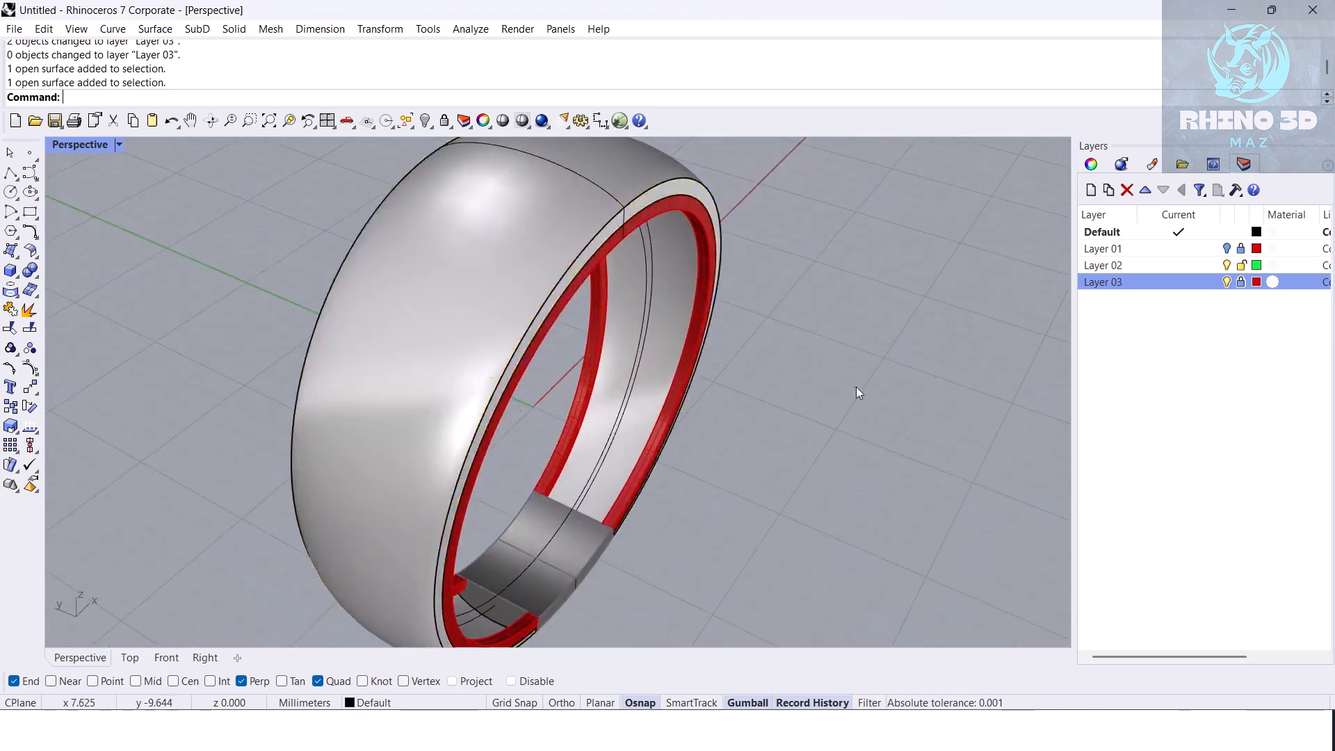
{"action": "left_click", "coordinate": [821, 388]}
{"action": "scroll", "coordinate": [681, 206], "scroll_direction": "up", "scroll_amount": 4}
{"action": "left_click", "coordinate": [685, 208]}
{"action": "type", "text": "Extru"}
{"action": "scroll", "coordinate": [687, 211], "scroll_direction": "down", "scroll_amount": 7}
{"action": "right_click_drag", "start_coordinate": [686, 211], "coordinate": [684, 242]}
{"action": "type", "text": "deSrf"}
{"action": "key", "text": "Return"}
{"action": "type", "text": "d"}
{"action": "key", "text": "Return"}
{"action": "left_click", "coordinate": [468, 244]}
{"action": "left_click", "coordinate": [405, 230], "text": "shift"}
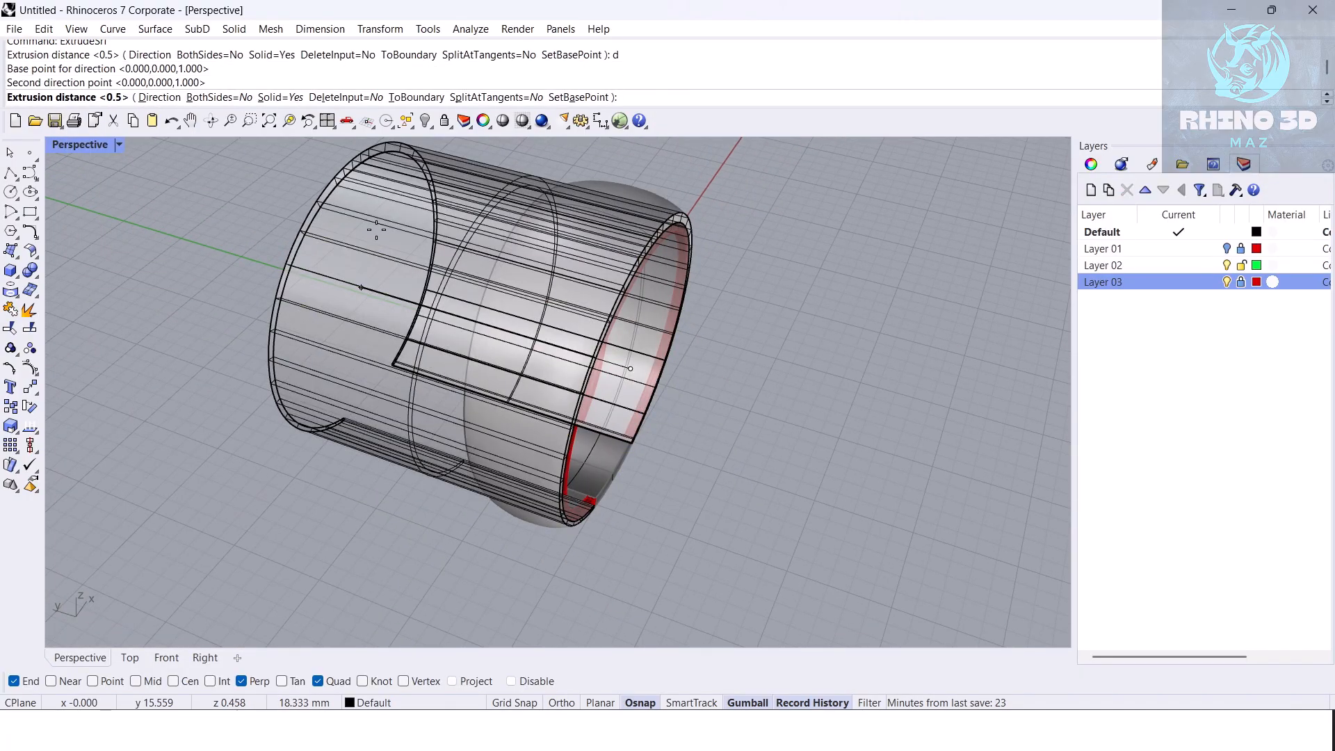
{"action": "type", "text": ".4"}
{"action": "key", "text": "Return"}
Step: Delete the outer strip used for the extrusion and its counterpart on the band's opposite side
{"action": "right_click_drag", "start_coordinate": [691, 270], "coordinate": [704, 203]}
{"action": "key", "text": "Delete"}
{"action": "scroll", "coordinate": [626, 195], "scroll_direction": "up", "scroll_amount": 5}
{"action": "left_click", "coordinate": [557, 198]}
{"action": "key", "text": "Delete"}
Step: Mirror the 0.4 mm solid outer rim about the origin to the other side of the band
{"action": "right_click_drag", "start_coordinate": [585, 214], "coordinate": [785, 245]}
{"action": "left_click", "coordinate": [745, 215]}
{"action": "scroll", "coordinate": [746, 214], "scroll_direction": "down", "scroll_amount": 3}
{"action": "type", "text": "Mirror"}
{"action": "key", "text": "Return"}
{"action": "type", "text": "0"}
{"action": "key", "text": "Return"}
{"action": "left_click", "coordinate": [822, 161], "text": "shift"}
Step: Group the two solid outer rims and turn off their surface isocurves
{"action": "scroll", "coordinate": [613, 242], "scroll_direction": "up", "scroll_amount": 4}
{"action": "left_click", "coordinate": [615, 208], "text": "shift"}
{"action": "key", "text": "ctrl+g"}
{"action": "key", "text": "ctrl+g"}
{"action": "left_click", "coordinate": [1089, 164]}
{"action": "left_click", "coordinate": [1212, 544]}
Step: Examine the grouped outer rims and the band's curved outer surface from several sides
{"action": "scroll", "coordinate": [695, 417], "scroll_direction": "down", "scroll_amount": 5}
{"action": "right_click_drag", "start_coordinate": [696, 417], "coordinate": [340, 272]}
{"action": "left_click", "coordinate": [406, 281]}
{"action": "scroll", "coordinate": [611, 229], "scroll_direction": "up", "scroll_amount": 4}
{"action": "right_click_drag", "start_coordinate": [548, 232], "coordinate": [605, 238]}
{"action": "scroll", "coordinate": [604, 238], "scroll_direction": "down", "scroll_amount": 3}
{"action": "left_click", "coordinate": [535, 322]}
{"action": "right_click_drag", "start_coordinate": [584, 306], "coordinate": [532, 369]}
{"action": "scroll", "coordinate": [513, 265], "scroll_direction": "up", "scroll_amount": 3}
{"action": "left_click", "coordinate": [513, 266]}
{"action": "right_click_drag", "start_coordinate": [513, 266], "coordinate": [586, 273]}
{"action": "scroll", "coordinate": [537, 278], "scroll_direction": "down", "scroll_amount": 4}
{"action": "left_click", "coordinate": [801, 310]}
{"action": "scroll", "coordinate": [603, 286], "scroll_direction": "up", "scroll_amount": 2}
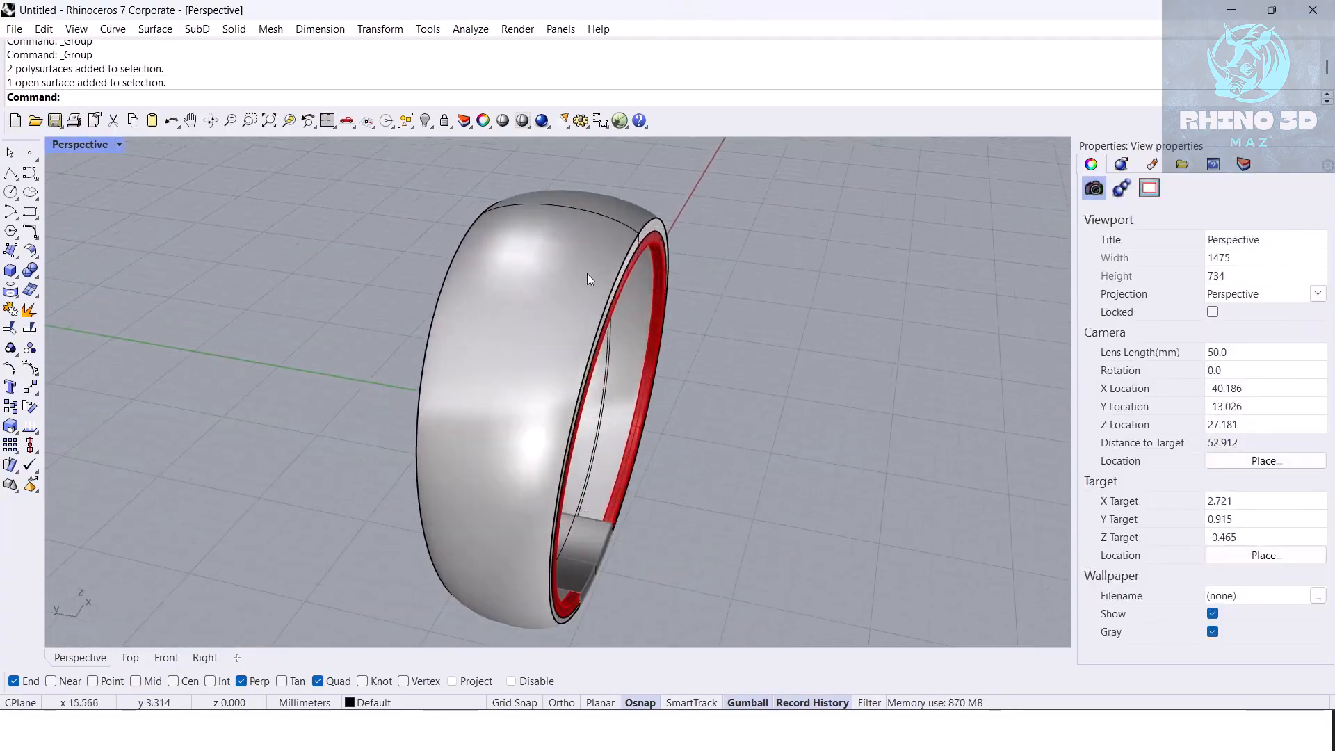
Step: Duplicate the edge of the band's curved outer surface where it meets the side rim
{"action": "type", "text": "DupE"}
{"action": "scroll", "coordinate": [632, 257], "scroll_direction": "up", "scroll_amount": 2}
{"action": "key", "text": "Return"}
{"action": "left_click", "coordinate": [633, 257]}
{"action": "left_click", "coordinate": [629, 285]}
{"action": "key", "text": "Return"}
{"action": "scroll", "coordinate": [582, 269], "scroll_direction": "down", "scroll_amount": 2}
{"action": "scroll", "coordinate": [591, 282], "scroll_direction": "up", "scroll_amount": 2}
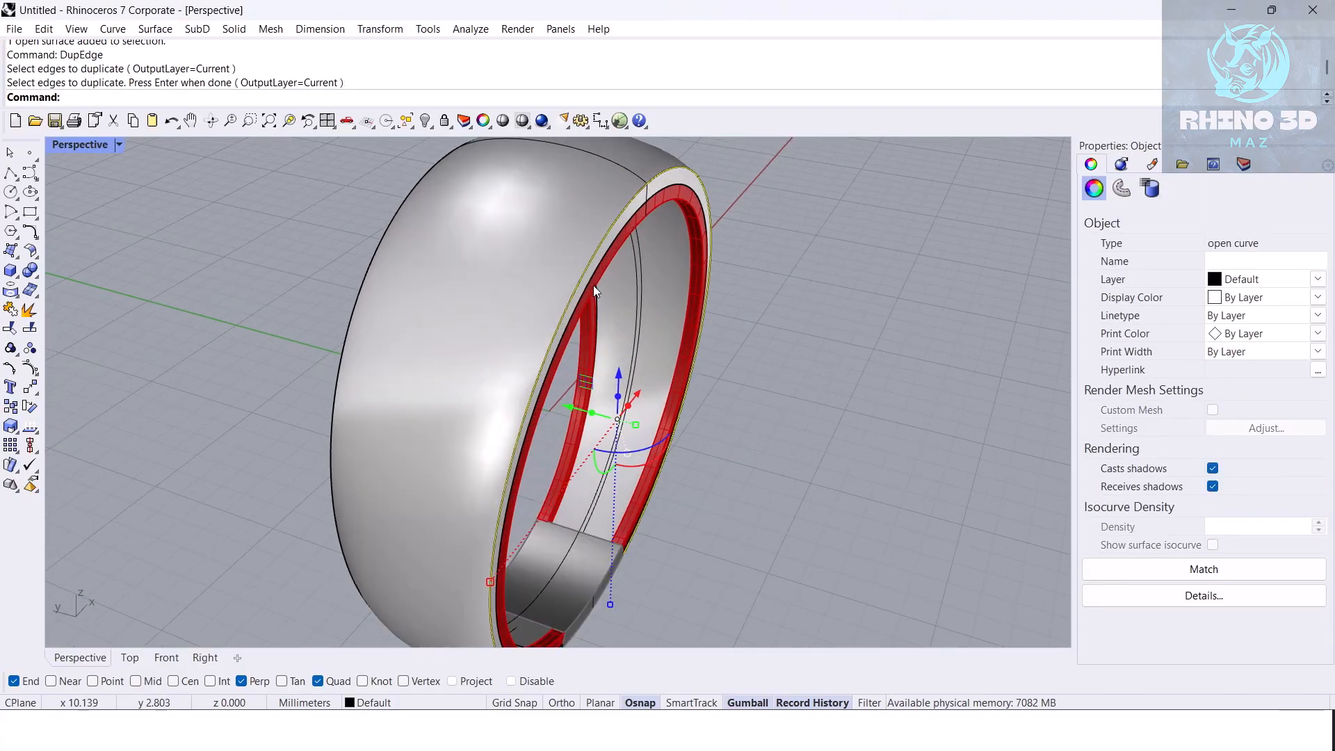
Step: Offset the duplicated edge curve 0.55 mm inward on the band's curved outer surface
{"action": "type", "text": "Off"}
{"action": "scroll", "coordinate": [516, 300], "scroll_direction": "up", "scroll_amount": 2}
{"action": "left_click", "coordinate": [122, 134]}
{"action": "left_click", "coordinate": [532, 236]}
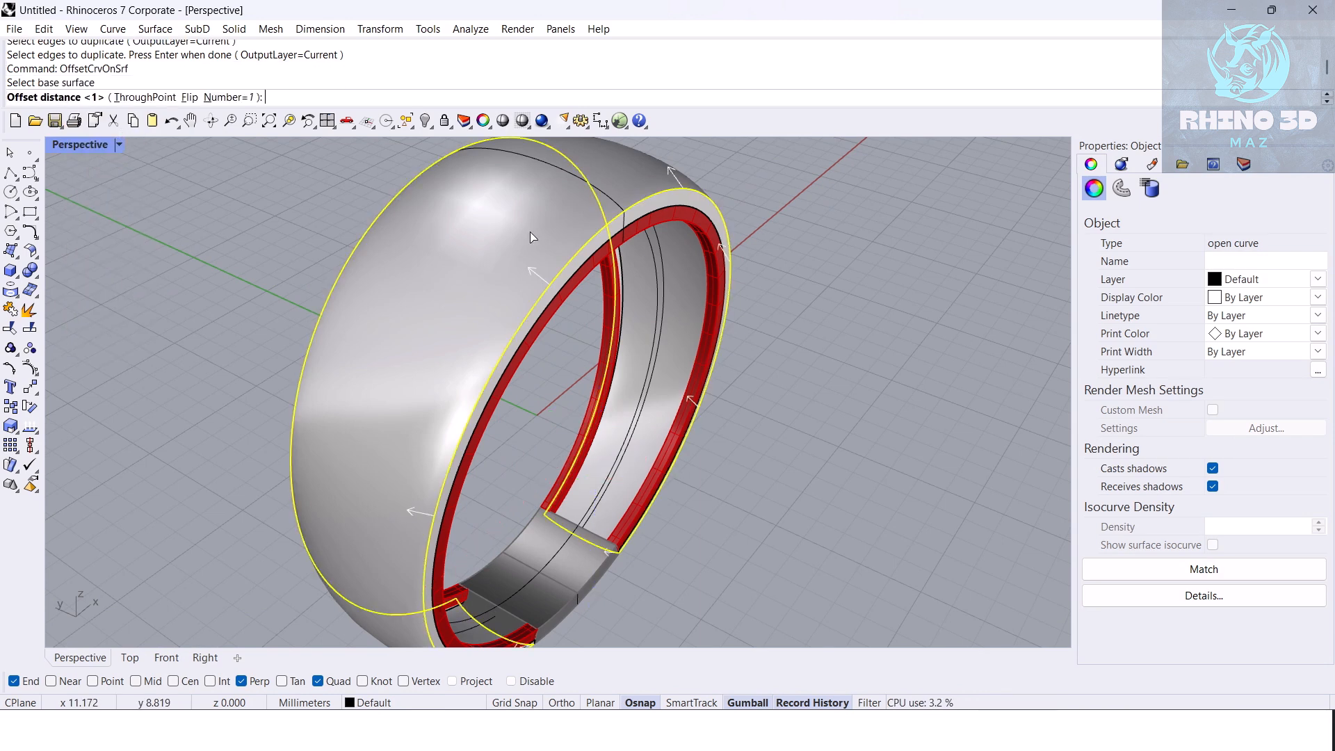
{"action": "type", "text": ".55"}
{"action": "key", "text": "Return"}
{"action": "key", "text": "Escape"}
Step: Mirror the offset curve about the origin to the other side of the band
{"action": "left_click", "coordinate": [589, 236]}
{"action": "left_click", "coordinate": [615, 286]}
{"action": "right_click_drag", "start_coordinate": [600, 274], "coordinate": [648, 267]}
{"action": "type", "text": "mi"}
{"action": "key", "text": "Return"}
{"action": "type", "text": "0"}
{"action": "key", "text": "Return"}
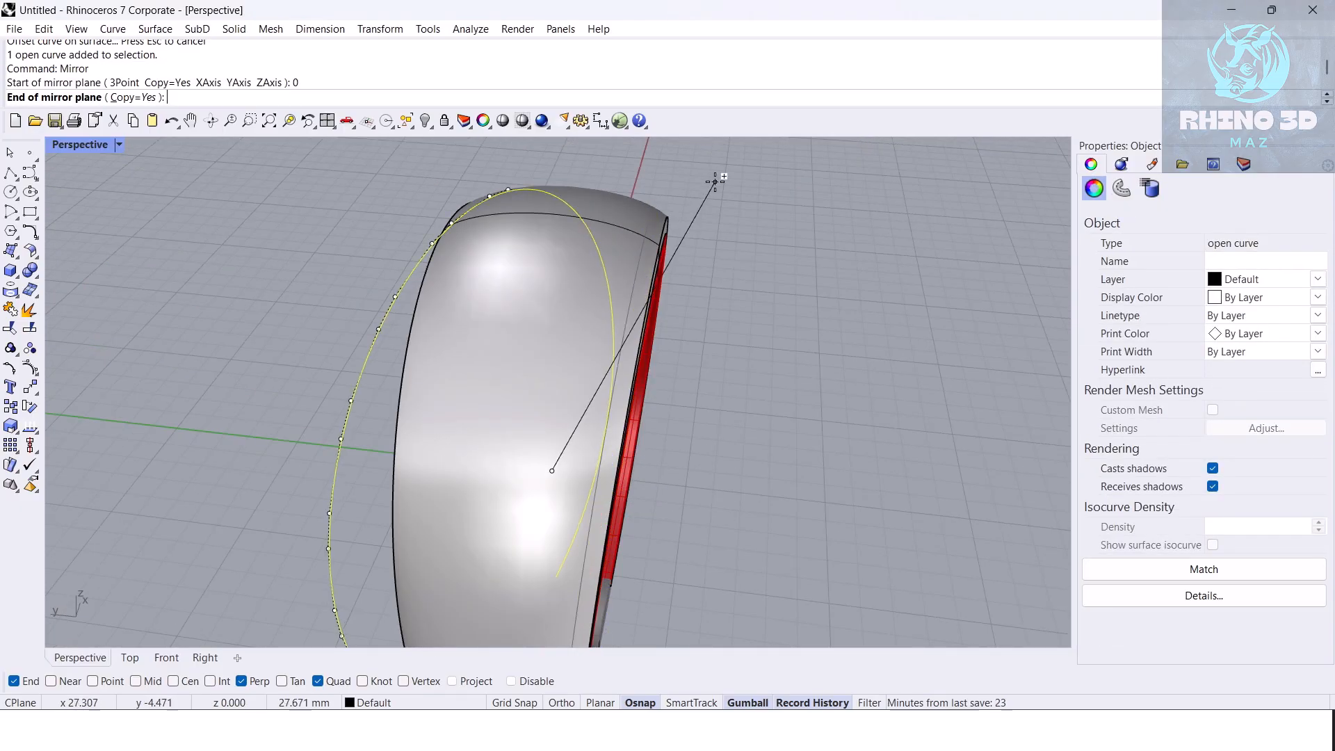
{"action": "left_click", "coordinate": [716, 180], "text": "shift"}
{"action": "key", "text": "Escape"}
Step: Split the band's curved outer surface with the first offset curve
{"action": "type", "text": "split"}
{"action": "key", "text": "Return"}
{"action": "left_click", "coordinate": [607, 245]}
{"action": "key", "text": "Return"}
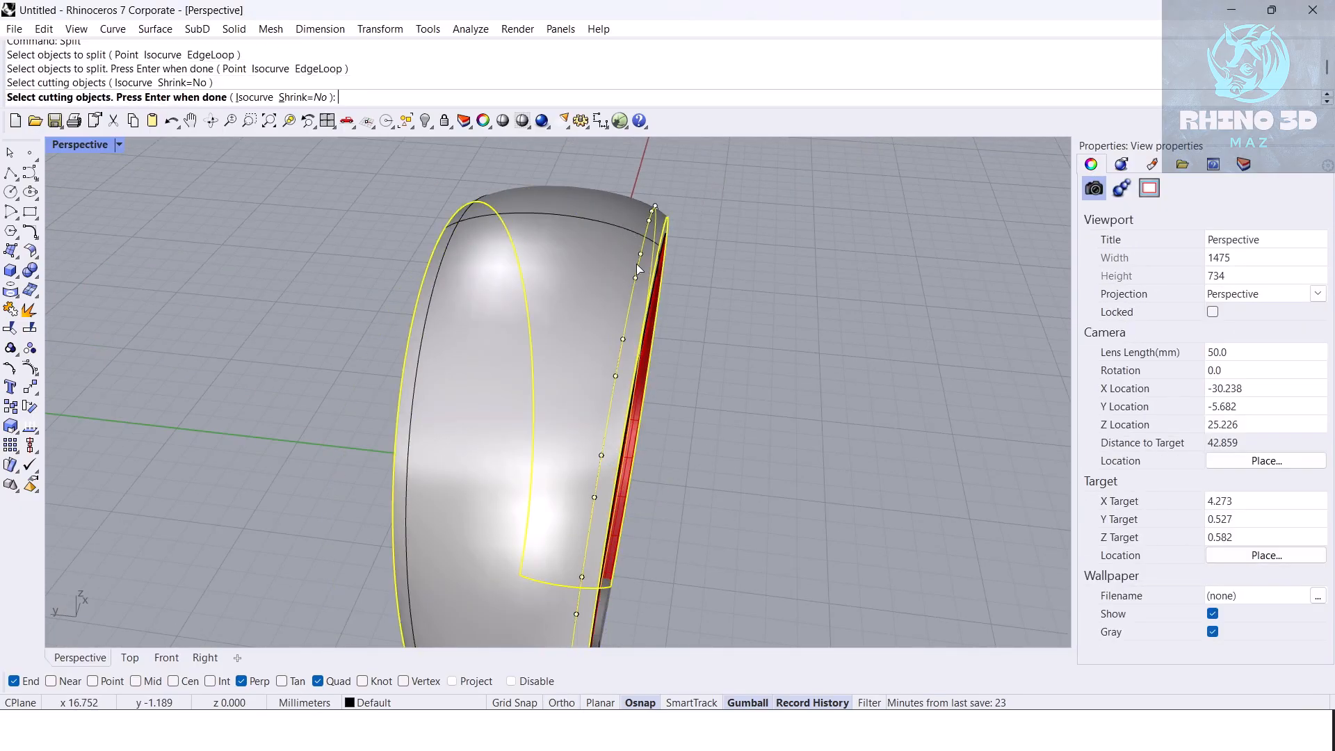
{"action": "key", "text": "Return"}
Step: Split the remaining wide part of the outer surface with the mirrored offset curve
{"action": "scroll", "coordinate": [471, 255], "scroll_direction": "up", "scroll_amount": 2}
{"action": "key", "text": "Return"}
{"action": "left_click", "coordinate": [473, 253]}
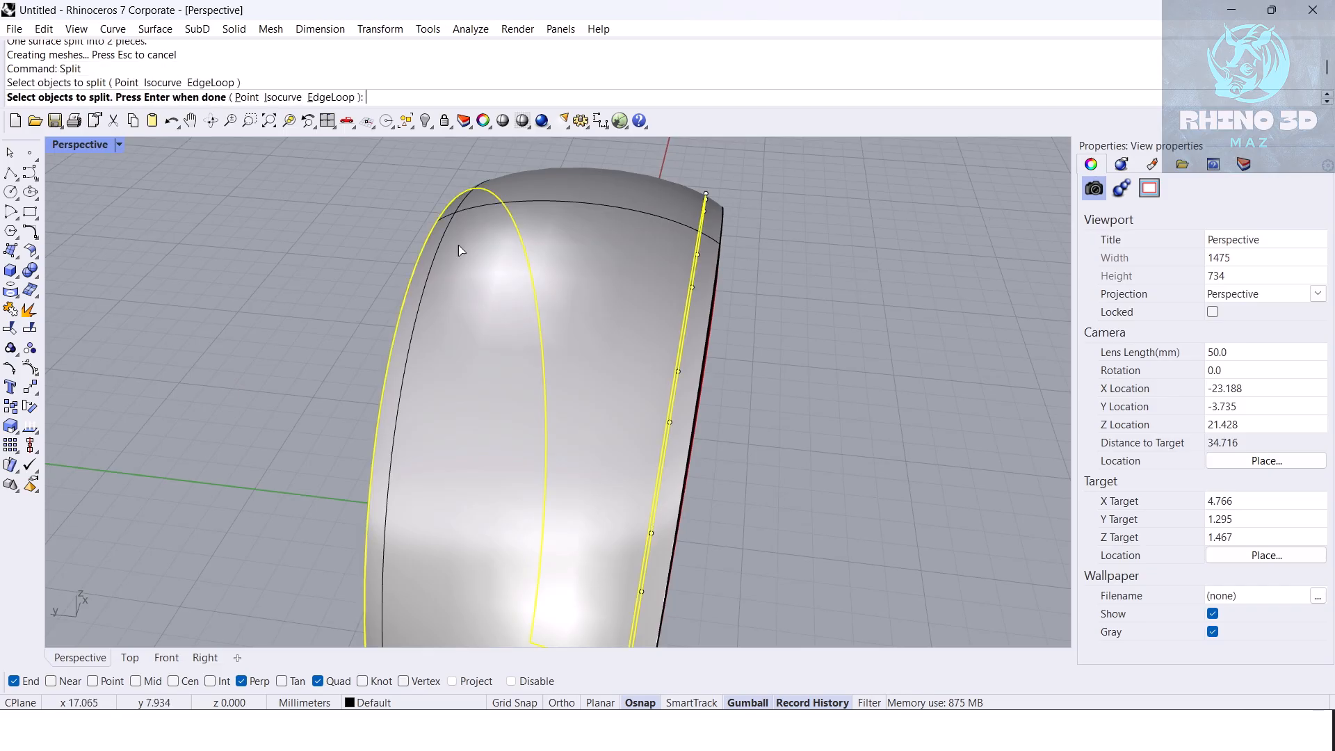
{"action": "key", "text": "Return"}
{"action": "left_click", "coordinate": [446, 241]}
{"action": "key", "text": "Escape"}
{"action": "scroll", "coordinate": [450, 241], "scroll_direction": "up", "scroll_amount": 4}
{"action": "left_click", "coordinate": [456, 239]}
{"action": "key", "text": "Return"}
{"action": "left_click", "coordinate": [443, 232]}
{"action": "key", "text": "Return"}
{"action": "key", "text": "Escape"}
Step: Group the two narrow edge strips split from the band's outer surface
{"action": "left_click", "coordinate": [477, 233]}
{"action": "right_click_drag", "start_coordinate": [477, 232], "coordinate": [417, 237]}
{"action": "left_click", "coordinate": [814, 288], "text": "shift"}
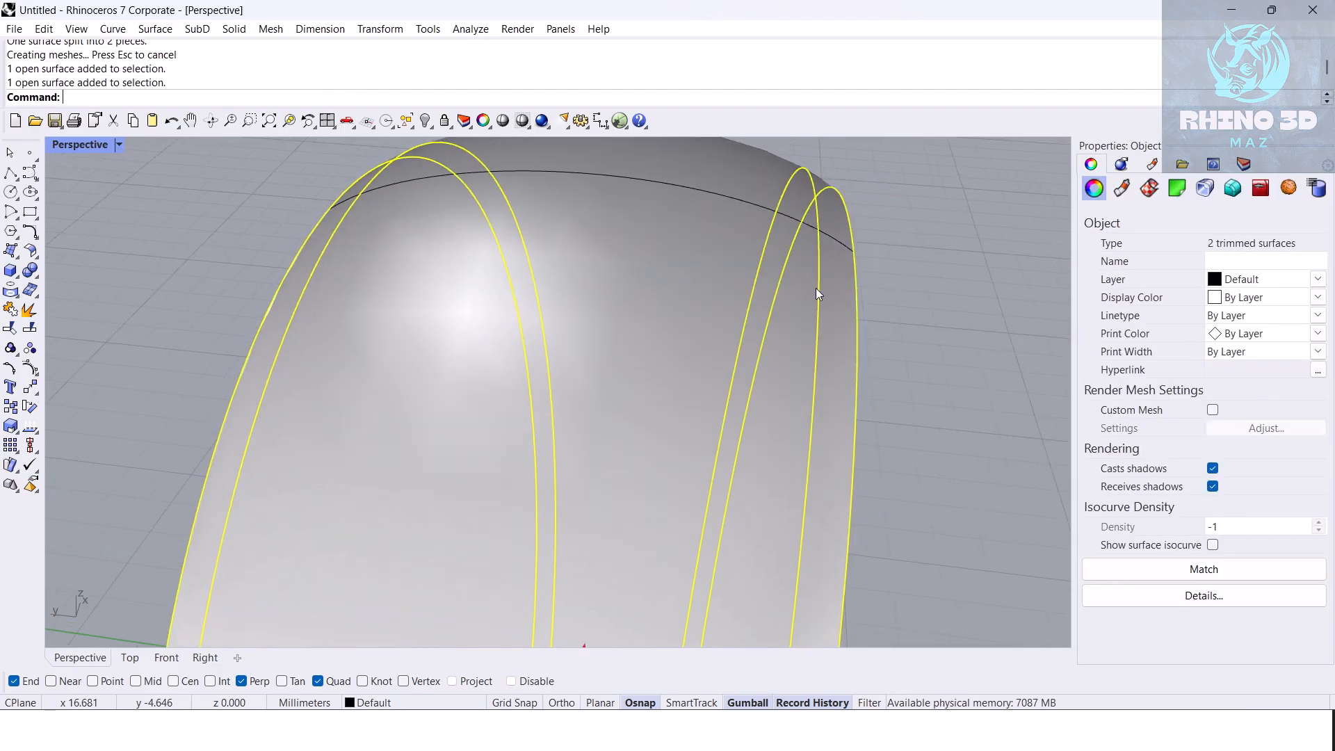
{"action": "key", "text": "ctrl+g"}
{"action": "key", "text": "ctrl+g"}
Step: Offset the grouped edge strips as solids 0.35 mm with the direction flipped toward the inside of the band
{"action": "scroll", "coordinate": [783, 274], "scroll_direction": "down", "scroll_amount": 7}
{"action": "type", "text": "Offset"}
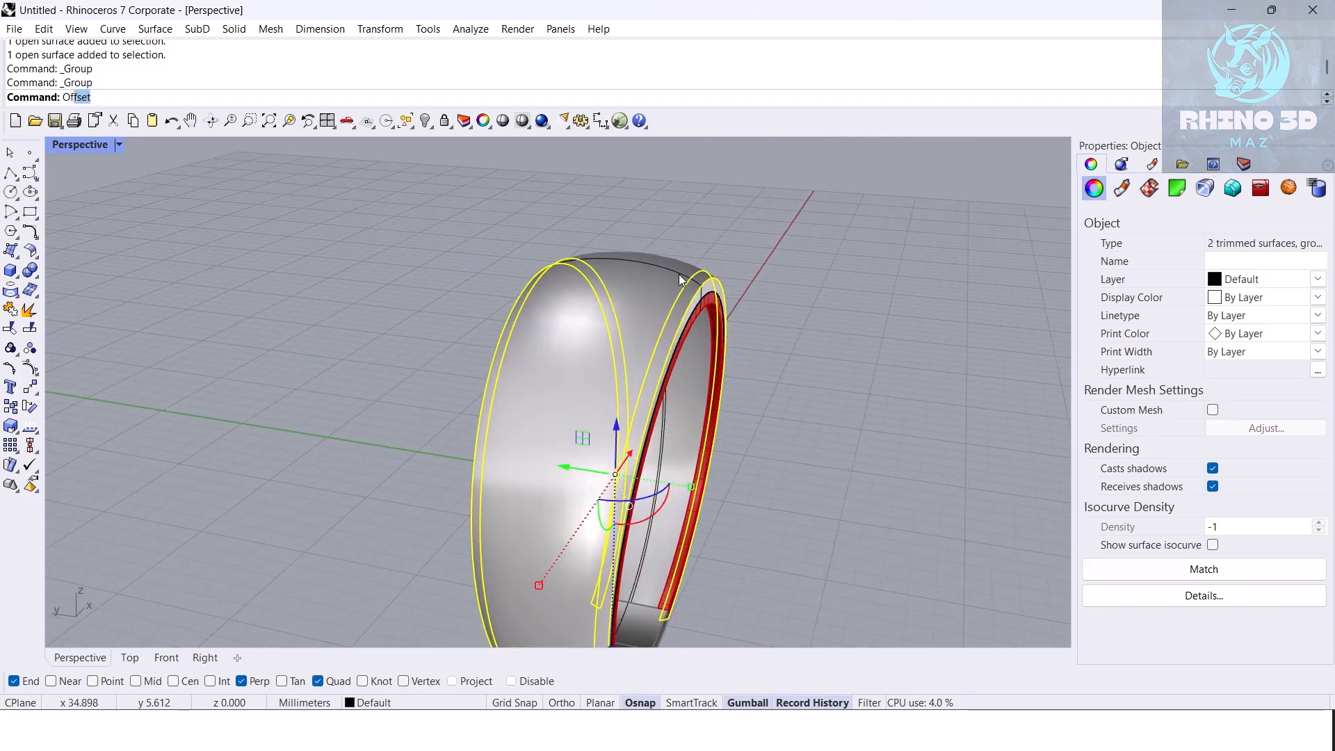
{"action": "key", "text": "Down"}
{"action": "key", "text": "Down"}
{"action": "key", "text": "Down"}
{"action": "key", "text": "Down"}
{"action": "key", "text": "Down"}
{"action": "key", "text": "Return"}
{"action": "type", "text": "f"}
{"action": "key", "text": "Return"}
{"action": "type", "text": "."}
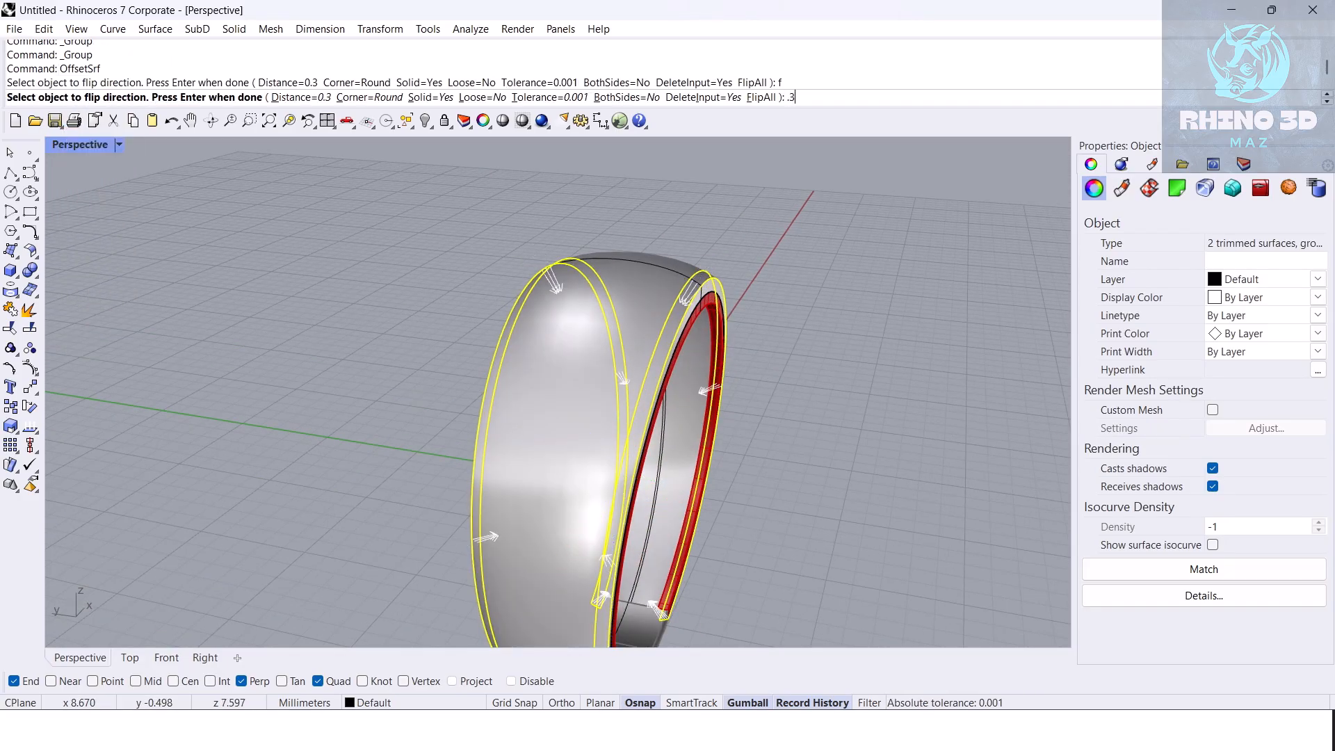
{"action": "type", "text": "35"}
{"action": "key", "text": "Return"}
{"action": "key", "text": "Return"}
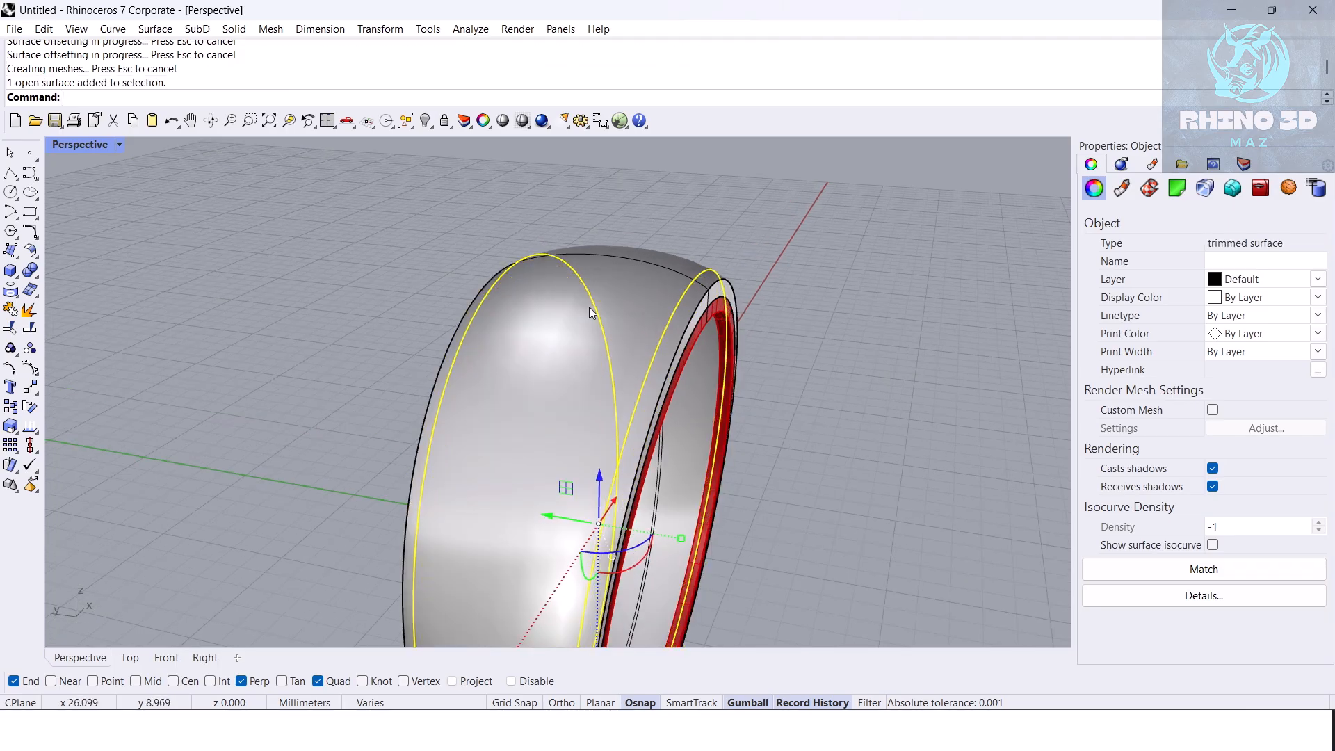
Step: Hide the band's middle outer surface to inspect the rims, and undo the hiding
{"action": "left_click", "coordinate": [593, 304]}
{"action": "key", "text": "ctrl+h"}
{"action": "scroll", "coordinate": [594, 304], "scroll_direction": "down", "scroll_amount": 6}
{"action": "mouse_move", "coordinate": [594, 305]}
{"action": "right_mouse_down"}
{"action": "mouse_move", "coordinate": [531, 313]}
{"action": "mouse_move", "coordinate": [483, 423]}
{"action": "mouse_move", "coordinate": [574, 314]}
{"action": "right_mouse_up"}
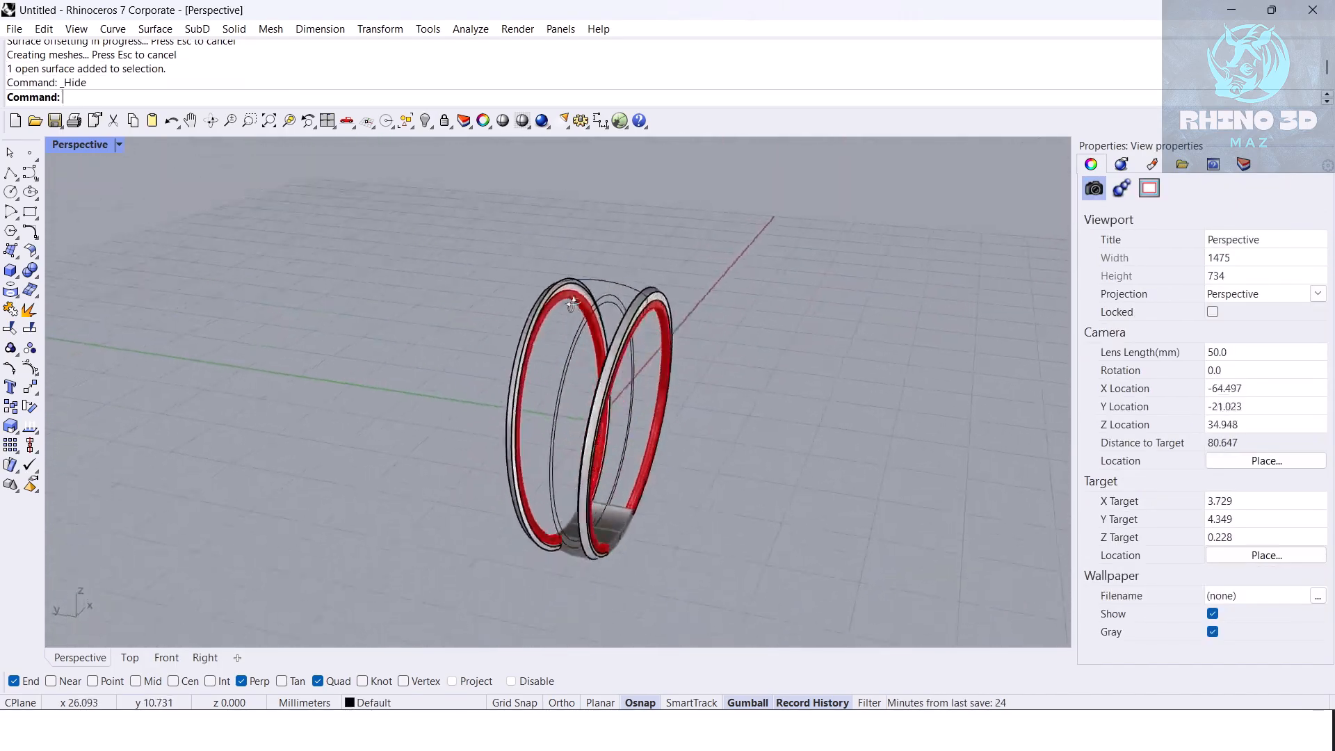
{"action": "key", "text": "ctrl+z"}
Step: Move the inner edge strips' solids and the side rims, four polysurfaces in all, to the locked Layer 03
{"action": "scroll", "coordinate": [579, 281], "scroll_direction": "up", "scroll_amount": 8}
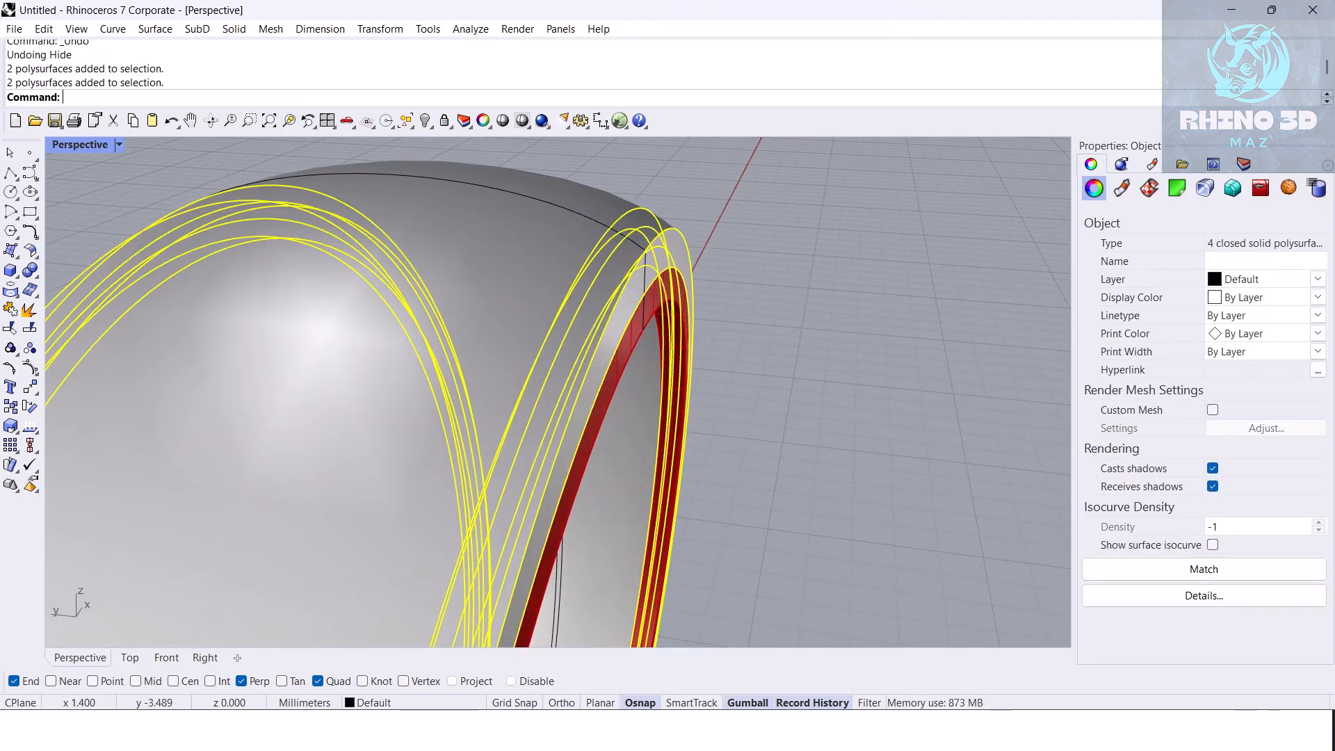
{"action": "right_click_drag", "start_coordinate": [554, 288], "coordinate": [594, 287]}
{"action": "left_click", "coordinate": [1243, 164]}
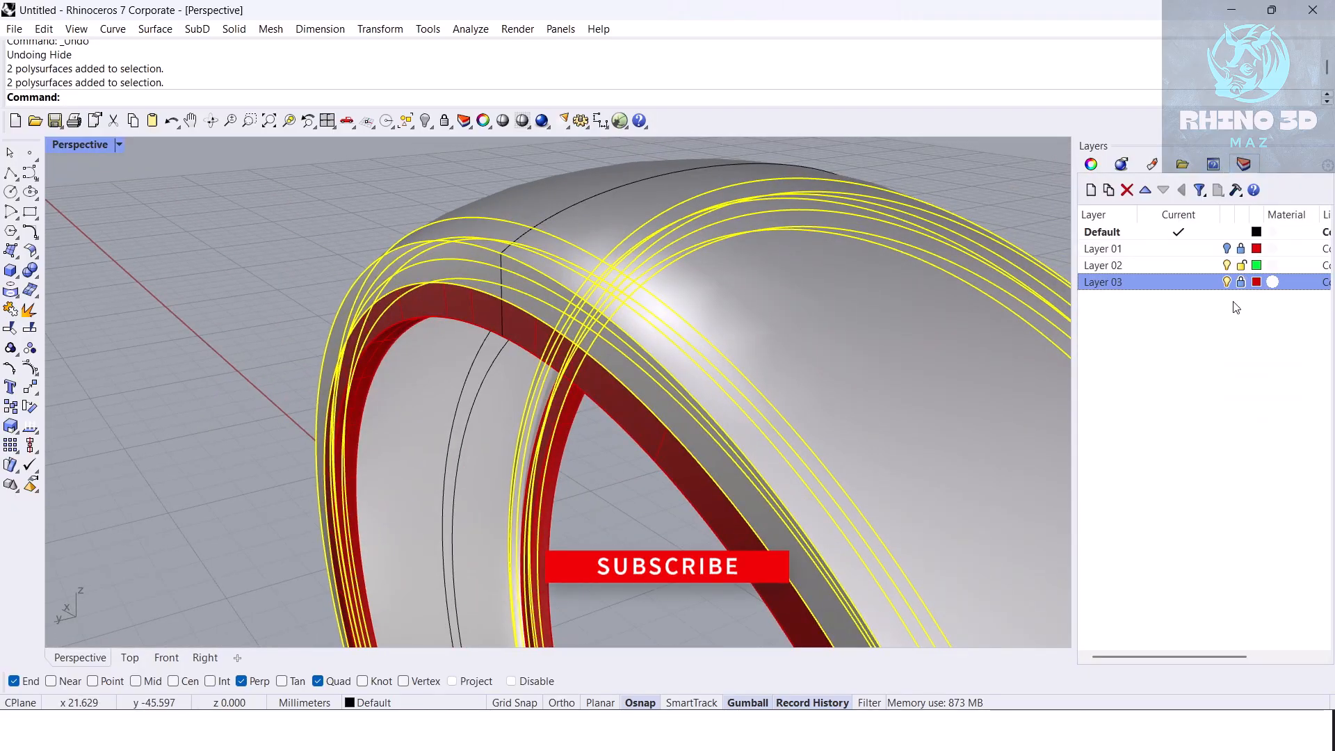
{"action": "right_click", "coordinate": [1144, 282]}
{"action": "left_click", "coordinate": [1147, 566]}
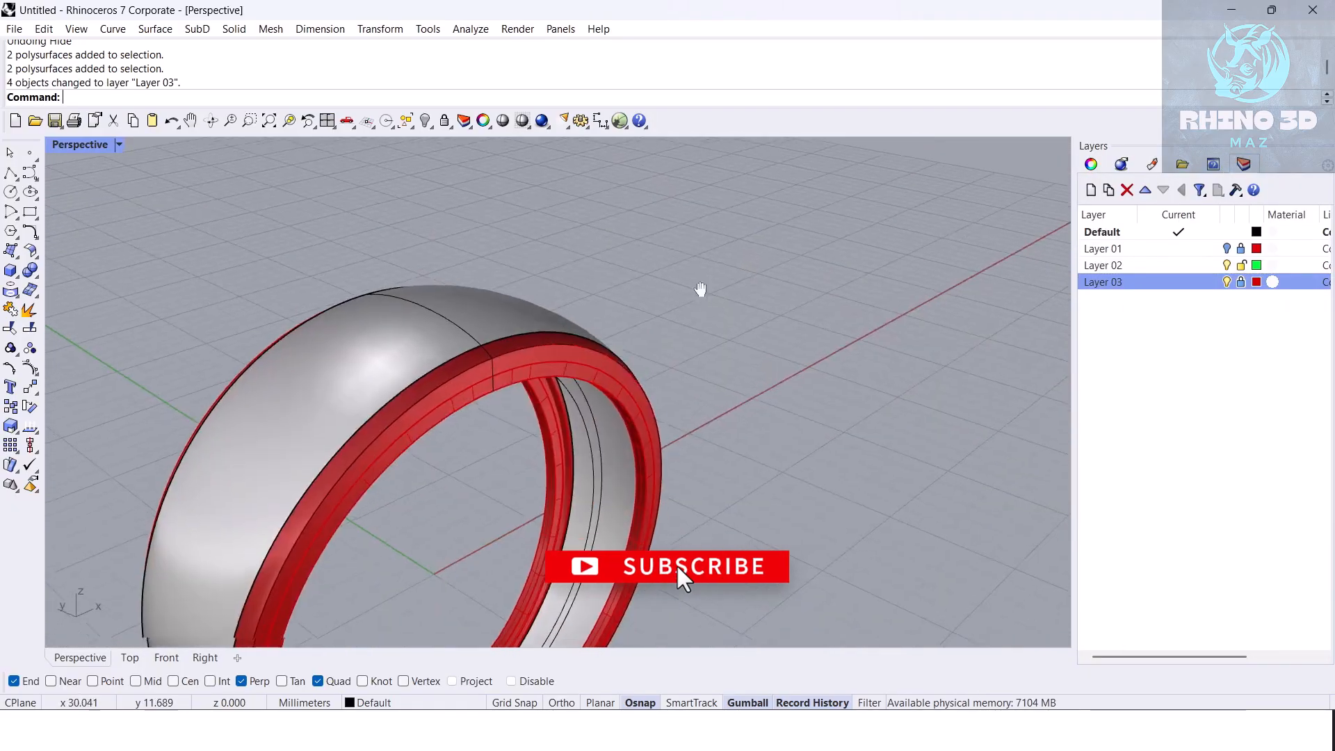
Step: Move all curves to a new layer, Layer 04, and turn that layer off
{"action": "type", "text": "Crv"}
{"action": "key", "text": "Return"}
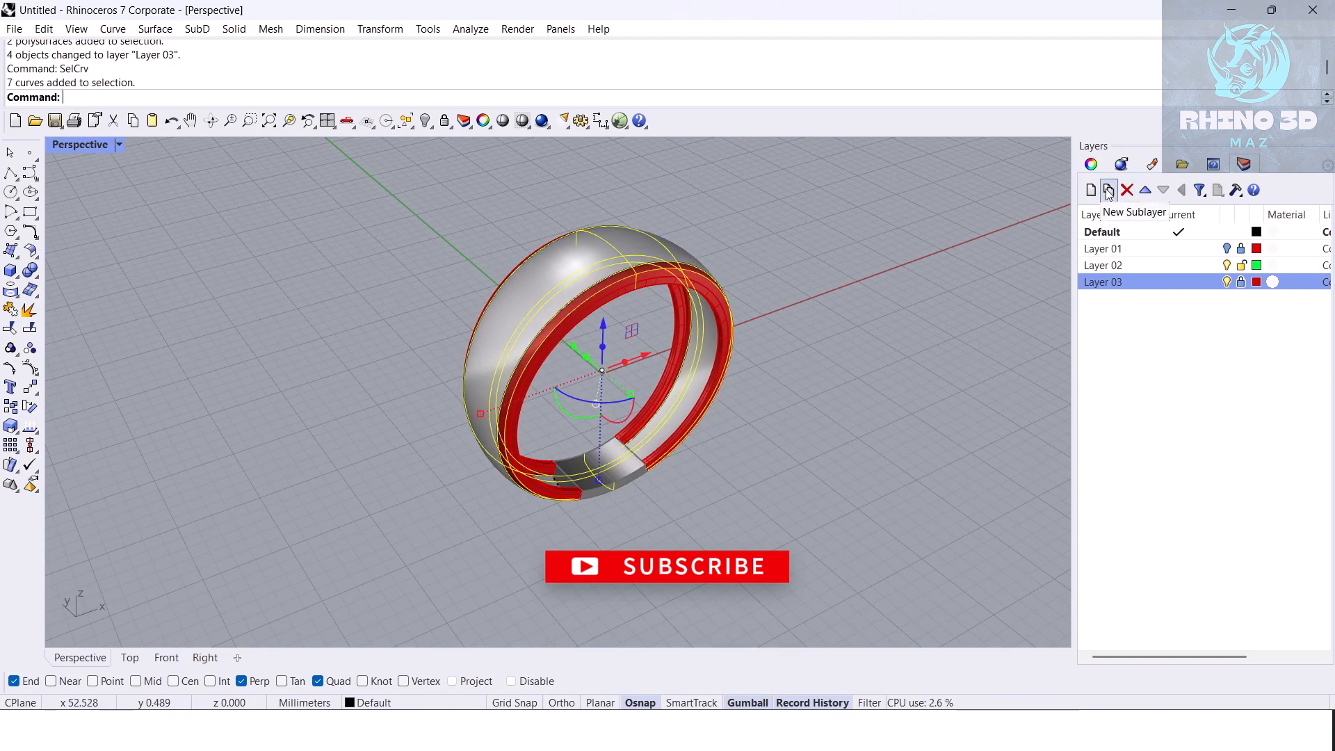
{"action": "left_click", "coordinate": [1090, 189]}
{"action": "right_click", "coordinate": [1170, 311]}
{"action": "right_click", "coordinate": [1168, 299]}
{"action": "left_click", "coordinate": [1249, 608]}
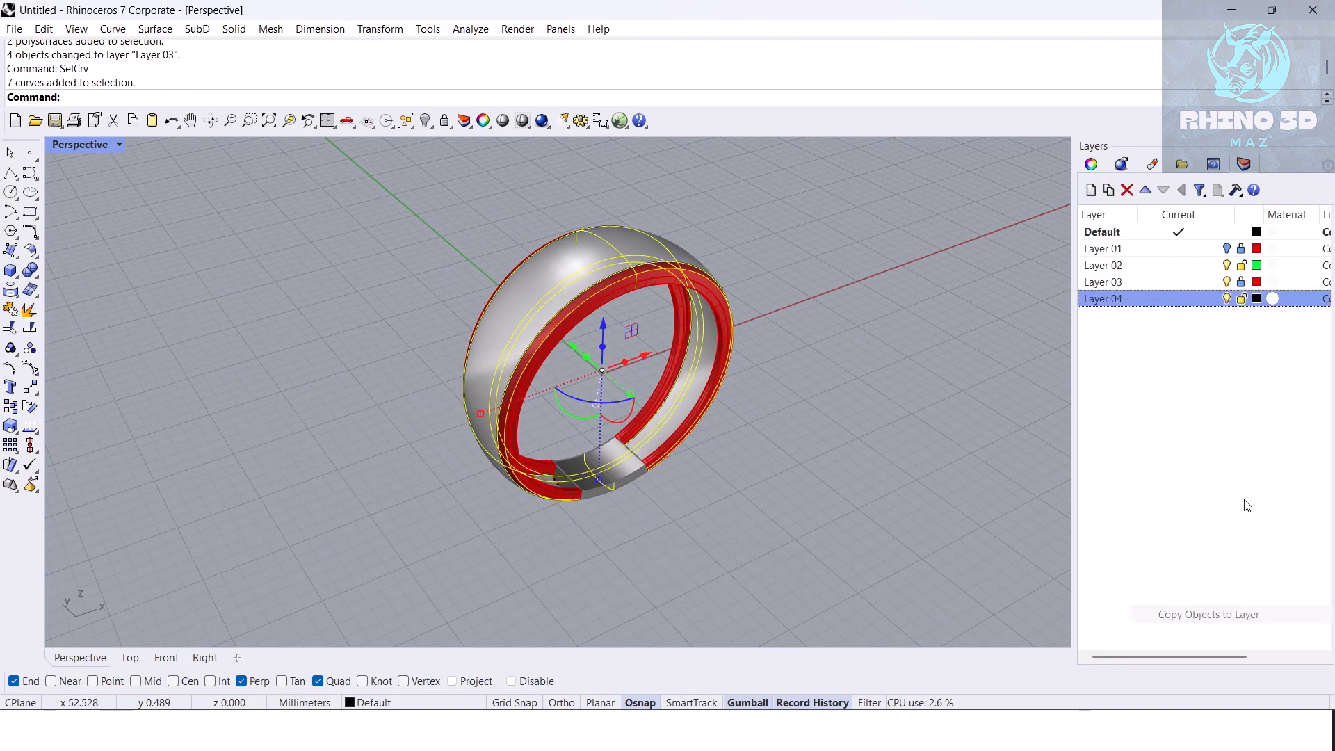
{"action": "right_click", "coordinate": [1175, 300]}
{"action": "left_click", "coordinate": [1213, 596]}
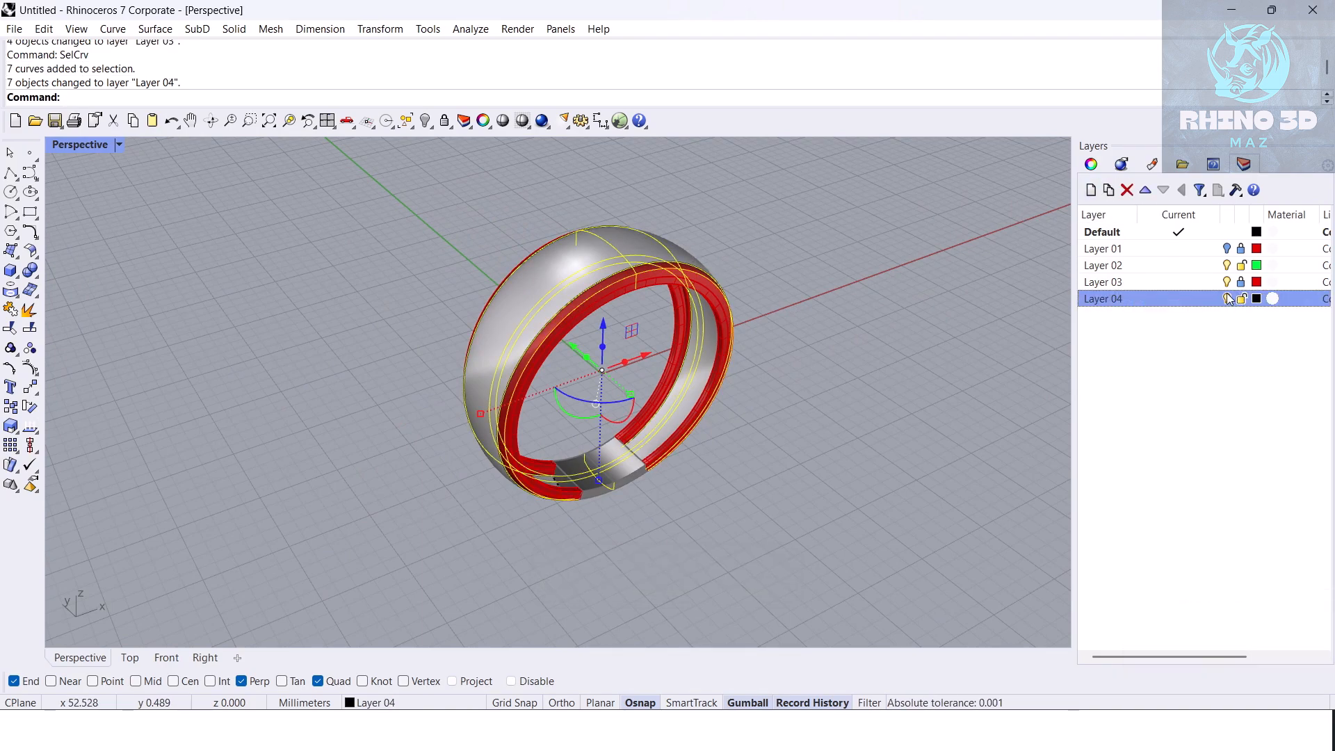
{"action": "key", "text": "Escape"}
{"action": "scroll", "coordinate": [726, 379], "scroll_direction": "up", "scroll_amount": 8}
{"action": "scroll", "coordinate": [512, 319], "scroll_direction": "down", "scroll_amount": 4}
{"action": "left_click", "coordinate": [529, 314]}
{"action": "right_click_drag", "start_coordinate": [528, 314], "coordinate": [588, 249]}
{"action": "key", "text": "Escape"}
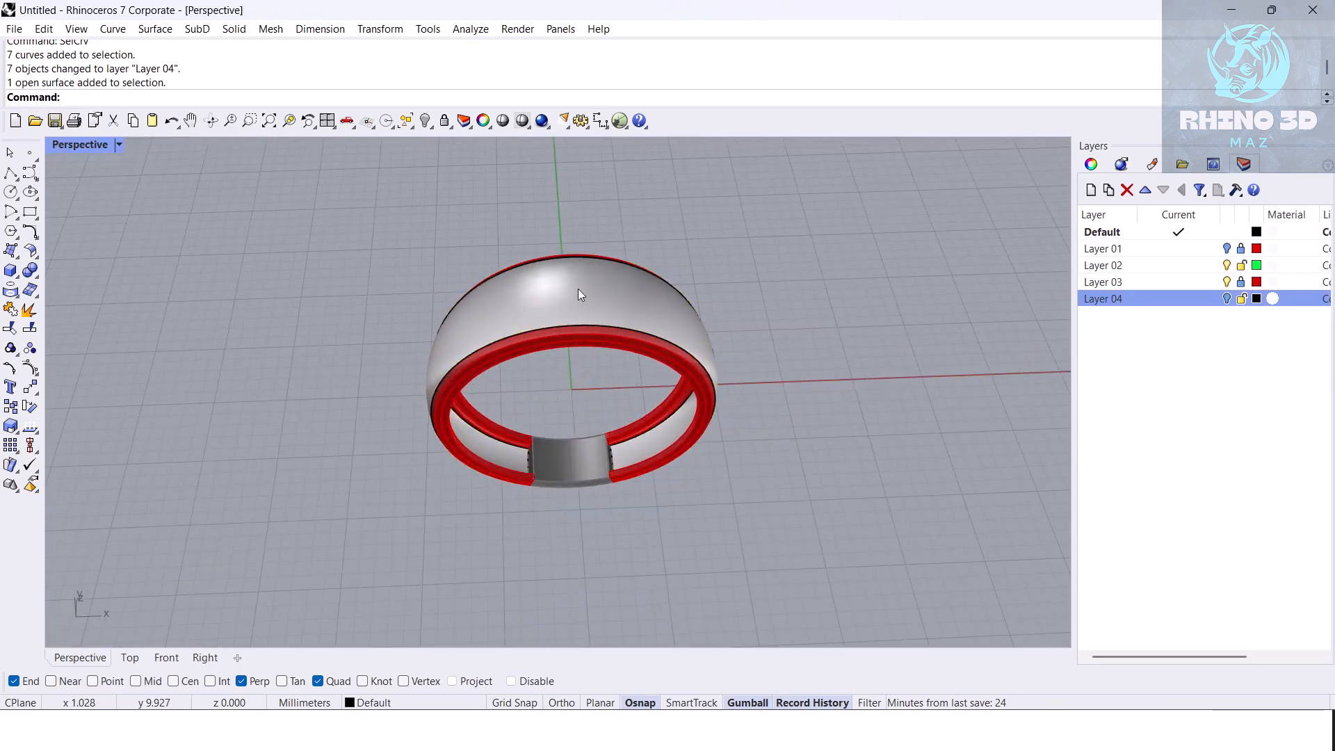
Step: In the Top view, delete the leftover points and surfaces and place a point on the Y axis at y 20
{"action": "left_click", "coordinate": [129, 657]}
{"action": "scroll", "coordinate": [494, 340], "scroll_direction": "down", "scroll_amount": 3}
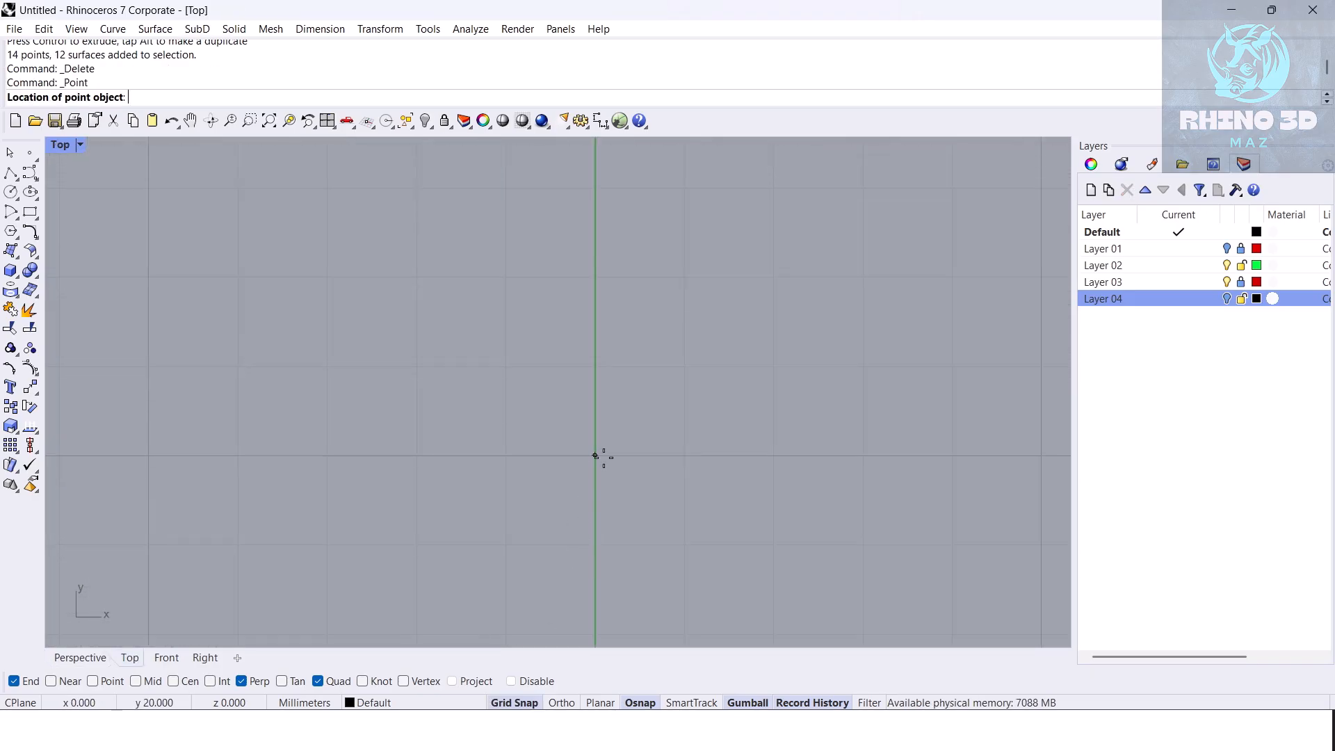
{"action": "left_click", "coordinate": [604, 457]}
{"action": "right_click_drag", "start_coordinate": [606, 473], "coordinate": [620, 407]}
{"action": "scroll", "coordinate": [619, 408], "scroll_direction": "down", "scroll_amount": 2}
{"action": "scroll", "coordinate": [619, 412], "scroll_direction": "up", "scroll_amount": 3}
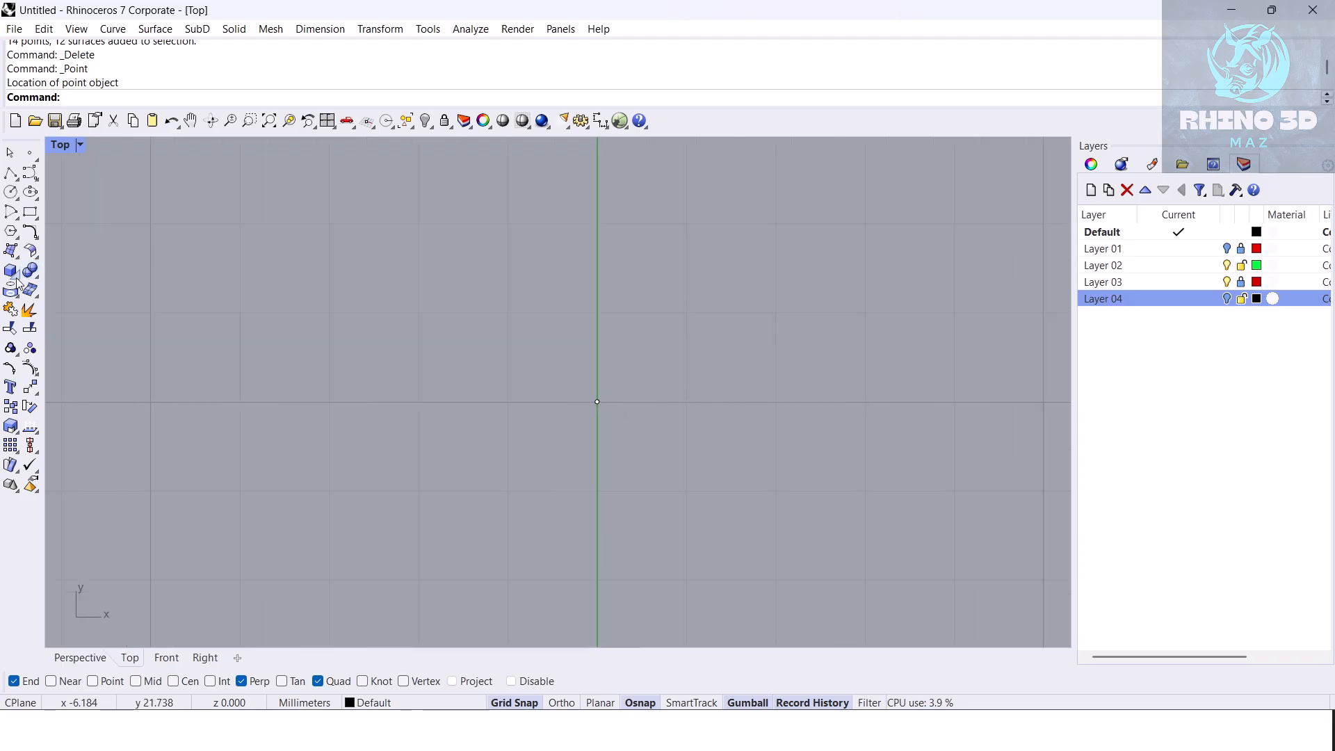
Step: Create a sphere 0.75 mm in diameter centred on the point
{"action": "left_click", "coordinate": [13, 288]}
{"action": "left_click", "coordinate": [598, 402]}
{"action": "type", "text": "d"}
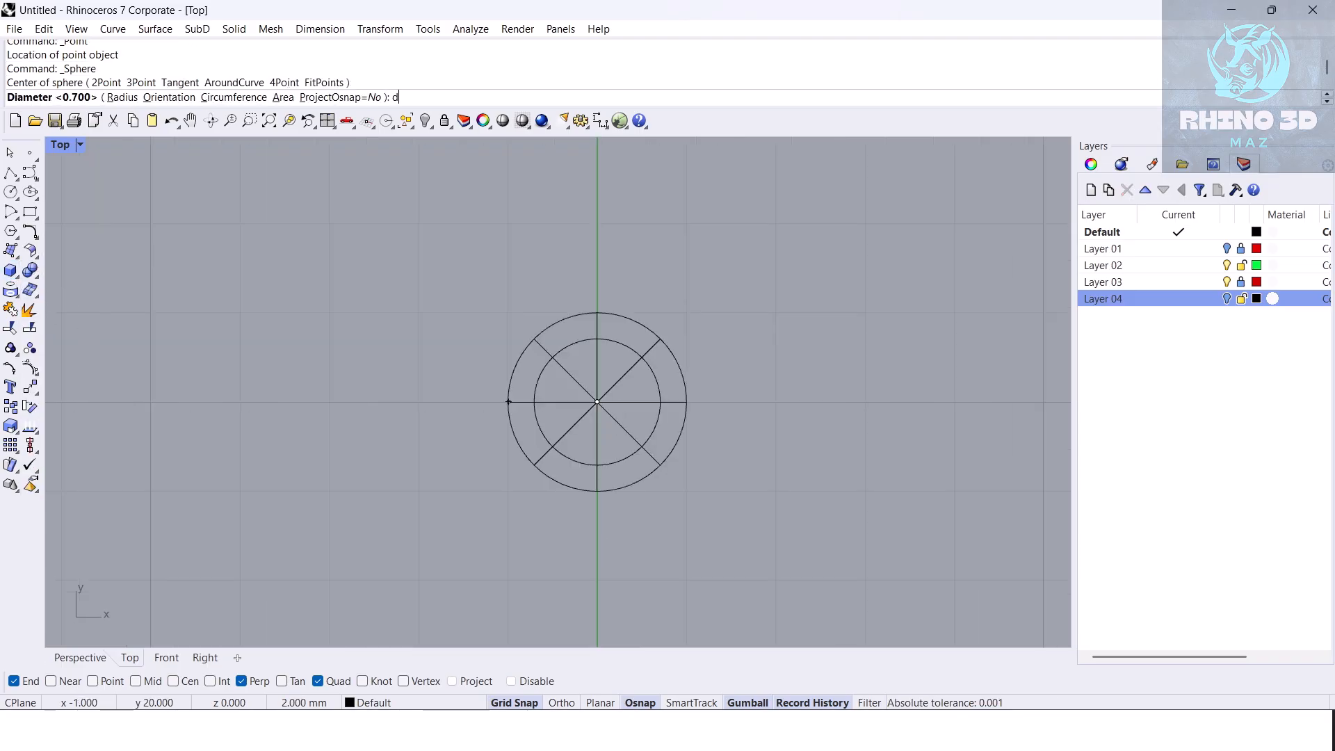
{"action": "key", "text": "Return"}
{"action": "type", "text": ".75"}
{"action": "key", "text": "Return"}
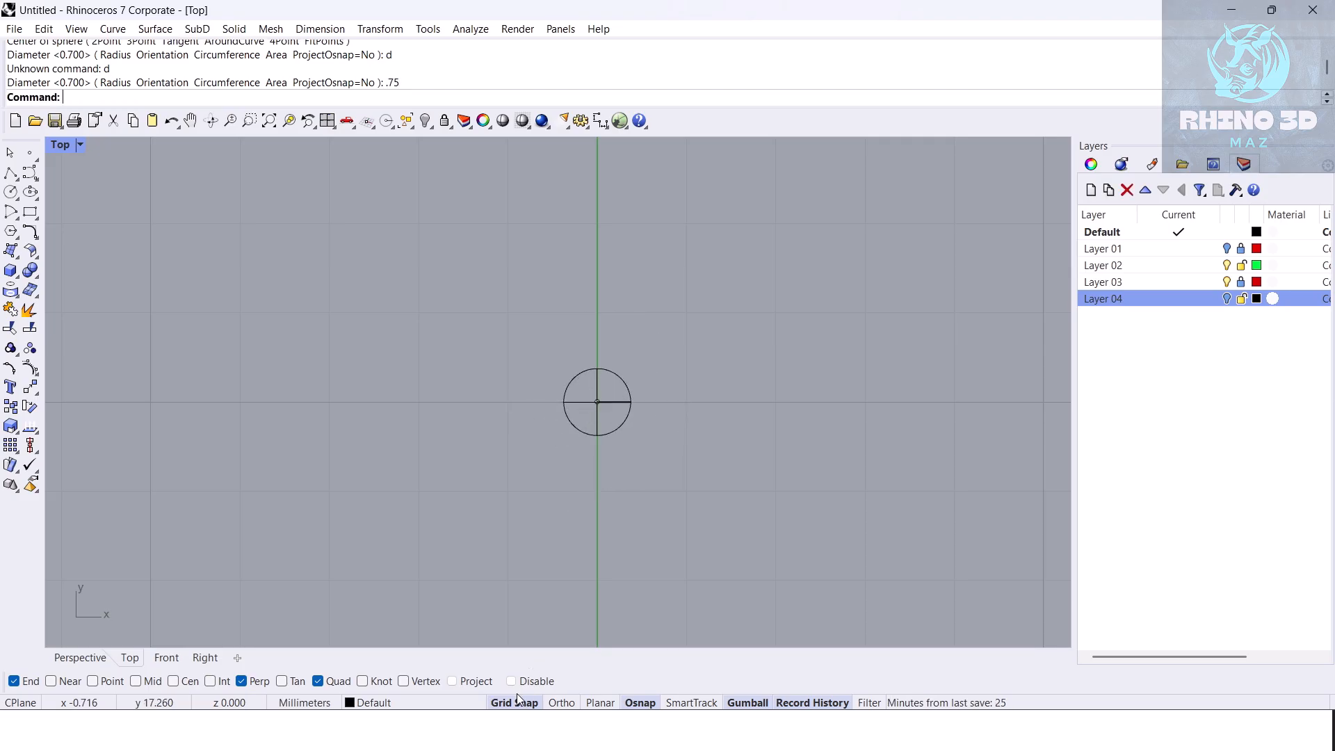
Step: Move the sphere and its centre point a short distance up along the Y axis
{"action": "key", "text": "ctrl+a"}
{"action": "scroll", "coordinate": [645, 415], "scroll_direction": "up", "scroll_amount": 4}
{"action": "left_click_drag", "start_coordinate": [573, 342], "coordinate": [575, 253]}
{"action": "scroll", "coordinate": [598, 394], "scroll_direction": "up", "scroll_amount": 1}
Step: Polar-array the sphere and its point into 4 items over 360 degrees around the point at y 20
{"action": "type", "text": "a"}
{"action": "key", "text": "Return"}
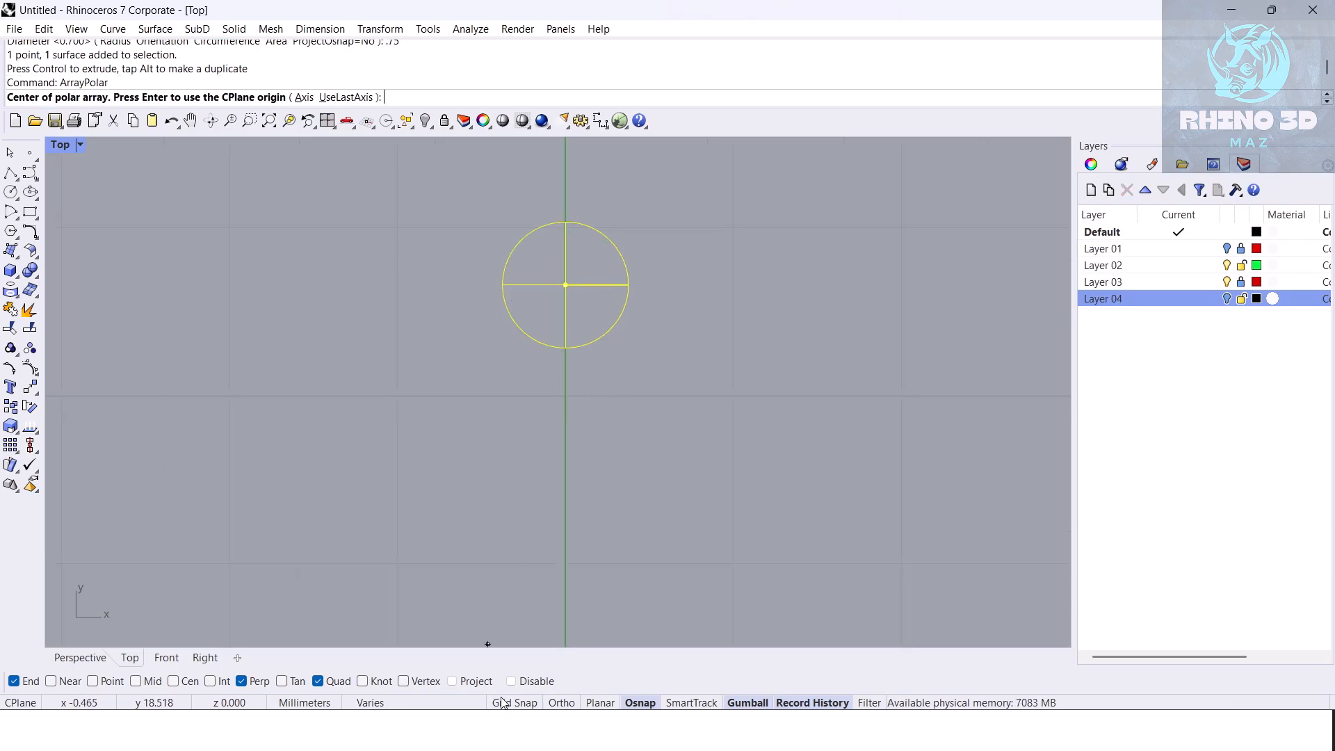
{"action": "left_click", "coordinate": [562, 403]}
{"action": "key", "text": "Return"}
{"action": "key", "text": "Return"}
{"action": "key", "text": "Return"}
{"action": "scroll", "coordinate": [588, 313], "scroll_direction": "up", "scroll_amount": 1}
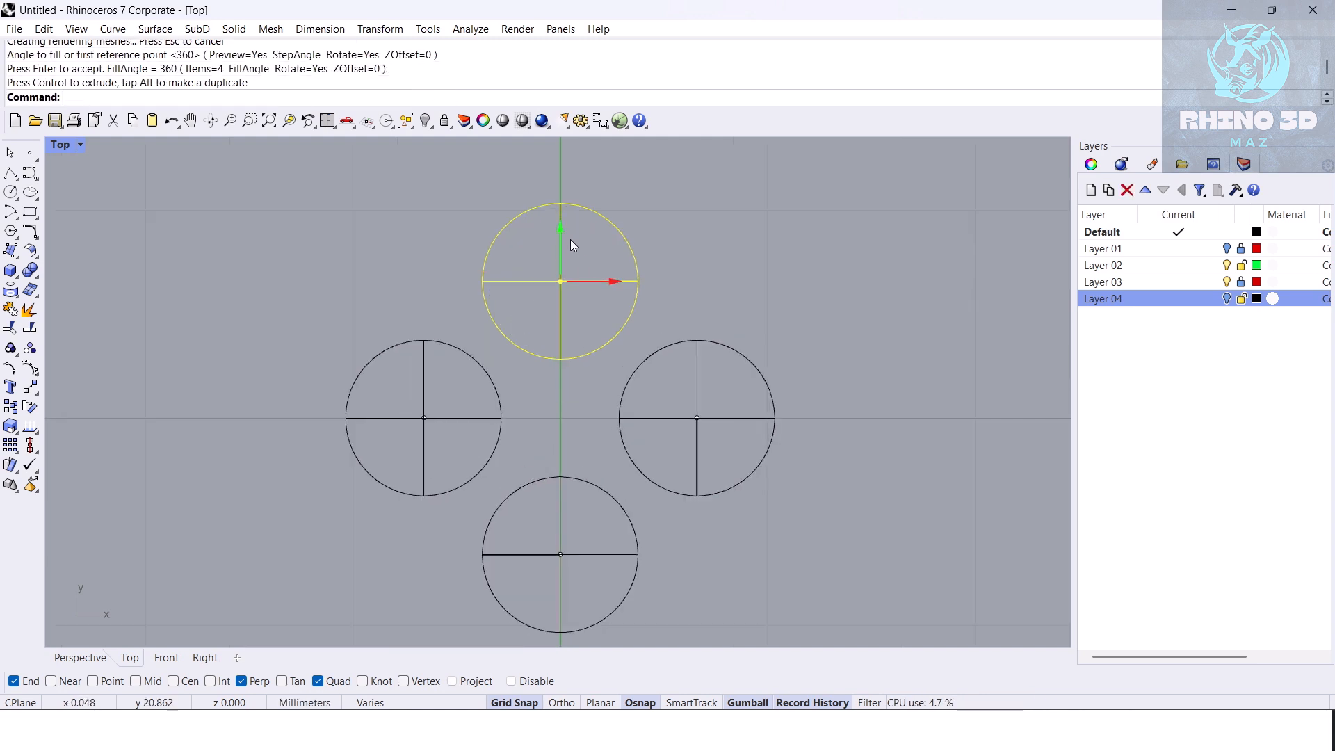
Step: With Grid Snap off, move the original sphere and its point toward the array centre until the neighbouring spheres slightly overlap
{"action": "left_click", "coordinate": [540, 697]}
{"action": "left_click_drag", "start_coordinate": [561, 234], "coordinate": [560, 264]}
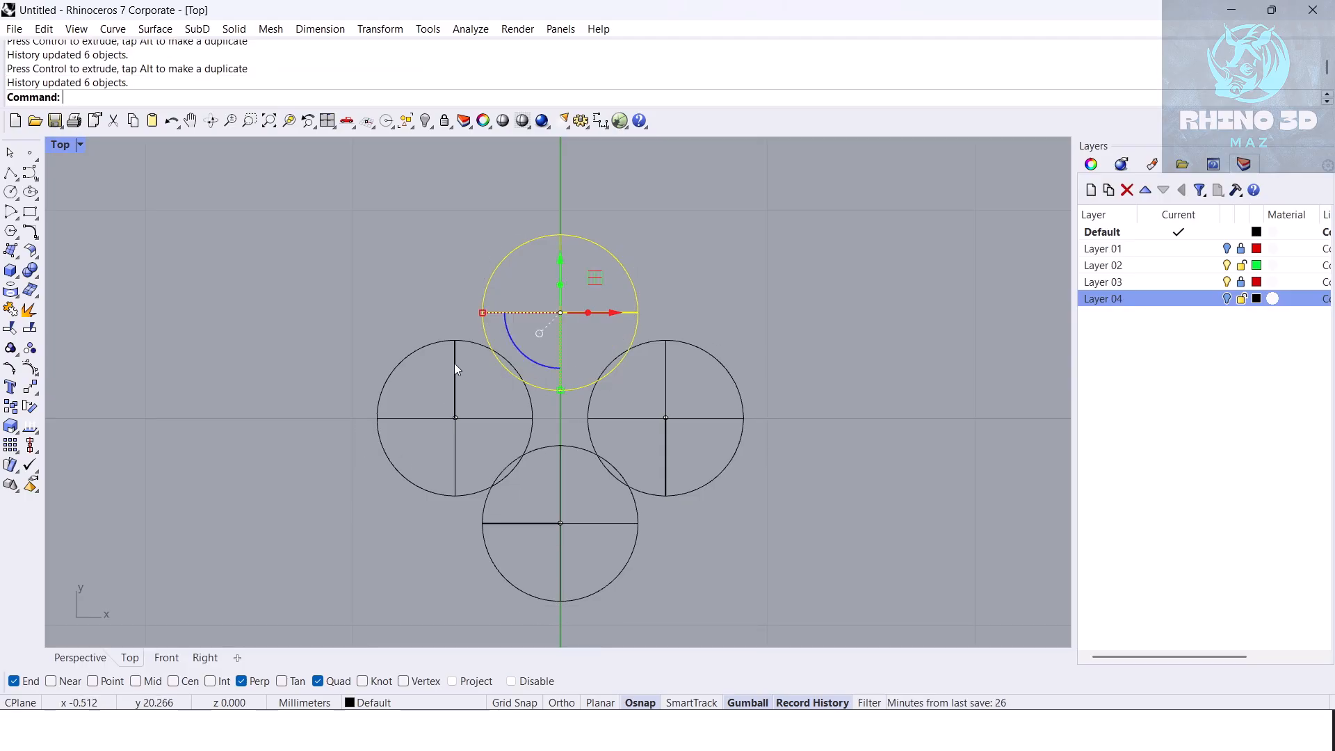
{"action": "scroll", "coordinate": [487, 369], "scroll_direction": "up", "scroll_amount": 3}
{"action": "scroll", "coordinate": [513, 381], "scroll_direction": "up", "scroll_amount": 2}
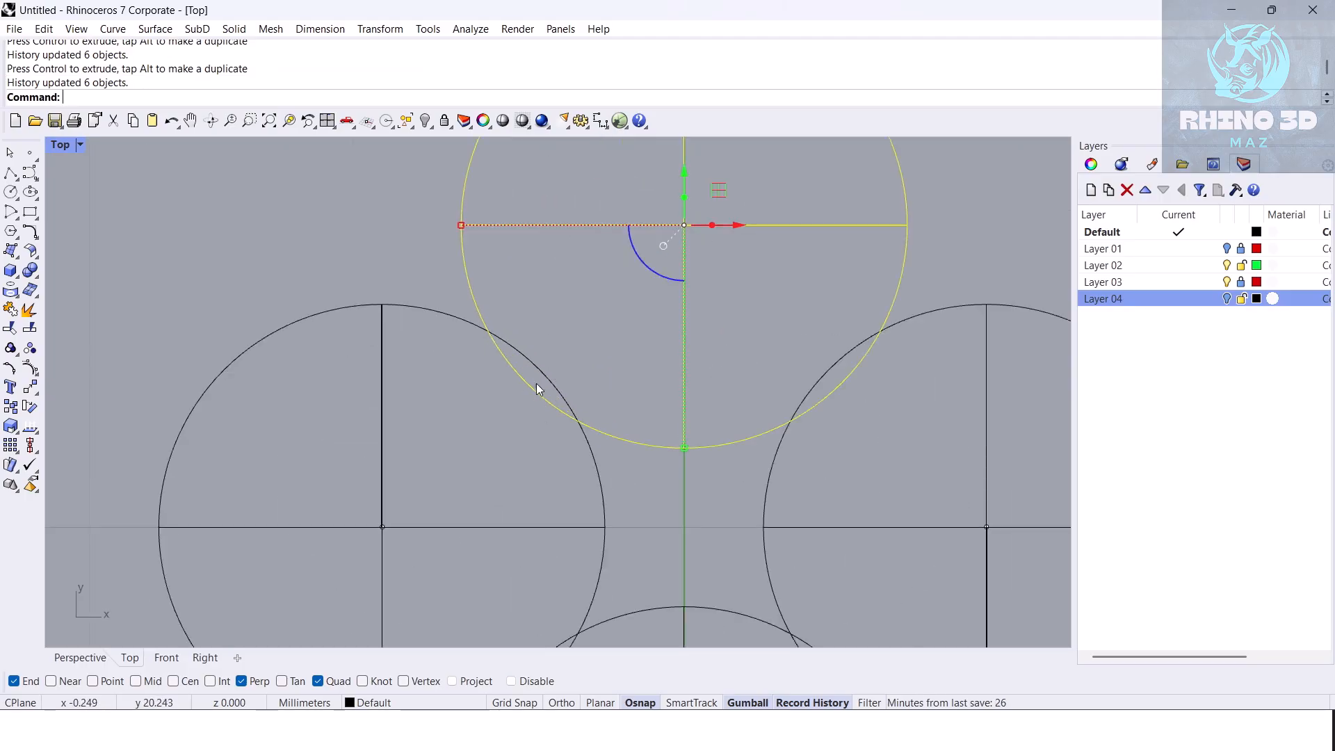
Step: Examine the spacing and overlap of the four spheres in the Perspective view from several angles
{"action": "left_click", "coordinate": [80, 657]}
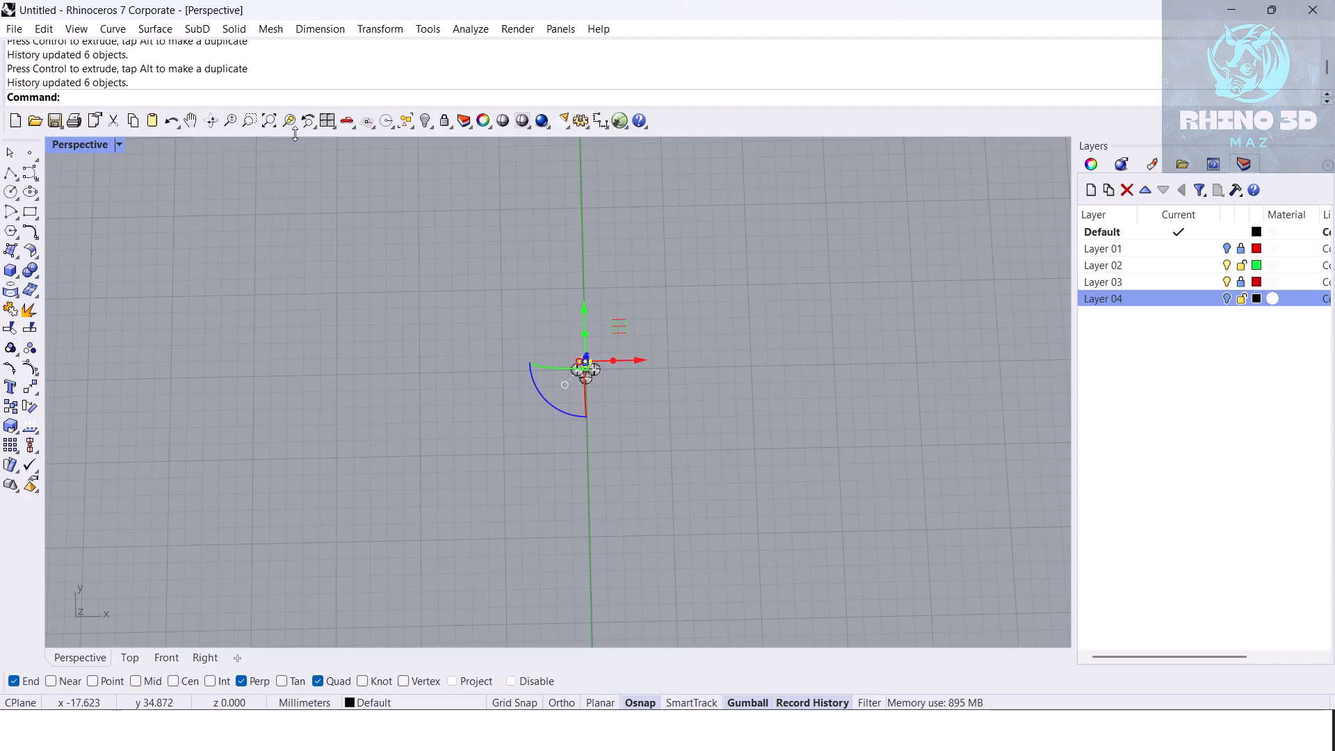
{"action": "left_click", "coordinate": [289, 121]}
{"action": "scroll", "coordinate": [335, 299], "scroll_direction": "down", "scroll_amount": 3}
{"action": "right_click_drag", "start_coordinate": [470, 369], "coordinate": [462, 478]}
{"action": "left_click", "coordinate": [335, 299]}
{"action": "scroll", "coordinate": [462, 478], "scroll_direction": "down", "scroll_amount": 3}
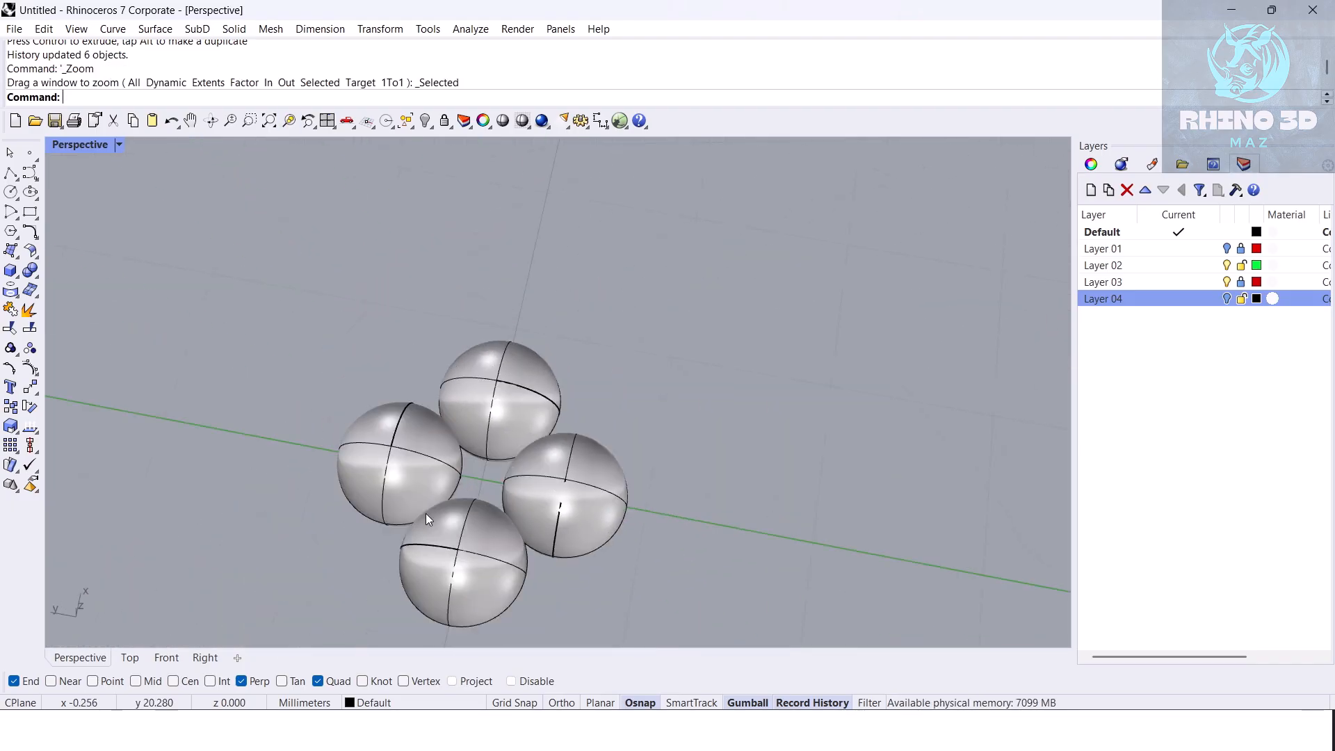
{"action": "scroll", "coordinate": [510, 379], "scroll_direction": "down", "scroll_amount": 6}
{"action": "right_click_drag", "start_coordinate": [509, 378], "coordinate": [417, 326]}
{"action": "scroll", "coordinate": [508, 312], "scroll_direction": "up", "scroll_amount": 5}
{"action": "scroll", "coordinate": [520, 295], "scroll_direction": "up", "scroll_amount": 4}
{"action": "mouse_move", "coordinate": [540, 299]}
{"action": "right_mouse_down"}
{"action": "mouse_move", "coordinate": [519, 295]}
{"action": "mouse_move", "coordinate": [519, 334]}
{"action": "mouse_move", "coordinate": [532, 310]}
{"action": "right_mouse_up"}
Step: Hide the four spheres so that only their centre points are left
{"action": "left_click", "coordinate": [533, 310]}
{"action": "left_click", "coordinate": [578, 382], "text": "shift"}
{"action": "left_click", "coordinate": [432, 417], "text": "shift"}
{"action": "left_click", "coordinate": [531, 535], "text": "shift"}
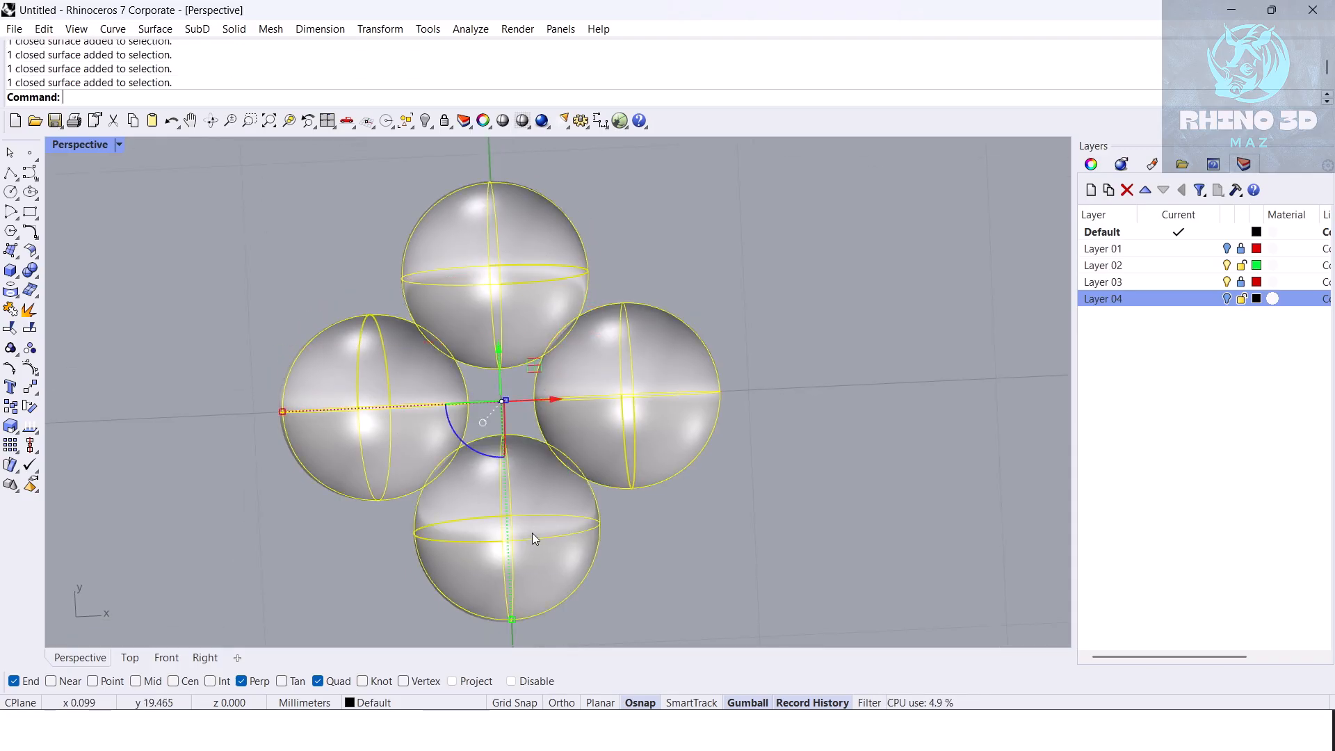
{"action": "key", "text": "ctrl+g"}
{"action": "scroll", "coordinate": [548, 456], "scroll_direction": "down", "scroll_amount": 4}
{"action": "right_click_drag", "start_coordinate": [549, 456], "coordinate": [529, 392]}
{"action": "key", "text": "ctrl+z"}
{"action": "key", "text": "ctrl+h"}
Step: With the Point snap on, mirror three of the centre points across a line parallel to the Y axis through the fourth point
{"action": "scroll", "coordinate": [528, 409], "scroll_direction": "up", "scroll_amount": 2}
{"action": "left_click_drag", "start_coordinate": [375, 264], "coordinate": [574, 536]}
{"action": "right_click_drag", "start_coordinate": [552, 503], "coordinate": [532, 499]}
{"action": "type", "text": "Mirror"}
{"action": "key", "text": "Return"}
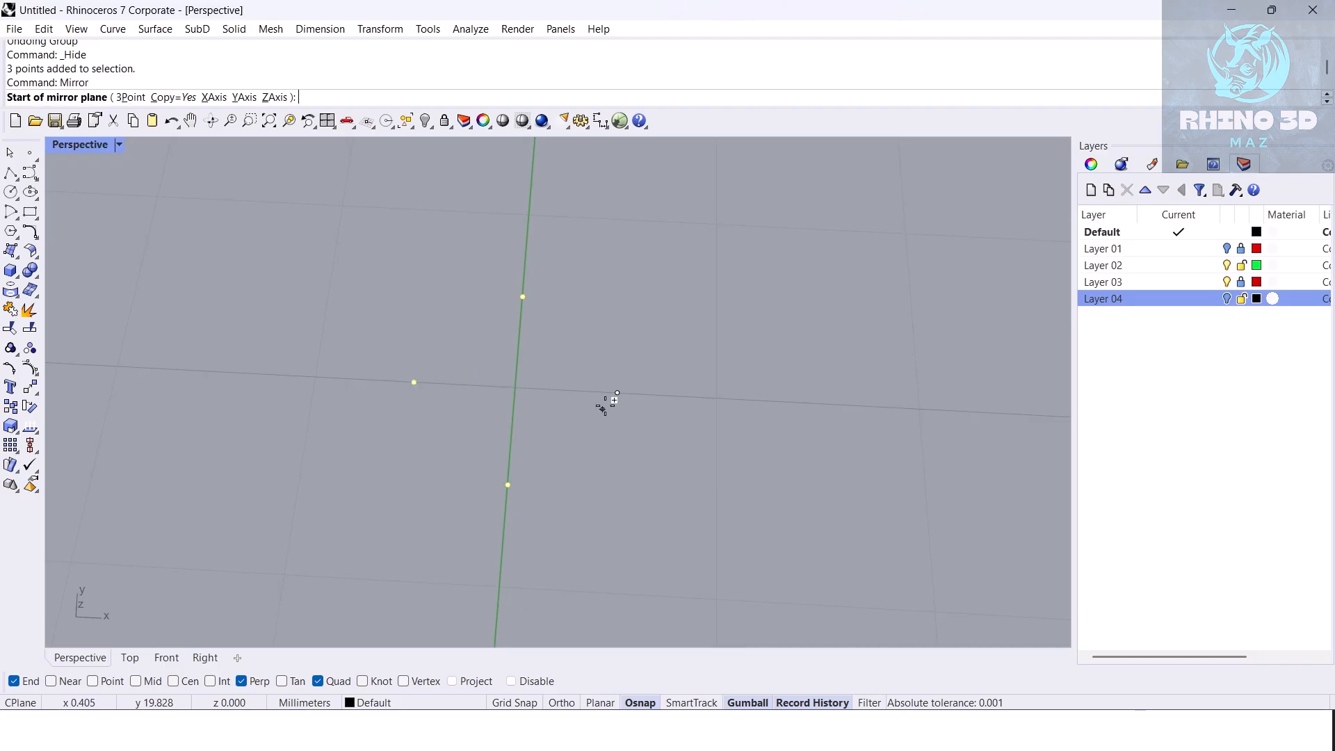
{"action": "left_click", "coordinate": [617, 393]}
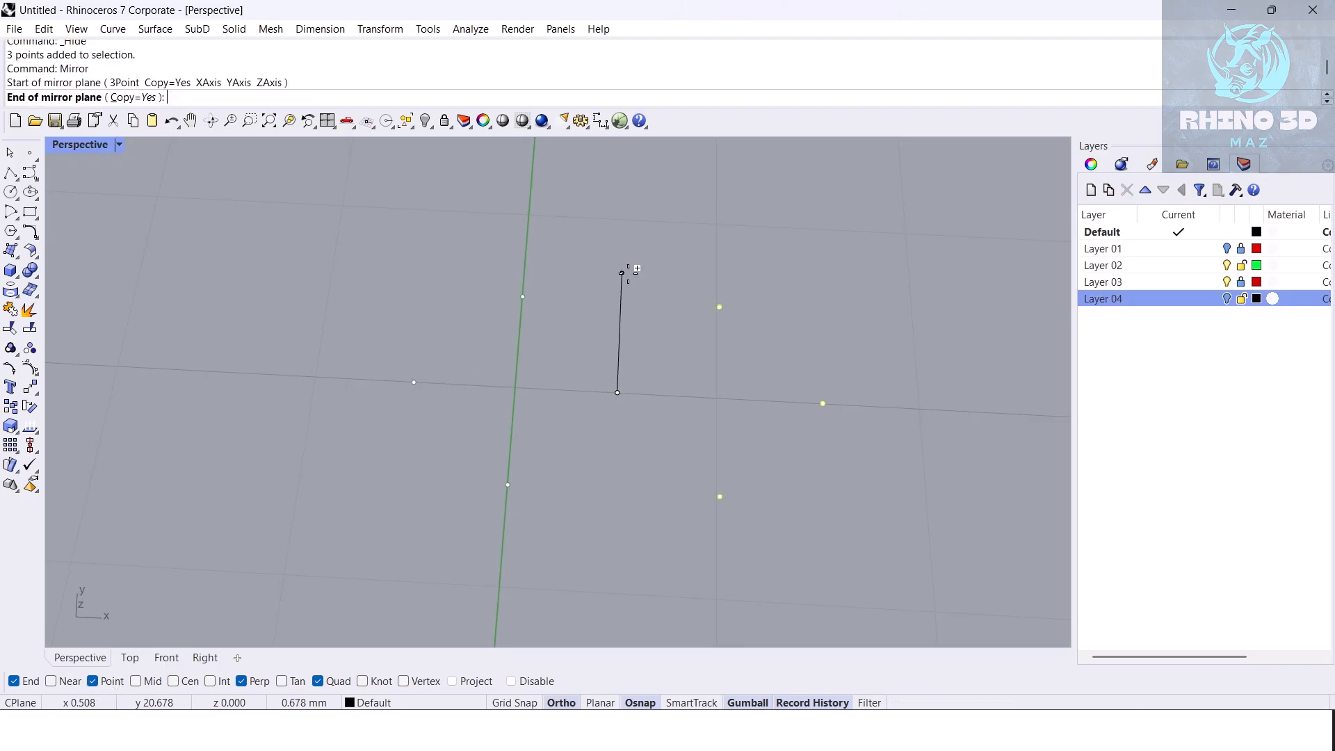
{"action": "left_click", "coordinate": [626, 286], "text": "shift"}
Step: Mirror the lower rows of points across a line through the upper row, parallel to the X axis
{"action": "scroll", "coordinate": [551, 401], "scroll_direction": "down", "scroll_amount": 3}
{"action": "left_click_drag", "start_coordinate": [376, 380], "coordinate": [704, 532]}
{"action": "right_click", "coordinate": [650, 363]}
{"action": "left_click", "coordinate": [638, 352]}
{"action": "left_click", "coordinate": [795, 369], "text": "shift"}
Step: Mirror the points sideways across a line parallel to the Y axis through the outermost points, doubling the pattern's width
{"action": "scroll", "coordinate": [795, 369], "scroll_direction": "down", "scroll_amount": 2}
{"action": "right_click_drag", "start_coordinate": [796, 370], "coordinate": [764, 423], "text": "shift"}
{"action": "left_click_drag", "start_coordinate": [436, 250], "coordinate": [652, 560]}
{"action": "right_click", "coordinate": [654, 553]}
{"action": "left_click", "coordinate": [669, 444]}
{"action": "left_click", "coordinate": [713, 548], "text": "shift"}
{"action": "left_click", "coordinate": [582, 394]}
{"action": "right_click_drag", "start_coordinate": [649, 412], "coordinate": [582, 372], "text": "shift"}
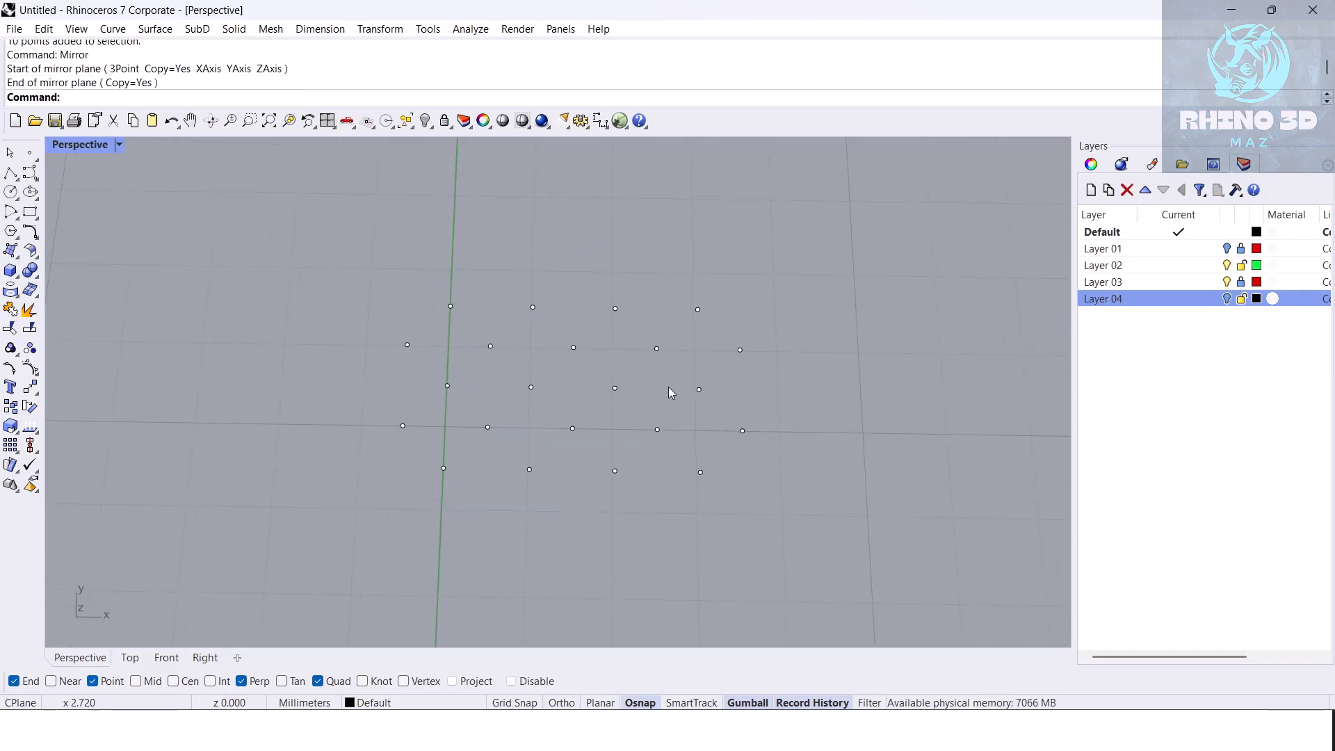
Step: Try to copy a single point onto a neighbouring position in the pattern, and undo the copy
{"action": "scroll", "coordinate": [707, 349], "scroll_direction": "up", "scroll_amount": 3}
{"action": "left_click_drag", "start_coordinate": [709, 300], "coordinate": [710, 301]}
{"action": "type", "text": "copy"}
{"action": "key", "text": "Return"}
{"action": "left_click", "coordinate": [686, 279]}
{"action": "left_click", "coordinate": [750, 339]}
{"action": "key", "text": "Return"}
{"action": "scroll", "coordinate": [758, 351], "scroll_direction": "up", "scroll_amount": 5}
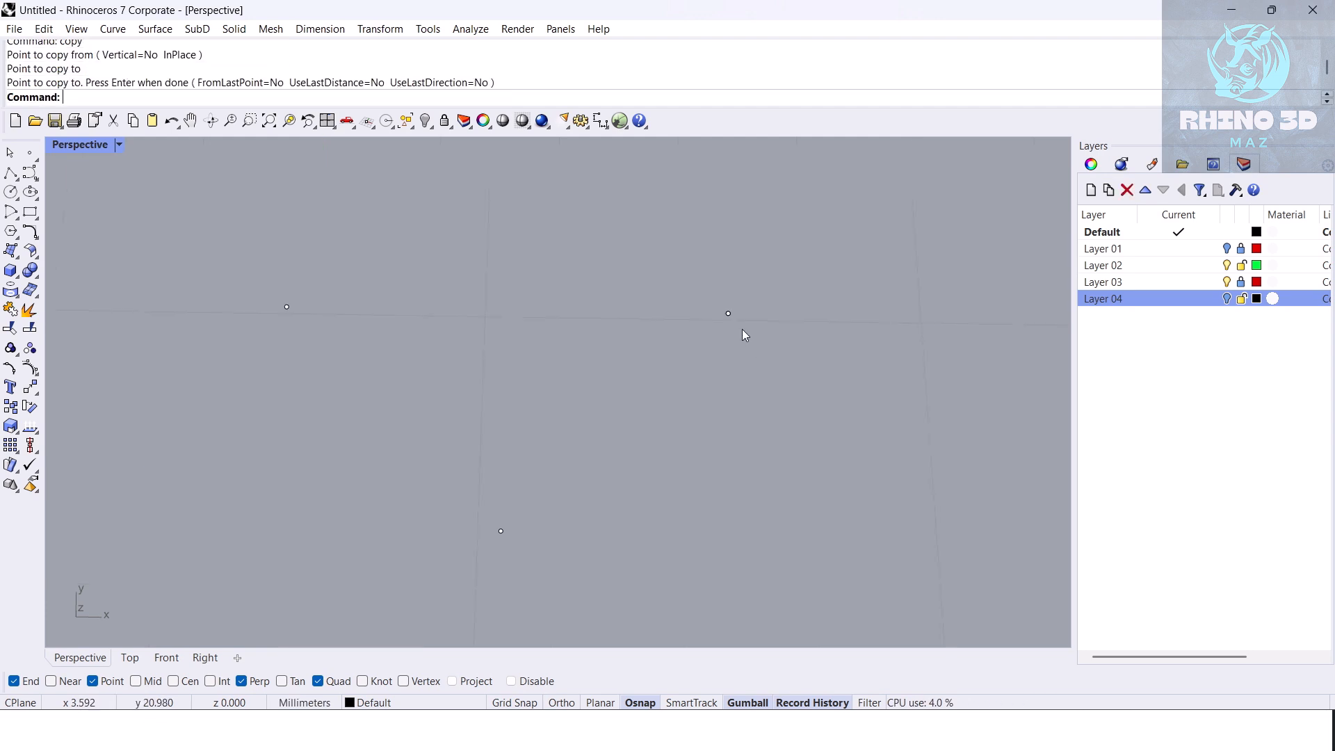
{"action": "left_click", "coordinate": [727, 314]}
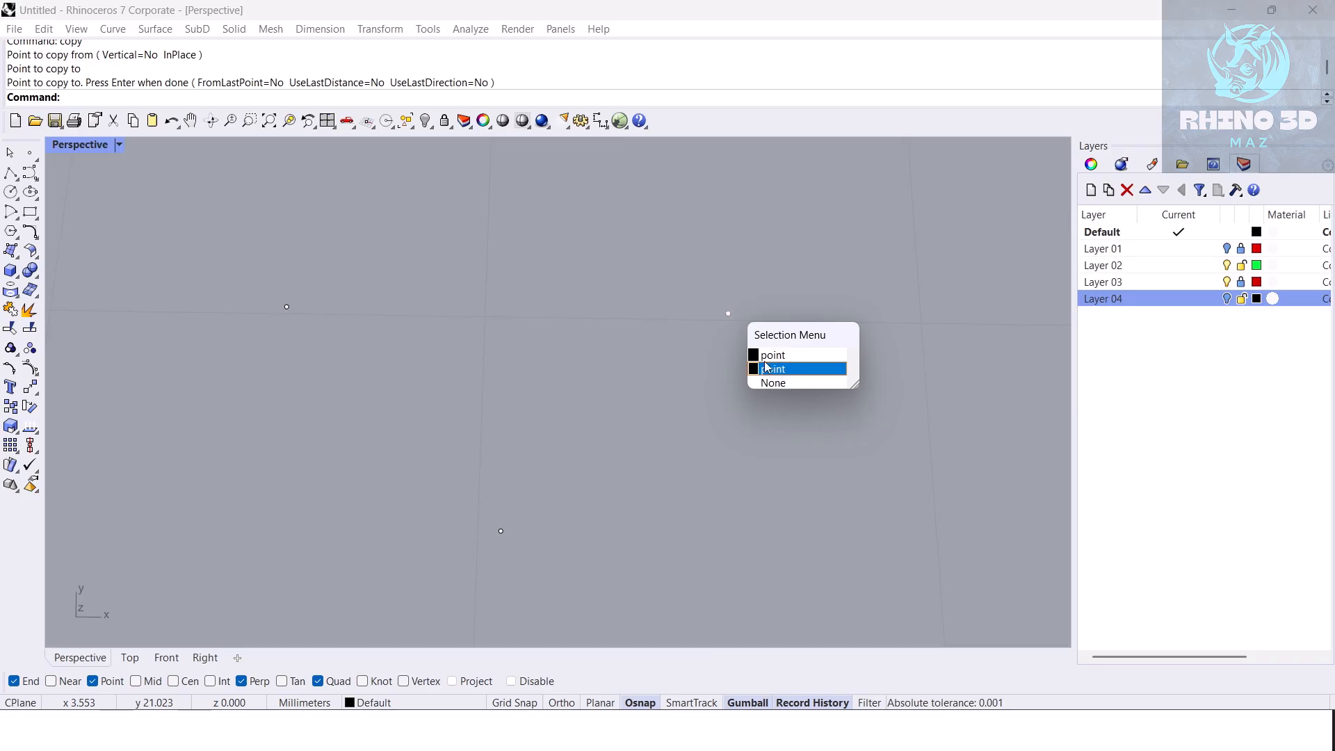
{"action": "left_click", "coordinate": [782, 368]}
{"action": "key", "text": "ctrl+z"}
Step: Mirror the point rows below the uppermost row across a line through that row, parallel to the X axis
{"action": "scroll", "coordinate": [603, 351], "scroll_direction": "up", "scroll_amount": 5}
{"action": "left_click_drag", "start_coordinate": [290, 292], "coordinate": [723, 436]}
{"action": "type", "text": "Mirror"}
{"action": "key", "text": "Return"}
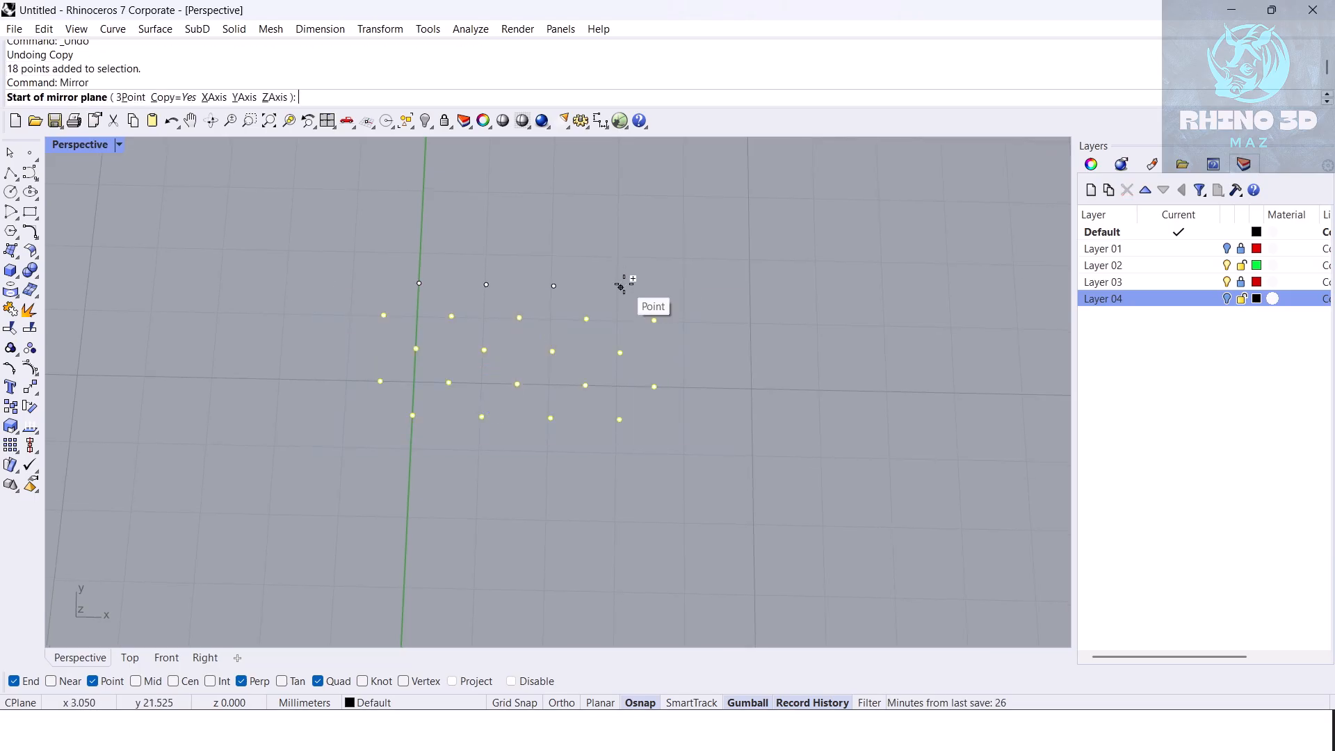
{"action": "left_click", "coordinate": [620, 285]}
{"action": "left_click", "coordinate": [754, 296], "text": "shift"}
{"action": "right_click_drag", "start_coordinate": [754, 296], "coordinate": [696, 358], "text": "shift"}
{"action": "left_click", "coordinate": [420, 293]}
Step: Repeat the mirror on the enlarged pattern, reflecting all rows below its new uppermost row upward across that row
{"action": "left_click_drag", "start_coordinate": [252, 230], "coordinate": [644, 527]}
{"action": "right_click", "coordinate": [589, 217]}
{"action": "left_click", "coordinate": [567, 221]}
{"action": "left_click", "coordinate": [624, 219], "text": "shift"}
{"action": "scroll", "coordinate": [643, 342], "scroll_direction": "down", "scroll_amount": 6}
{"action": "right_click_drag", "start_coordinate": [682, 426], "coordinate": [653, 418]}
{"action": "left_click", "coordinate": [414, 214]}
Step: Mirror all points except the outermost column sideways across a line through that column, parallel to the Y axis
{"action": "left_click_drag", "start_coordinate": [379, 194], "coordinate": [584, 518]}
{"action": "scroll", "coordinate": [595, 439], "scroll_direction": "up", "scroll_amount": 2}
{"action": "right_click", "coordinate": [595, 439]}
{"action": "left_click", "coordinate": [590, 448]}
{"action": "left_click", "coordinate": [602, 543], "text": "shift"}
{"action": "right_click_drag", "start_coordinate": [603, 548], "coordinate": [540, 549], "text": "shift"}
{"action": "left_click", "coordinate": [539, 549]}
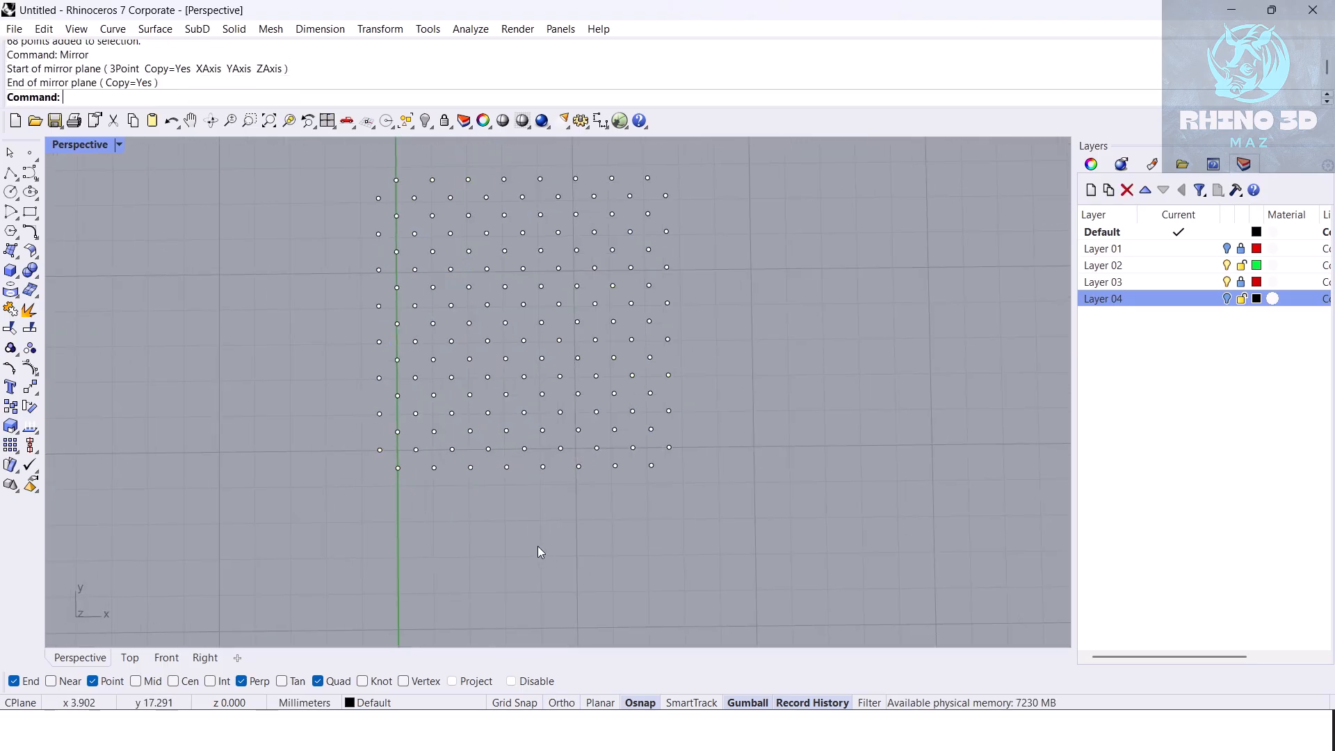
Step: Double the pattern's width again by mirroring the points across a line parallel to the Y axis through the new outermost points
{"action": "left_click_drag", "start_coordinate": [340, 157], "coordinate": [661, 506]}
{"action": "right_click_drag", "start_coordinate": [671, 467], "coordinate": [657, 478], "text": "shift"}
{"action": "right_click", "coordinate": [657, 478]}
{"action": "left_click", "coordinate": [655, 459]}
{"action": "left_click", "coordinate": [663, 486], "text": "shift"}
{"action": "right_click_drag", "start_coordinate": [662, 544], "coordinate": [611, 530], "text": "shift"}
{"action": "scroll", "coordinate": [610, 530], "scroll_direction": "down", "scroll_amount": 6}
{"action": "left_click", "coordinate": [606, 538]}
Step: Select the whole pattern, deselect its uppermost row, and mirror the rest upward across that row, parallel to the X axis
{"action": "left_click_drag", "start_coordinate": [421, 344], "coordinate": [841, 578]}
{"action": "scroll", "coordinate": [741, 352], "scroll_direction": "up", "scroll_amount": 2}
{"action": "right_click_drag", "start_coordinate": [748, 337], "coordinate": [778, 304]}
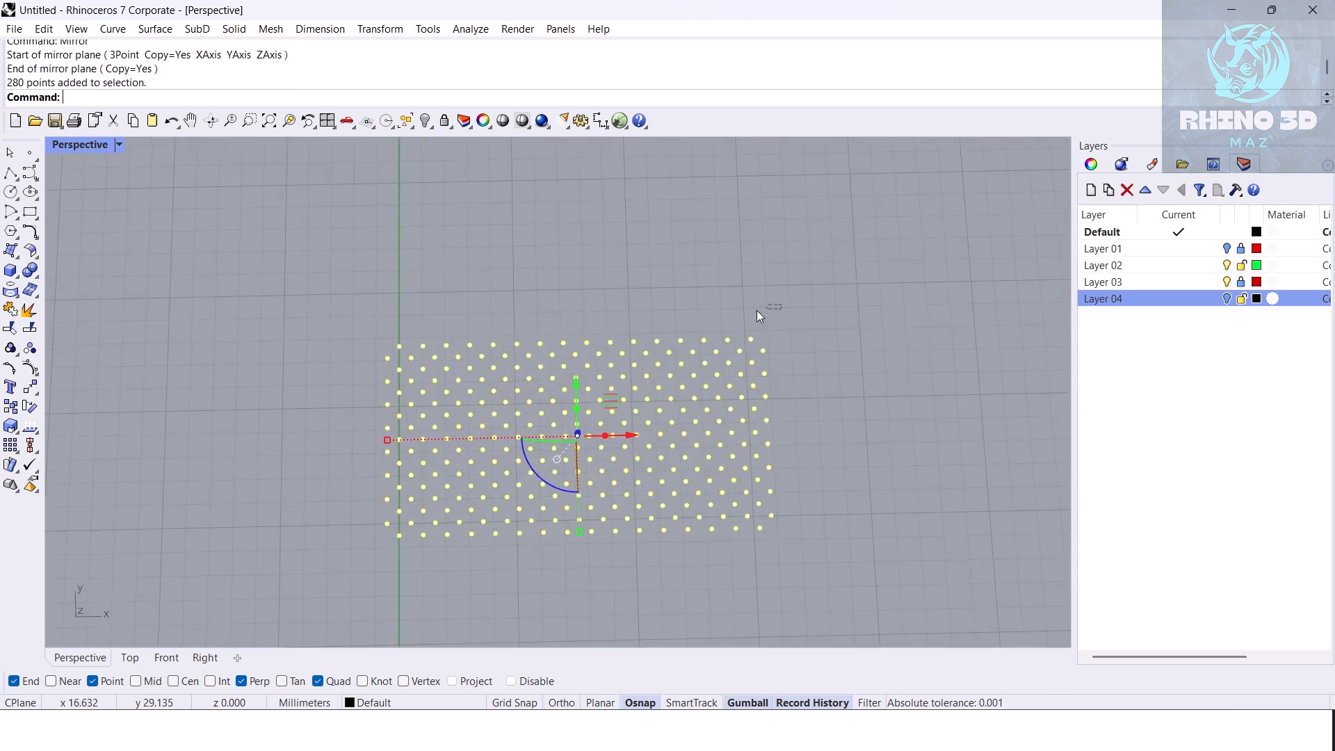
{"action": "left_click_drag", "start_coordinate": [365, 345], "coordinate": [366, 345], "text": "ctrl"}
{"action": "right_click_drag", "start_coordinate": [730, 335], "coordinate": [762, 375]}
{"action": "right_click", "coordinate": [770, 332]}
{"action": "left_click", "coordinate": [748, 326]}
{"action": "left_click", "coordinate": [831, 326], "text": "shift"}
{"action": "key", "text": "Escape"}
{"action": "scroll", "coordinate": [758, 362], "scroll_direction": "down", "scroll_amount": 3}
Step: In the Top view, mirror the points sideways across a vertical line through the outermost column
{"action": "left_click", "coordinate": [131, 656]}
{"action": "scroll", "coordinate": [427, 478], "scroll_direction": "down", "scroll_amount": 20}
{"action": "scroll", "coordinate": [458, 376], "scroll_direction": "up", "scroll_amount": 6}
{"action": "left_click_drag", "start_coordinate": [278, 236], "coordinate": [691, 637]}
{"action": "right_click", "coordinate": [701, 549]}
{"action": "left_click", "coordinate": [696, 578]}
{"action": "left_click", "coordinate": [712, 620], "text": "shift"}
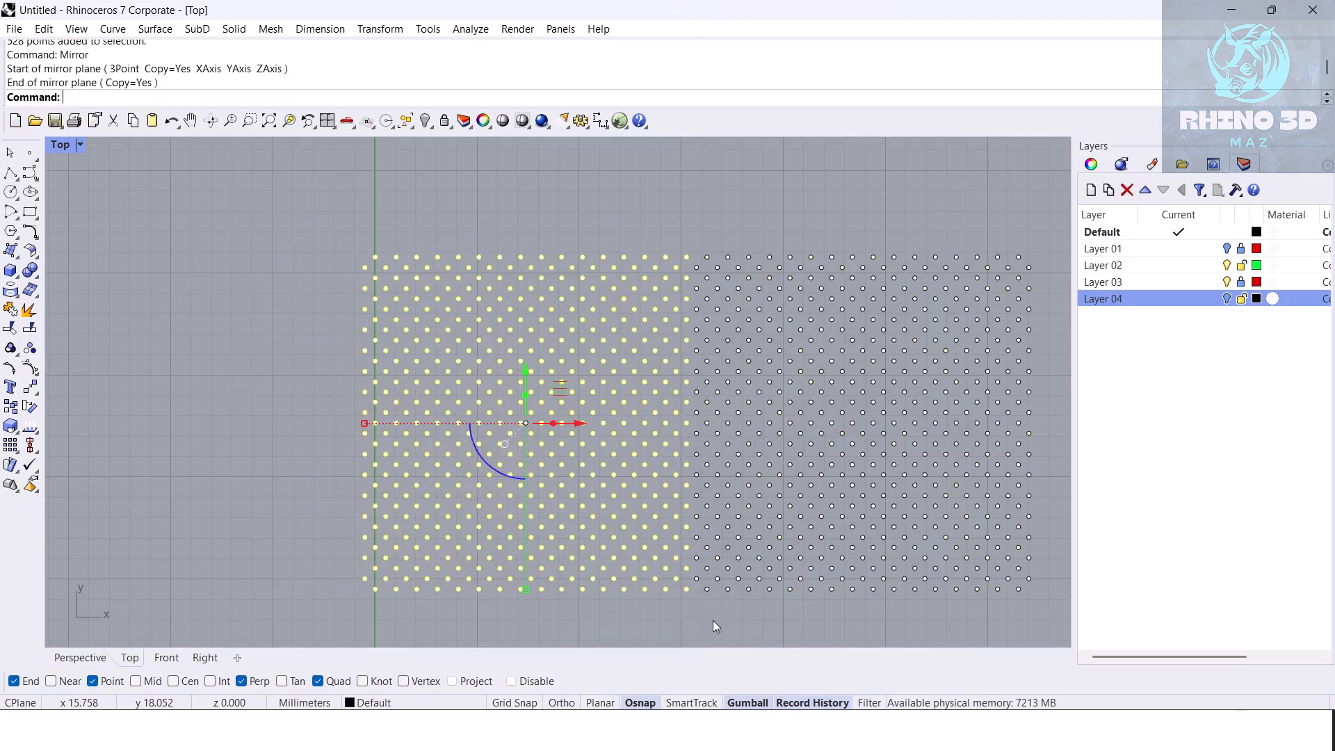
{"action": "scroll", "coordinate": [491, 506], "scroll_direction": "down", "scroll_amount": 6}
{"action": "key", "text": "Escape"}
Step: In the Top view, mirror the points below the uppermost row upward across a horizontal line through that row
{"action": "left_click_drag", "start_coordinate": [335, 598], "coordinate": [855, 372]}
{"action": "scroll", "coordinate": [850, 378], "scroll_direction": "up", "scroll_amount": 3}
{"action": "right_click", "coordinate": [850, 379]}
{"action": "left_click", "coordinate": [742, 371]}
{"action": "left_click", "coordinate": [909, 367]}
{"action": "scroll", "coordinate": [751, 417], "scroll_direction": "down", "scroll_amount": 5}
{"action": "key", "text": "Escape"}
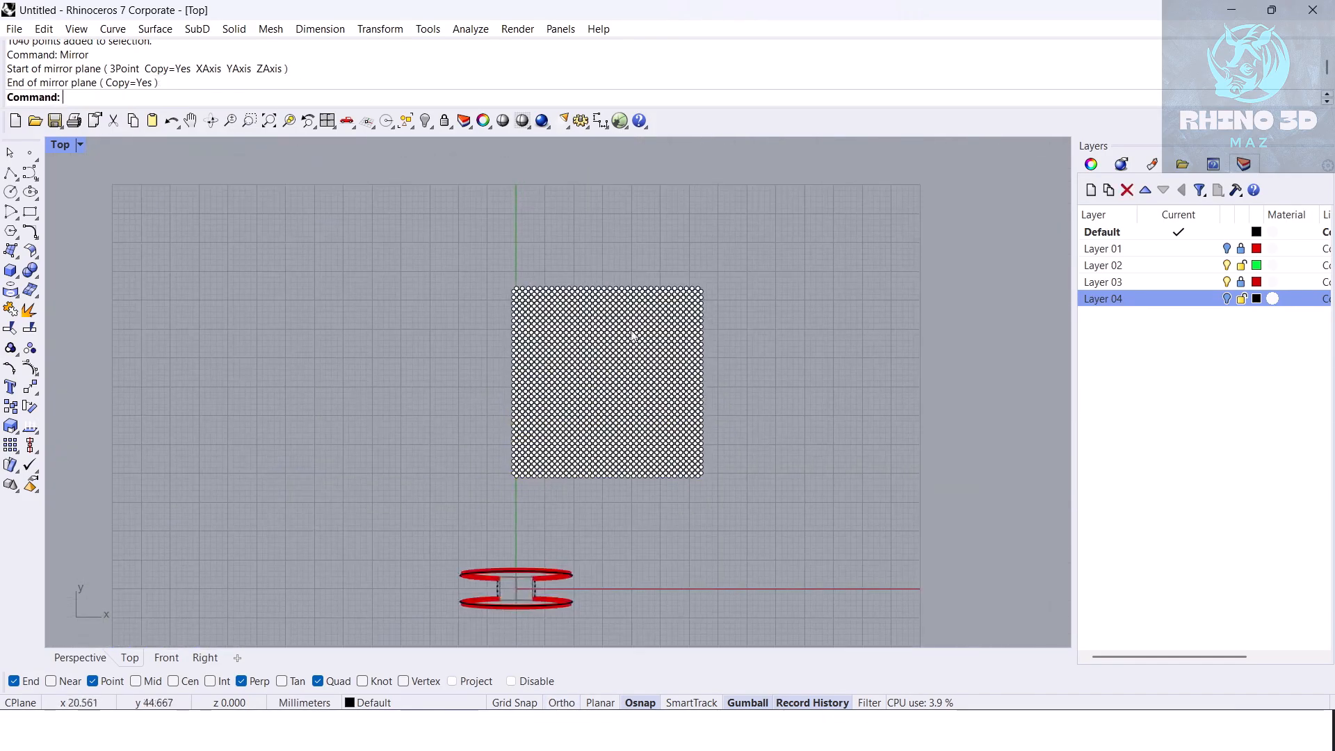
Step: Mirror the square point field sideways once more across its outermost column to form a wide rectangular field
{"action": "scroll", "coordinate": [670, 369], "scroll_direction": "up", "scroll_amount": 3}
{"action": "left_click_drag", "start_coordinate": [411, 246], "coordinate": [749, 598]}
{"action": "scroll", "coordinate": [737, 556], "scroll_direction": "up", "scroll_amount": 3}
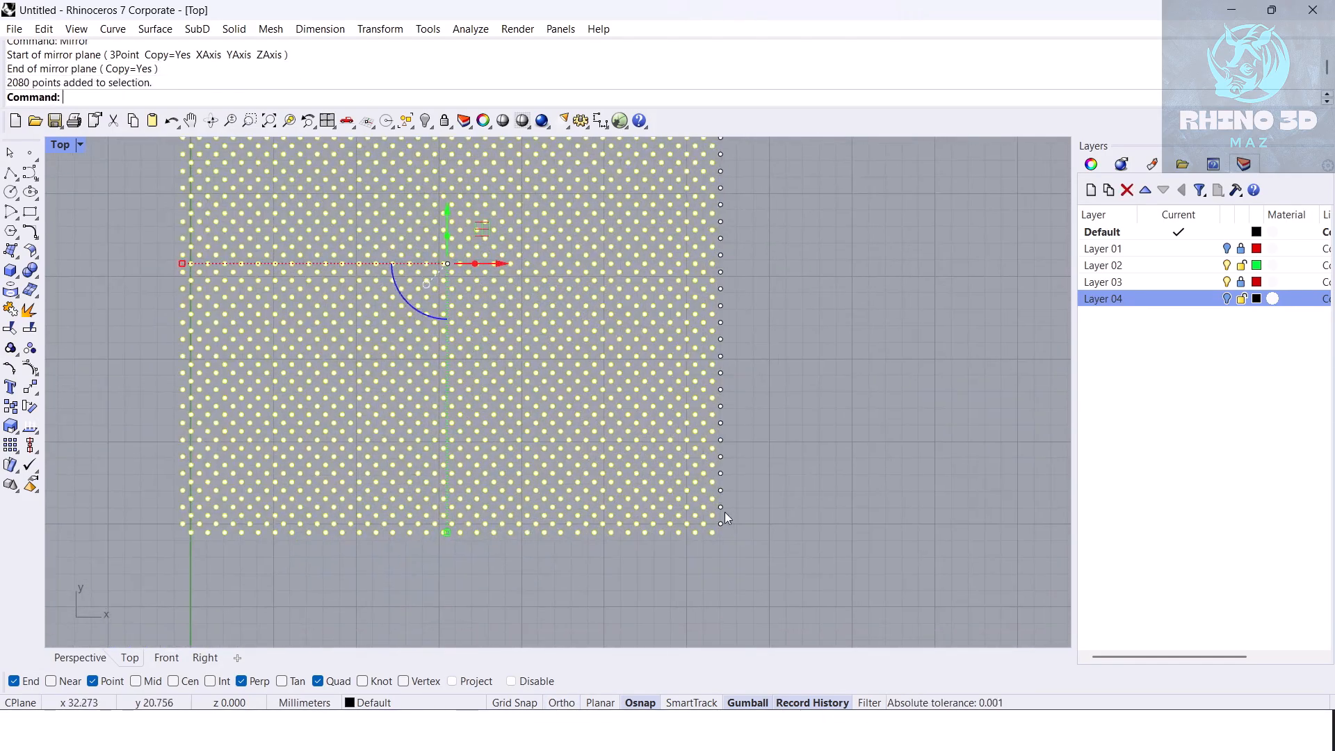
{"action": "right_click", "coordinate": [724, 527]}
{"action": "left_click", "coordinate": [721, 524]}
{"action": "left_click", "coordinate": [720, 579], "text": "shift"}
{"action": "key", "text": "Escape"}
{"action": "scroll", "coordinate": [734, 592], "scroll_direction": "down", "scroll_amount": 6}
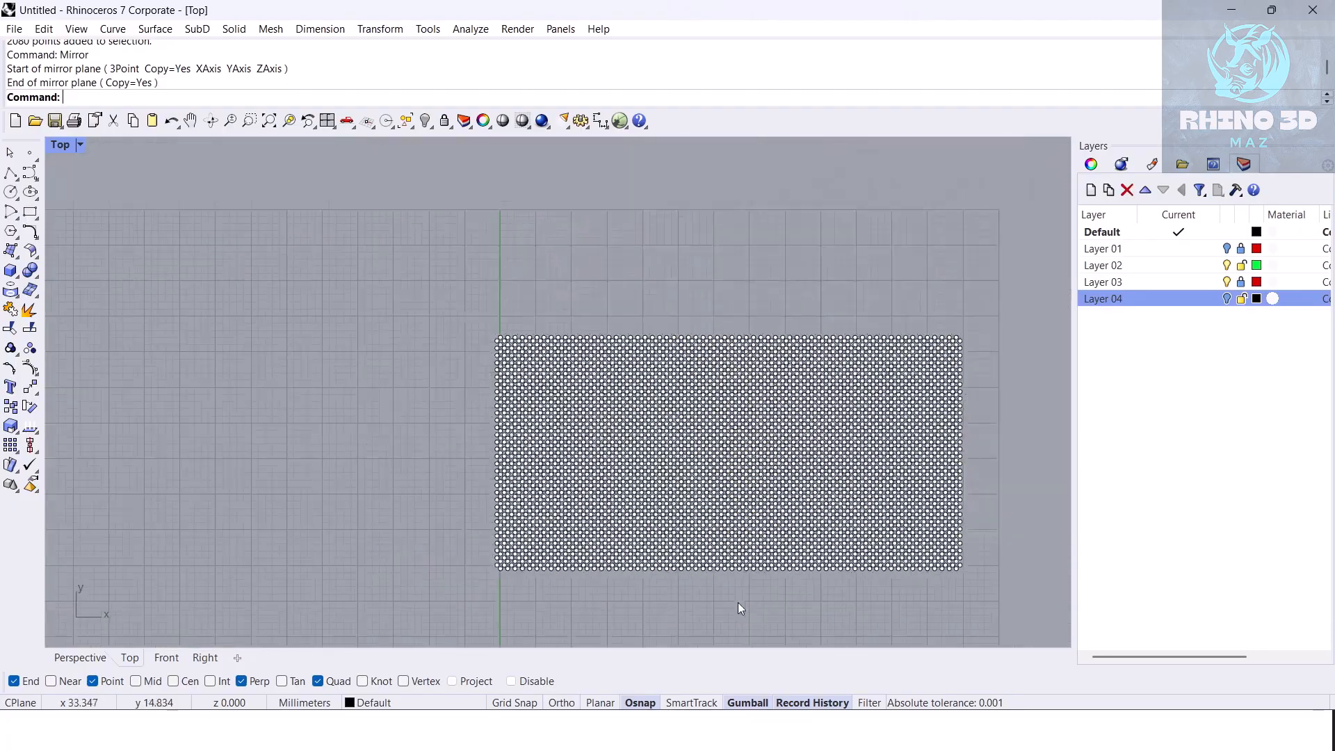
Step: Select the complete point field and group it
{"action": "scroll", "coordinate": [440, 403], "scroll_direction": "down", "scroll_amount": 4}
{"action": "left_click_drag", "start_coordinate": [370, 294], "coordinate": [862, 549]}
{"action": "key", "text": "ctrl+g"}
{"action": "key", "text": "Escape"}
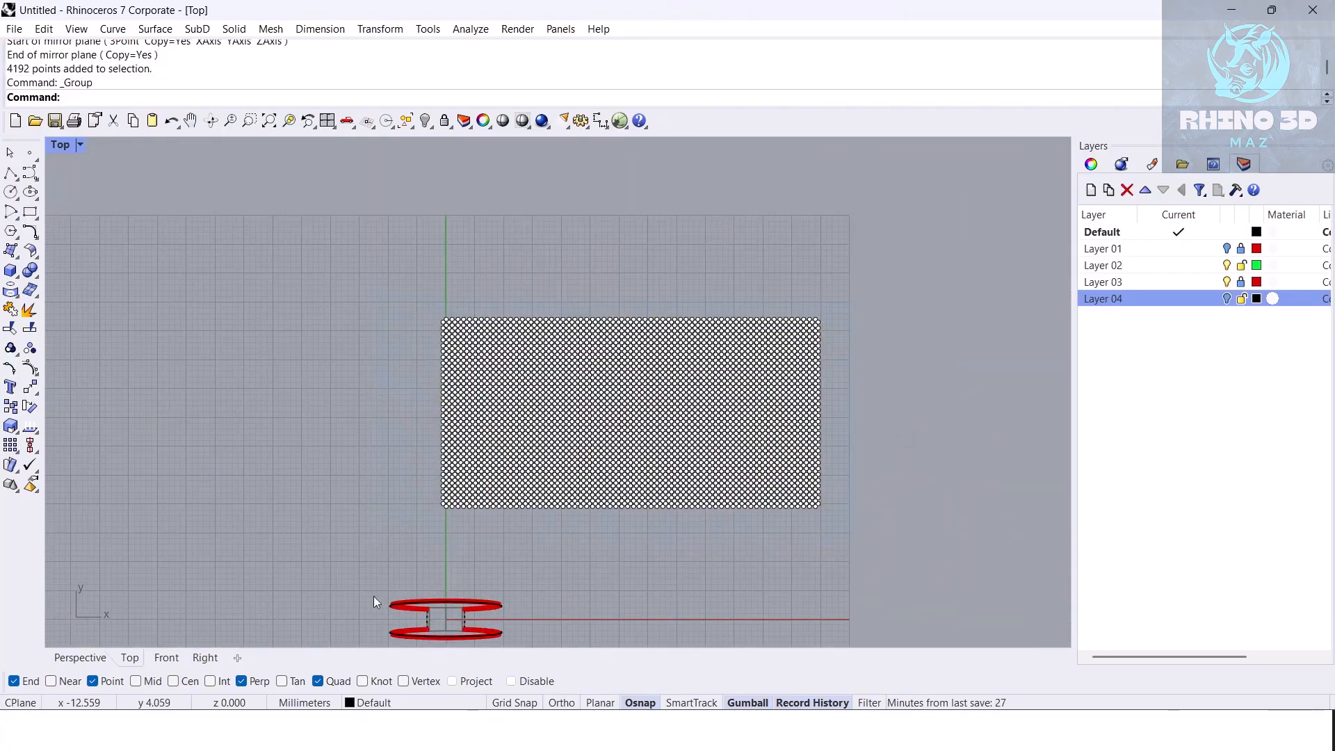
Step: In the Perspective view, create a sphere of 0.7 mm diameter centred on the corner point of the field nearest the ring
{"action": "left_click", "coordinate": [80, 657]}
{"action": "right_click_drag", "start_coordinate": [389, 299], "coordinate": [438, 378]}
{"action": "scroll", "coordinate": [438, 379], "scroll_direction": "down", "scroll_amount": 6}
{"action": "scroll", "coordinate": [438, 379], "scroll_direction": "up", "scroll_amount": 4}
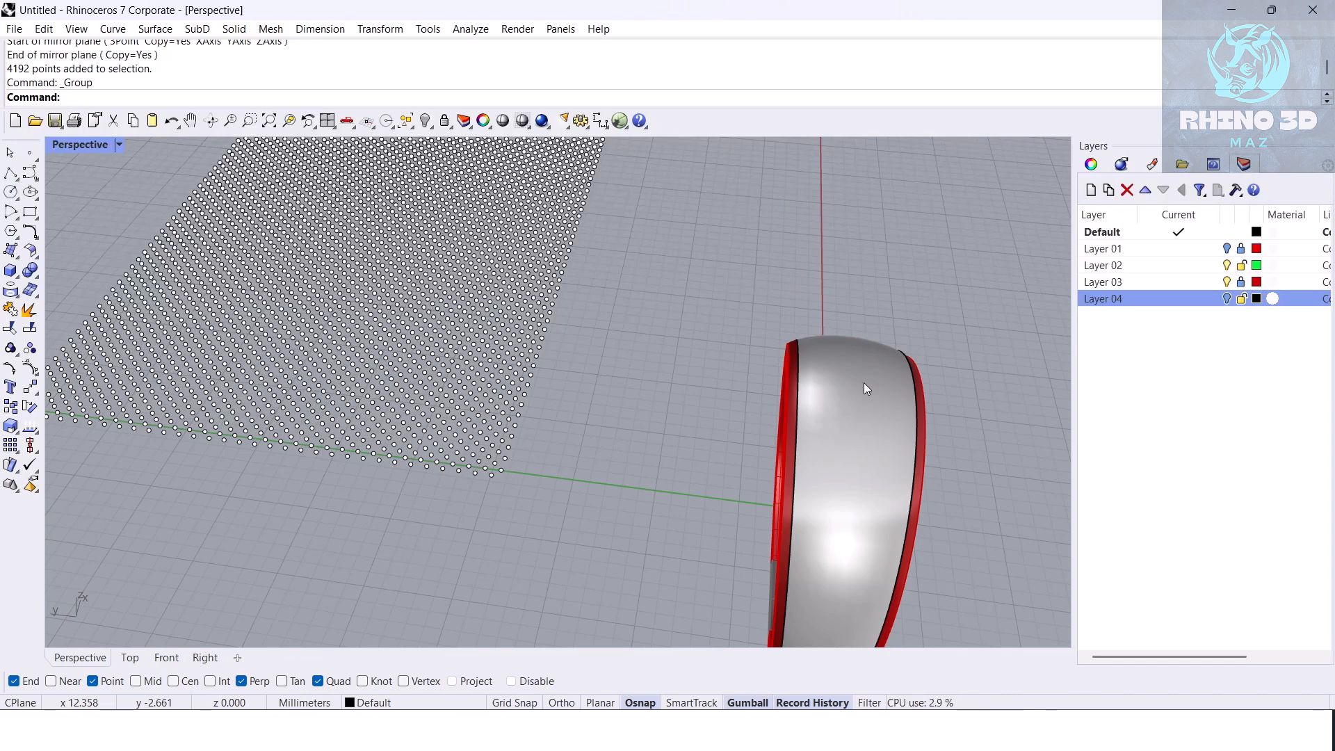
{"action": "scroll", "coordinate": [521, 403], "scroll_direction": "up", "scroll_amount": 4}
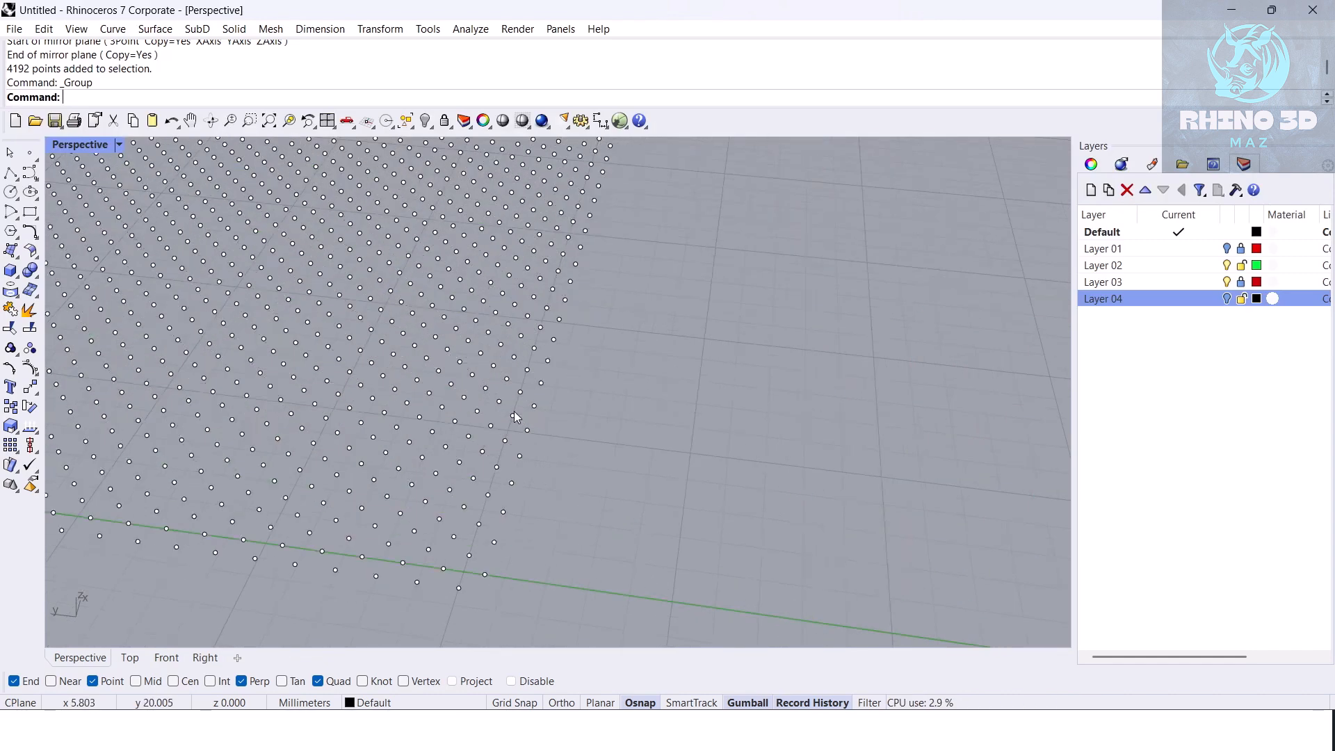
{"action": "scroll", "coordinate": [513, 413], "scroll_direction": "down", "scroll_amount": 4}
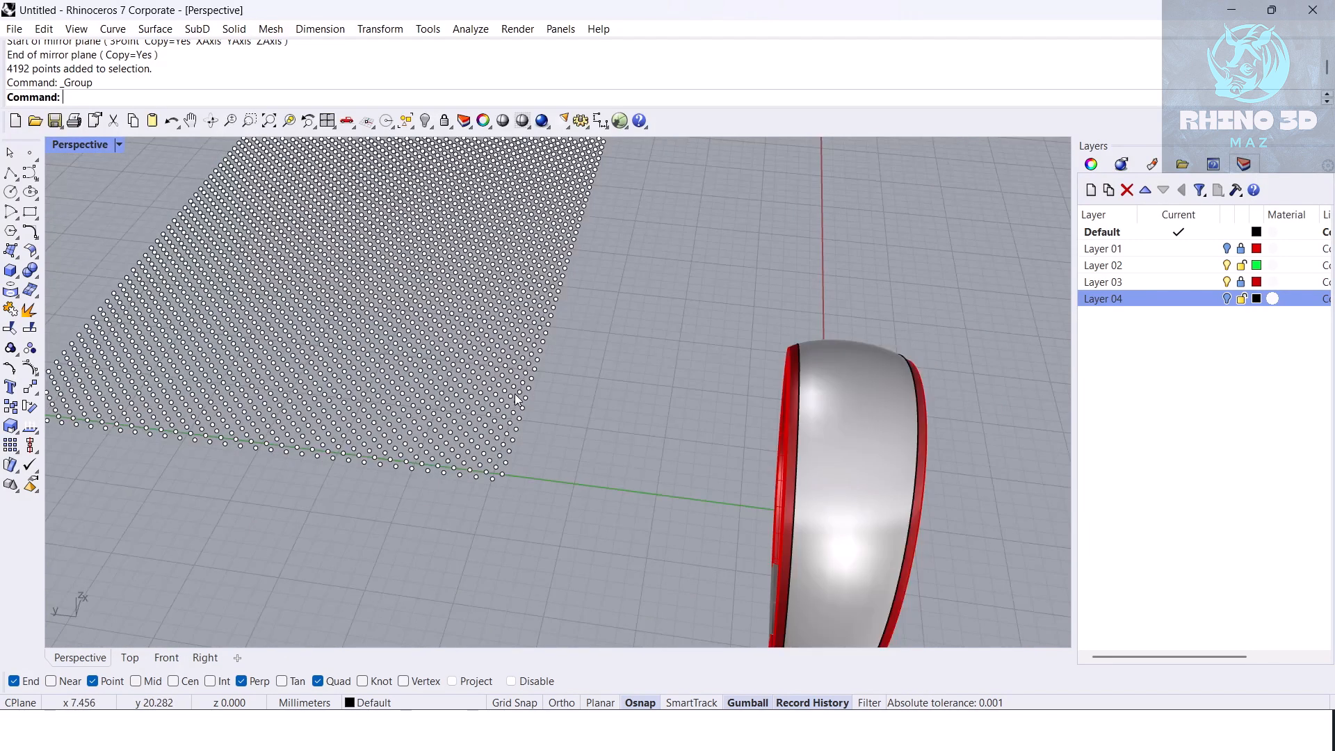
{"action": "left_click", "coordinate": [17, 275]}
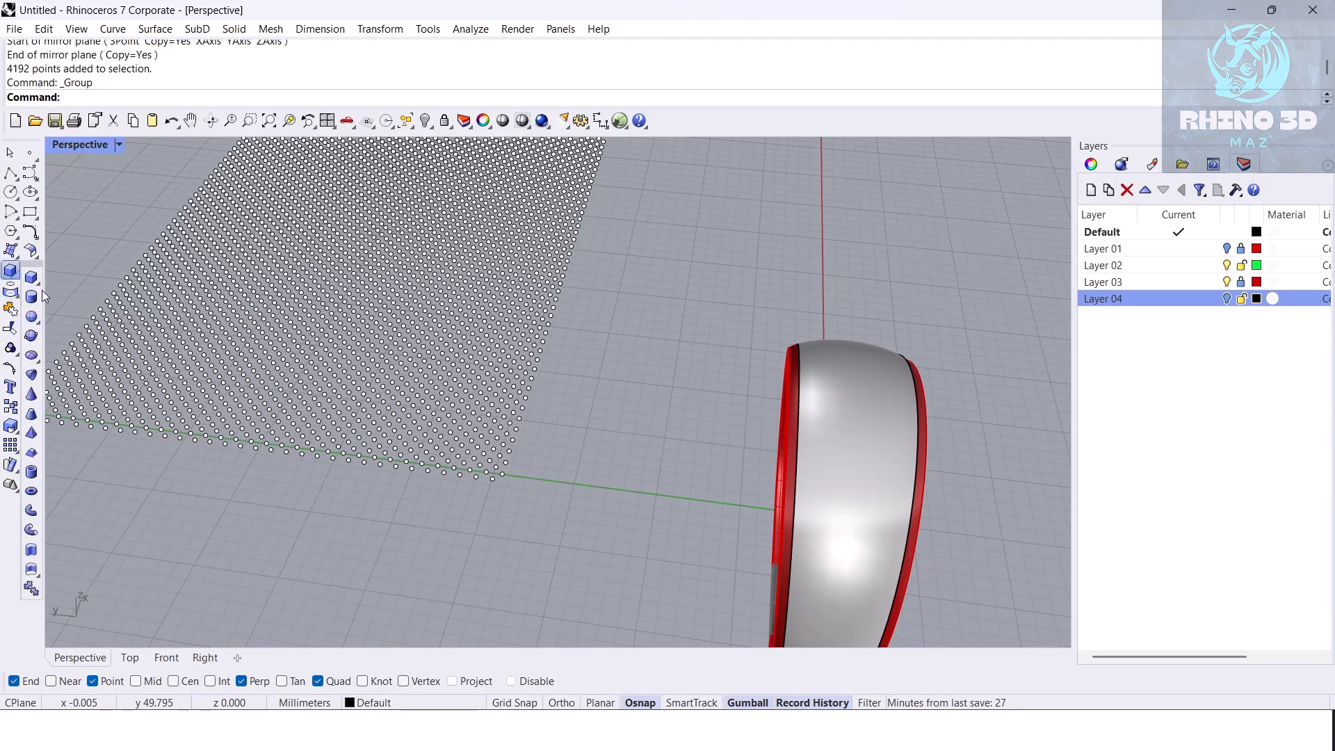
{"action": "left_click", "coordinate": [32, 317]}
{"action": "scroll", "coordinate": [536, 529], "scroll_direction": "up", "scroll_amount": 3}
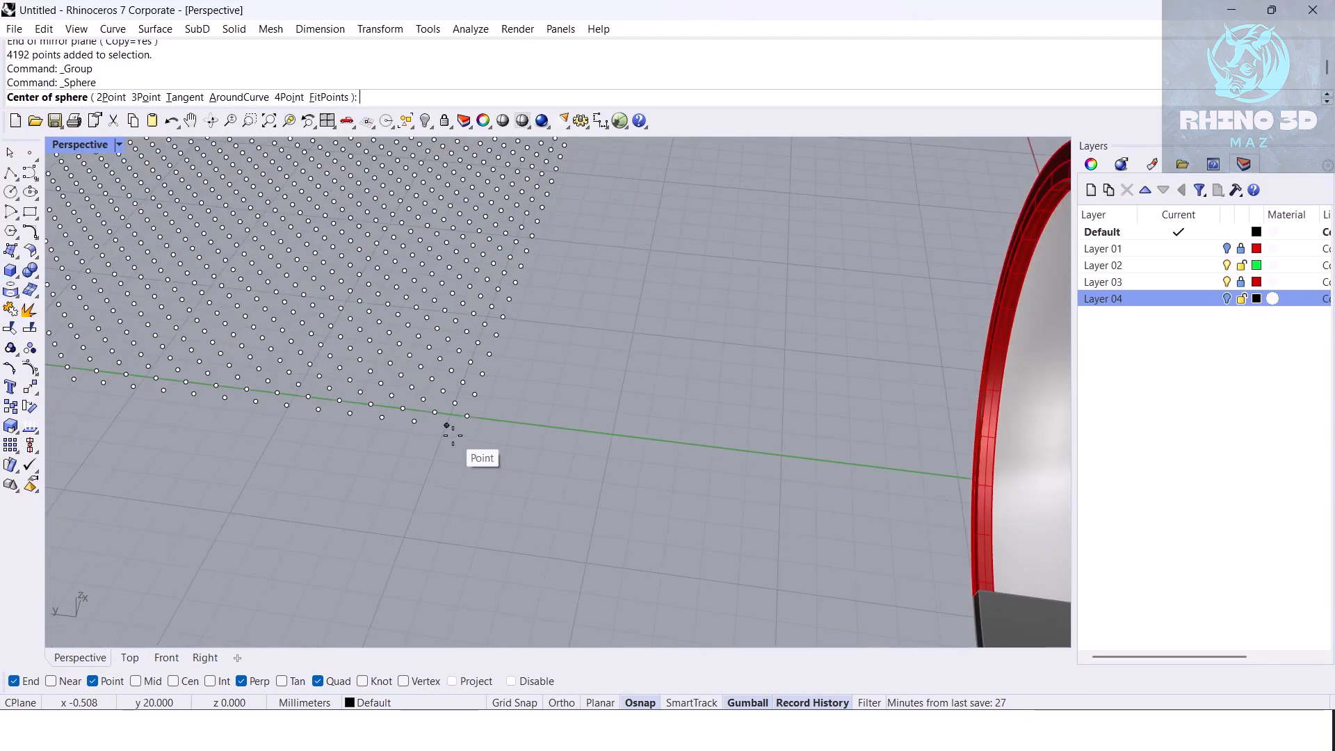
{"action": "left_click", "coordinate": [447, 426]}
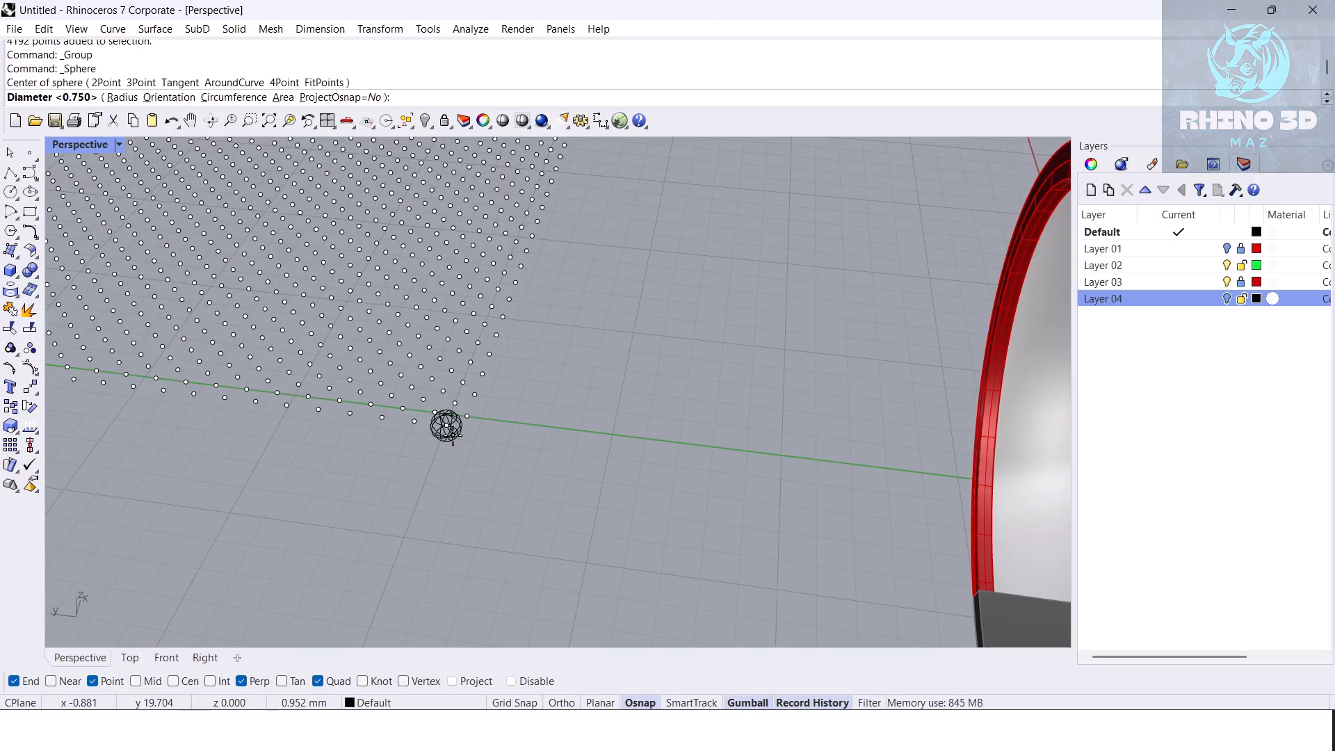
{"action": "type", "text": "d"}
{"action": "key", "text": "Return"}
{"action": "type", "text": ".7"}
{"action": "key", "text": "Return"}
{"action": "scroll", "coordinate": [453, 435], "scroll_direction": "up", "scroll_amount": 3}
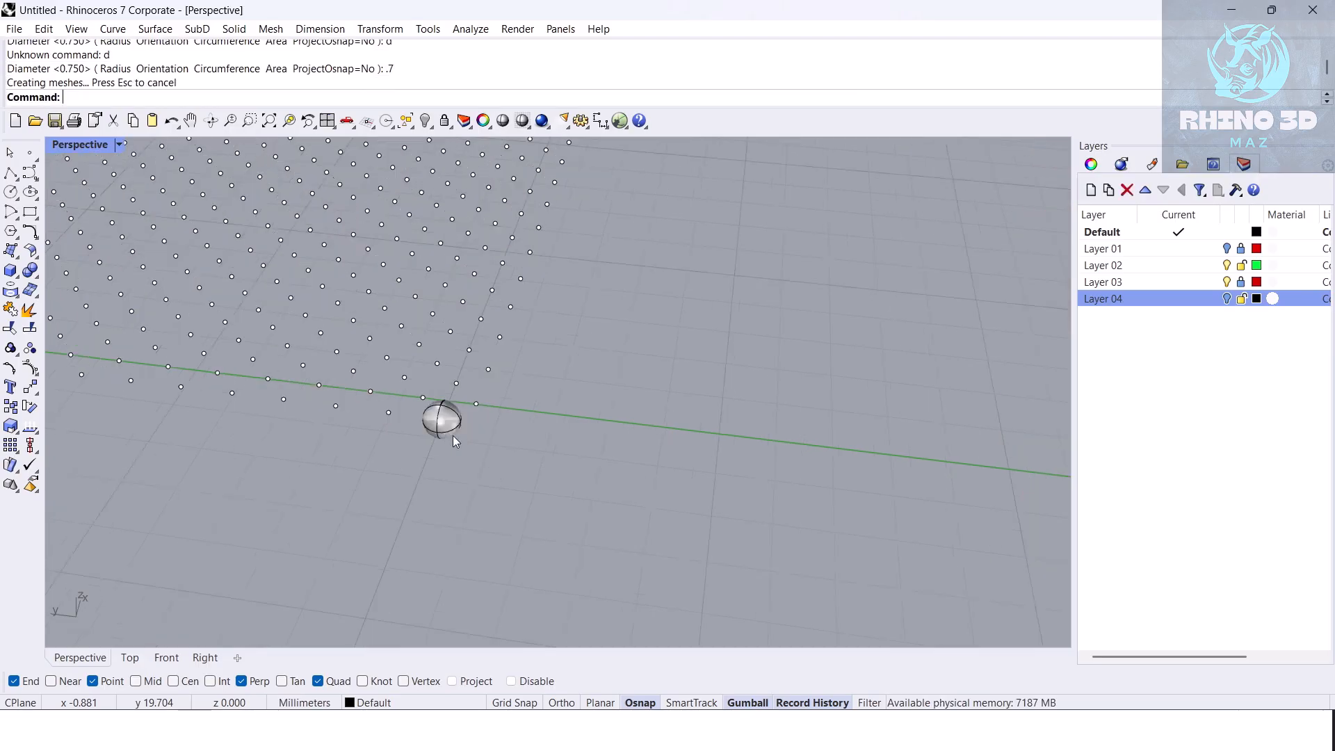
Step: Copy the sphere onto the next two points along the edge of the point field
{"action": "left_click", "coordinate": [456, 428]}
{"action": "type", "text": "copy"}
{"action": "key", "text": "Return"}
{"action": "left_click", "coordinate": [454, 447]}
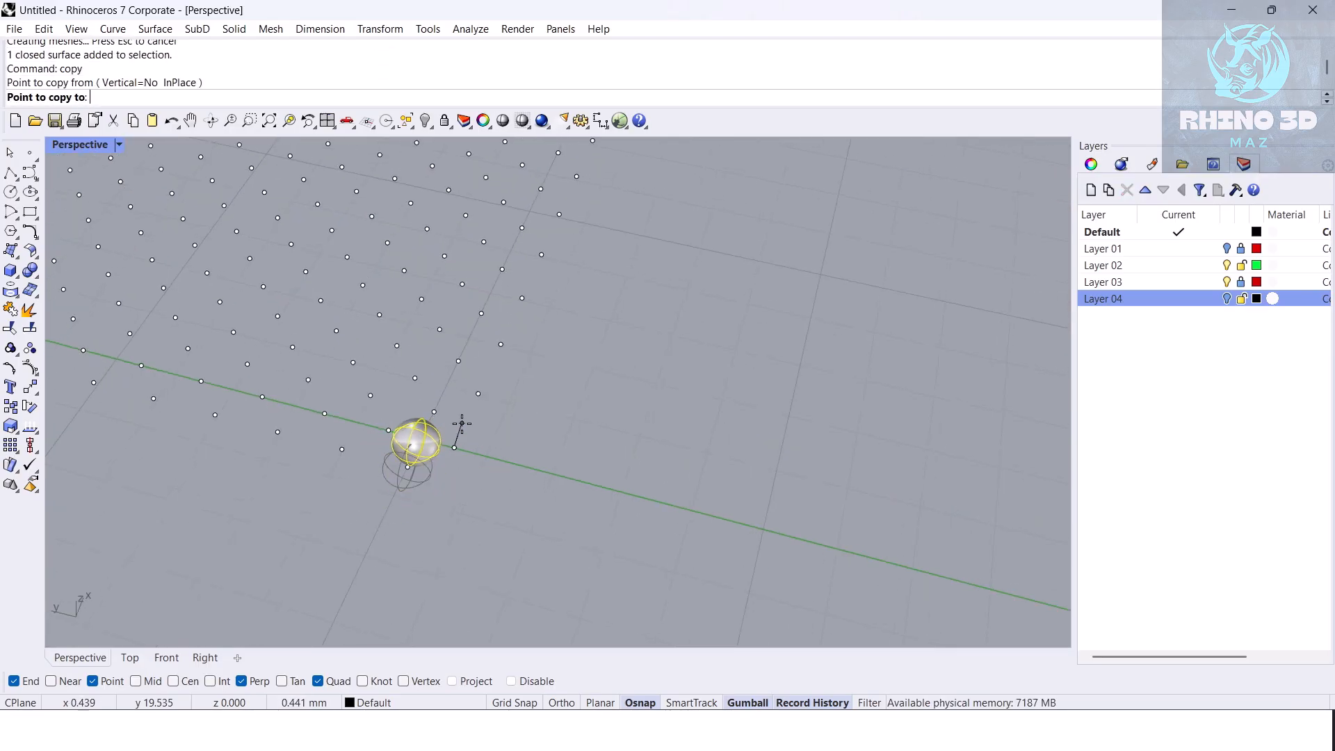
{"action": "left_click", "coordinate": [478, 396]}
{"action": "left_click", "coordinate": [501, 345]}
{"action": "right_click", "coordinate": [501, 348]}
Step: Select the three spheres and examine their size and spacing in relation to the ring band
{"action": "right_click_drag", "start_coordinate": [602, 413], "coordinate": [510, 399], "text": "shift"}
{"action": "left_click", "coordinate": [578, 432]}
{"action": "scroll", "coordinate": [542, 410], "scroll_direction": "down", "scroll_amount": 5}
{"action": "scroll", "coordinate": [485, 401], "scroll_direction": "up", "scroll_amount": 5}
{"action": "left_click", "coordinate": [424, 480]}
{"action": "left_click", "coordinate": [447, 422], "text": "shift"}
{"action": "left_click", "coordinate": [464, 379], "text": "shift"}
{"action": "scroll", "coordinate": [625, 348], "scroll_direction": "down", "scroll_amount": 3}
{"action": "right_click_drag", "start_coordinate": [626, 348], "coordinate": [544, 315], "text": "shift"}
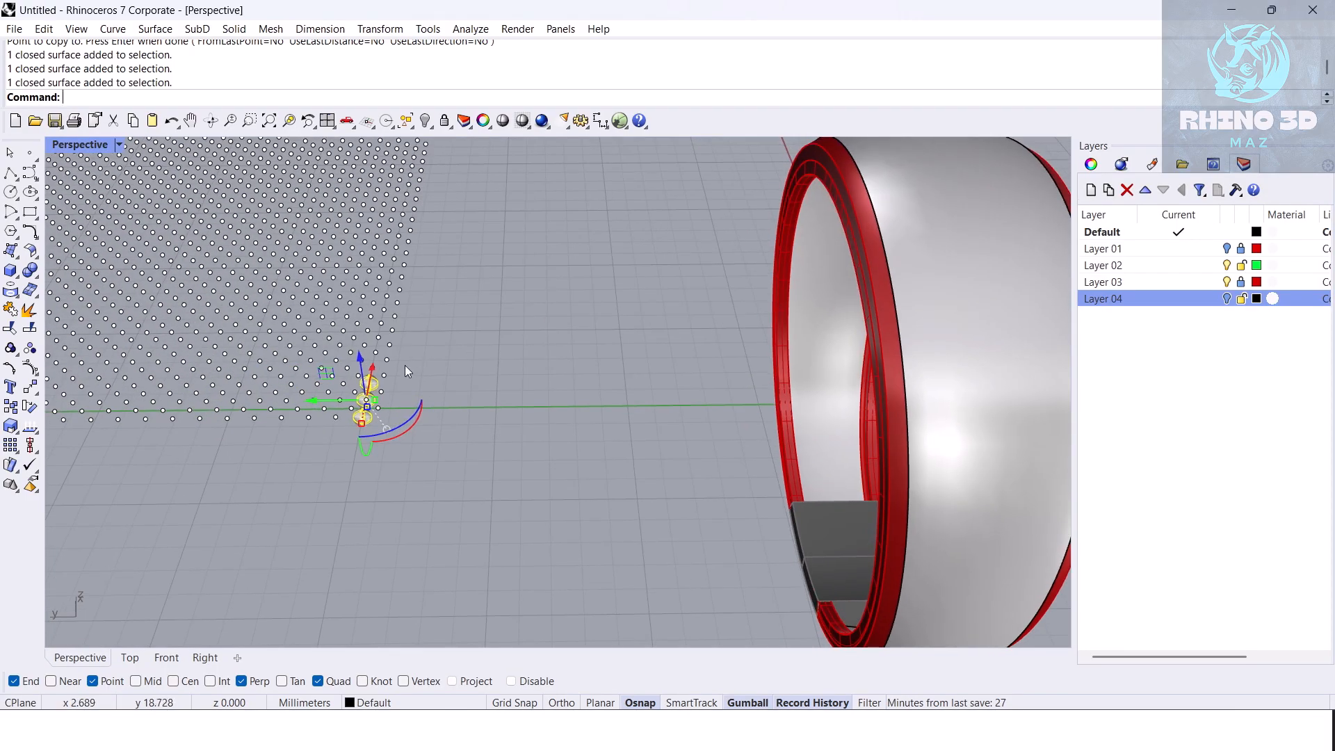
{"action": "scroll", "coordinate": [405, 368], "scroll_direction": "down", "scroll_amount": 6}
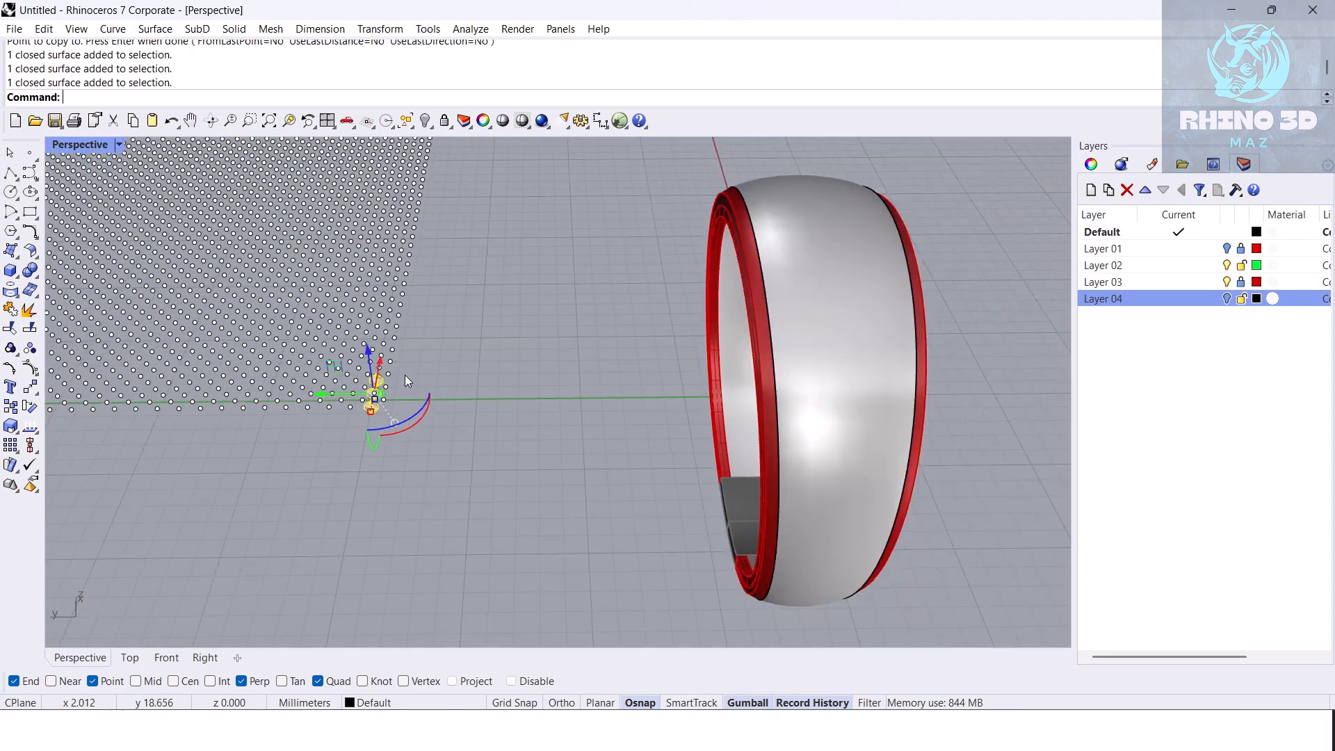
{"action": "right_click_drag", "start_coordinate": [542, 271], "coordinate": [606, 248]}
{"action": "right_click_drag", "start_coordinate": [690, 285], "coordinate": [568, 440]}
Step: Undo the sphere copies and the original sphere, and clear the selection
{"action": "key", "text": "ctrl+z"}
{"action": "scroll", "coordinate": [481, 407], "scroll_direction": "up", "scroll_amount": 7}
{"action": "key", "text": "ctrl+z"}
{"action": "left_click", "coordinate": [478, 374]}
{"action": "key", "text": "Escape"}
Step: Offset the ring's outer band surface 0.3 mm inward with OffsetSrf, with the direction flipped and Solid set to No
{"action": "right_click_drag", "start_coordinate": [586, 382], "coordinate": [650, 313]}
{"action": "left_click", "coordinate": [664, 341]}
{"action": "scroll", "coordinate": [633, 337], "scroll_direction": "up", "scroll_amount": 7}
{"action": "scroll", "coordinate": [645, 328], "scroll_direction": "down", "scroll_amount": 5}
{"action": "type", "text": "offset"}
{"action": "key", "text": "Down"}
{"action": "key", "text": "Down"}
{"action": "key", "text": "Return"}
{"action": "type", "text": "f"}
{"action": "key", "text": "Return"}
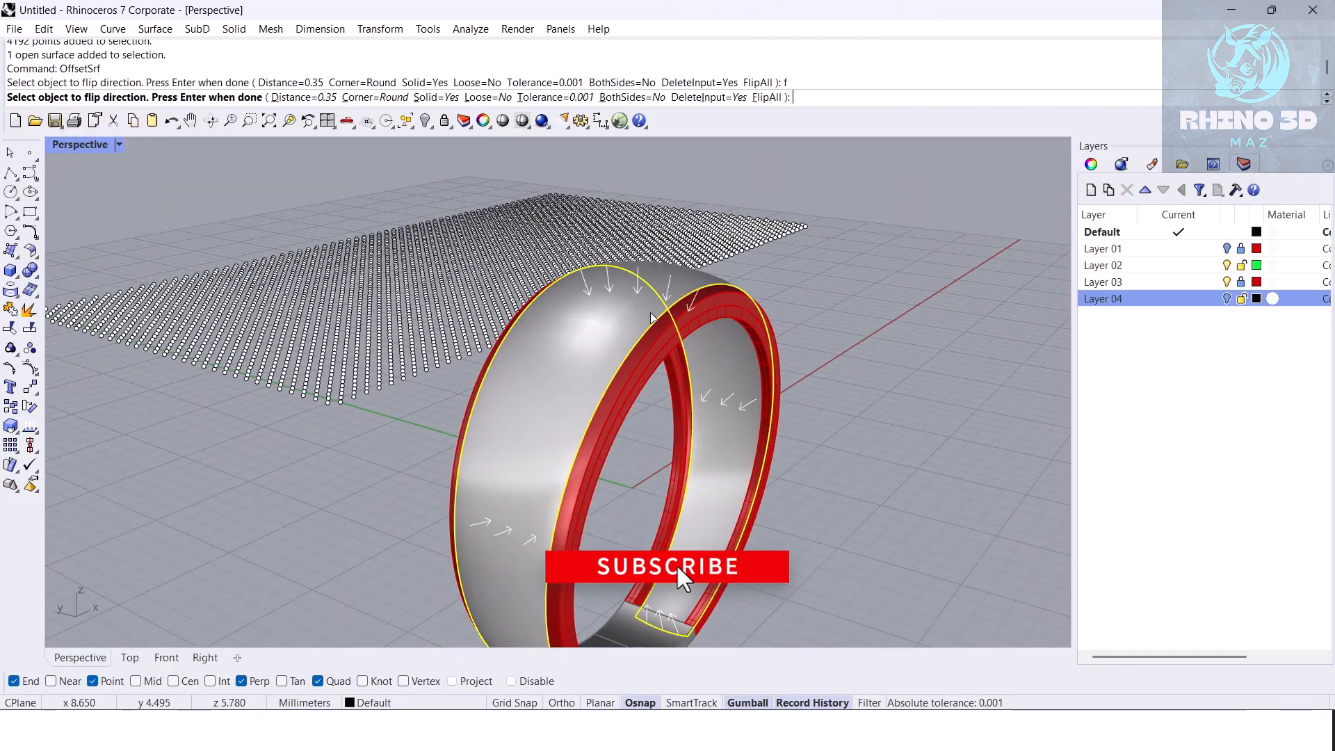
{"action": "scroll", "coordinate": [653, 321], "scroll_direction": "up", "scroll_amount": 3}
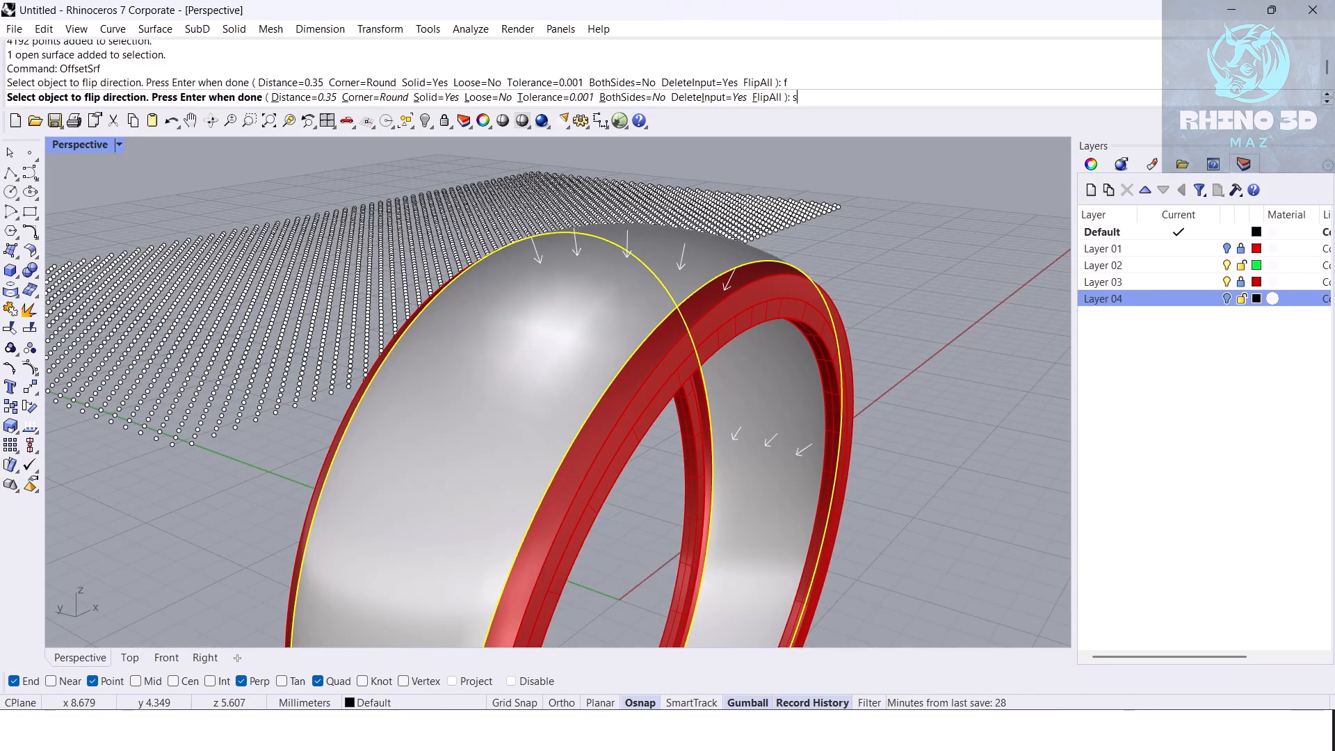
{"action": "type", "text": "s"}
{"action": "key", "text": "Return"}
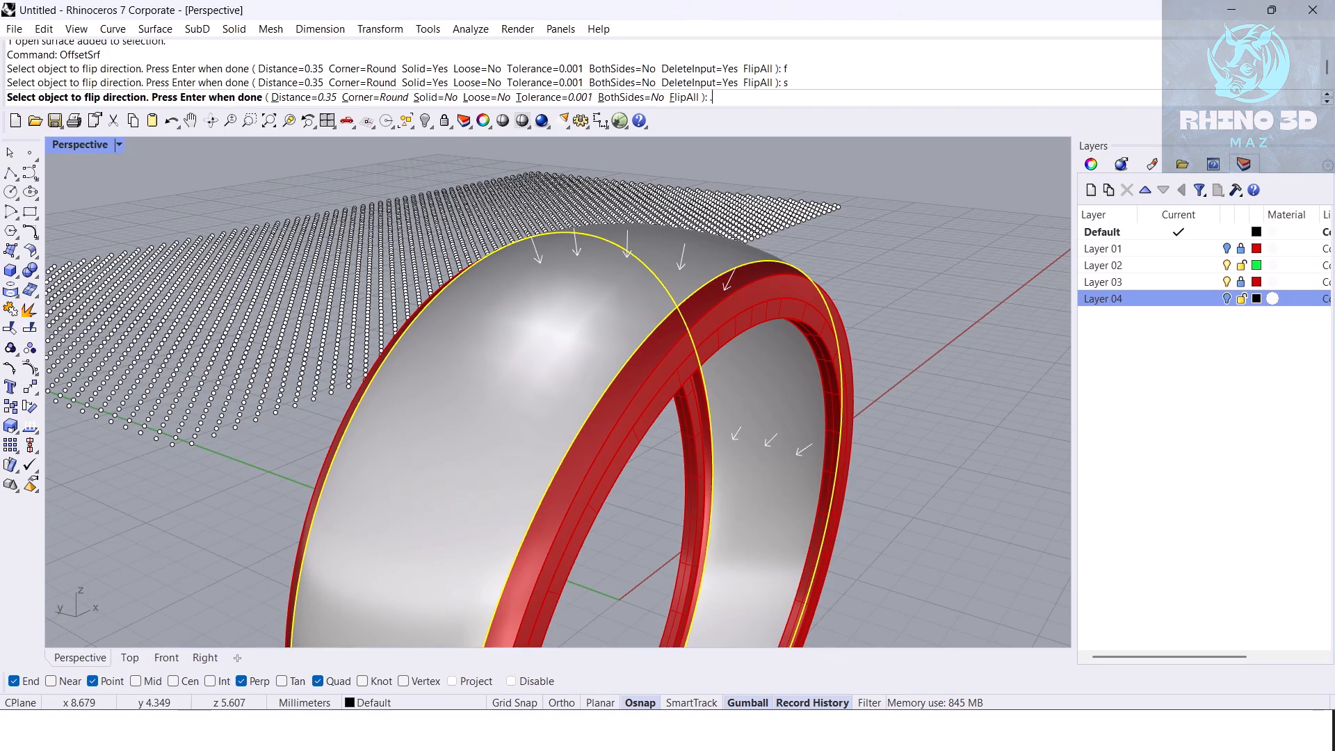
{"action": "key", "text": "Return"}
{"action": "key", "text": "Return"}
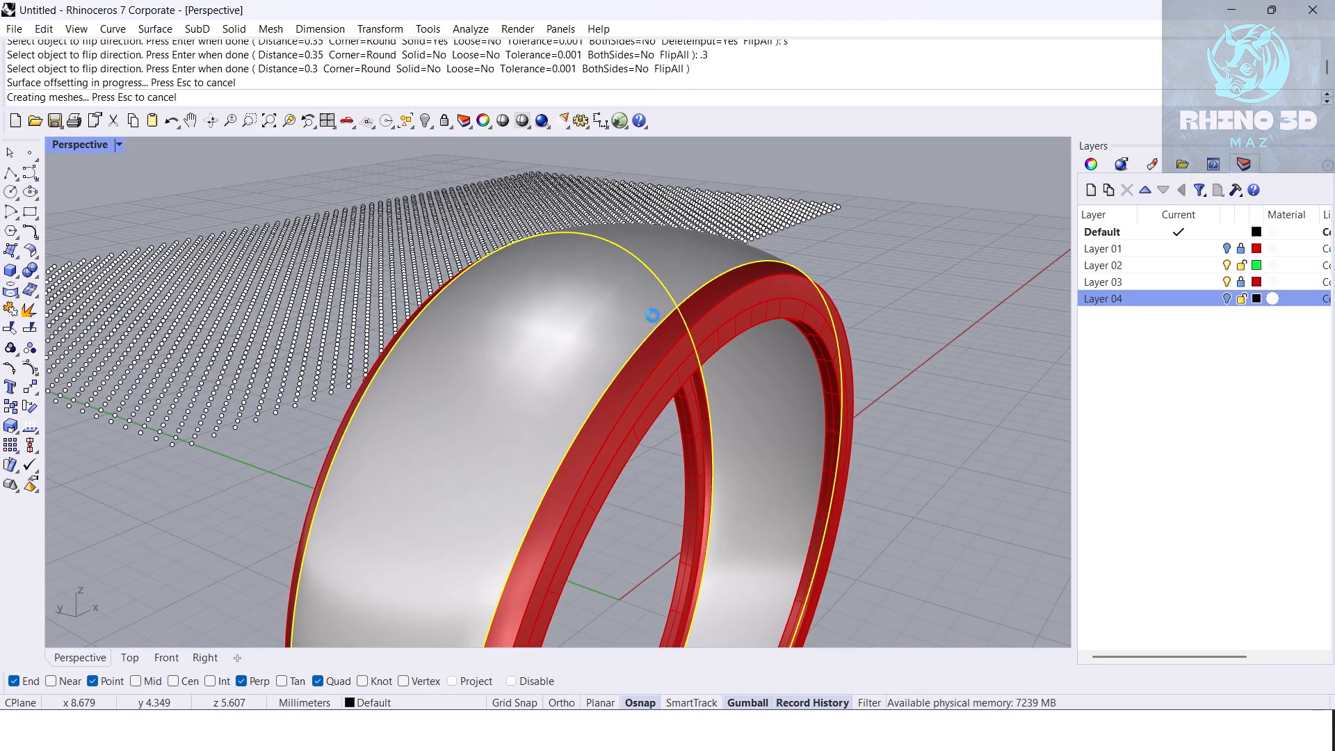
Step: Hide the original band surface, inspect the 0.3 mm offset against the red rims, and undo the hide and the offset
{"action": "key", "text": "ctrl+h"}
{"action": "right_click_drag", "start_coordinate": [652, 316], "coordinate": [750, 267]}
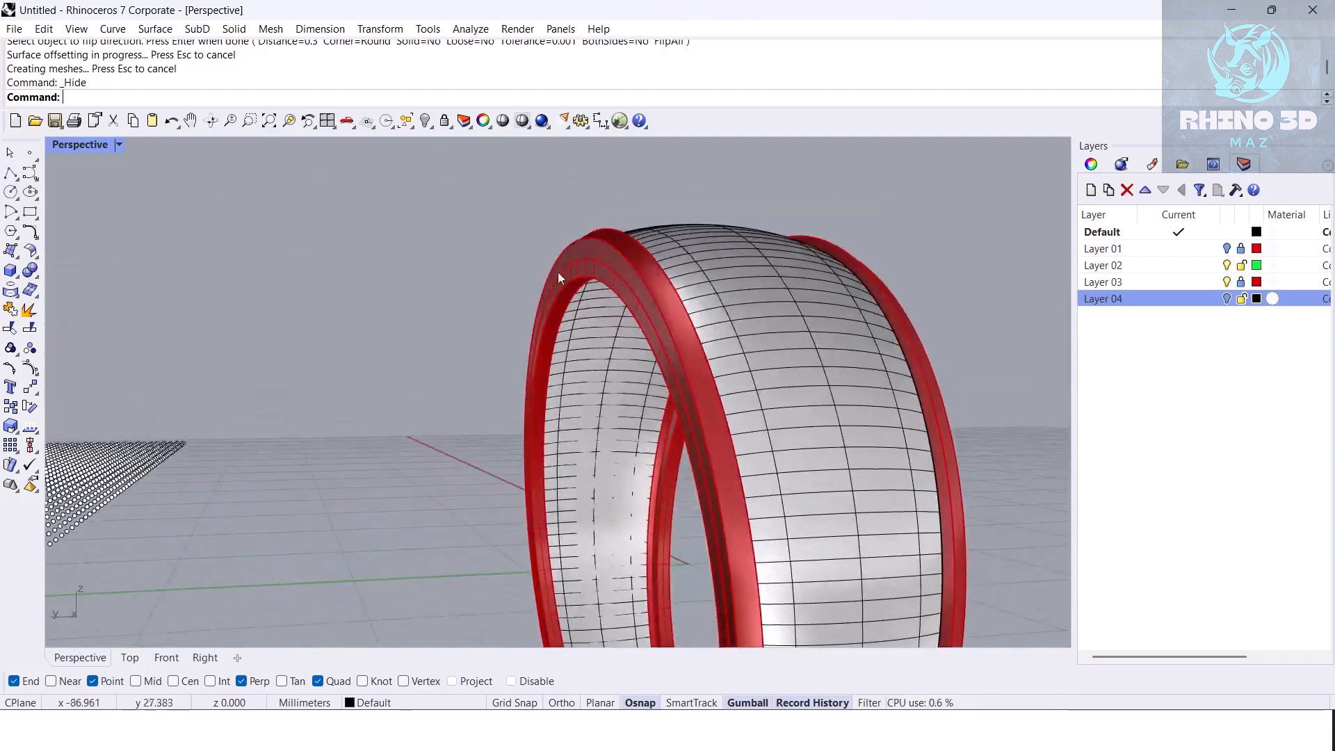
{"action": "scroll", "coordinate": [533, 238], "scroll_direction": "up", "scroll_amount": 4}
{"action": "right_click_drag", "start_coordinate": [533, 238], "coordinate": [414, 241]}
{"action": "scroll", "coordinate": [415, 240], "scroll_direction": "up", "scroll_amount": 2}
{"action": "left_click", "coordinate": [411, 261]}
{"action": "scroll", "coordinate": [412, 261], "scroll_direction": "up", "scroll_amount": 4}
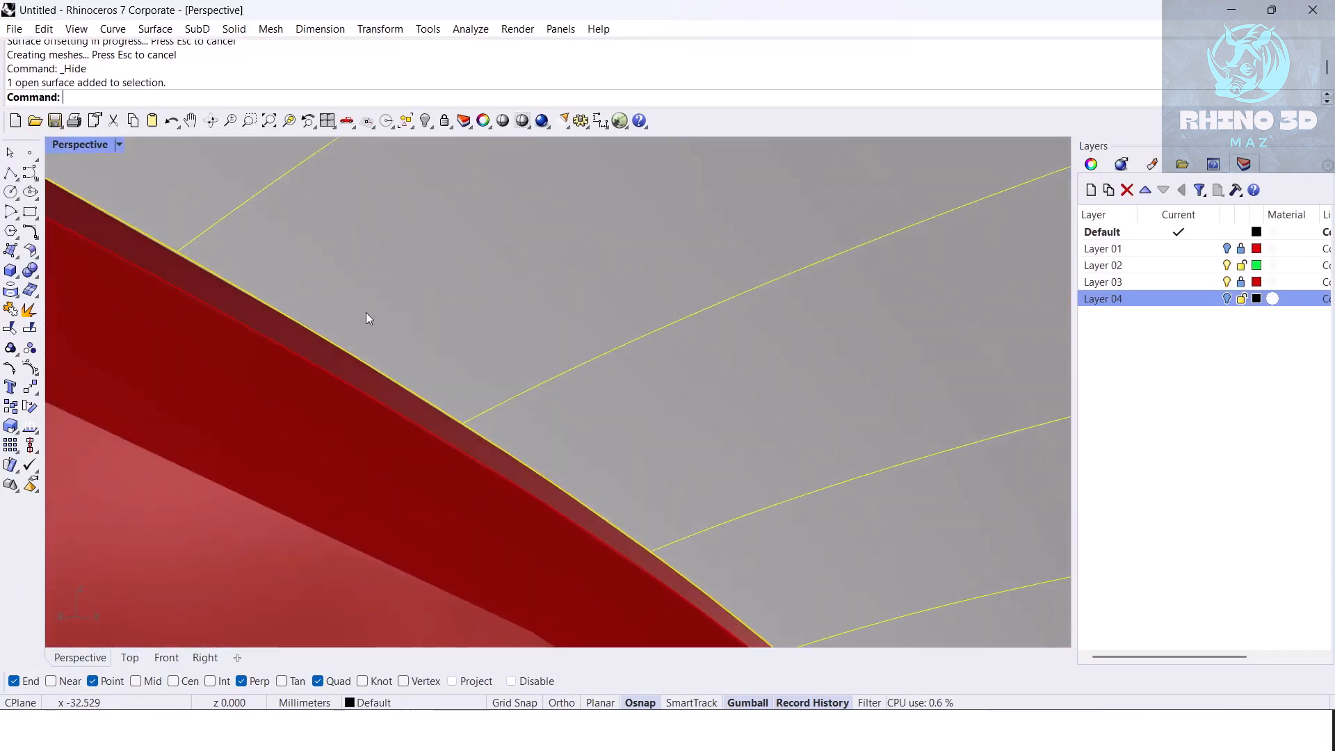
{"action": "right_click_drag", "start_coordinate": [331, 352], "coordinate": [559, 355]}
{"action": "scroll", "coordinate": [389, 306], "scroll_direction": "down", "scroll_amount": 6}
{"action": "key", "text": "ctrl+z"}
{"action": "key", "text": "ctrl+h"}
Step: Offset the outer band surface 0.6 mm inward as a non-solid surface, with the direction flipped
{"action": "left_click", "coordinate": [555, 381]}
{"action": "type", "text": "OffsetSrf"}
{"action": "key", "text": "Return"}
{"action": "type", "text": "f"}
{"action": "key", "text": "Return"}
{"action": "key", "text": "Return"}
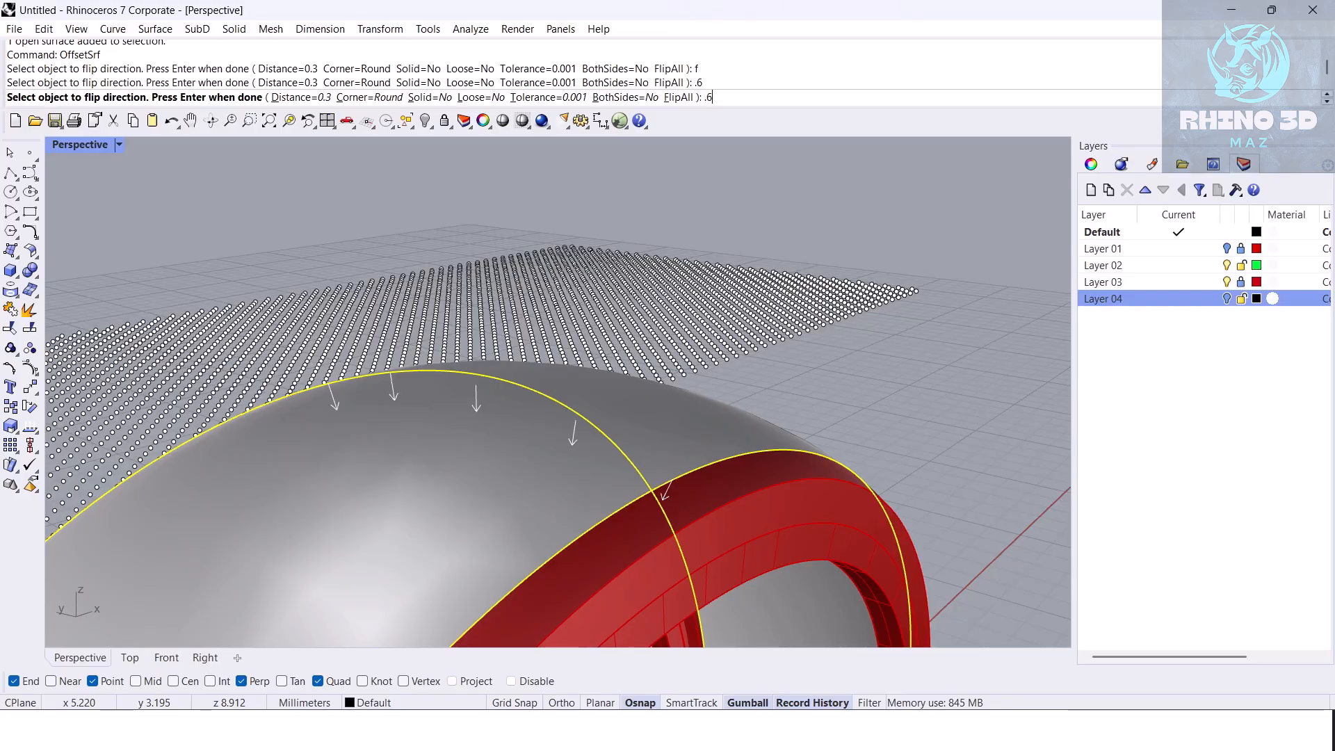
{"action": "key", "text": "Return"}
Step: Hide the original band surface to check the 0.6 mm offset, and undo both the hide and the offset
{"action": "key", "text": "ctrl+h"}
{"action": "right_click_drag", "start_coordinate": [558, 395], "coordinate": [534, 406]}
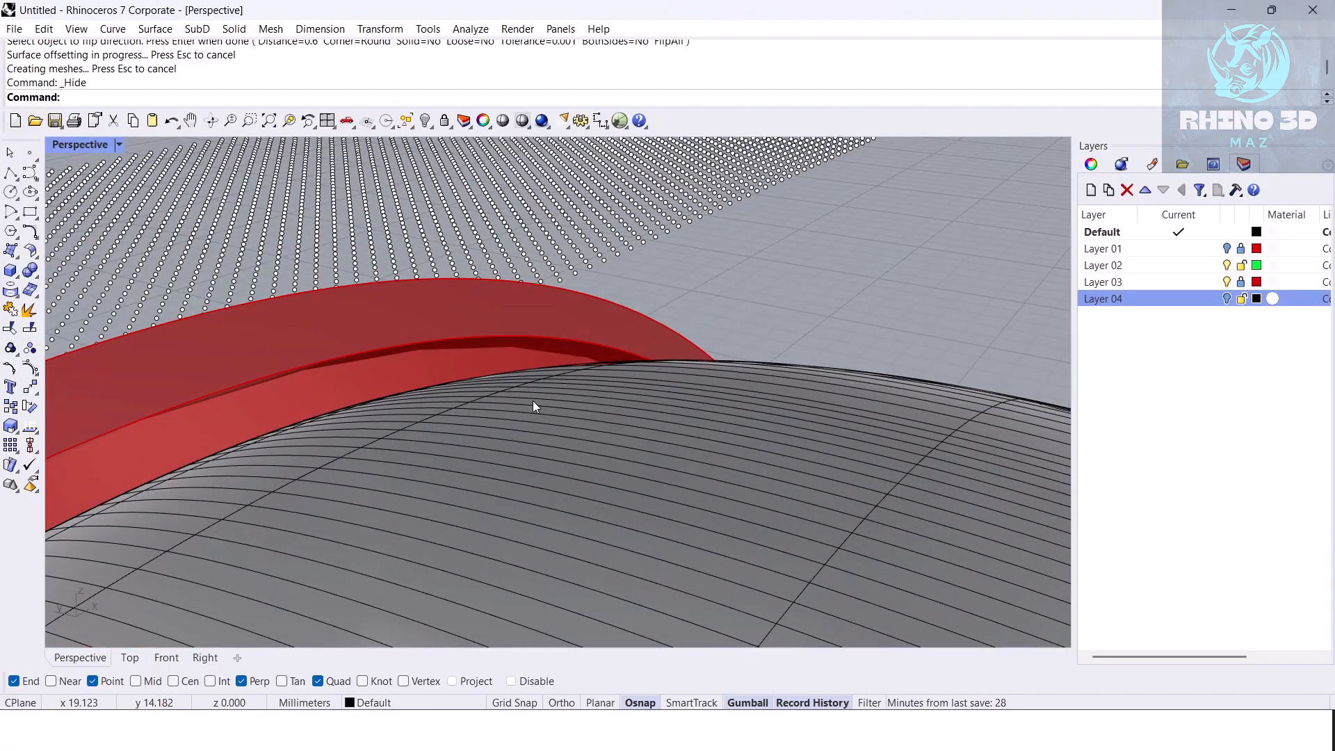
{"action": "key", "text": "ctrl+z"}
{"action": "key", "text": "ctrl+z"}
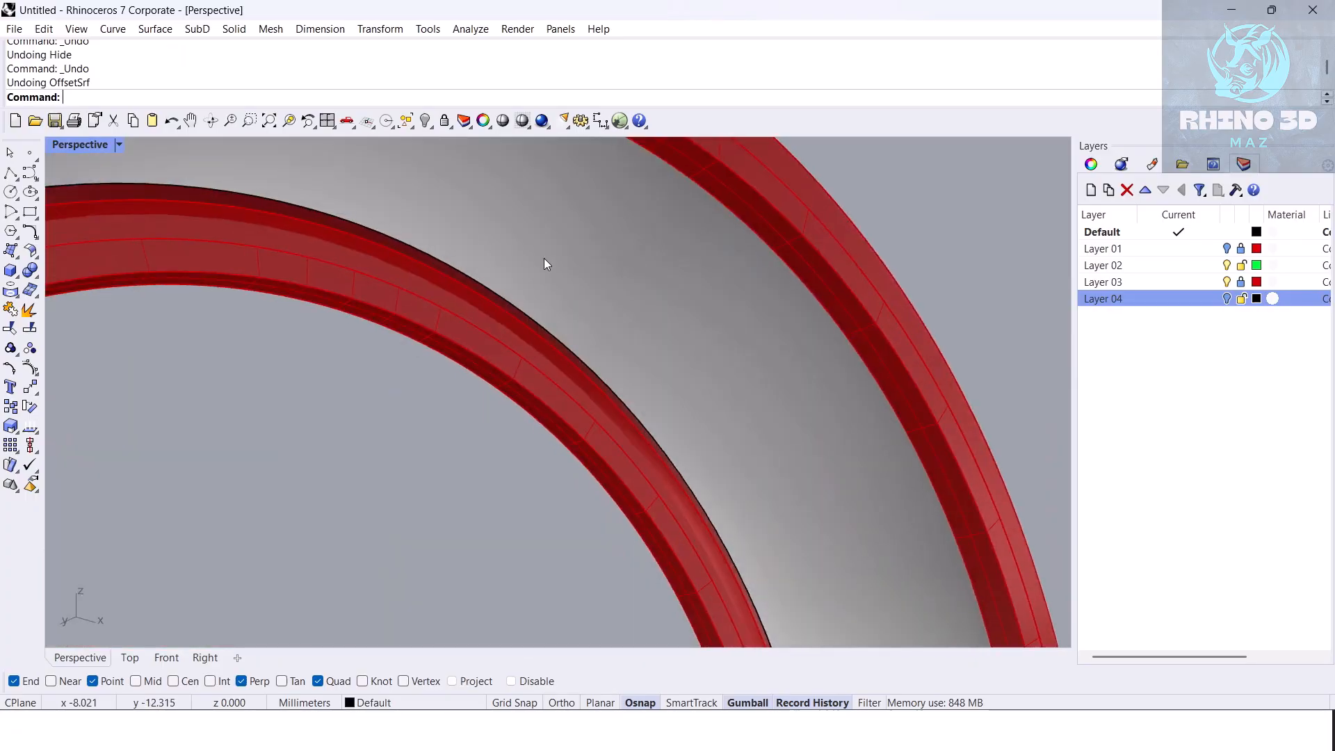
Step: Hide the ring's outer band surface to check underneath it, and undo the hide
{"action": "scroll", "coordinate": [545, 262], "scroll_direction": "up", "scroll_amount": 2}
{"action": "left_click", "coordinate": [545, 263]}
{"action": "right_click_drag", "start_coordinate": [546, 263], "coordinate": [506, 368]}
{"action": "key", "text": "ctrl+h"}
{"action": "key", "text": "ctrl+z"}
Step: Offset the ring's outer band surface 0.3 mm inward with OffsetSrf, and hide the original surface
{"action": "left_click", "coordinate": [503, 372]}
{"action": "type", "text": "OffsetSrf"}
{"action": "key", "text": "Return"}
{"action": "type", "text": ".3"}
{"action": "key", "text": "Return"}
{"action": "key", "text": "Return"}
{"action": "key", "text": "ctrl+h"}
Step: Turn off the surface isocurve display for the new offset band surface
{"action": "scroll", "coordinate": [486, 448], "scroll_direction": "down", "scroll_amount": 4}
{"action": "right_click_drag", "start_coordinate": [504, 370], "coordinate": [527, 400]}
{"action": "left_click", "coordinate": [527, 399]}
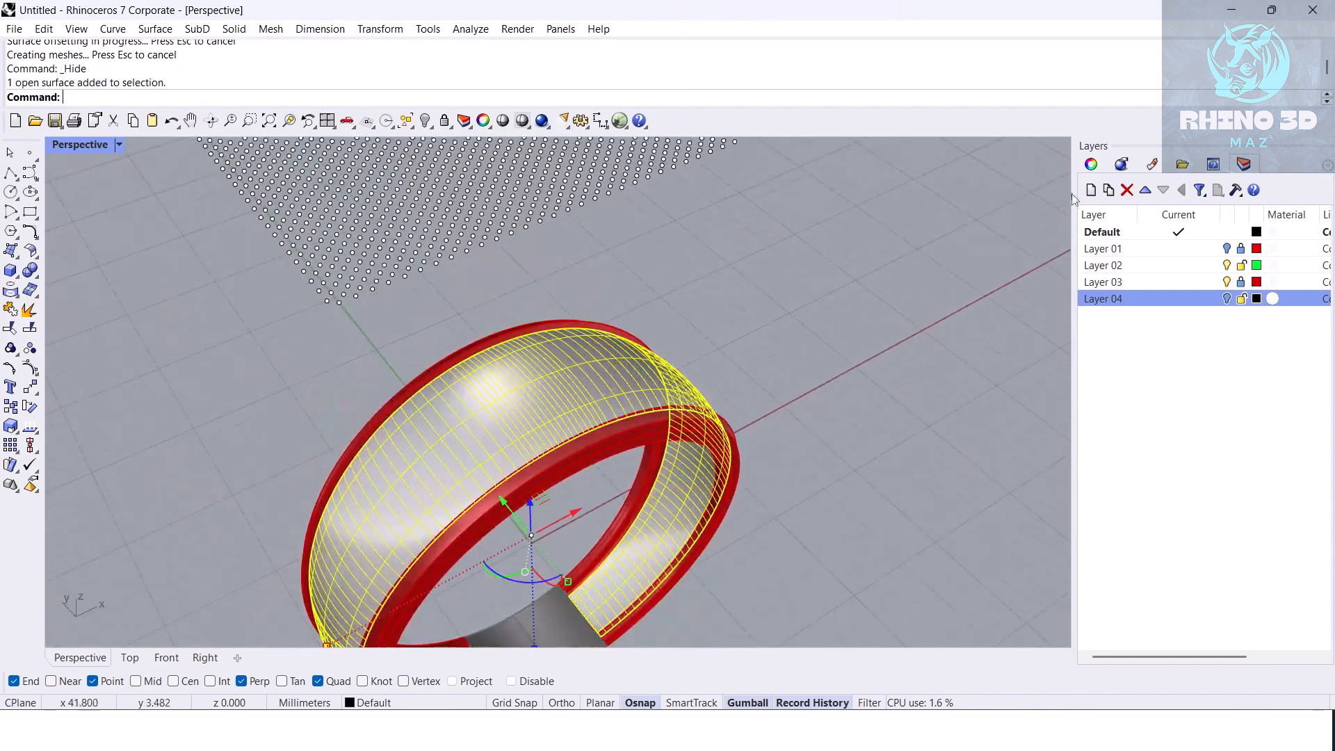
{"action": "left_click", "coordinate": [1090, 164]}
{"action": "left_click", "coordinate": [1212, 544]}
{"action": "left_click", "coordinate": [925, 452]}
Step: Flatten the offset band surface with Squish, and move the flat strip clear of the ring
{"action": "right_click_drag", "start_coordinate": [924, 452], "coordinate": [804, 424]}
{"action": "left_click", "coordinate": [585, 351]}
{"action": "type", "text": "Squish"}
{"action": "key", "text": "Return"}
{"action": "scroll", "coordinate": [533, 368], "scroll_direction": "down", "scroll_amount": 8}
{"action": "left_click_drag", "start_coordinate": [531, 429], "coordinate": [554, 557], "text": "shift"}
Step: Copy the grouped point field from behind the ring to the area just in front of the flattened strip
{"action": "scroll", "coordinate": [600, 445], "scroll_direction": "down", "scroll_amount": 6}
{"action": "right_click_drag", "start_coordinate": [626, 445], "coordinate": [697, 392]}
{"action": "left_click", "coordinate": [710, 405]}
{"action": "right_click_drag", "start_coordinate": [697, 392], "coordinate": [680, 421], "text": "shift"}
{"action": "left_click_drag", "start_coordinate": [502, 165], "coordinate": [974, 385]}
{"action": "right_click_drag", "start_coordinate": [974, 384], "coordinate": [956, 357], "text": "shift"}
{"action": "type", "text": "copy"}
{"action": "key", "text": "Return"}
{"action": "left_click", "coordinate": [937, 218]}
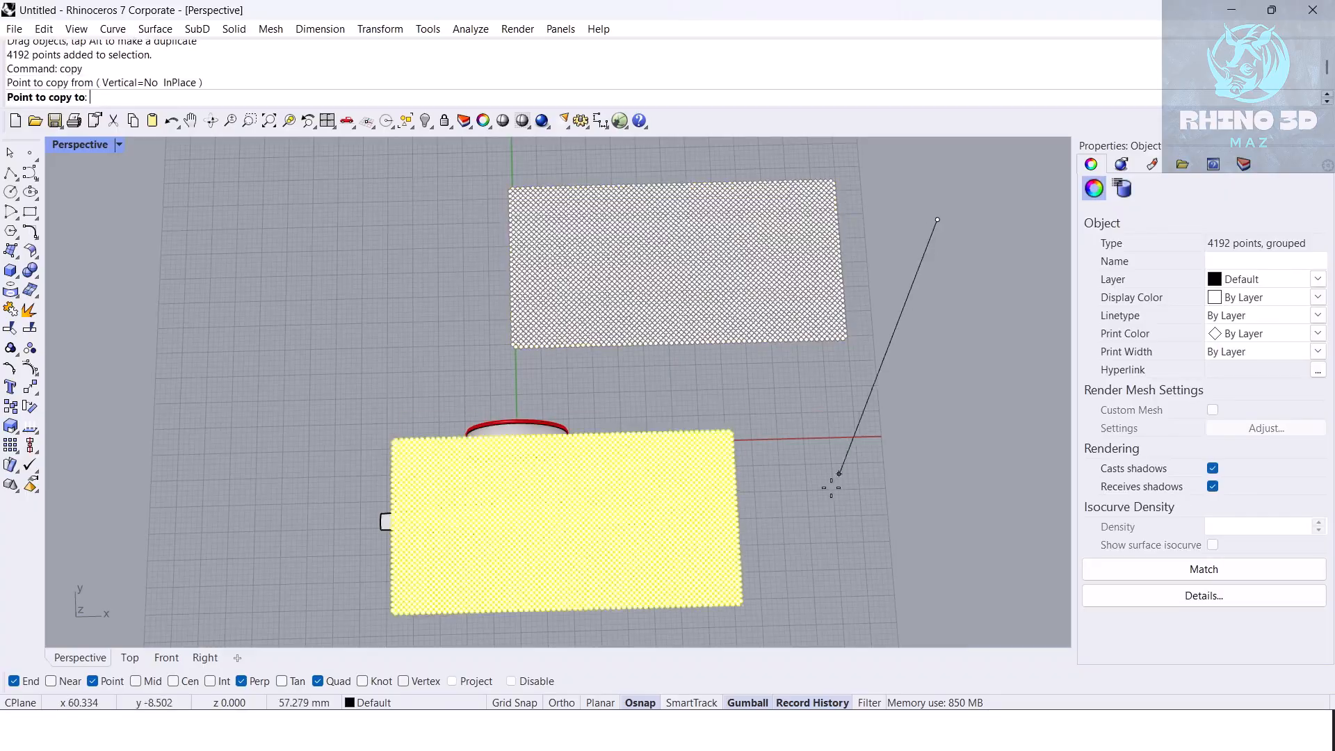
{"action": "right_click_drag", "start_coordinate": [786, 536], "coordinate": [794, 423], "text": "shift"}
{"action": "left_click", "coordinate": [813, 470]}
{"action": "key", "text": "Return"}
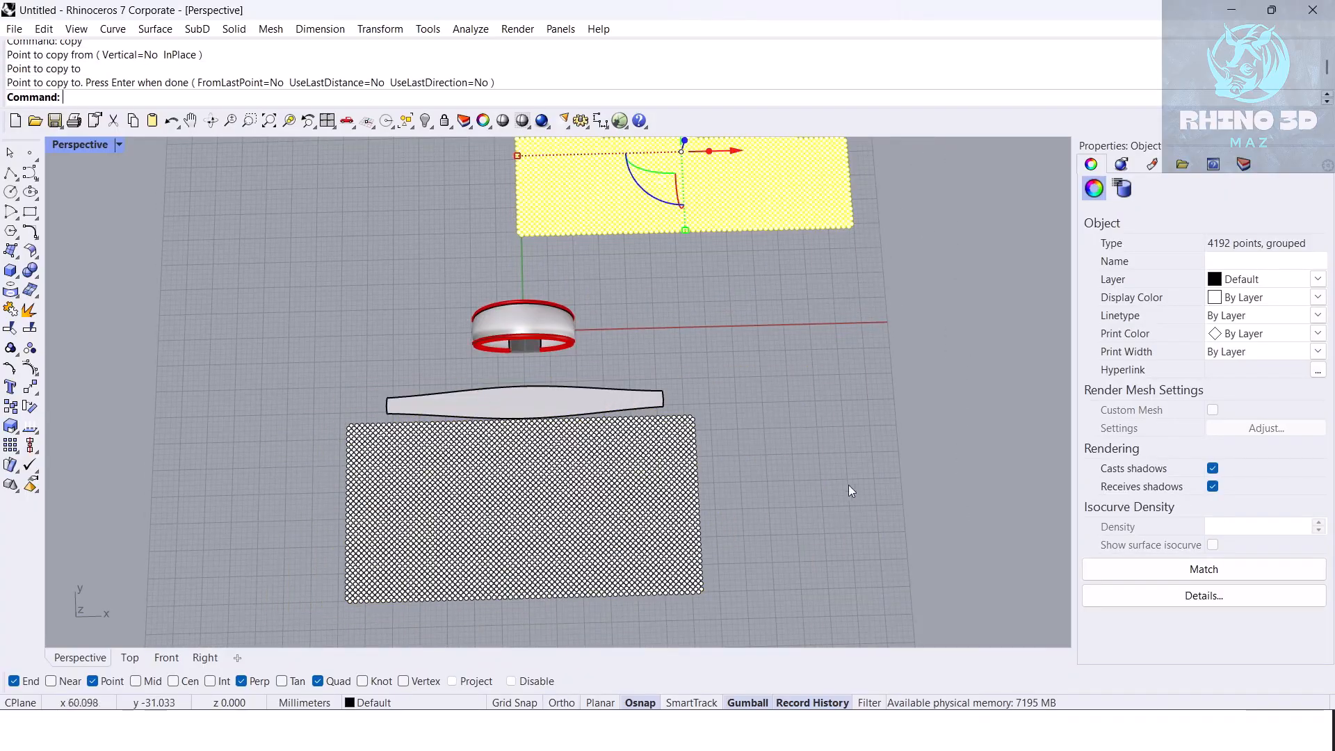
{"action": "key", "text": "Escape"}
Step: Create an AreaCentroid point at the centre of the flattened strip
{"action": "scroll", "coordinate": [539, 386], "scroll_direction": "up", "scroll_amount": 5}
{"action": "left_click", "coordinate": [516, 302]}
{"action": "scroll", "coordinate": [503, 311], "scroll_direction": "up", "scroll_amount": 3}
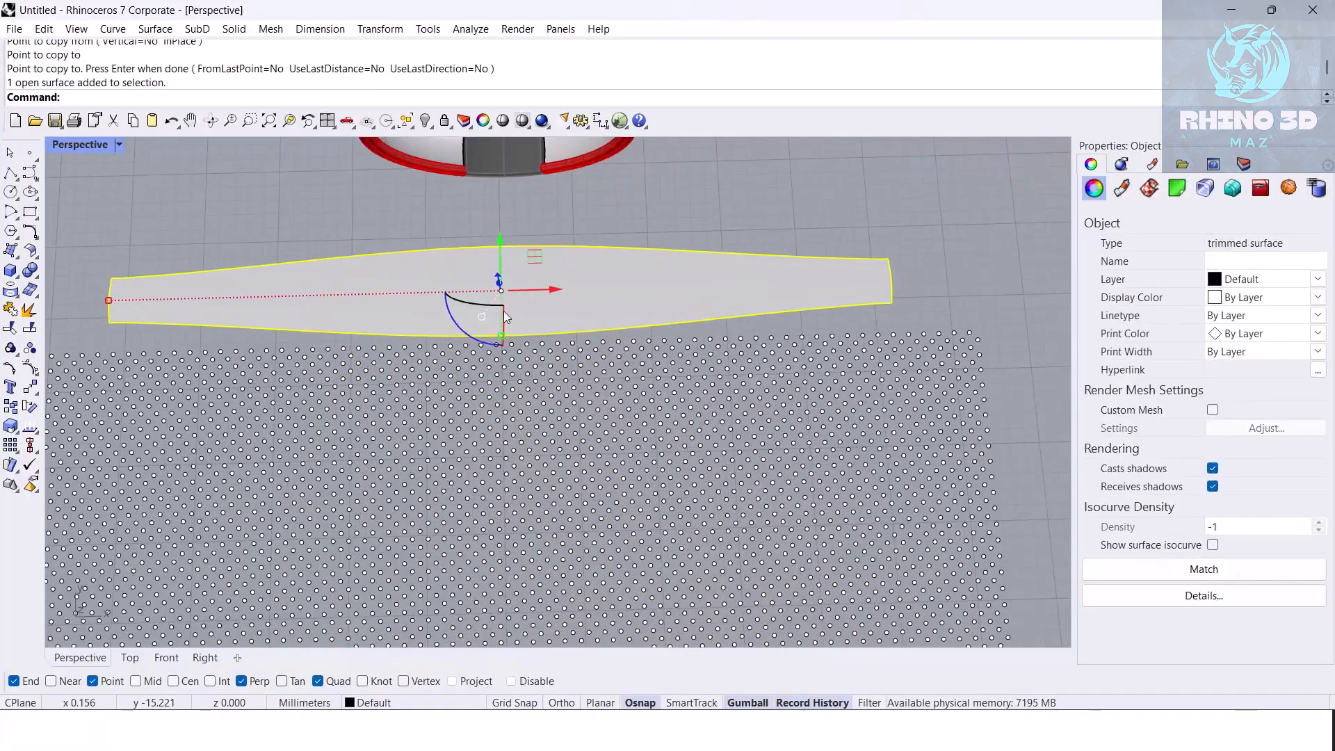
{"action": "type", "text": "AreaCentroid"}
{"action": "key", "text": "Return"}
Step: Copy the front point field from a point near its middle onto the strip's centroid, and delete the field it was copied from
{"action": "left_click", "coordinate": [536, 417]}
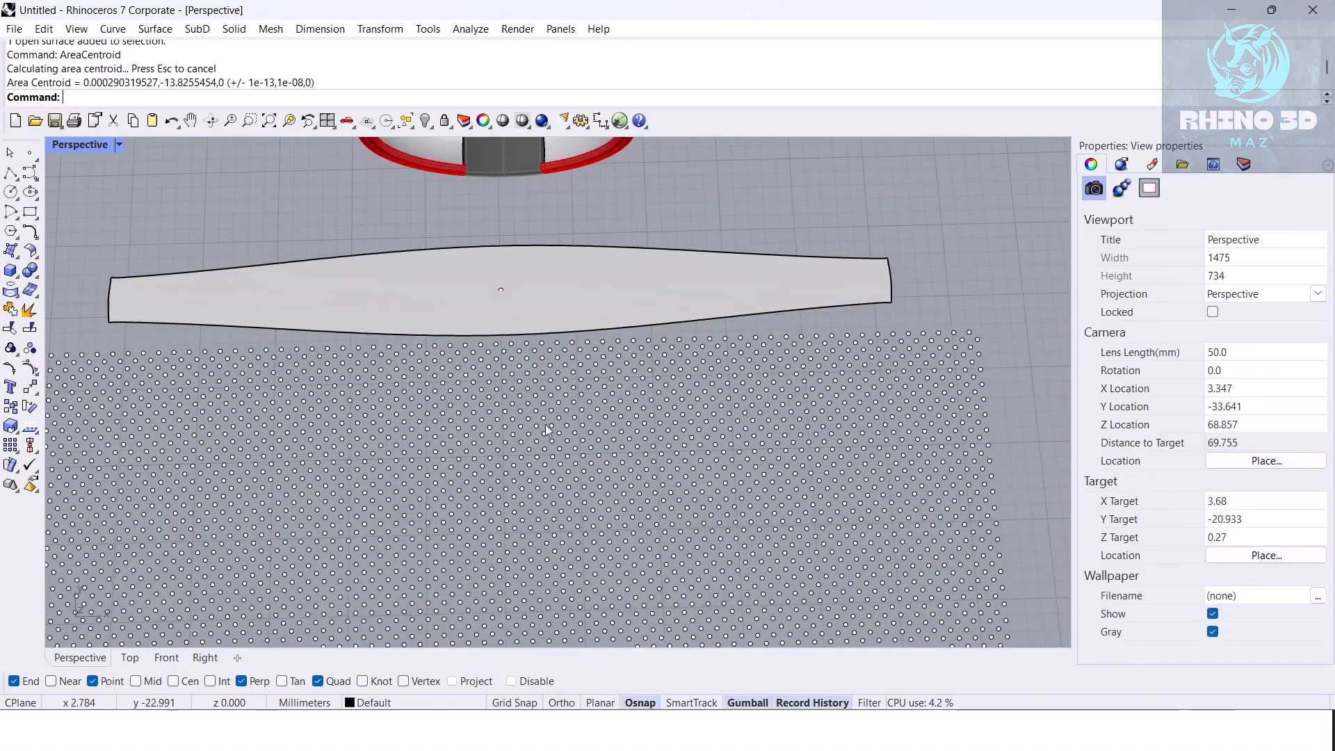
{"action": "type", "text": "copy"}
{"action": "key", "text": "Return"}
{"action": "scroll", "coordinate": [515, 510], "scroll_direction": "down", "scroll_amount": 4}
{"action": "scroll", "coordinate": [515, 510], "scroll_direction": "up", "scroll_amount": 6}
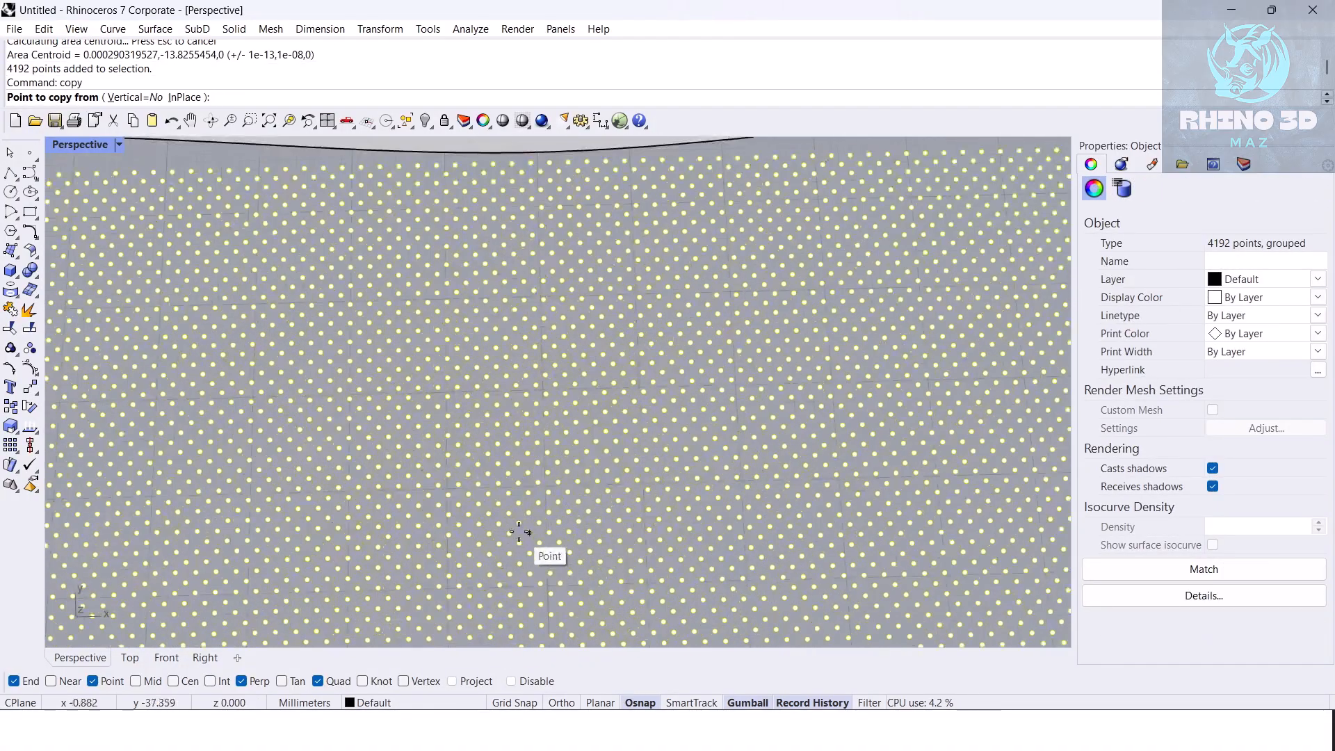
{"action": "left_click", "coordinate": [519, 538]}
{"action": "scroll", "coordinate": [522, 524], "scroll_direction": "down", "scroll_amount": 4}
{"action": "scroll", "coordinate": [545, 301], "scroll_direction": "up", "scroll_amount": 3}
{"action": "left_click", "coordinate": [531, 282]}
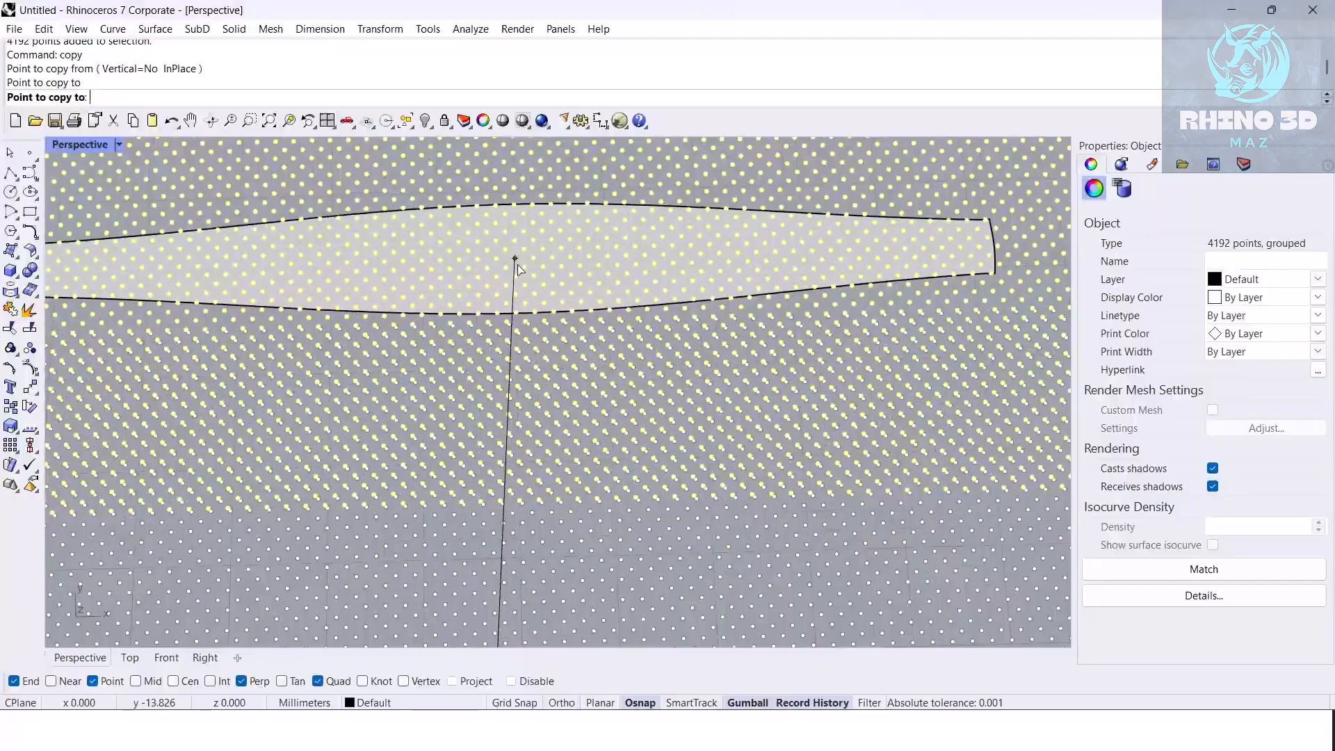
{"action": "key", "text": "Return"}
{"action": "scroll", "coordinate": [531, 285], "scroll_direction": "down", "scroll_amount": 2}
{"action": "key", "text": "Delete"}
Step: Select the point field placed over the strip with SelLast and lock it
{"action": "type", "text": "SelLast"}
{"action": "key", "text": "Return"}
{"action": "key", "text": "ctrl+l"}
{"action": "scroll", "coordinate": [520, 274], "scroll_direction": "up", "scroll_amount": 5}
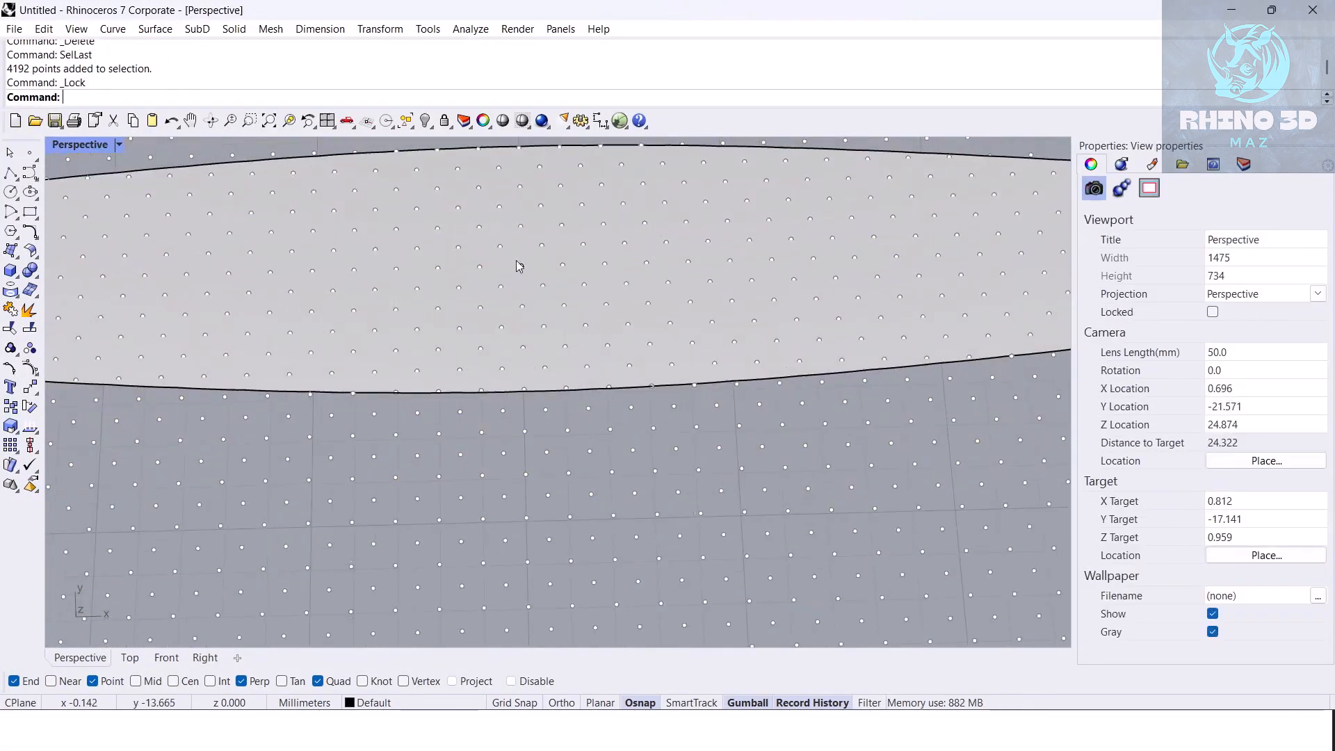
Step: Delete the centroid point at the middle of the strip, and unlock the point field
{"action": "left_click", "coordinate": [504, 257]}
{"action": "left_click", "coordinate": [549, 295]}
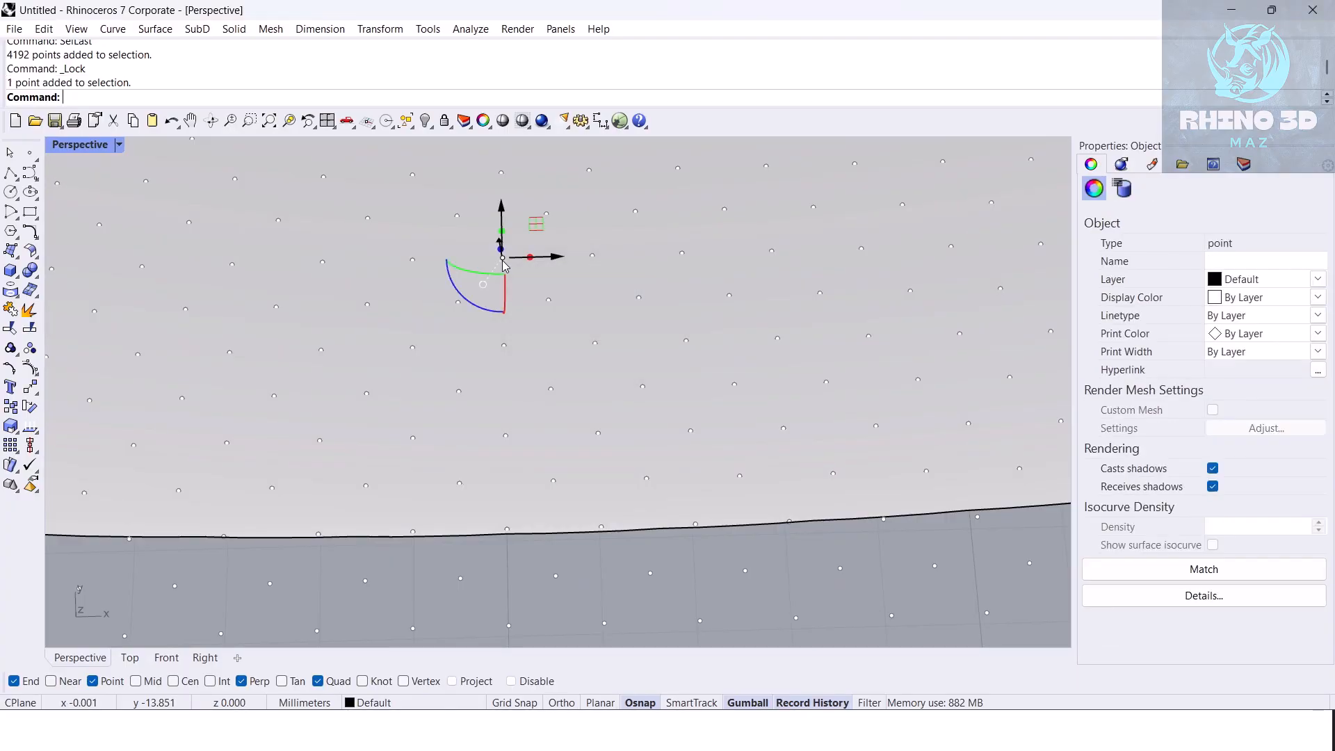
{"action": "scroll", "coordinate": [556, 376], "scroll_direction": "down", "scroll_amount": 3}
{"action": "right_click_drag", "start_coordinate": [558, 379], "coordinate": [554, 367]}
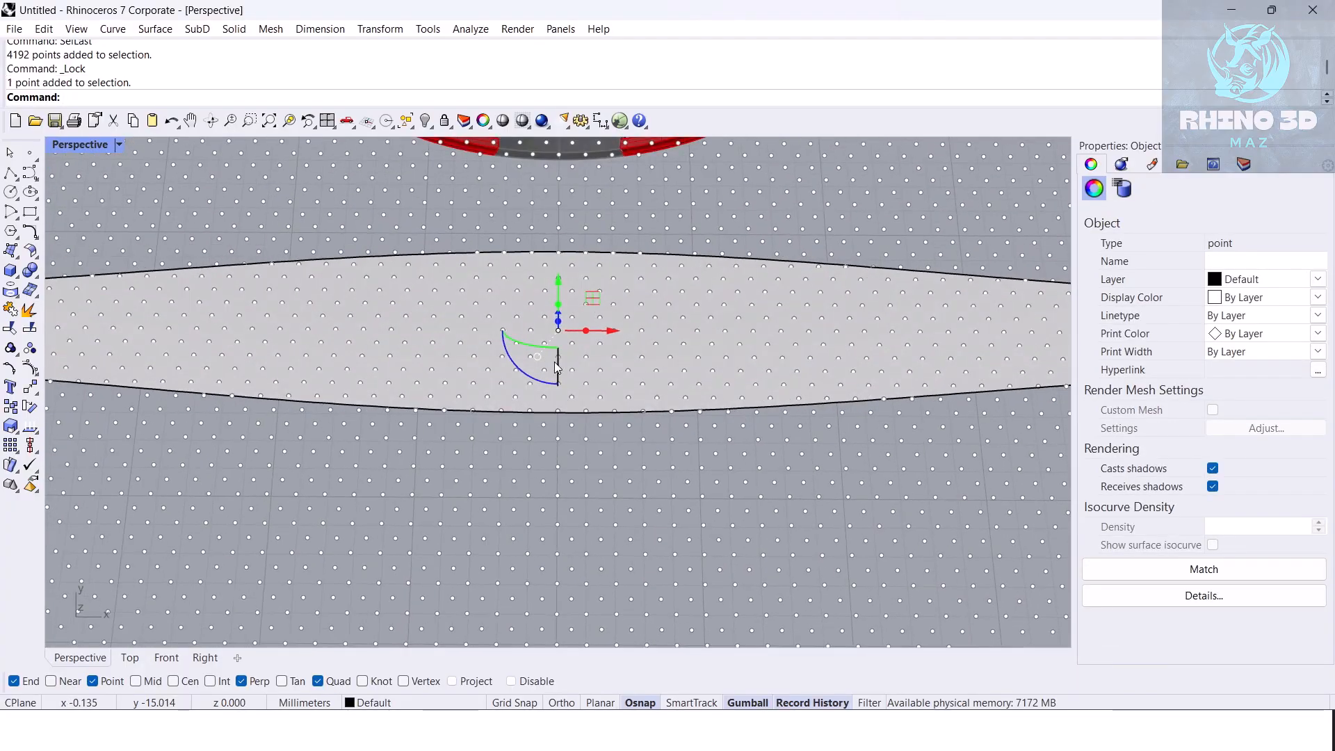
{"action": "scroll", "coordinate": [556, 367], "scroll_direction": "up", "scroll_amount": 2}
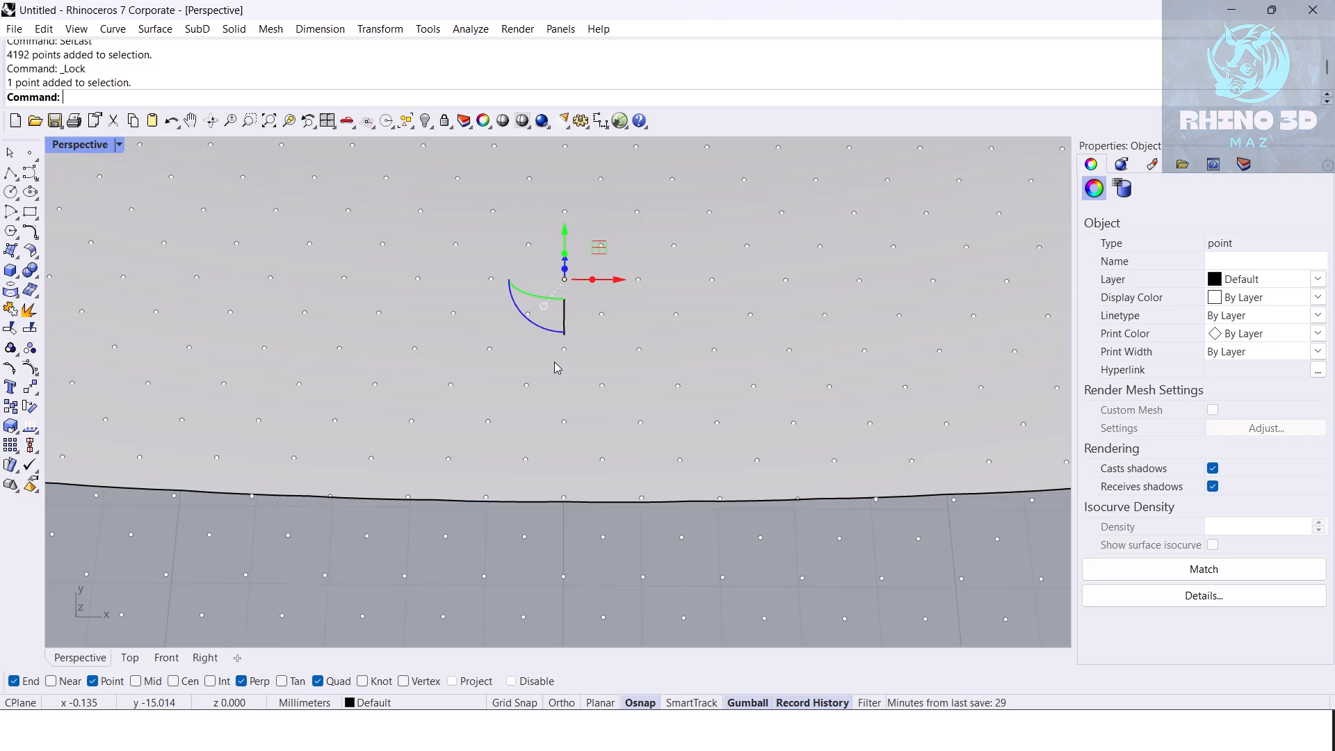
{"action": "key", "text": "Delete"}
{"action": "scroll", "coordinate": [557, 368], "scroll_direction": "down", "scroll_amount": 12}
{"action": "right_click_drag", "start_coordinate": [557, 367], "coordinate": [557, 396]}
{"action": "type", "text": "Unlock"}
{"action": "key", "text": "Return"}
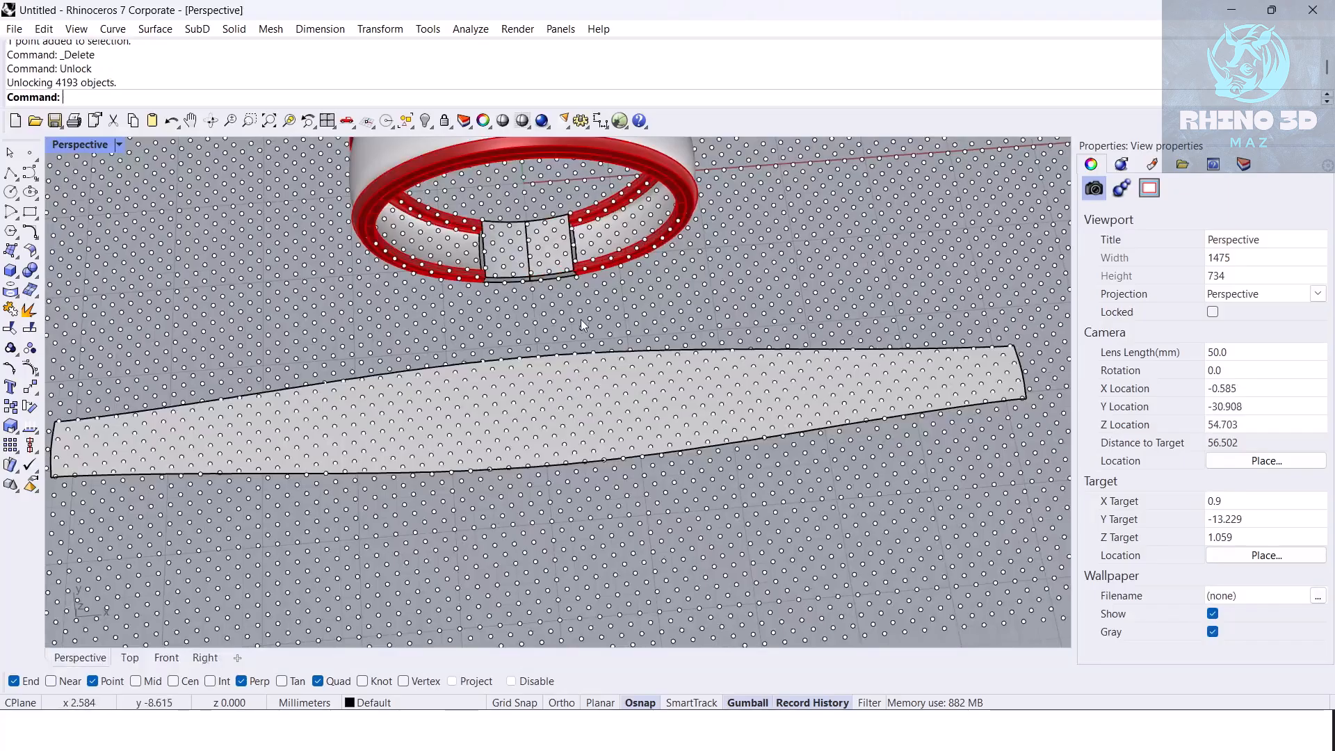
Step: Pull the point field onto the flattened strip, and group the pulled points
{"action": "scroll", "coordinate": [583, 323], "scroll_direction": "down", "scroll_amount": 5}
{"action": "left_click", "coordinate": [592, 325]}
{"action": "type", "text": "P"}
{"action": "scroll", "coordinate": [576, 341], "scroll_direction": "up", "scroll_amount": 2}
{"action": "type", "text": "ull"}
{"action": "key", "text": "Return"}
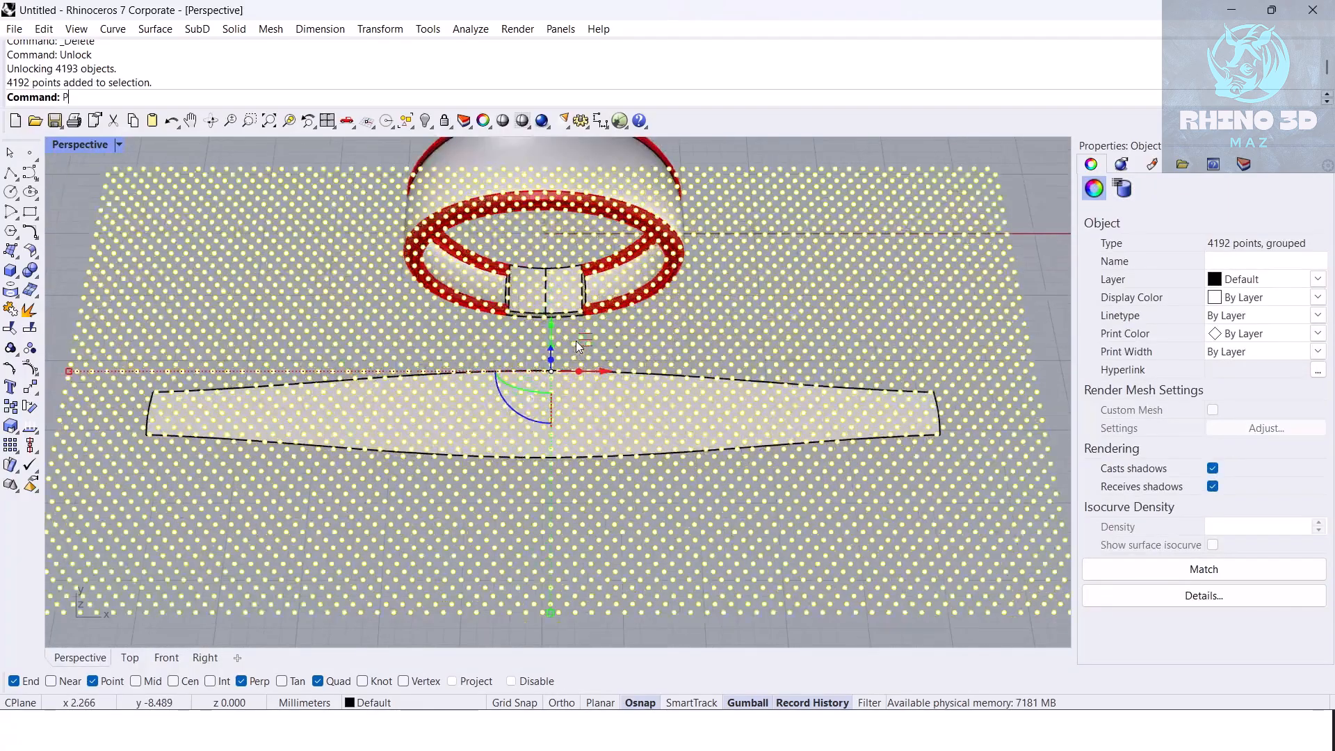
{"action": "left_click", "coordinate": [586, 423]}
{"action": "key", "text": "Return"}
{"action": "key", "text": "ctrl+g"}
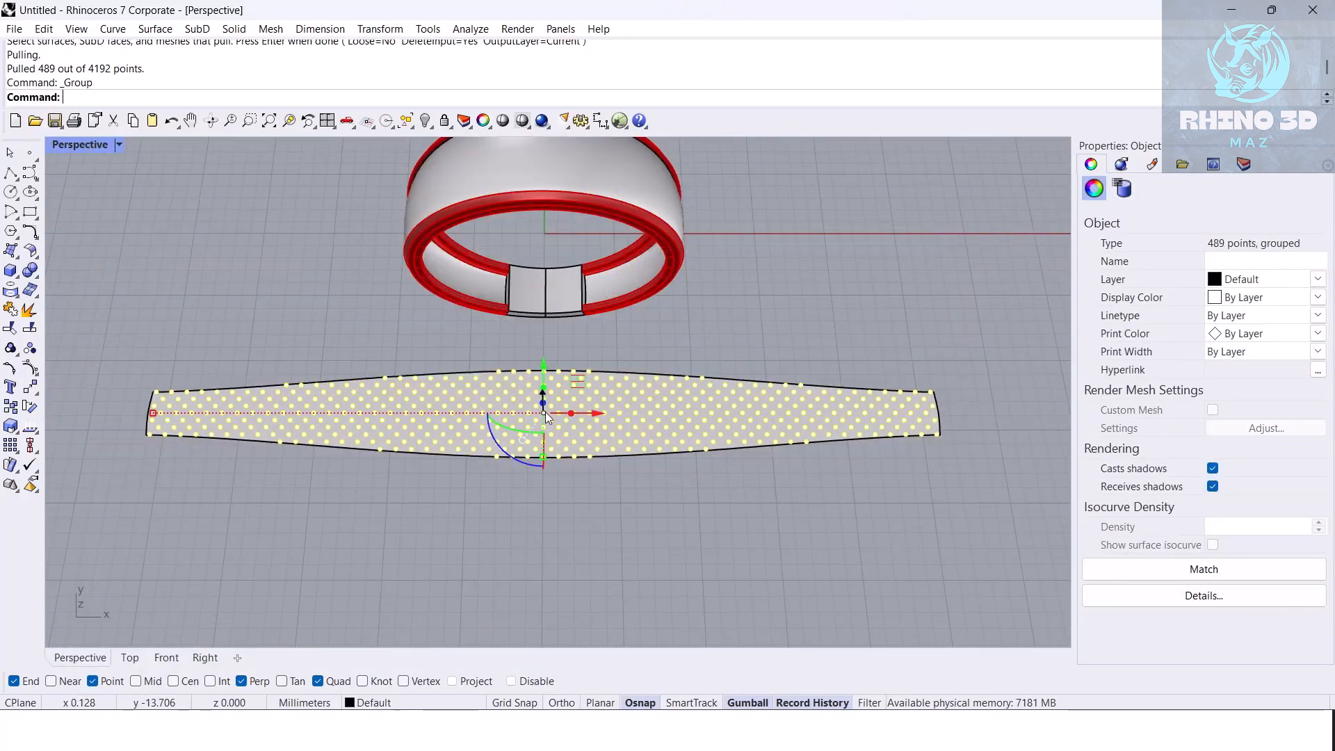
{"action": "scroll", "coordinate": [545, 412], "scroll_direction": "up", "scroll_amount": 2}
{"action": "left_click", "coordinate": [586, 553]}
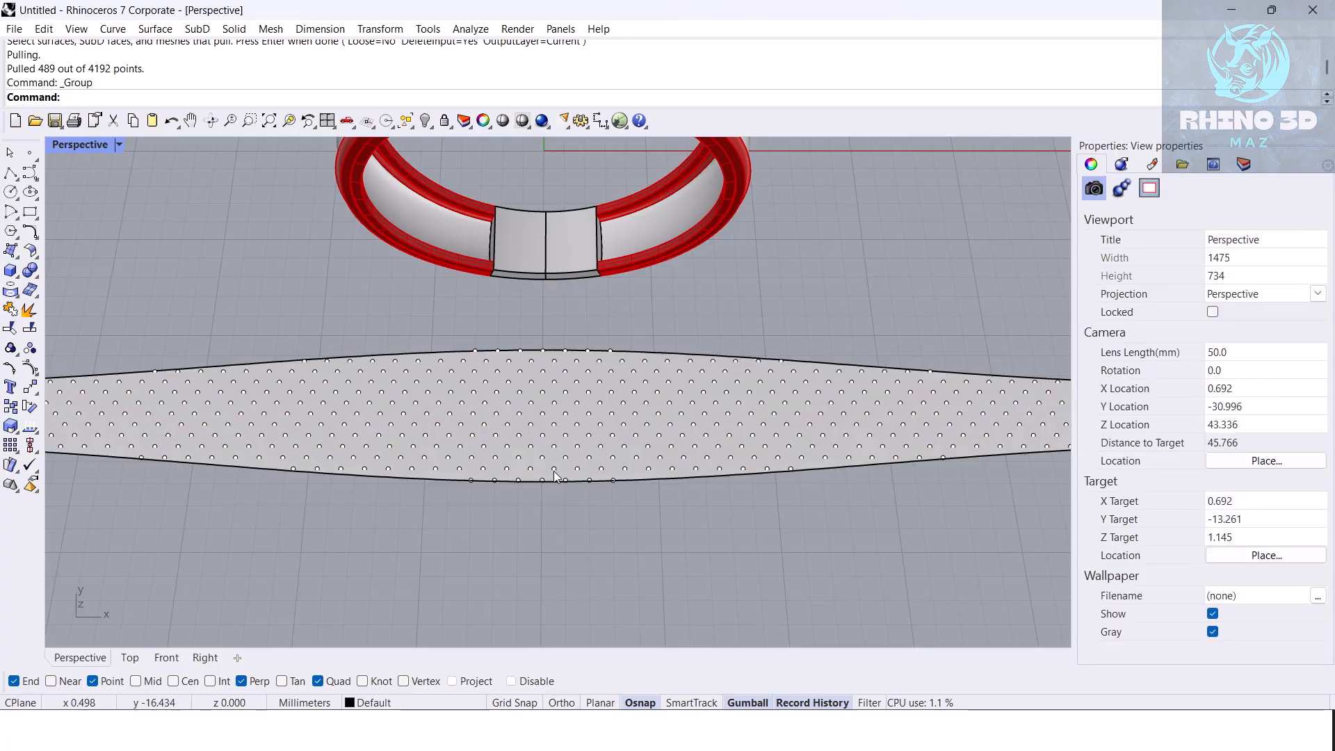
Step: Map the points from the flattened strip back onto the ring's offset surface with SquishBack, and group the resulting points
{"action": "scroll", "coordinate": [566, 498], "scroll_direction": "down", "scroll_amount": 3}
{"action": "type", "text": "Sq"}
{"action": "key", "text": "Down"}
{"action": "key", "text": "Return"}
{"action": "left_click", "coordinate": [466, 457]}
{"action": "left_click_drag", "start_coordinate": [197, 385], "coordinate": [609, 523]}
{"action": "left_click_drag", "start_coordinate": [521, 576], "coordinate": [908, 373]}
{"action": "key", "text": "Return"}
{"action": "right_click_drag", "start_coordinate": [535, 324], "coordinate": [507, 408]}
{"action": "type", "text": "SelLast"}
{"action": "key", "text": "Return"}
{"action": "key", "text": "ctrl+g"}
{"action": "key", "text": "ctrl+g"}
{"action": "key", "text": "Escape"}
Step: Launch Grasshopper and dismiss its getting-started tutorial browser
{"action": "left_click", "coordinate": [619, 121]}
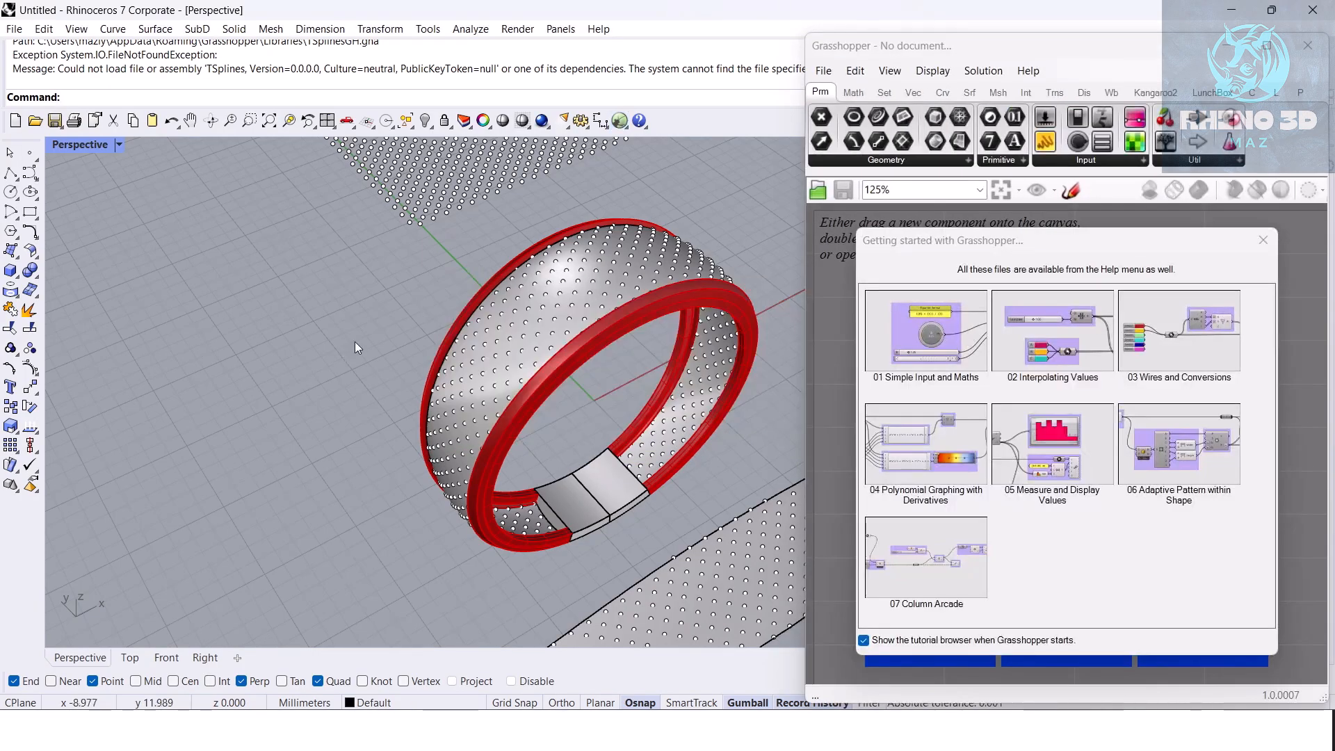
{"action": "left_click", "coordinate": [1263, 240]}
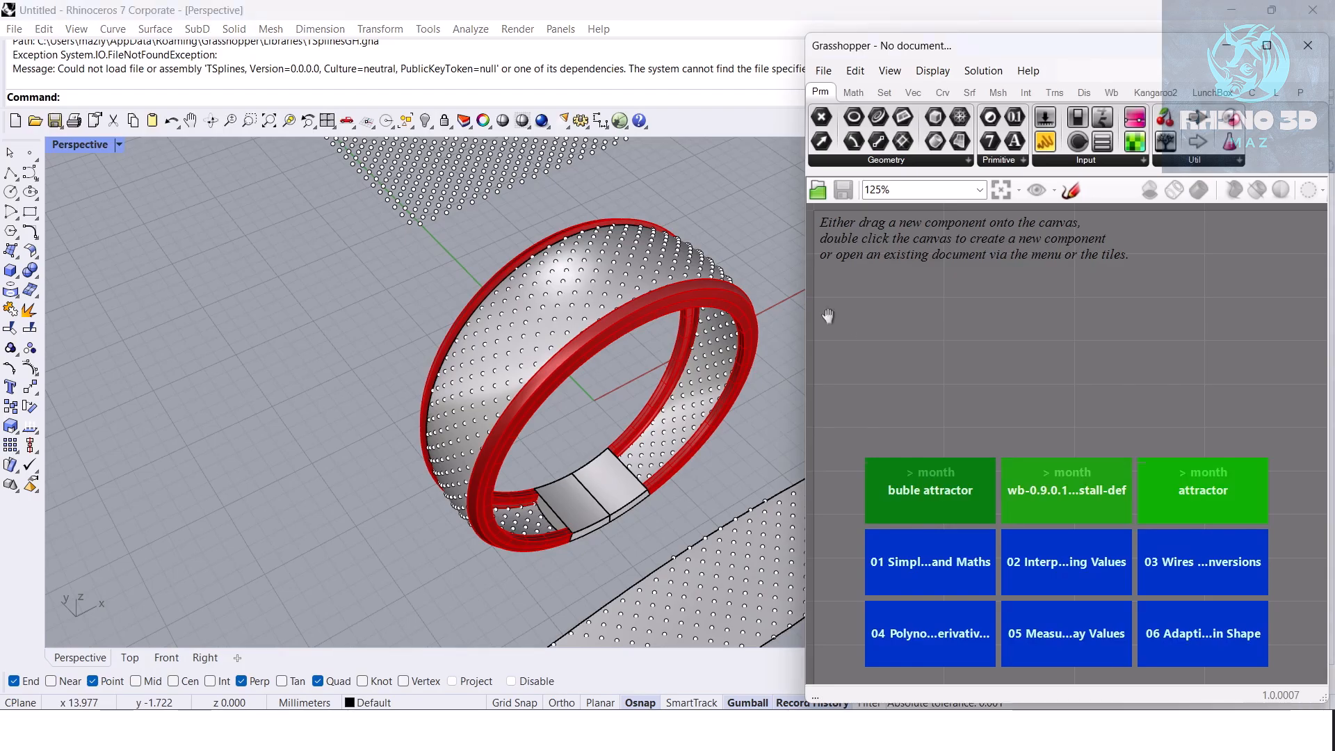
{"action": "right_click", "coordinate": [855, 328]}
{"action": "left_click", "coordinate": [1074, 326]}
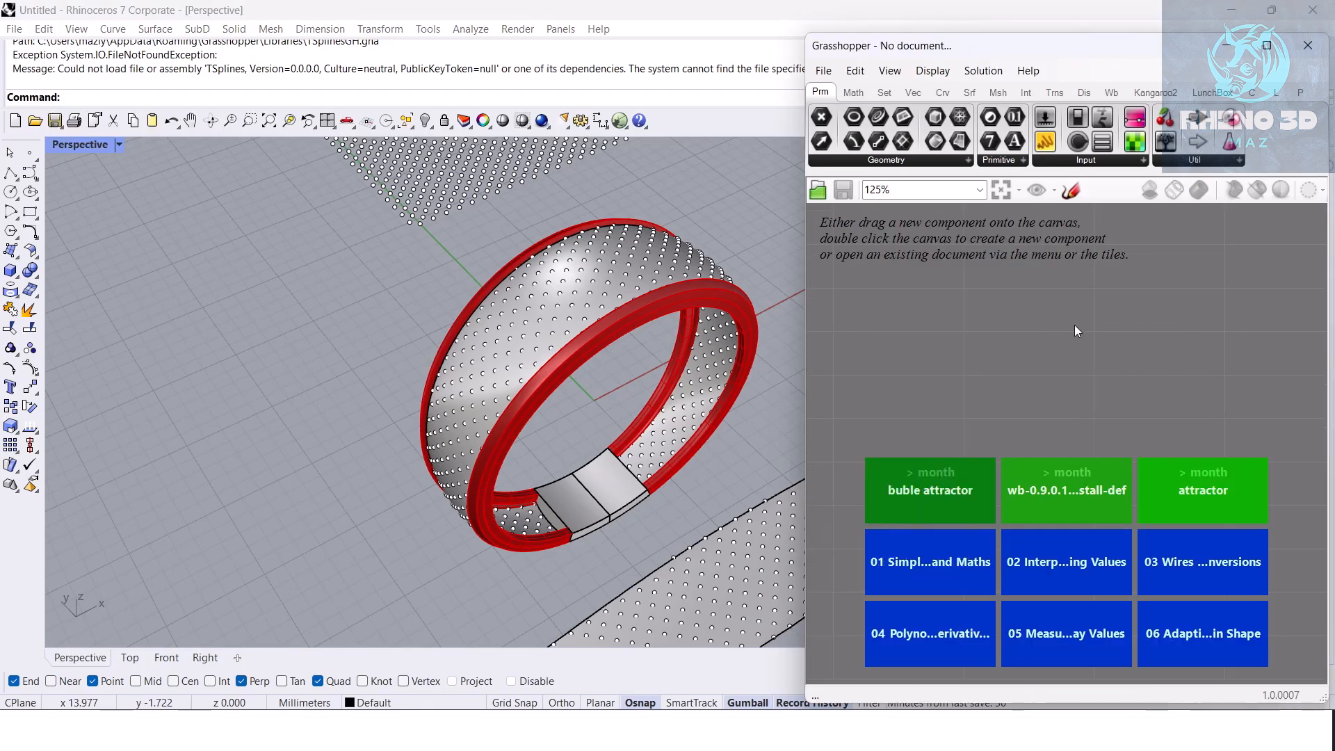
Step: Add a Sphere component to the Grasshopper canvas, leaving room for inputs beside it
{"action": "double_click", "coordinate": [970, 330]}
{"action": "type", "text": "sphere"}
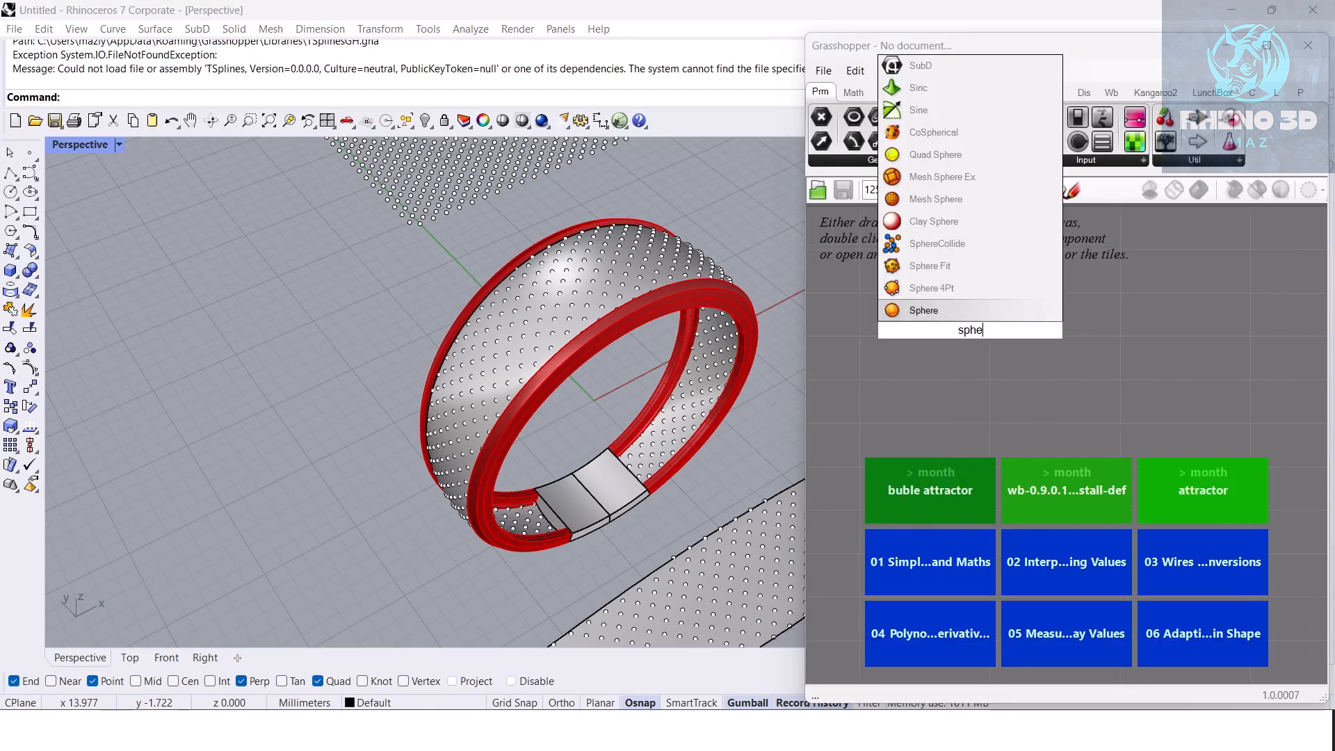
{"action": "key", "text": "Return"}
{"action": "left_click_drag", "start_coordinate": [972, 336], "coordinate": [1062, 310]}
{"action": "scroll", "coordinate": [979, 315], "scroll_direction": "up", "scroll_amount": 3}
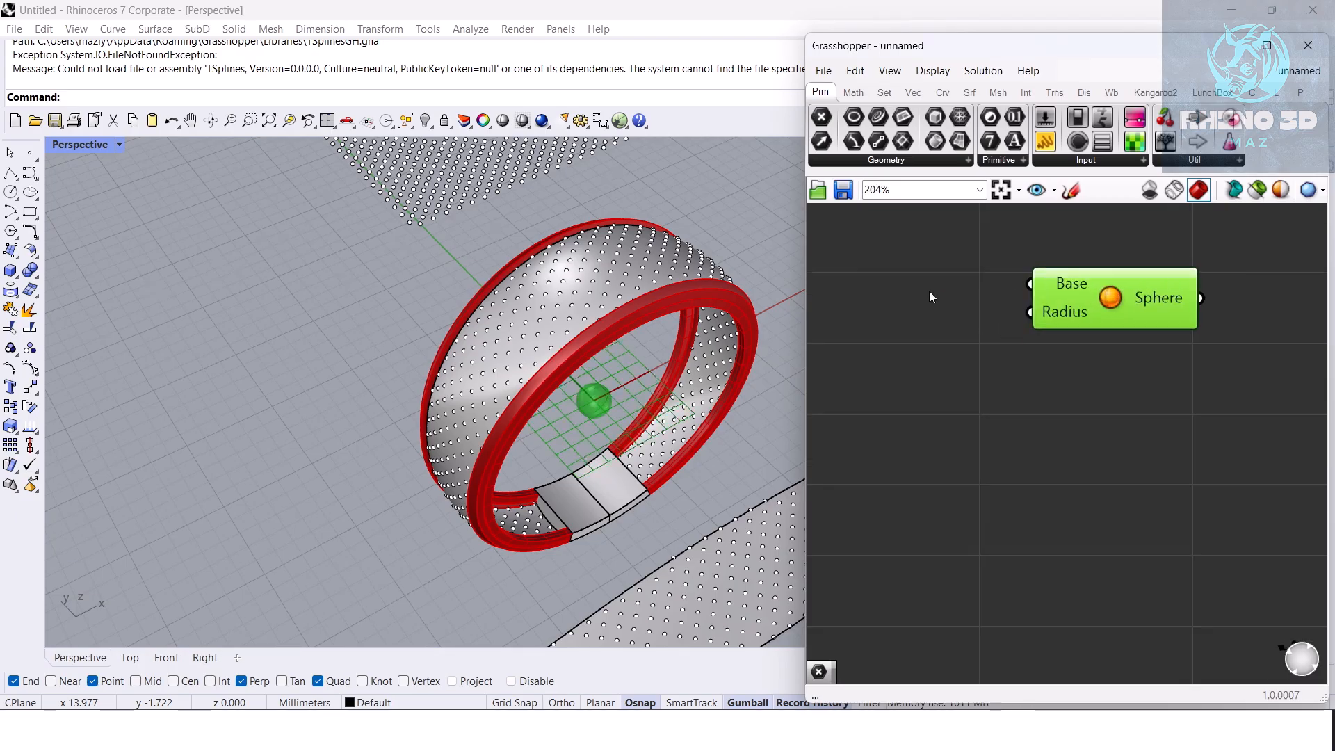
{"action": "right_click_drag", "start_coordinate": [914, 286], "coordinate": [971, 322]}
{"action": "left_click", "coordinate": [957, 387]}
Step: Add a Point parameter and connect it to the Sphere component's Base input
{"action": "double_click", "coordinate": [902, 292]}
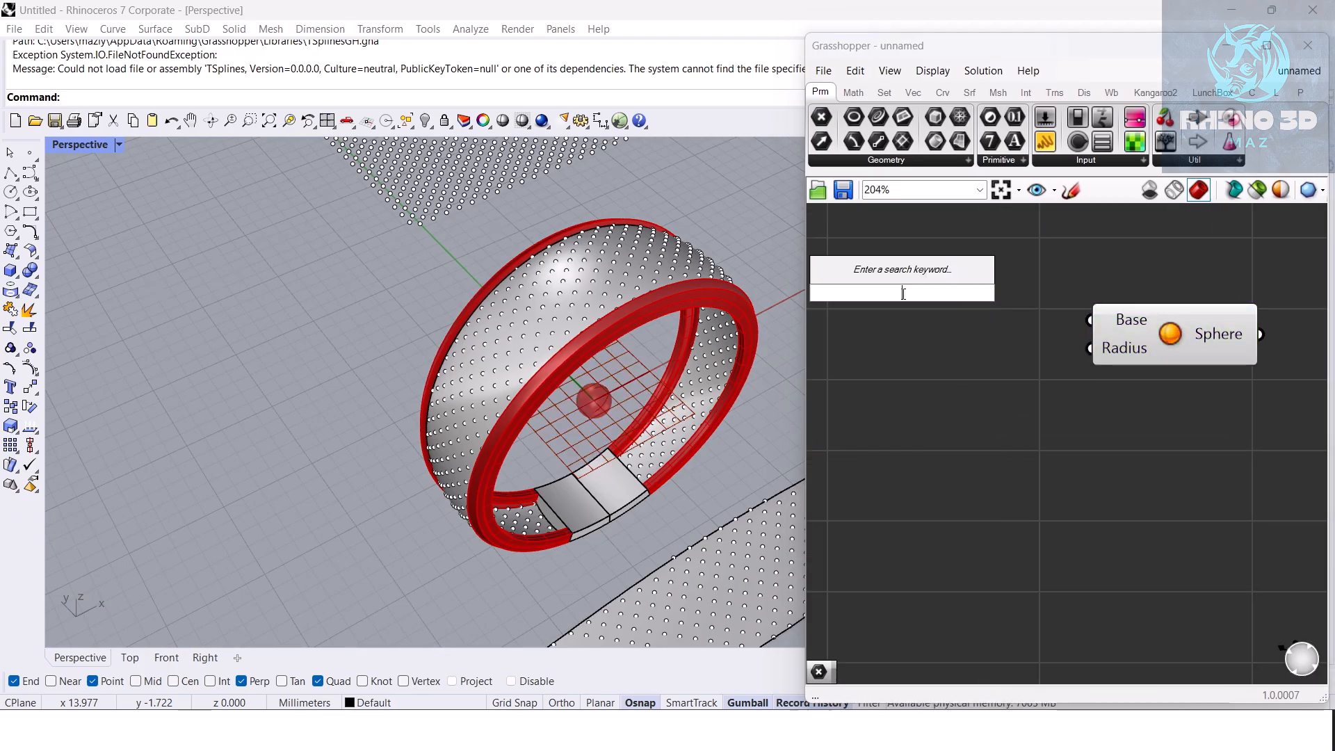
{"action": "type", "text": "point"}
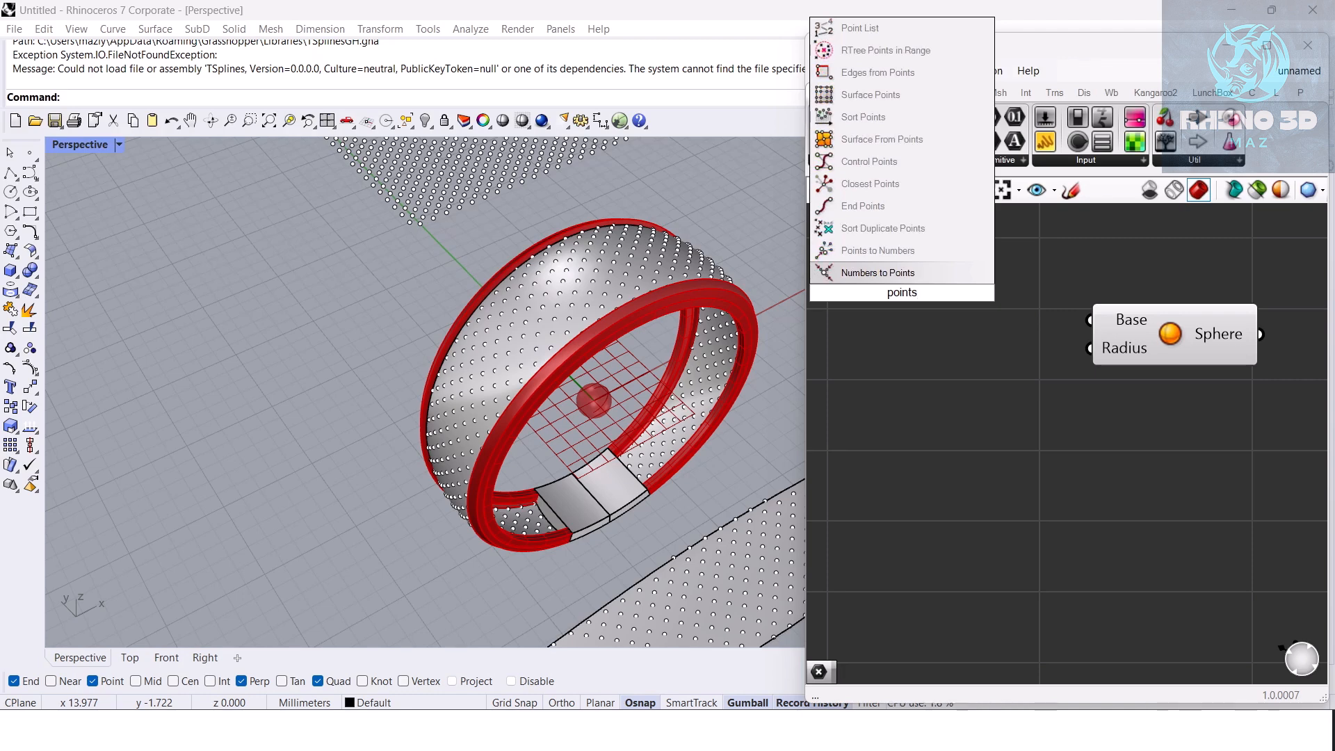
{"action": "key", "text": "Return"}
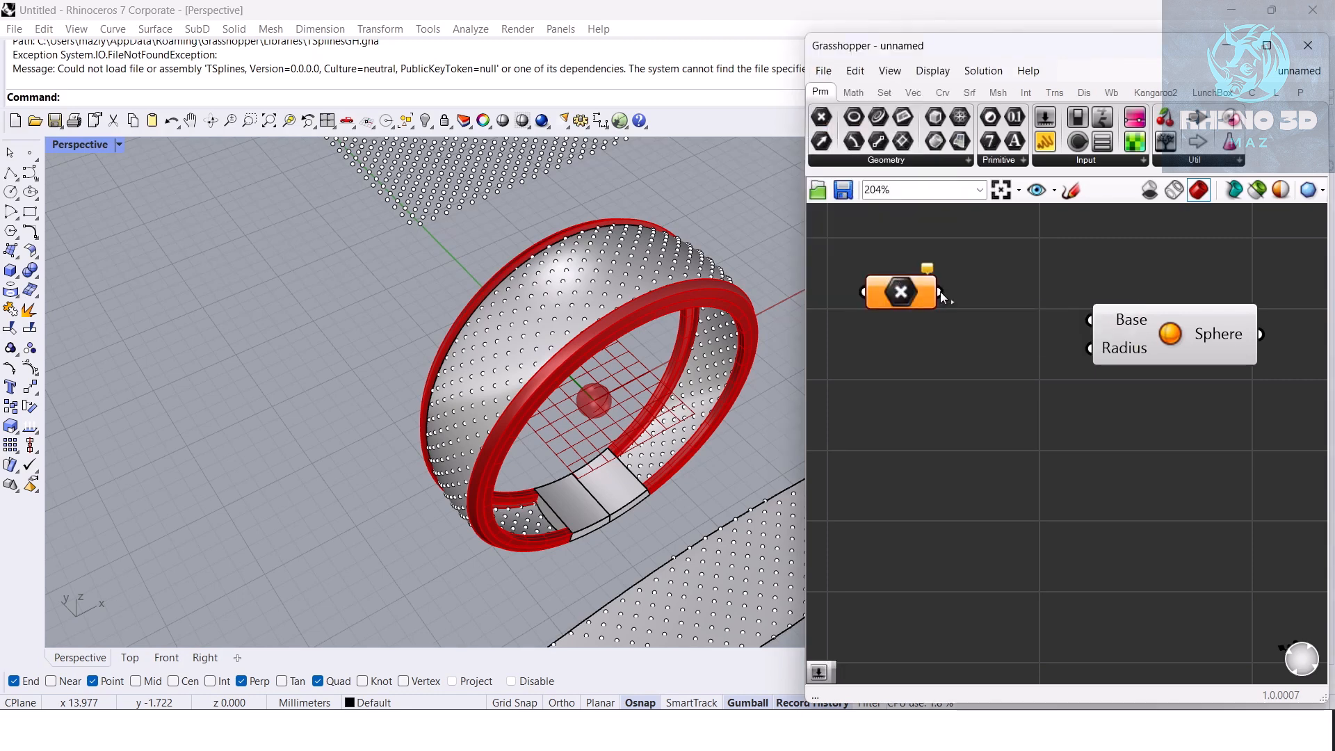
{"action": "left_click_drag", "start_coordinate": [1079, 331], "coordinate": [1054, 324]}
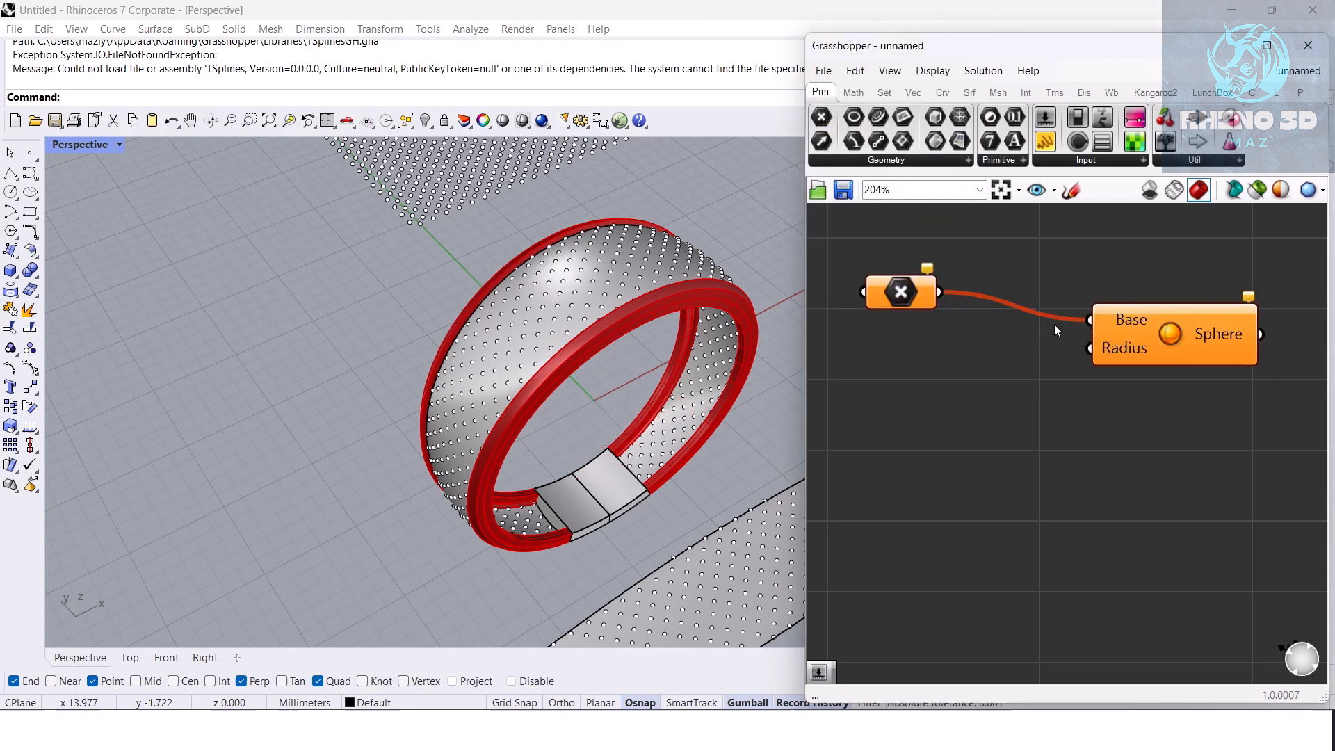
Step: Create a number slider set to 0.35 and connect it to the Sphere component's Radius input
{"action": "double_click", "coordinate": [885, 420]}
{"action": "type", "text": ".35"}
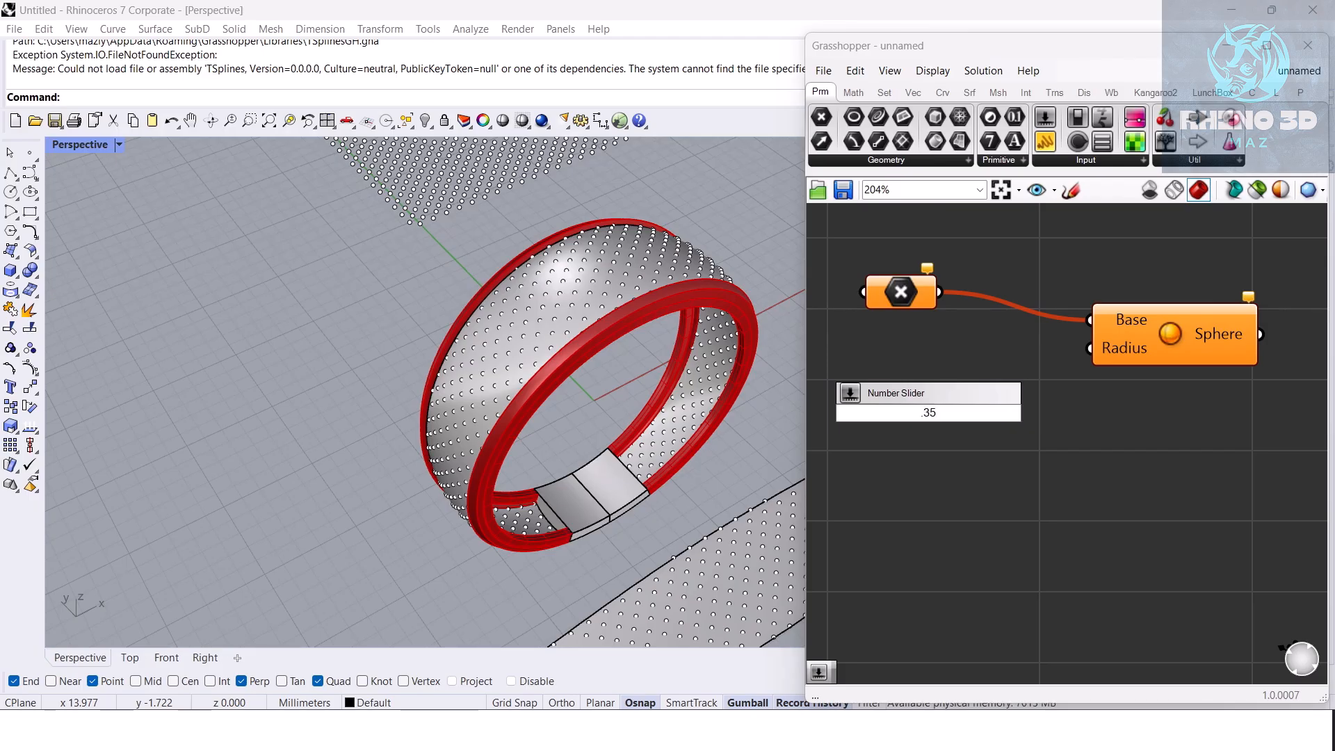
{"action": "key", "text": "Return"}
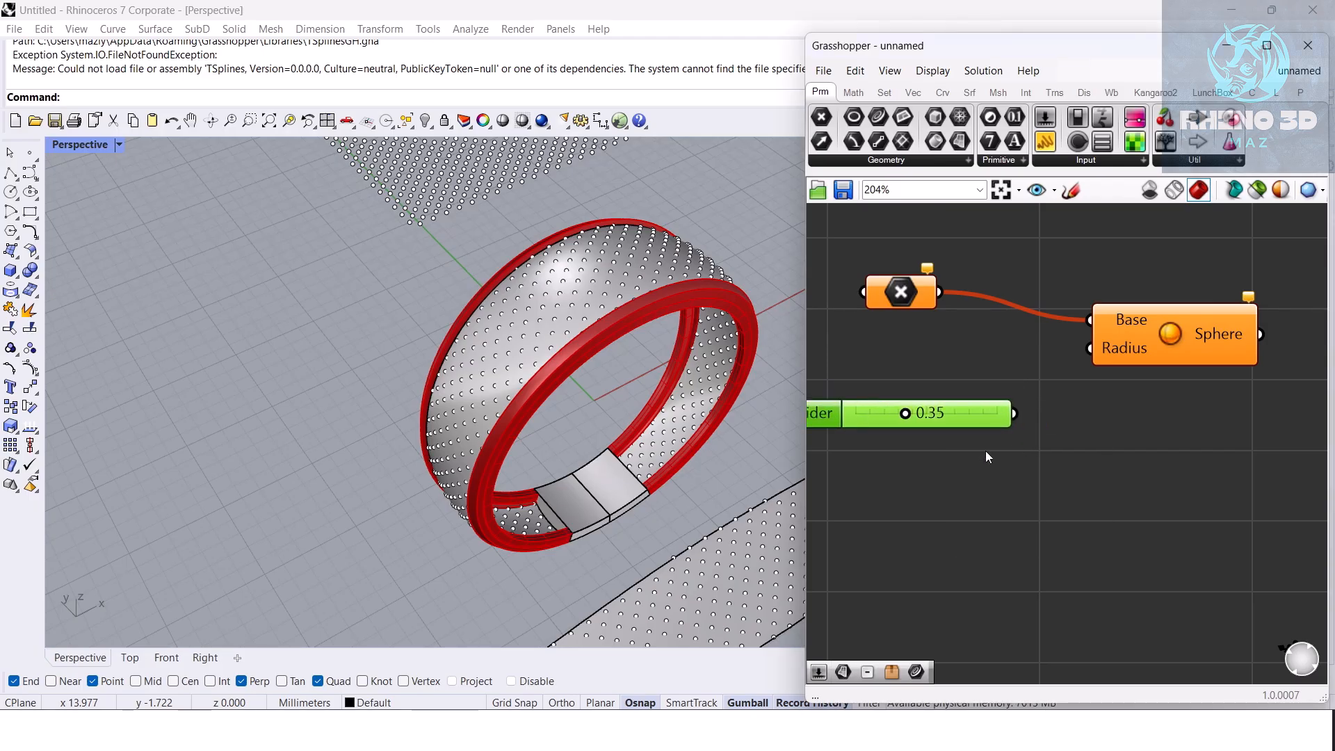
{"action": "left_click_drag", "start_coordinate": [1012, 415], "coordinate": [1091, 353]}
Step: Assign the grouped points on the ring to the Point parameter using Set Multiple Points
{"action": "scroll", "coordinate": [636, 278], "scroll_direction": "up", "scroll_amount": 6}
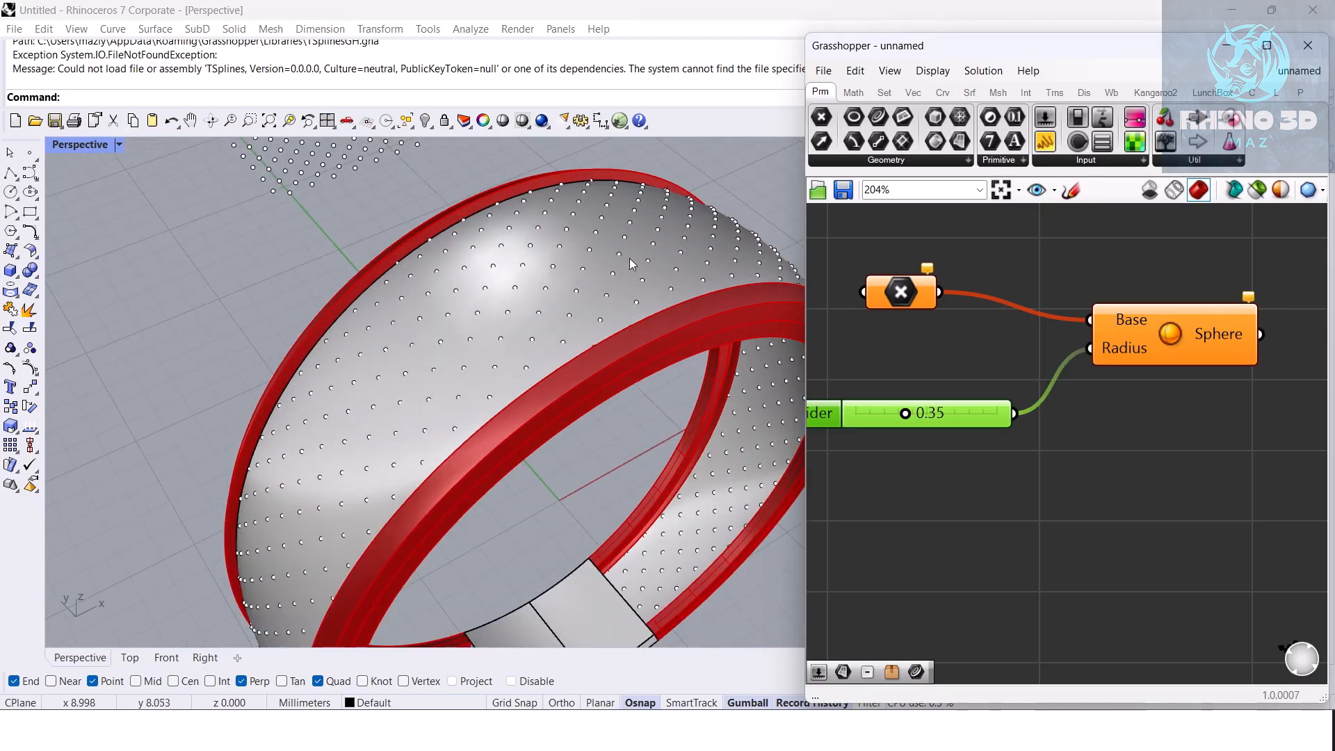
{"action": "left_click", "coordinate": [621, 252]}
{"action": "right_click", "coordinate": [910, 292]}
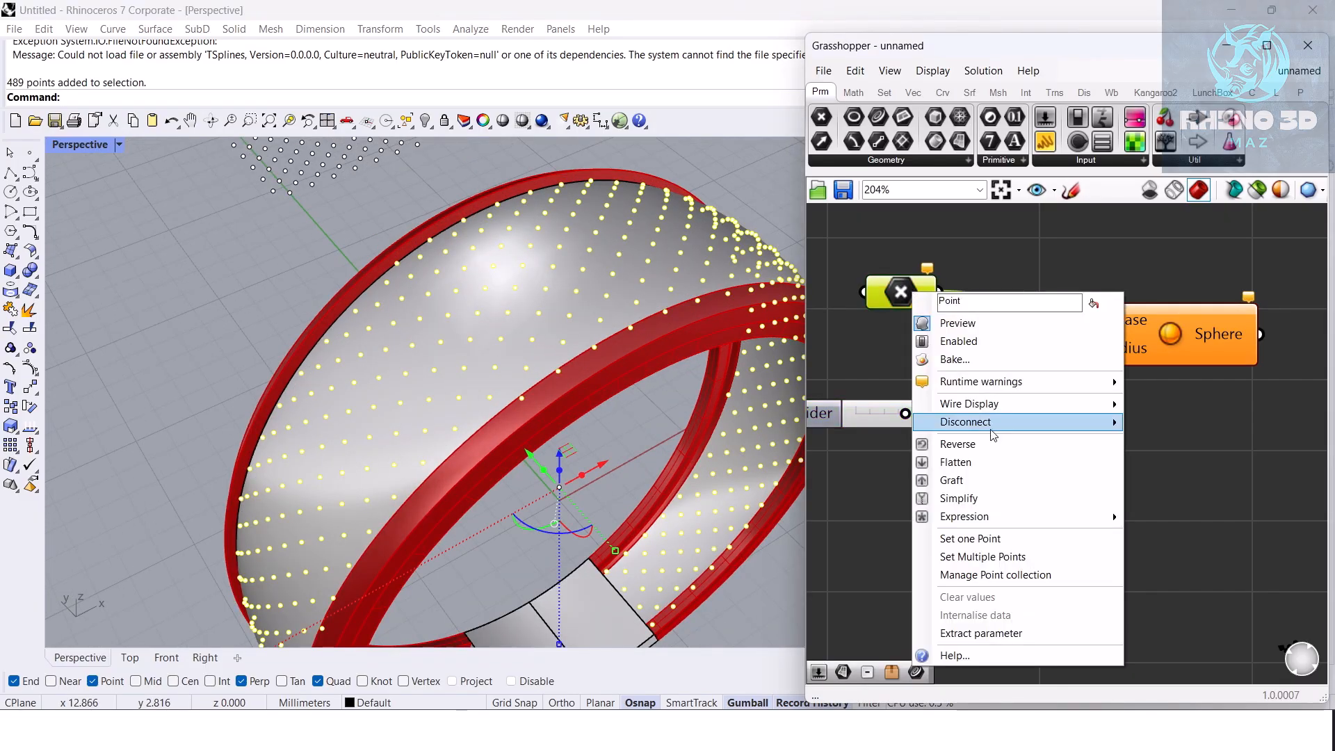
{"action": "left_click", "coordinate": [1012, 558]}
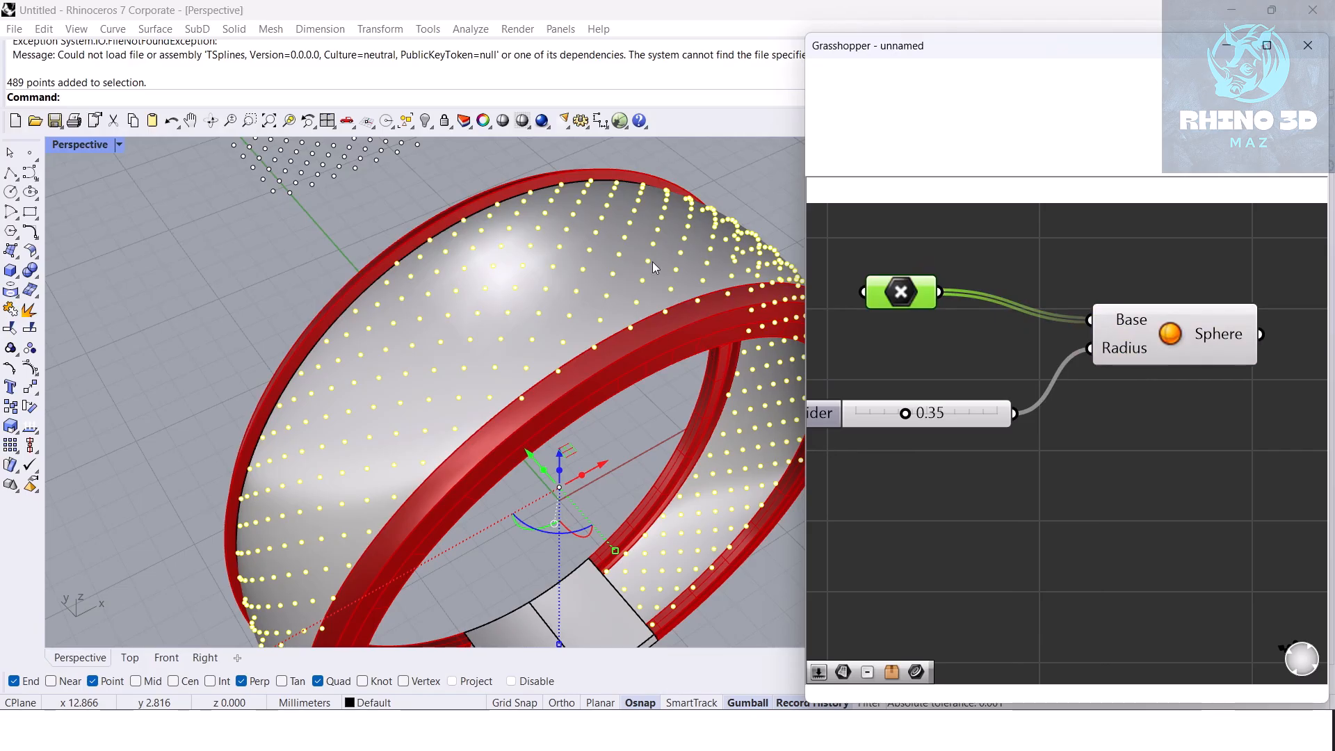
{"action": "key", "text": "Return"}
Step: Hide the ring's offset band surface beneath the sphere preview
{"action": "right_click_drag", "start_coordinate": [519, 260], "coordinate": [568, 340]}
{"action": "scroll", "coordinate": [589, 351], "scroll_direction": "up", "scroll_amount": 5}
{"action": "left_click", "coordinate": [590, 350]}
{"action": "scroll", "coordinate": [589, 350], "scroll_direction": "down", "scroll_amount": 3}
{"action": "key", "text": "ctrl+h"}
Step: Set the sphere radius slider to 0.39
{"action": "scroll", "coordinate": [545, 316], "scroll_direction": "up", "scroll_amount": 3}
{"action": "scroll", "coordinate": [869, 456], "scroll_direction": "up", "scroll_amount": 2}
{"action": "left_click_drag", "start_coordinate": [924, 403], "coordinate": [929, 408]}
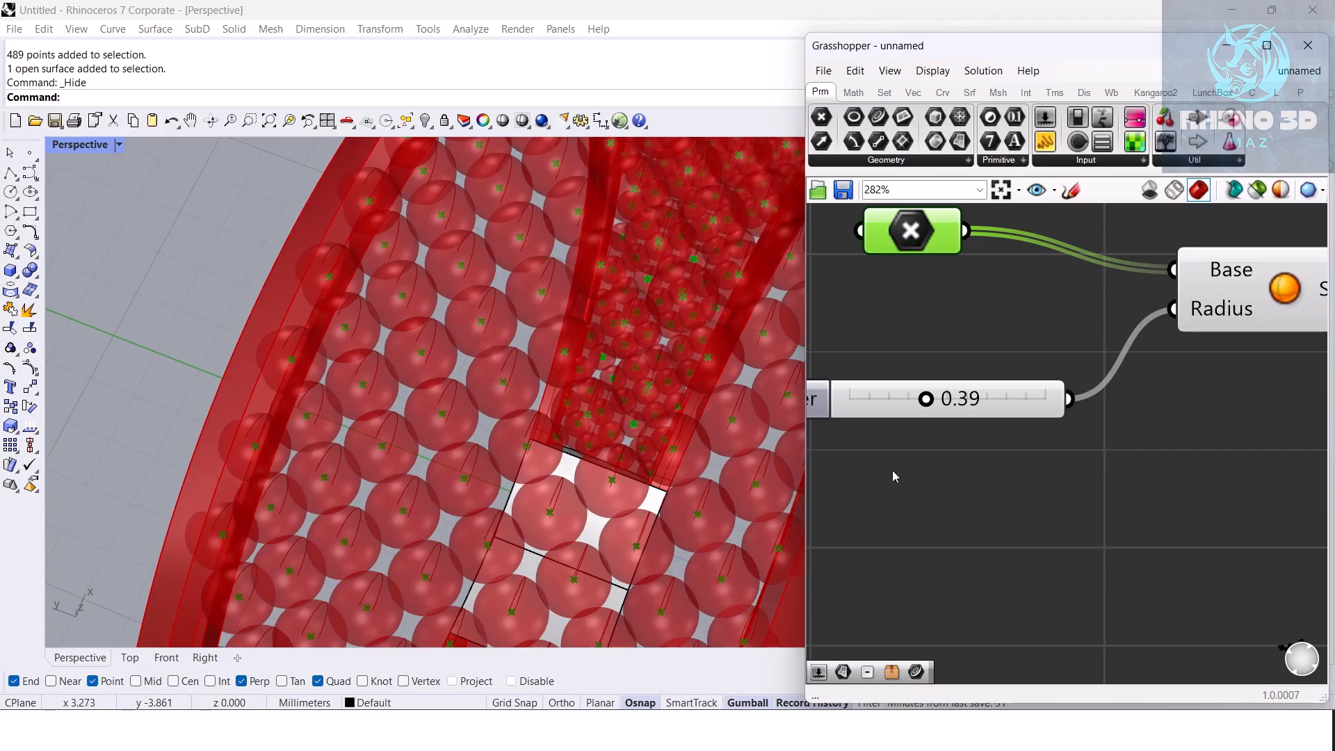
Step: Examine the previewed spheres around the band for their overlap with each other and with the side rims
{"action": "scroll", "coordinate": [584, 445], "scroll_direction": "down", "scroll_amount": 4}
{"action": "right_click_drag", "start_coordinate": [584, 445], "coordinate": [521, 375]}
{"action": "scroll", "coordinate": [631, 346], "scroll_direction": "up", "scroll_amount": 5}
{"action": "right_click_drag", "start_coordinate": [631, 346], "coordinate": [408, 561]}
{"action": "scroll", "coordinate": [614, 447], "scroll_direction": "down", "scroll_amount": 5}
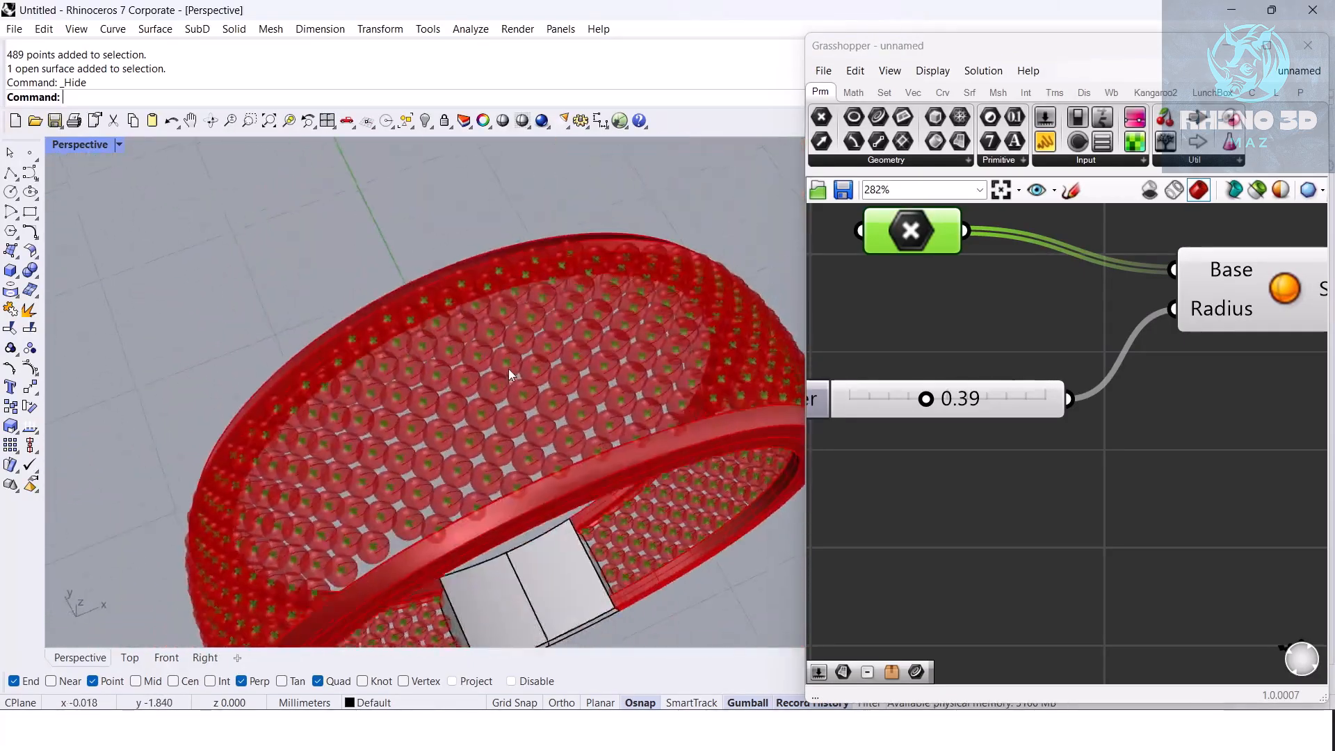
{"action": "scroll", "coordinate": [472, 426], "scroll_direction": "up", "scroll_amount": 6}
{"action": "right_click_drag", "start_coordinate": [472, 430], "coordinate": [515, 393]}
{"action": "scroll", "coordinate": [468, 298], "scroll_direction": "down", "scroll_amount": 5}
{"action": "scroll", "coordinate": [557, 261], "scroll_direction": "down", "scroll_amount": 5}
{"action": "scroll", "coordinate": [532, 391], "scroll_direction": "up", "scroll_amount": 5}
{"action": "scroll", "coordinate": [513, 378], "scroll_direction": "down", "scroll_amount": 4}
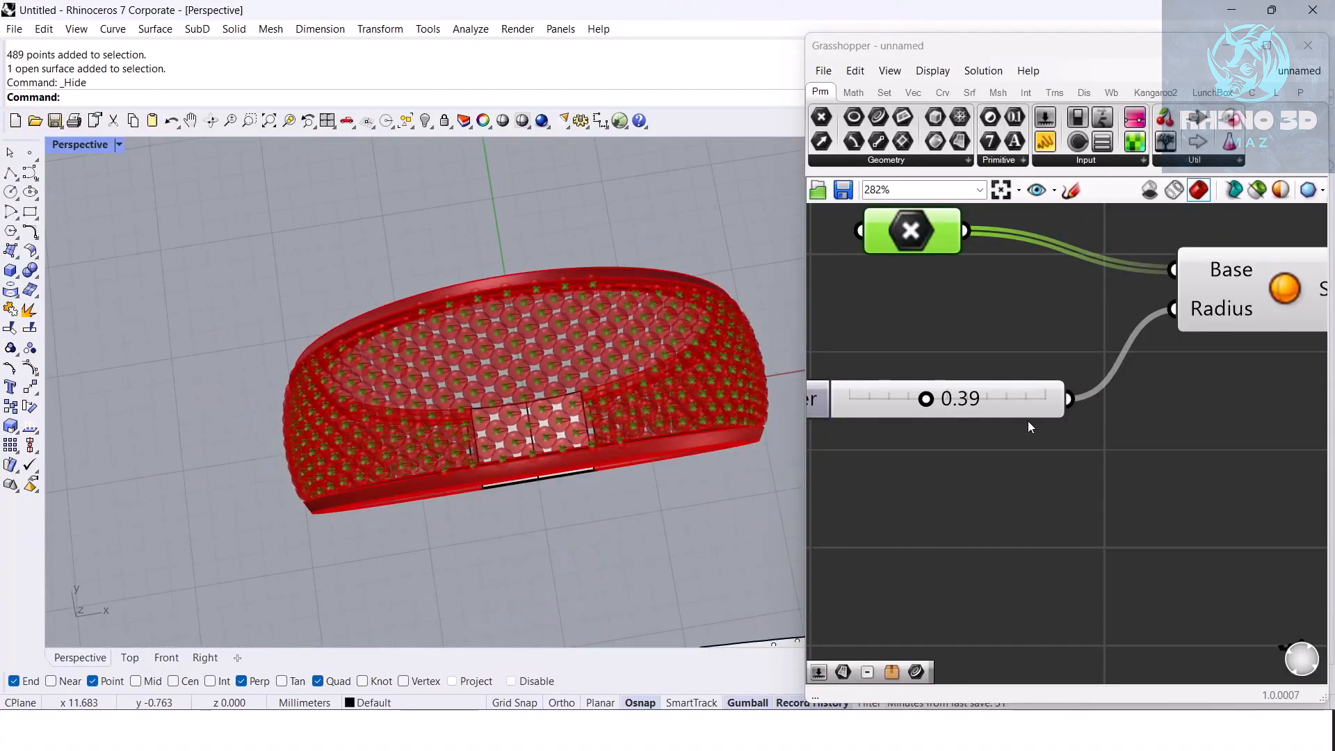
Step: Bake the Sphere output as grouped geometry, and close the Grasshopper window
{"action": "right_click_drag", "start_coordinate": [1028, 424], "coordinate": [855, 441]}
{"action": "left_click", "coordinate": [1177, 310]}
{"action": "right_click", "coordinate": [1178, 311]}
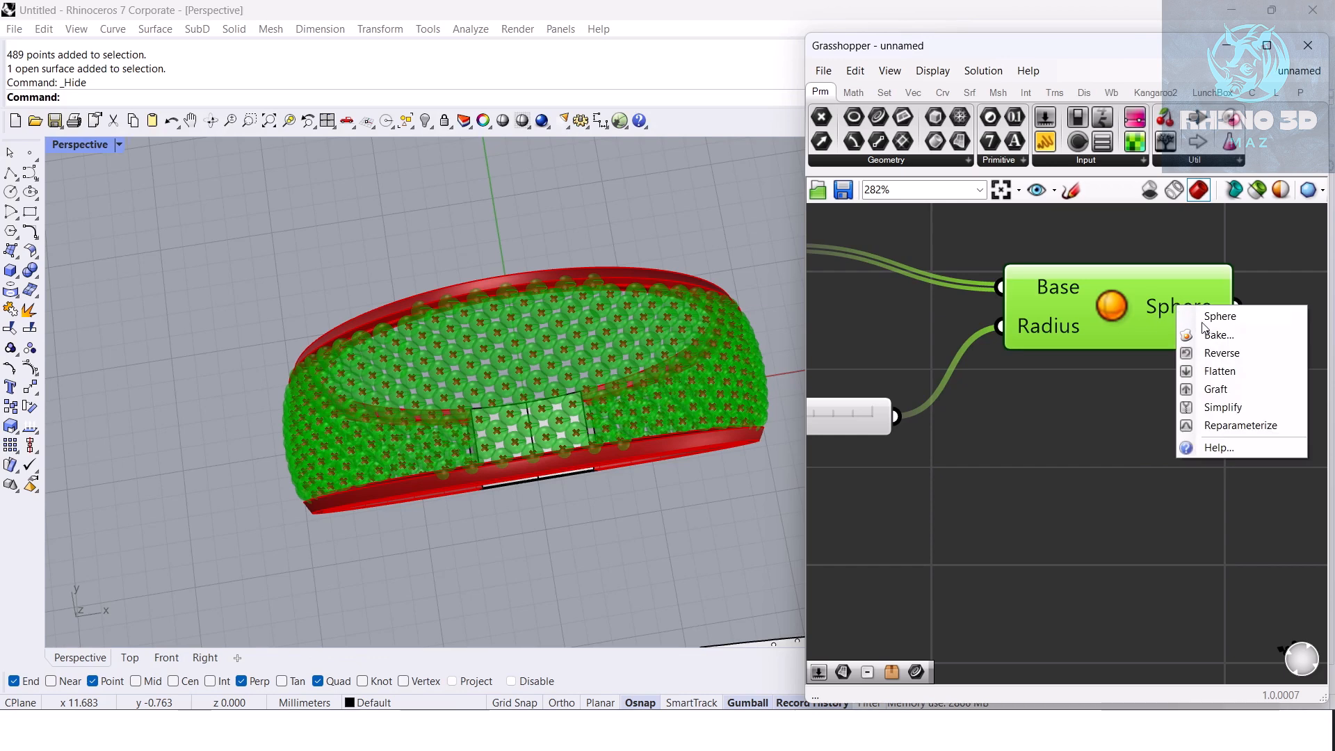
{"action": "left_click", "coordinate": [1198, 335]}
{"action": "left_click", "coordinate": [1190, 431]}
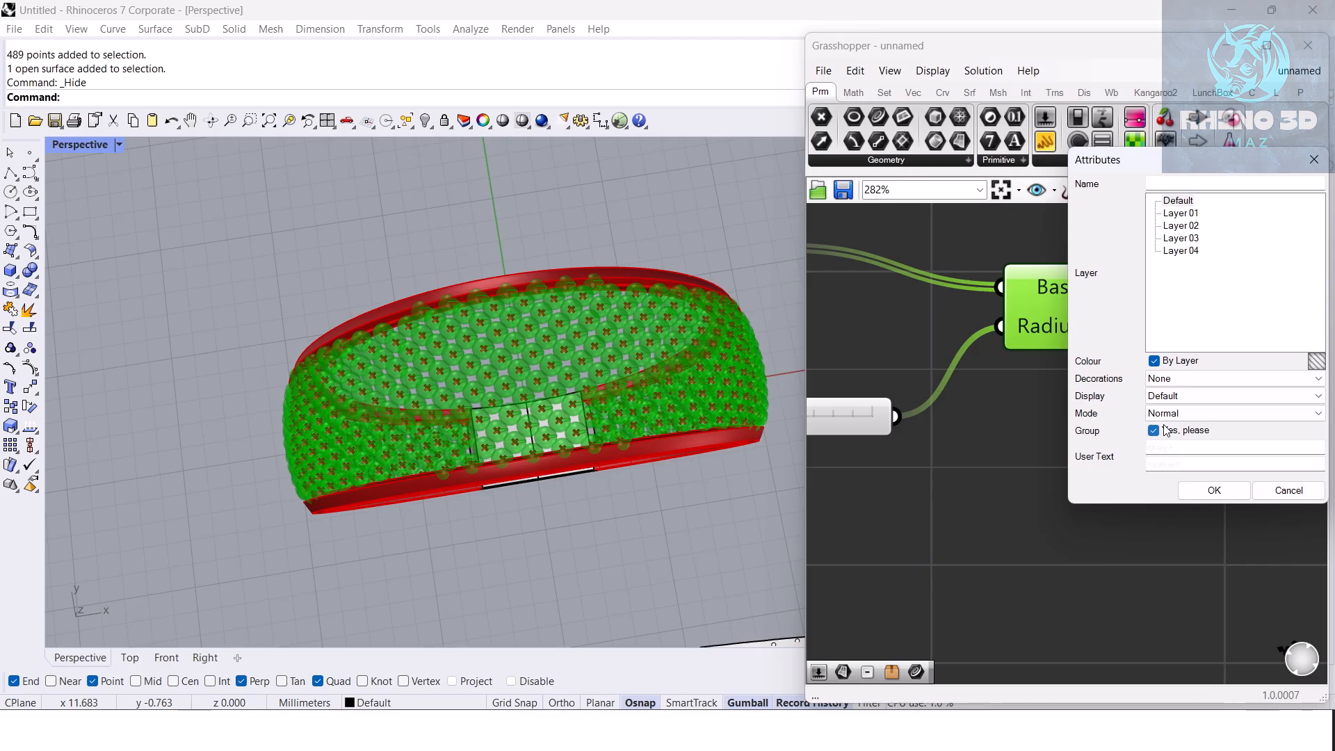
{"action": "left_click", "coordinate": [1210, 490]}
{"action": "left_click", "coordinate": [1306, 45]}
Step: Examine the baked spheres where they meet the ring's red side rims
{"action": "right_click_drag", "start_coordinate": [624, 431], "coordinate": [789, 252]}
{"action": "scroll", "coordinate": [605, 365], "scroll_direction": "up", "scroll_amount": 2}
{"action": "left_click", "coordinate": [568, 357]}
{"action": "scroll", "coordinate": [569, 356], "scroll_direction": "down", "scroll_amount": 3}
{"action": "left_click", "coordinate": [723, 289]}
{"action": "scroll", "coordinate": [652, 332], "scroll_direction": "up", "scroll_amount": 5}
{"action": "right_click_drag", "start_coordinate": [699, 271], "coordinate": [603, 347]}
{"action": "scroll", "coordinate": [632, 260], "scroll_direction": "up", "scroll_amount": 4}
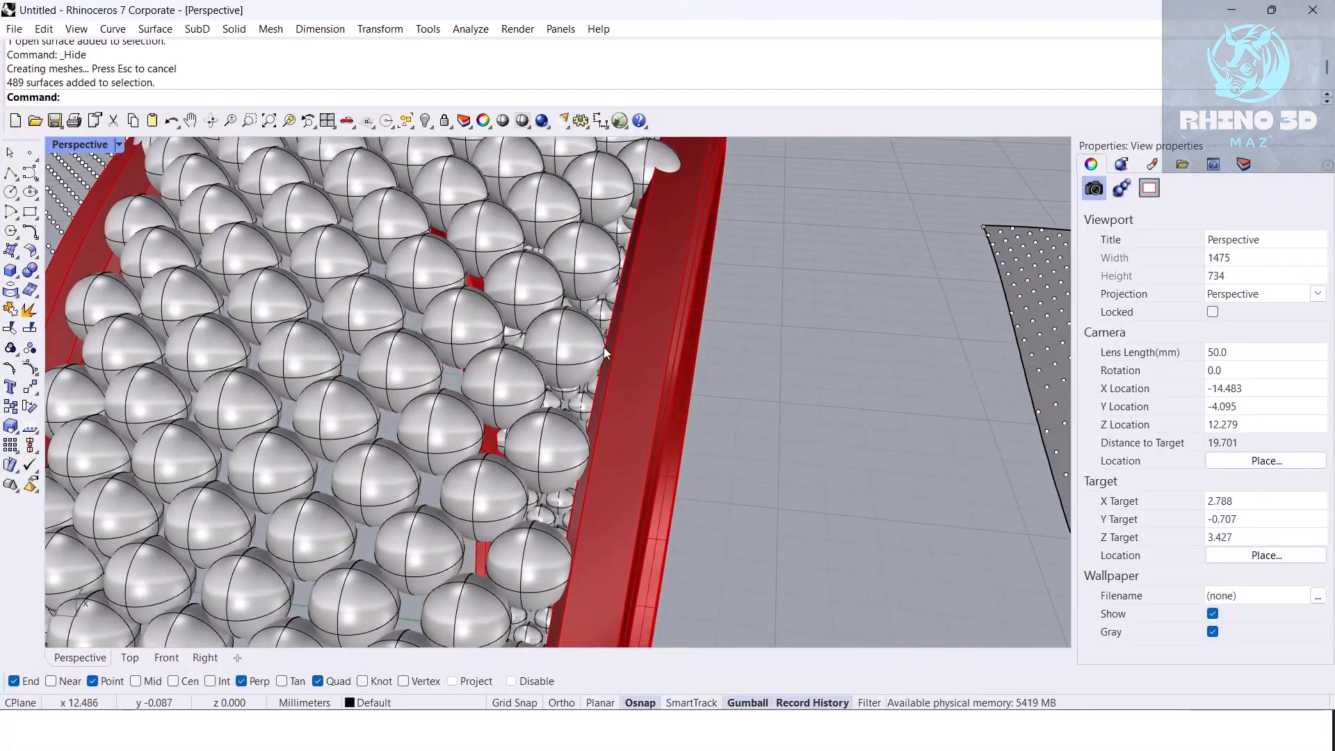
Step: Bring back the ring's hidden band surface with ShowSelected, and hide the extra object revealed with it
{"action": "scroll", "coordinate": [603, 348], "scroll_direction": "down", "scroll_amount": 4}
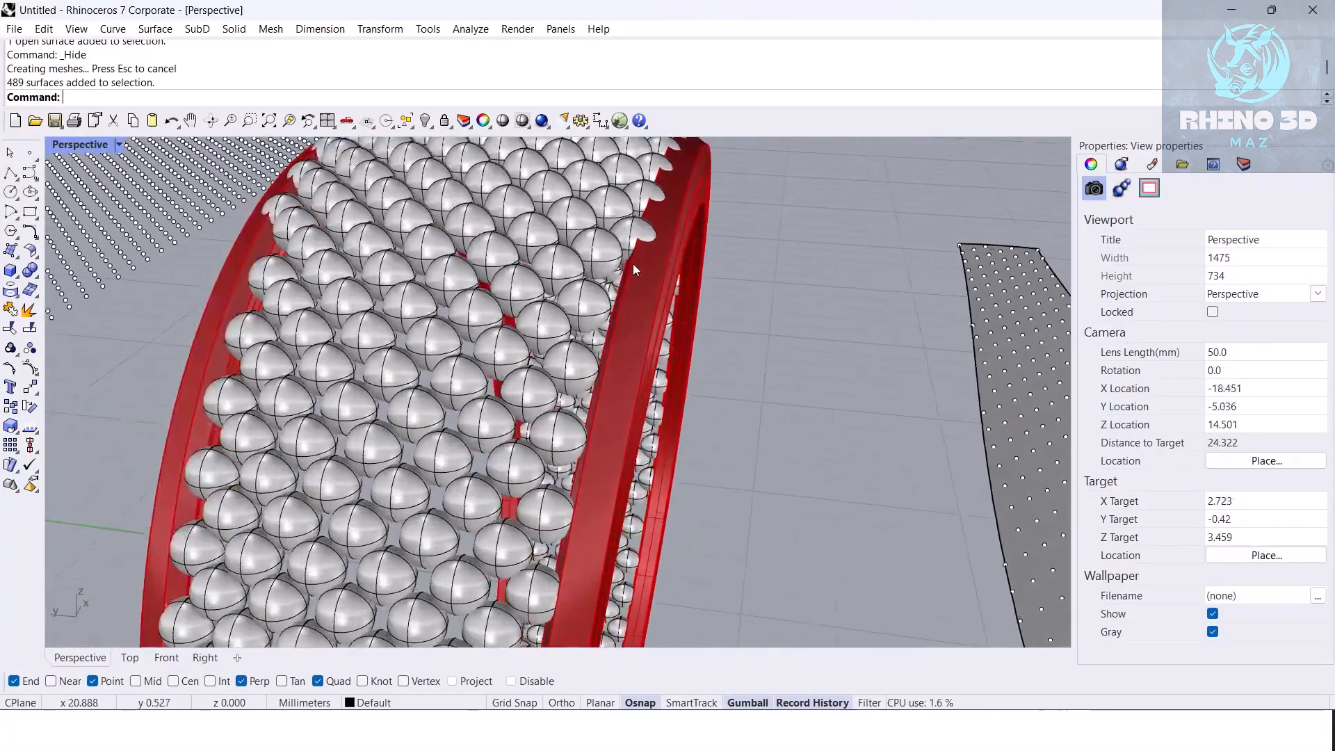
{"action": "type", "text": "Shpw"}
{"action": "key", "text": "Escape"}
{"action": "type", "text": "ShowSelected"}
{"action": "key", "text": "Return"}
{"action": "left_click", "coordinate": [608, 305]}
{"action": "right_click", "coordinate": [600, 290]}
{"action": "scroll", "coordinate": [599, 289], "scroll_direction": "up", "scroll_amount": 2}
{"action": "scroll", "coordinate": [602, 278], "scroll_direction": "up", "scroll_amount": 5}
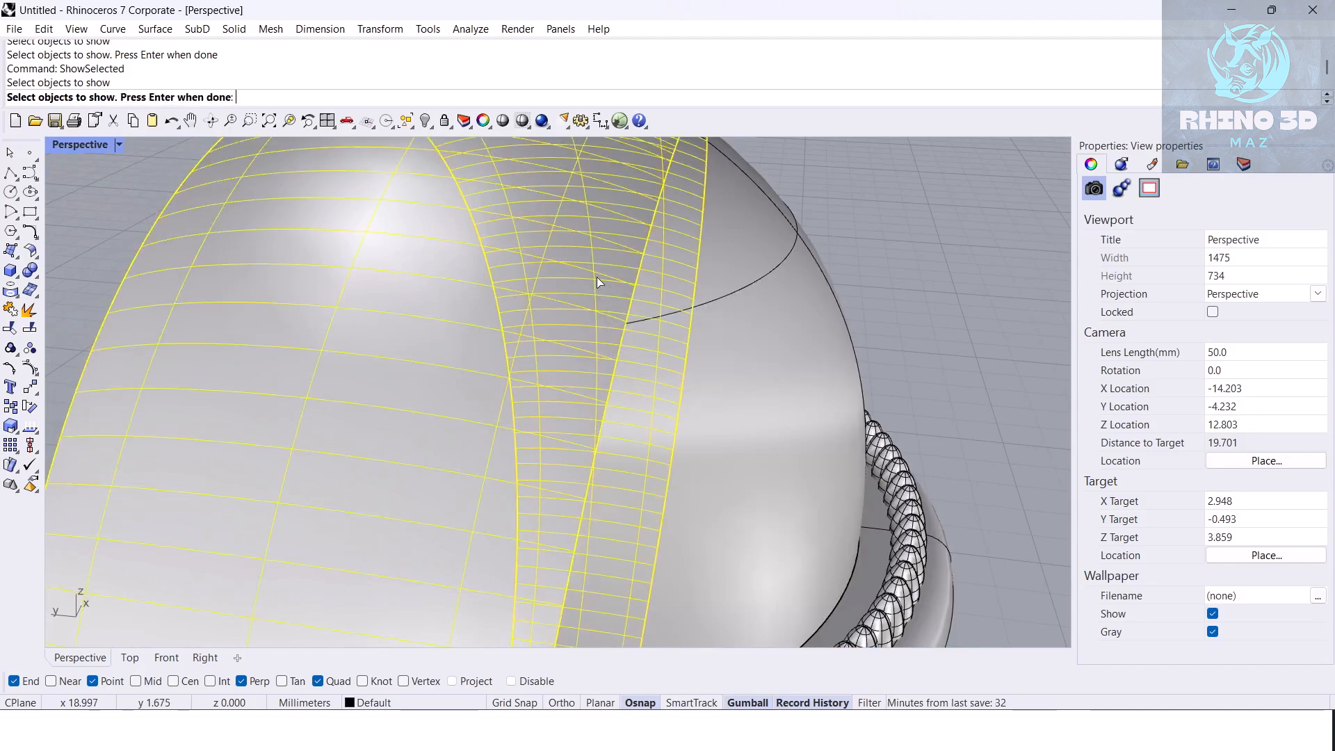
{"action": "scroll", "coordinate": [596, 276], "scroll_direction": "down", "scroll_amount": 6}
{"action": "left_click", "coordinate": [623, 282]}
{"action": "key", "text": "ctrl+h"}
Step: Duplicate the face border of the band surface under the spheres and explode it into separate edge curves
{"action": "scroll", "coordinate": [628, 274], "scroll_direction": "up", "scroll_amount": 3}
{"action": "type", "text": "DupFaceBorder"}
{"action": "key", "text": "Return"}
{"action": "left_click", "coordinate": [629, 274]}
{"action": "key", "text": "Return"}
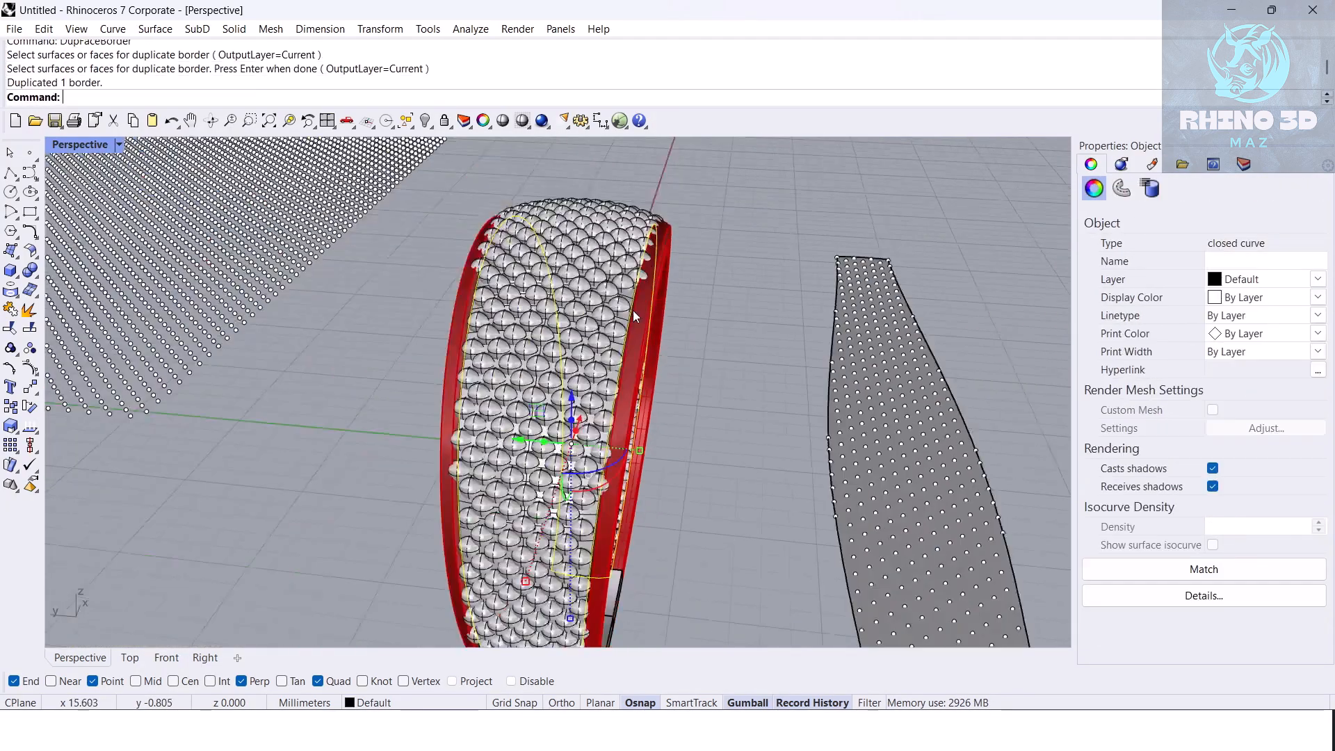
{"action": "right_click_drag", "start_coordinate": [648, 233], "coordinate": [599, 224]}
{"action": "middle_click", "coordinate": [599, 222]}
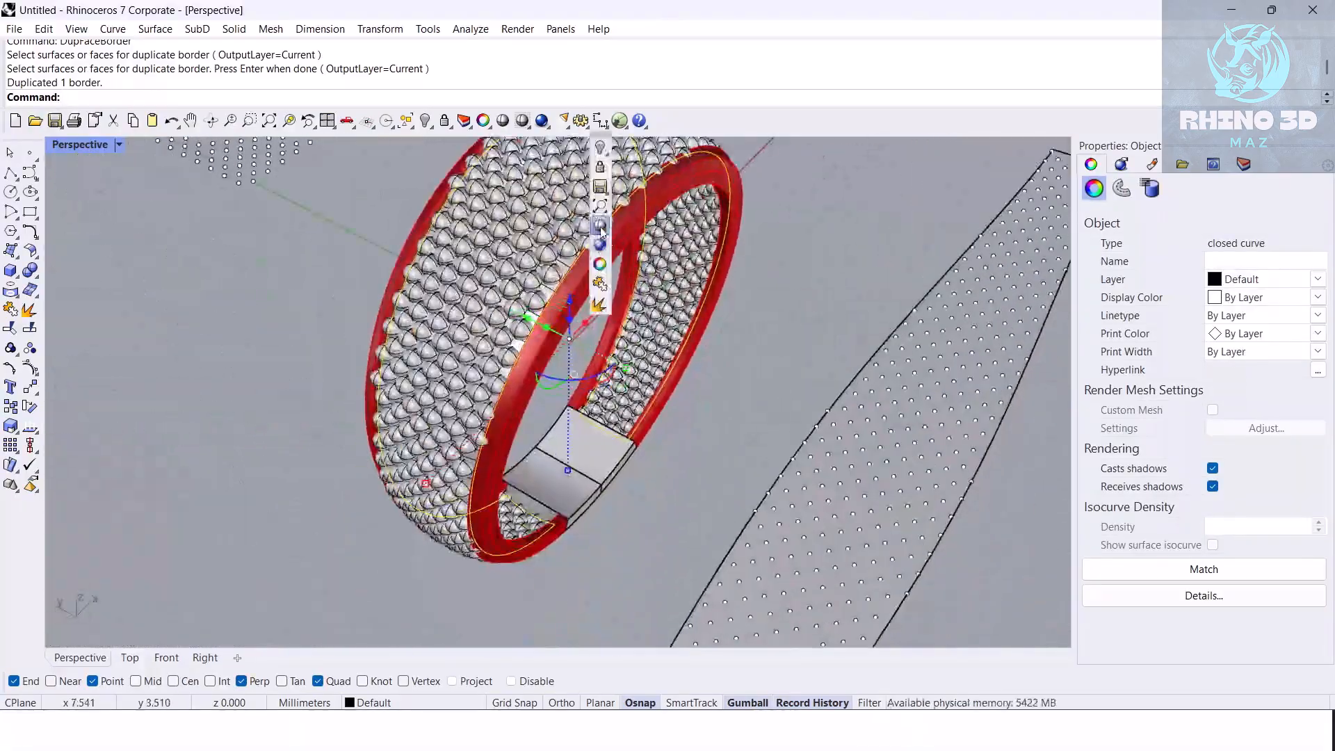
{"action": "left_click", "coordinate": [601, 304]}
Step: Group the exploded band edge curves and pipe them with a 0.6 mm diameter
{"action": "right_click_drag", "start_coordinate": [601, 306], "coordinate": [582, 546]}
{"action": "scroll", "coordinate": [583, 548], "scroll_direction": "up", "scroll_amount": 6}
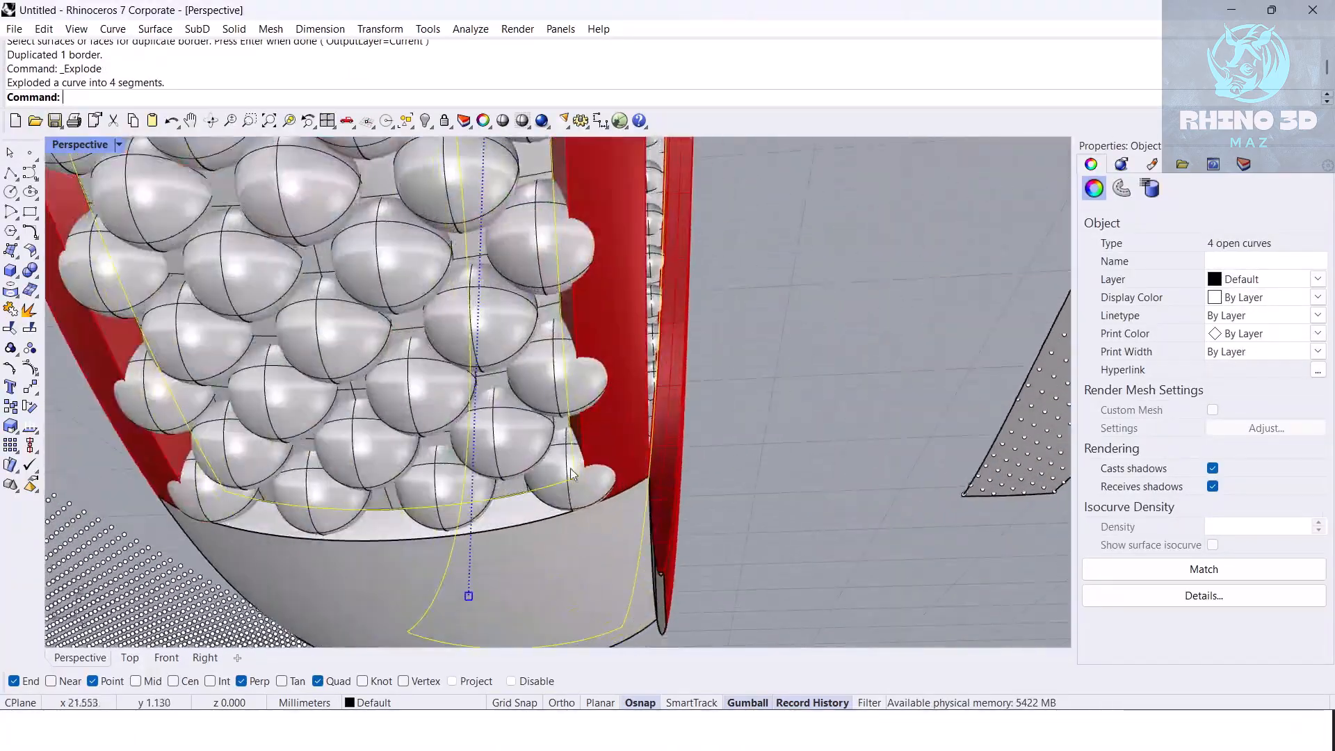
{"action": "scroll", "coordinate": [492, 480], "scroll_direction": "down", "scroll_amount": 8}
{"action": "right_click_drag", "start_coordinate": [491, 479], "coordinate": [452, 556]}
{"action": "scroll", "coordinate": [459, 459], "scroll_direction": "down", "scroll_amount": 4}
{"action": "scroll", "coordinate": [459, 459], "scroll_direction": "up", "scroll_amount": 5}
{"action": "right_click_drag", "start_coordinate": [506, 341], "coordinate": [606, 321]}
{"action": "scroll", "coordinate": [513, 367], "scroll_direction": "down", "scroll_amount": 3}
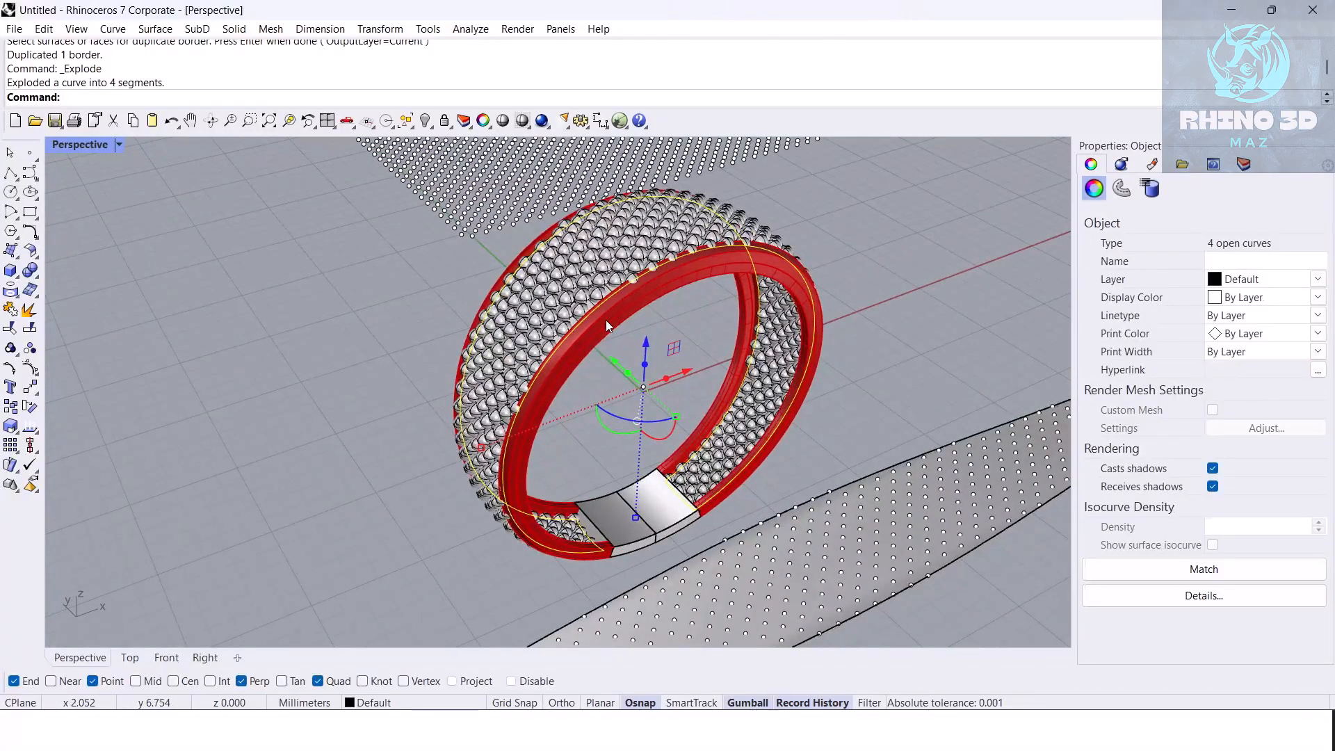
{"action": "key", "text": "ctrl+g"}
{"action": "type", "text": "Pipe"}
{"action": "key", "text": "Return"}
{"action": "type", "text": "d"}
{"action": "key", "text": "Return"}
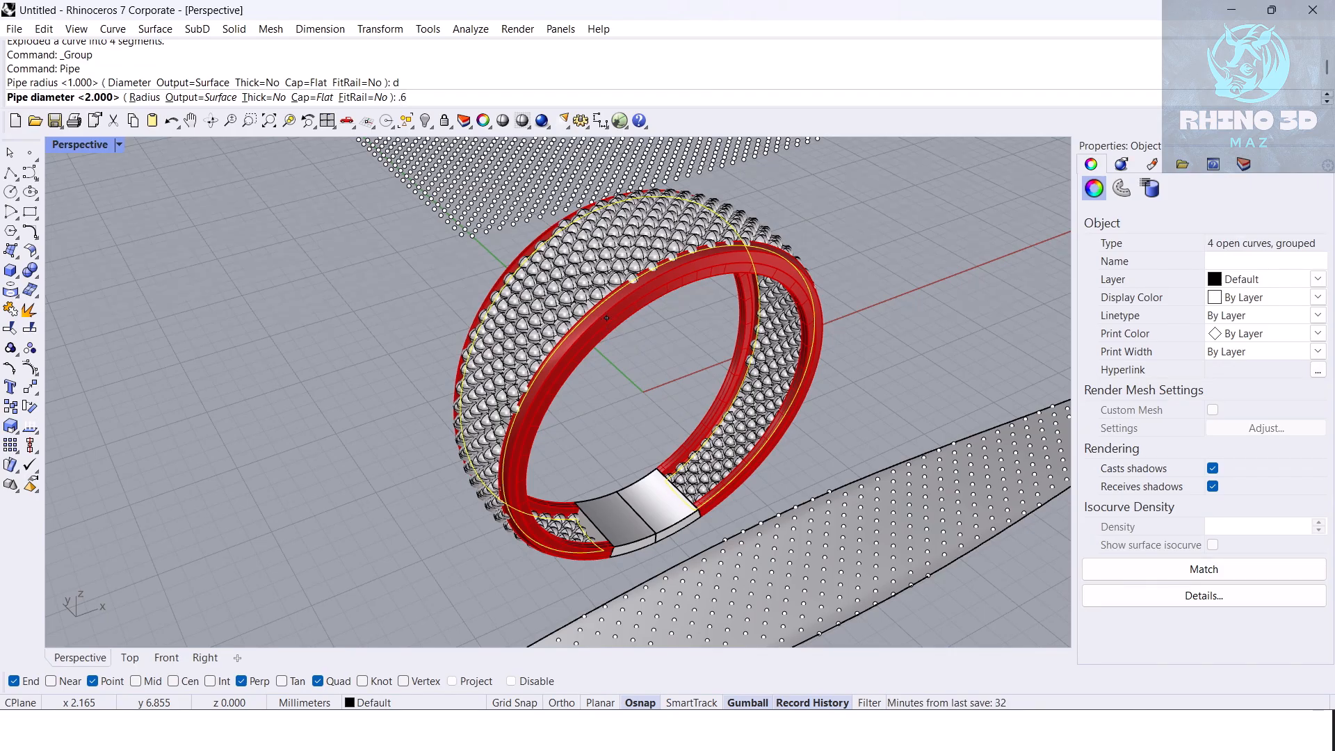
{"action": "type", "text": ".6"}
{"action": "key", "text": "Return"}
{"action": "scroll", "coordinate": [606, 319], "scroll_direction": "up", "scroll_amount": 10}
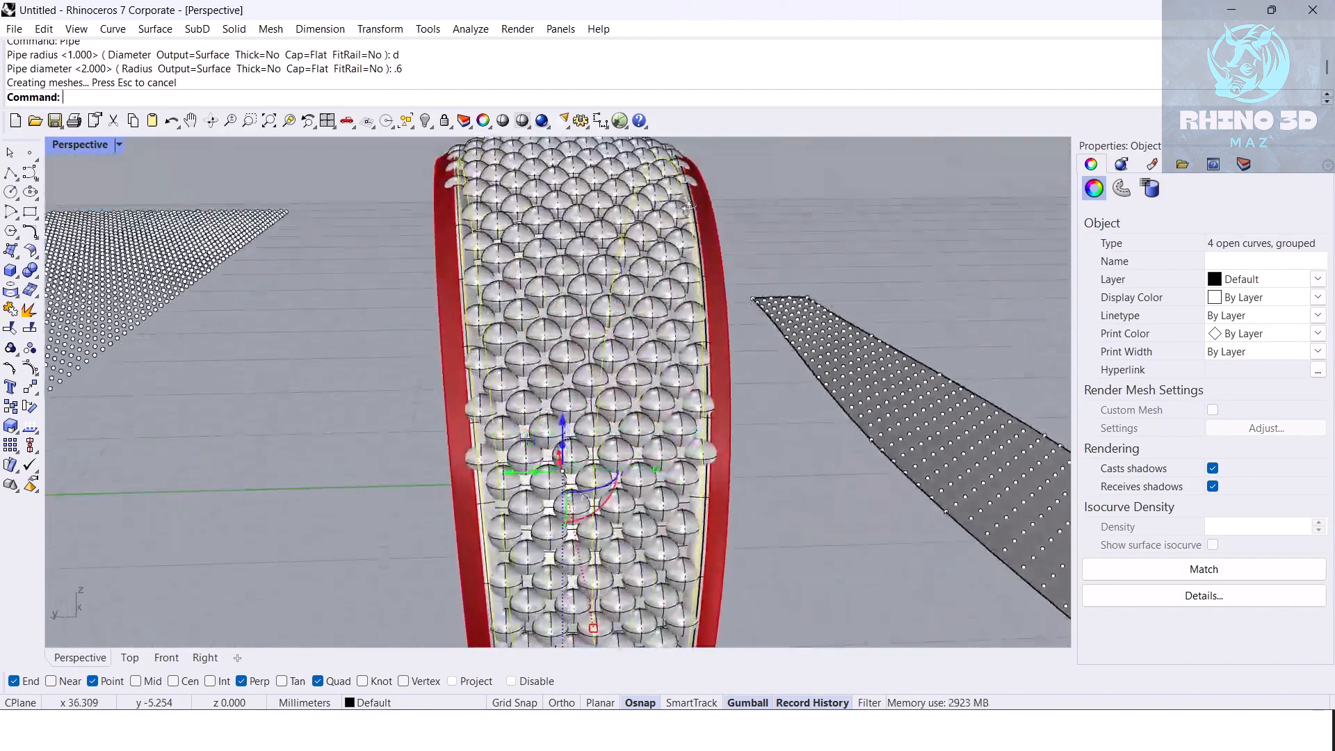
Step: Select the newly created pipes with SelLast and group them
{"action": "key", "text": "Escape"}
{"action": "type", "text": "SeclLast"}
{"action": "key", "text": "Return"}
{"action": "key", "text": "ctrl+g"}
{"action": "key", "text": "ctrl+g"}
{"action": "right_click_drag", "start_coordinate": [679, 219], "coordinate": [599, 304]}
{"action": "scroll", "coordinate": [655, 241], "scroll_direction": "down", "scroll_amount": 4}
{"action": "key", "text": "Escape"}
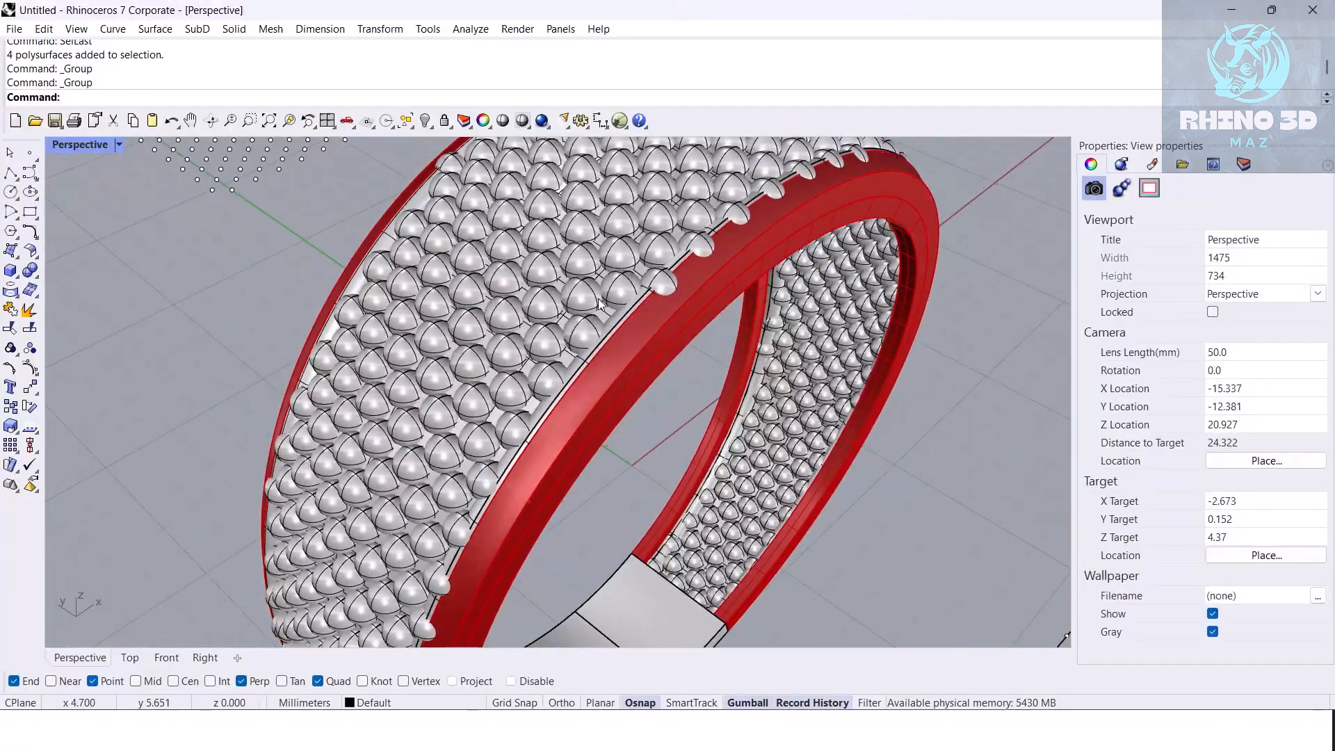
Step: Hide the band surface beneath the spheres and switch the Perspective view to Rendered display
{"action": "scroll", "coordinate": [600, 303], "scroll_direction": "up", "scroll_amount": 6}
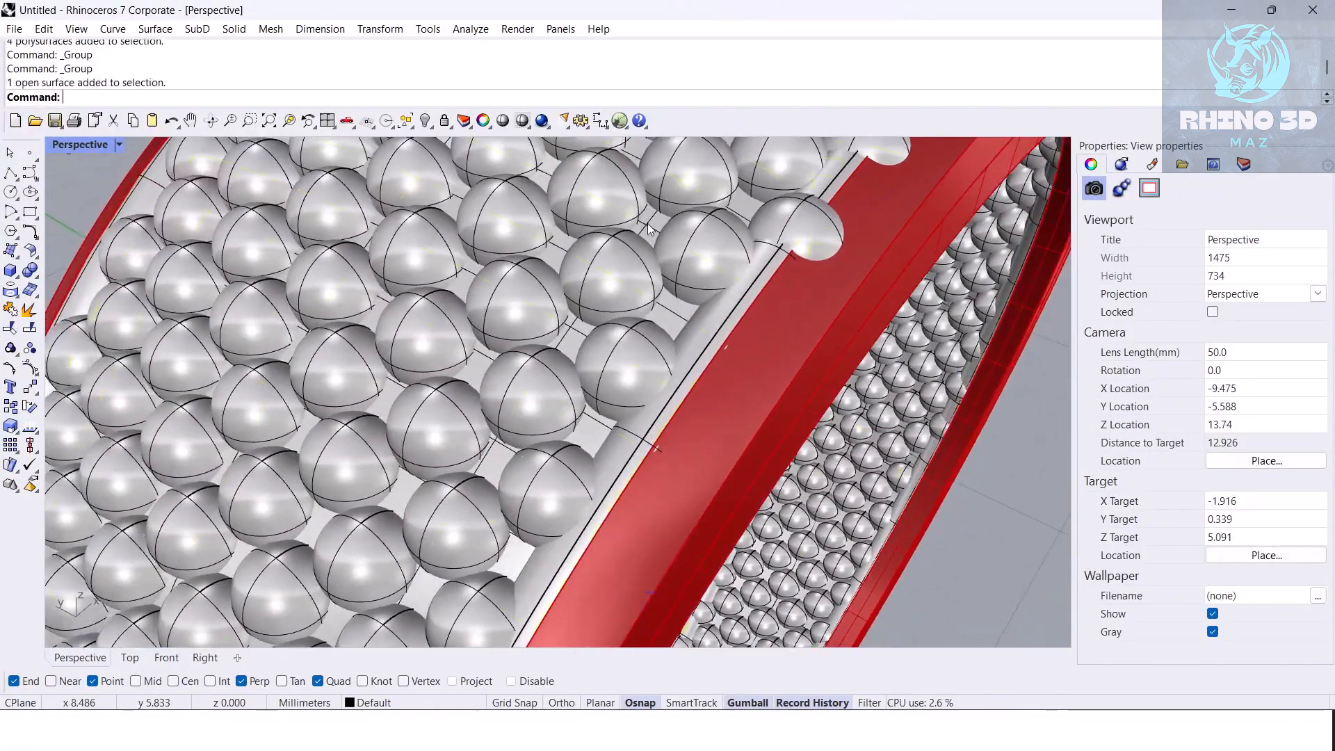
{"action": "left_click", "coordinate": [648, 223]}
{"action": "key", "text": "ctrl+h"}
{"action": "scroll", "coordinate": [648, 223], "scroll_direction": "down", "scroll_amount": 8}
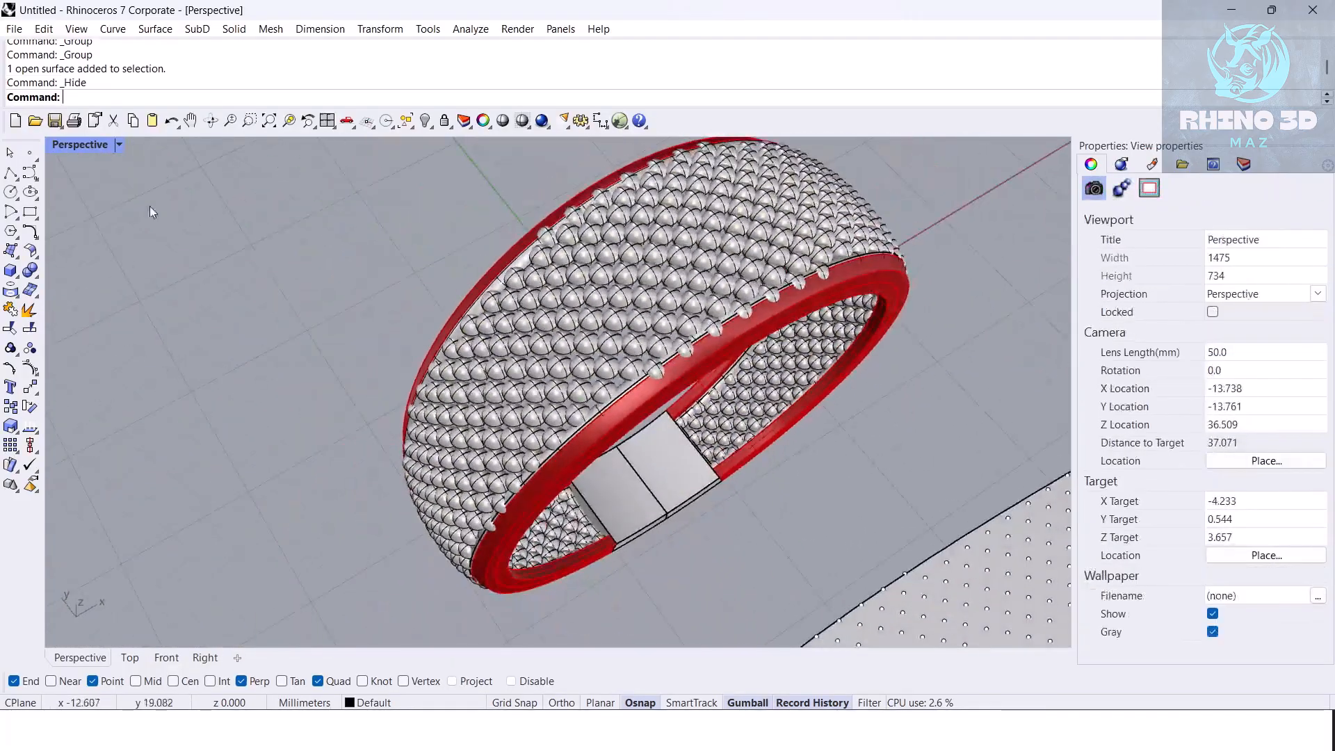
{"action": "left_click", "coordinate": [118, 144]}
{"action": "left_click", "coordinate": [179, 174]}
{"action": "right_click_drag", "start_coordinate": [711, 349], "coordinate": [619, 351], "text": "shift"}
Step: Remove two spheres that protrude over the side rim from the sphere group with RemoveFromGroup, and delete them
{"action": "scroll", "coordinate": [613, 403], "scroll_direction": "up", "scroll_amount": 8}
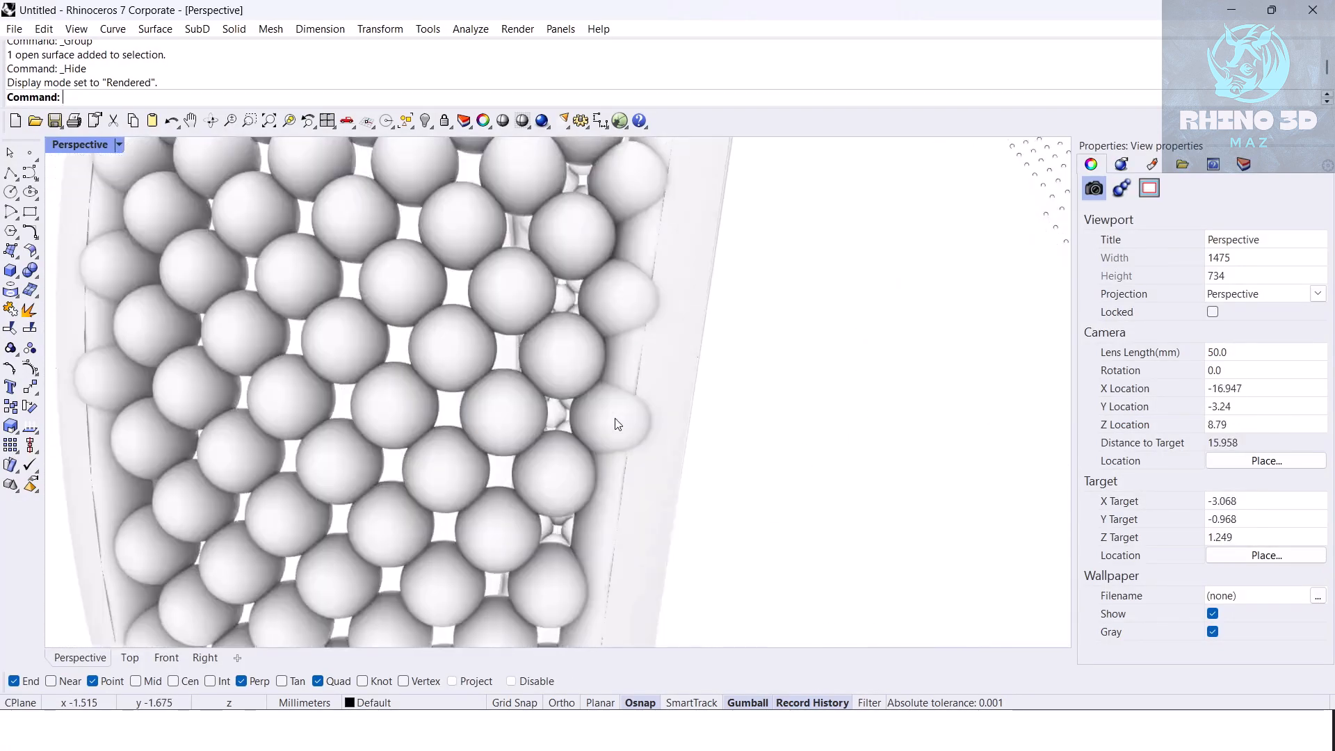
{"action": "scroll", "coordinate": [605, 370], "scroll_direction": "up", "scroll_amount": 2}
{"action": "right_click_drag", "start_coordinate": [613, 421], "coordinate": [600, 378]}
{"action": "type", "text": "RemoveFromGroup"}
{"action": "key", "text": "Return"}
{"action": "left_click", "coordinate": [604, 368]}
{"action": "key", "text": "Return"}
{"action": "key", "text": "Delete"}
{"action": "scroll", "coordinate": [603, 366], "scroll_direction": "down", "scroll_amount": 3}
{"action": "right_click", "coordinate": [602, 375]}
{"action": "left_click", "coordinate": [614, 296]}
{"action": "right_click", "coordinate": [613, 296]}
{"action": "key", "text": "Delete"}
Step: Take the next sphere along the rim out of the group and shift it slightly inward
{"action": "right_click_drag", "start_coordinate": [613, 296], "coordinate": [627, 324]}
{"action": "left_click", "coordinate": [625, 317]}
{"action": "scroll", "coordinate": [589, 327], "scroll_direction": "up", "scroll_amount": 2}
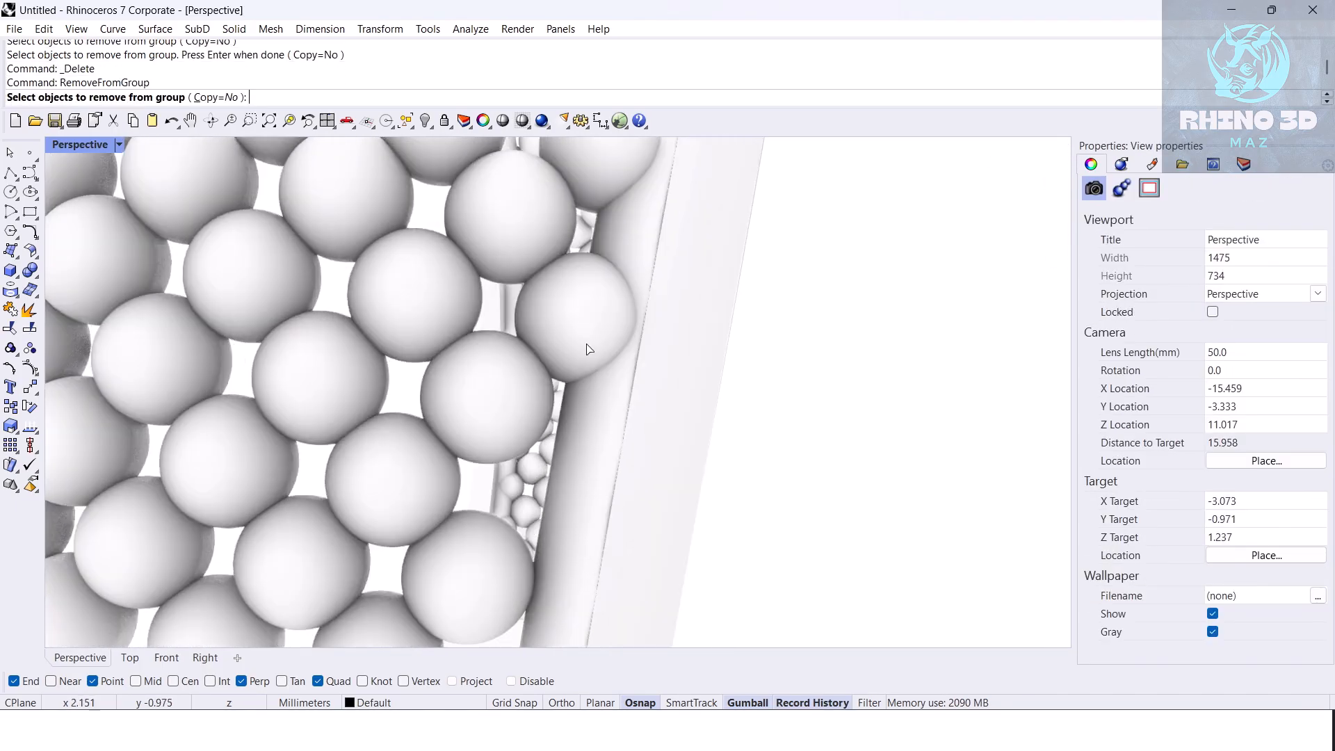
{"action": "left_click_drag", "start_coordinate": [528, 313], "coordinate": [508, 310]}
{"action": "left_click", "coordinate": [789, 396]}
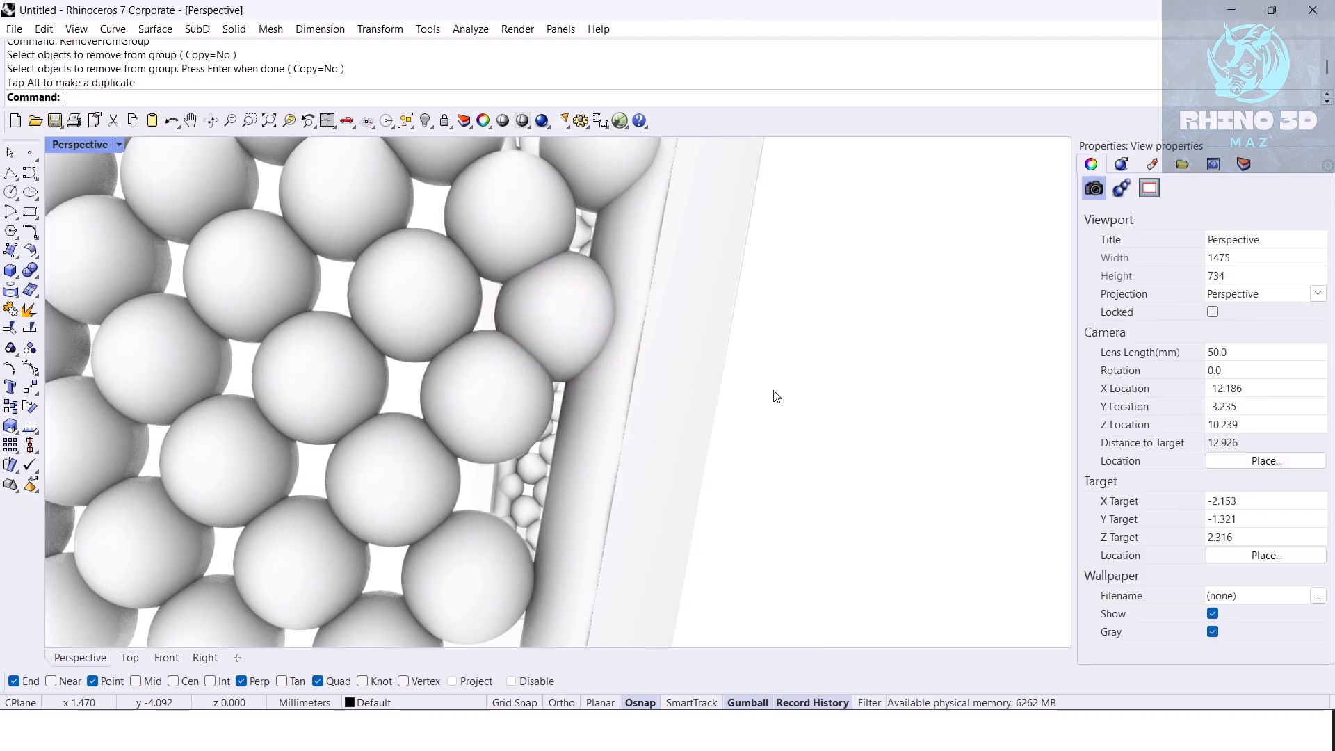
Step: Remove the following rim sphere from the group and delete it
{"action": "scroll", "coordinate": [730, 365], "scroll_direction": "down", "scroll_amount": 2}
{"action": "right_click_drag", "start_coordinate": [708, 339], "coordinate": [698, 353]}
{"action": "scroll", "coordinate": [685, 286], "scroll_direction": "up", "scroll_amount": 4}
{"action": "right_click", "coordinate": [536, 215]}
{"action": "left_click", "coordinate": [536, 215]}
{"action": "right_click", "coordinate": [543, 219]}
{"action": "scroll", "coordinate": [553, 224], "scroll_direction": "down", "scroll_amount": 4}
{"action": "key", "text": "Delete"}
Step: Undo the last sphere deletion and try shifting that sphere slightly inward from the rim
{"action": "right_click_drag", "start_coordinate": [592, 268], "coordinate": [595, 300]}
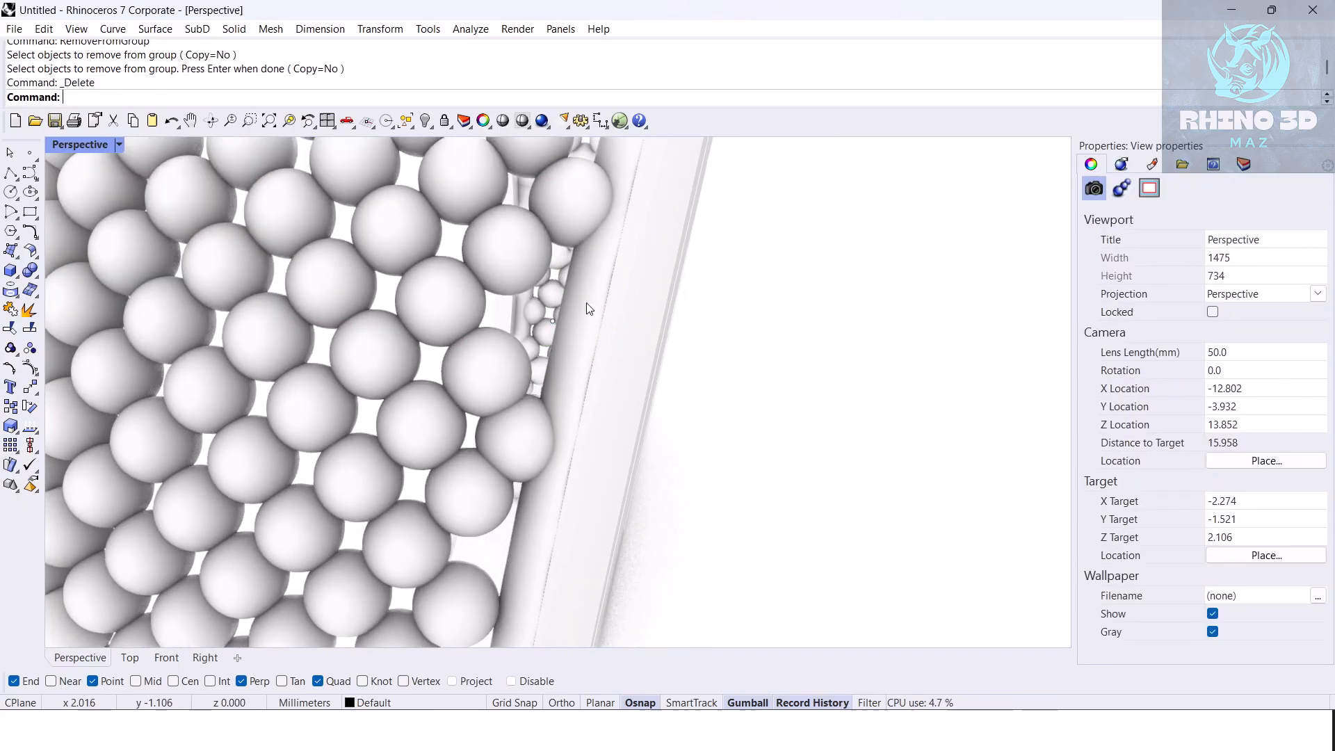
{"action": "key", "text": "ctrl+z"}
{"action": "scroll", "coordinate": [536, 323], "scroll_direction": "up", "scroll_amount": 2}
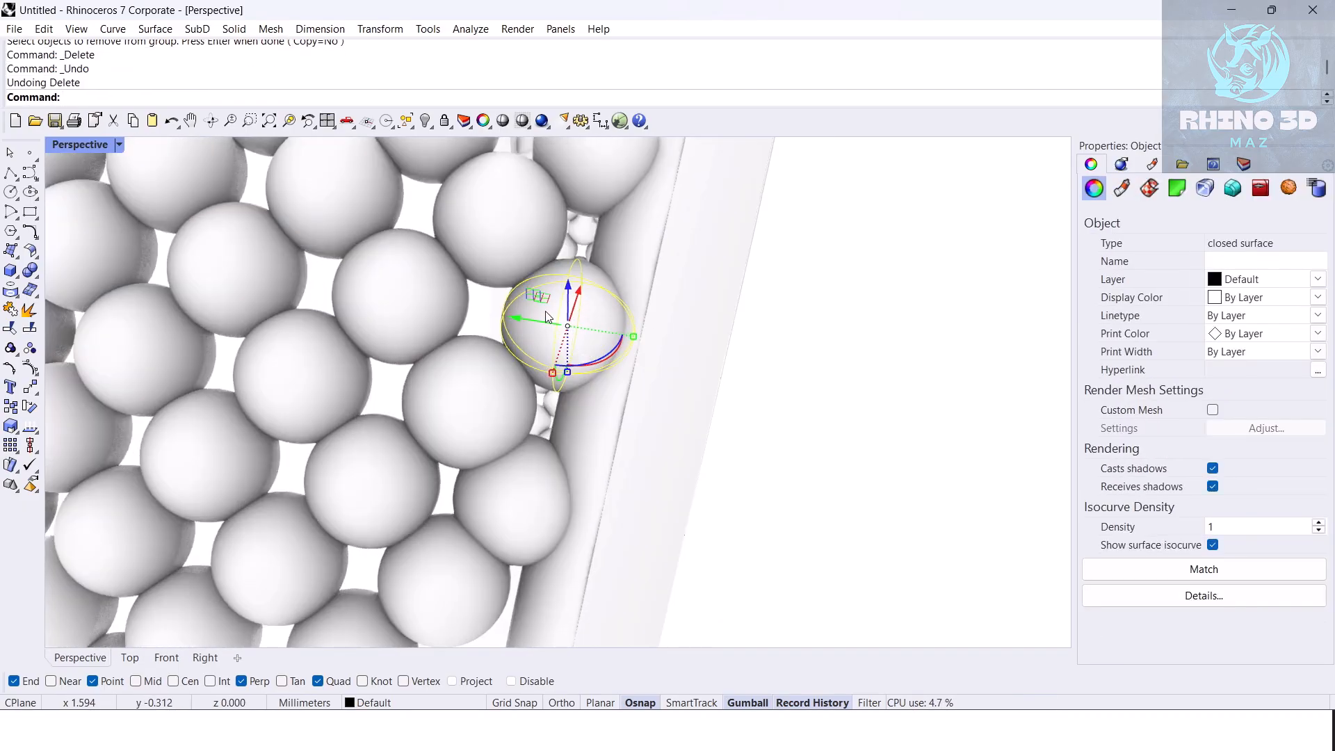
{"action": "key", "text": "ctrl+y"}
{"action": "key", "text": "ctrl+z"}
{"action": "left_click", "coordinate": [539, 307]}
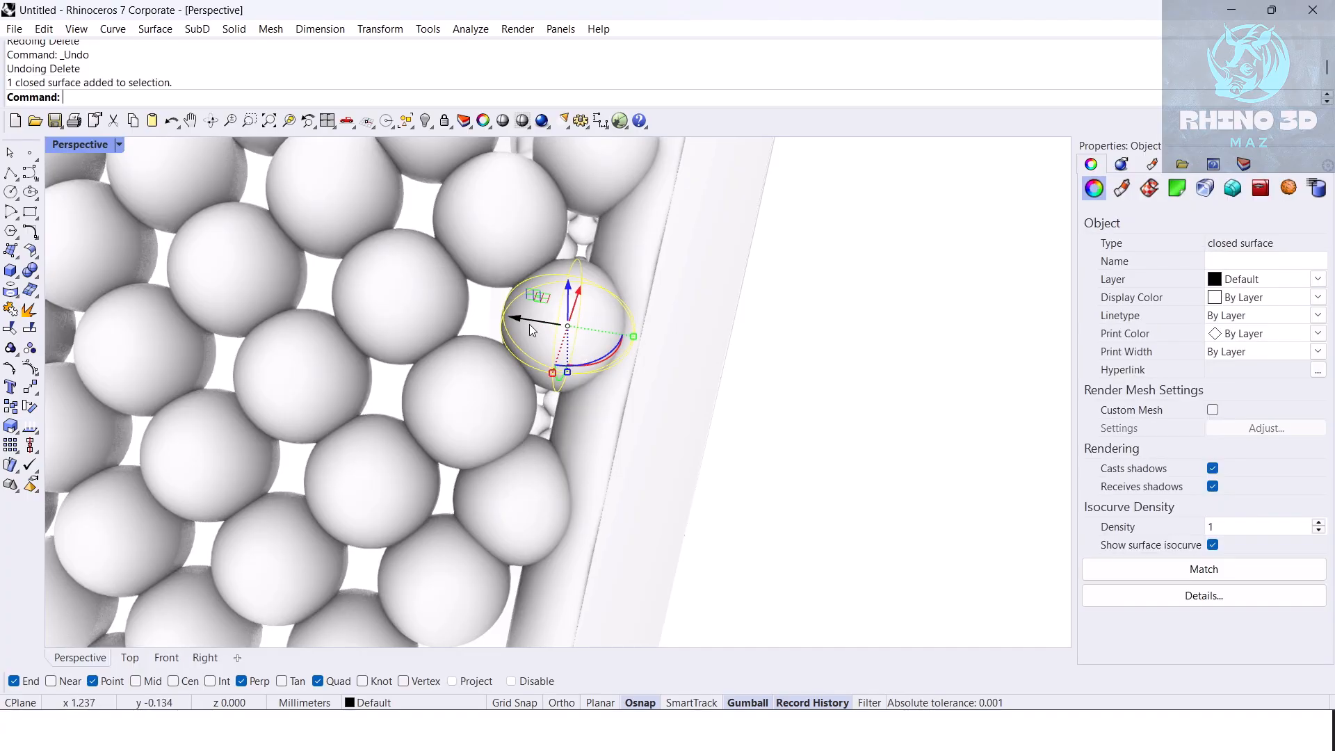
{"action": "left_click_drag", "start_coordinate": [523, 322], "coordinate": [508, 318]}
{"action": "right_click_drag", "start_coordinate": [540, 278], "coordinate": [484, 442], "text": "shift"}
{"action": "key", "text": "Escape"}
{"action": "key", "text": "ctrl+y"}
{"action": "left_click", "coordinate": [527, 324]}
{"action": "key", "text": "ctrl+y"}
{"action": "key", "text": "Escape"}
Step: Run RemoveFromGroup again on the next sphere overlapping the side rim, and delete that sphere
{"action": "scroll", "coordinate": [551, 306], "scroll_direction": "down", "scroll_amount": 6}
{"action": "scroll", "coordinate": [551, 307], "scroll_direction": "up", "scroll_amount": 4}
{"action": "right_click_drag", "start_coordinate": [555, 309], "coordinate": [563, 342]}
{"action": "right_click", "coordinate": [562, 342]}
{"action": "left_click", "coordinate": [563, 344]}
{"action": "key", "text": "Escape"}
{"action": "type", "text": "RemoveFromGroup"}
{"action": "key", "text": "Return"}
{"action": "left_click", "coordinate": [563, 345]}
{"action": "key", "text": "Delete"}
Step: Release two further spheres along the side rim from the group and delete each one
{"action": "right_click", "coordinate": [520, 356]}
{"action": "right_click_drag", "start_coordinate": [560, 342], "coordinate": [527, 341]}
{"action": "left_click", "coordinate": [529, 322]}
{"action": "right_click", "coordinate": [529, 322]}
{"action": "key", "text": "Delete"}
{"action": "right_click", "coordinate": [526, 341]}
{"action": "left_click", "coordinate": [506, 346]}
{"action": "right_click", "coordinate": [507, 346]}
{"action": "right_click_drag", "start_coordinate": [606, 373], "coordinate": [531, 376]}
{"action": "key", "text": "Delete"}
Step: Pick several more overlapping rim spheres together, remove them from the group, and delete them
{"action": "right_click", "coordinate": [605, 343]}
{"action": "left_click", "coordinate": [605, 342]}
{"action": "left_click", "coordinate": [490, 364]}
{"action": "left_click", "coordinate": [593, 355]}
{"action": "left_click", "coordinate": [702, 351]}
{"action": "right_click", "coordinate": [701, 351]}
{"action": "key", "text": "Delete"}
Step: Remove the row of spheres protruding over the opposite side rim from the group, and delete the whole row
{"action": "scroll", "coordinate": [640, 399], "scroll_direction": "down", "scroll_amount": 6}
{"action": "right_click_drag", "start_coordinate": [640, 399], "coordinate": [611, 367]}
{"action": "right_click_drag", "start_coordinate": [566, 356], "coordinate": [490, 254], "text": "shift"}
{"action": "right_click_drag", "start_coordinate": [508, 285], "coordinate": [606, 368]}
{"action": "scroll", "coordinate": [594, 323], "scroll_direction": "down", "scroll_amount": 4}
{"action": "scroll", "coordinate": [519, 342], "scroll_direction": "up", "scroll_amount": 6}
{"action": "right_click_drag", "start_coordinate": [556, 268], "coordinate": [517, 368]}
{"action": "scroll", "coordinate": [517, 384], "scroll_direction": "up", "scroll_amount": 5}
{"action": "right_click", "coordinate": [517, 387]}
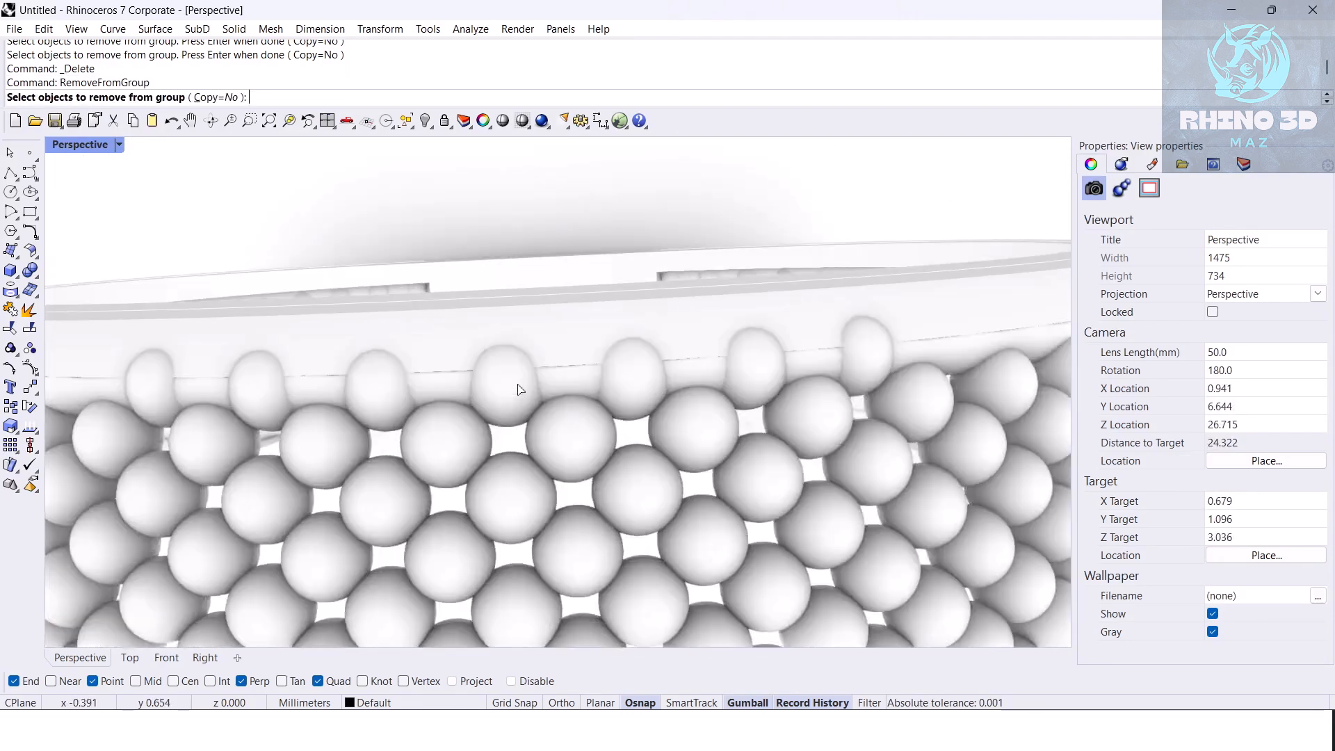
{"action": "left_click", "coordinate": [518, 387]}
{"action": "left_click", "coordinate": [628, 374]}
{"action": "left_click", "coordinate": [744, 364]}
{"action": "left_click", "coordinate": [849, 351]}
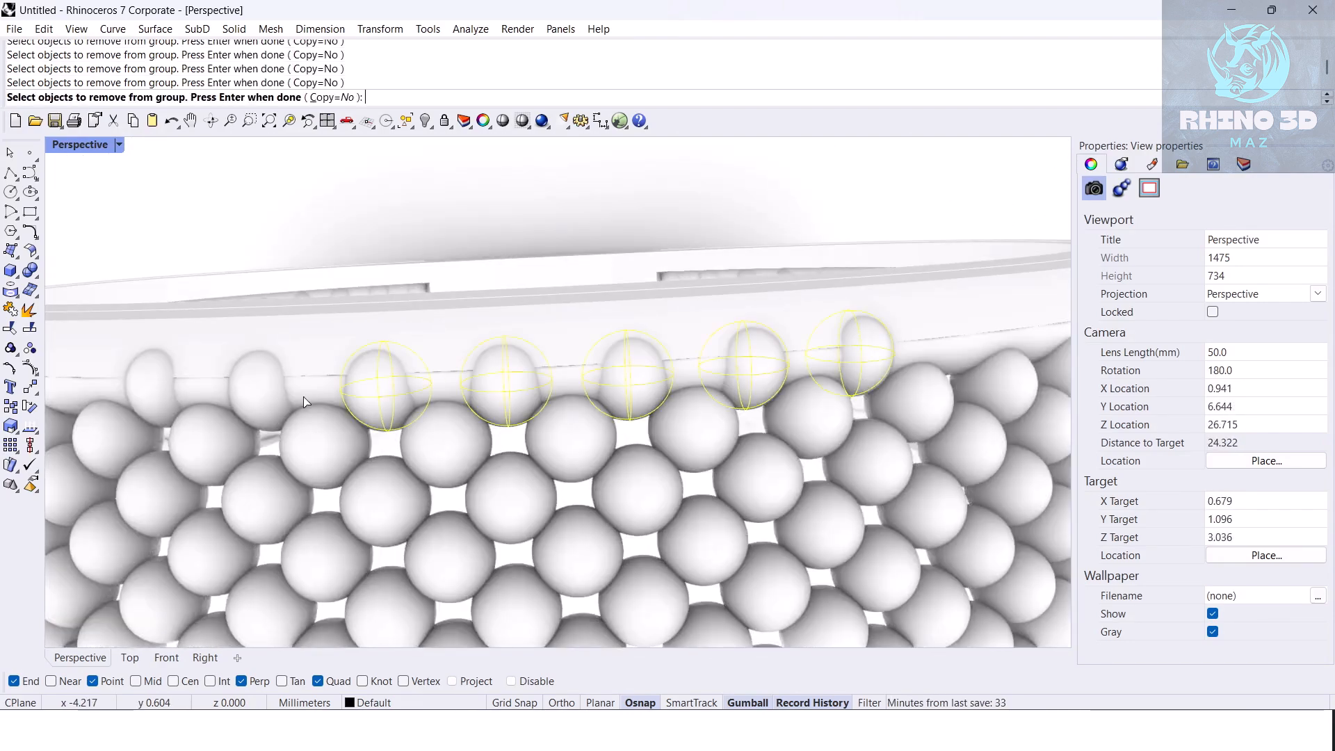
{"action": "right_click", "coordinate": [160, 398]}
{"action": "key", "text": "Delete"}
Step: Clear two more spheres that overlap the ring's side rim by removing each from the group and deleting it
{"action": "scroll", "coordinate": [465, 365], "scroll_direction": "down", "scroll_amount": 10}
{"action": "mouse_move", "coordinate": [464, 365]}
{"action": "right_mouse_down"}
{"action": "mouse_move", "coordinate": [626, 381]}
{"action": "mouse_move", "coordinate": [582, 277]}
{"action": "mouse_move", "coordinate": [476, 313]}
{"action": "mouse_move", "coordinate": [447, 352]}
{"action": "right_mouse_up"}
{"action": "scroll", "coordinate": [476, 313], "scroll_direction": "up", "scroll_amount": 4}
{"action": "right_click", "coordinate": [447, 352]}
{"action": "left_click", "coordinate": [451, 351]}
{"action": "right_click", "coordinate": [451, 352]}
{"action": "key", "text": "Delete"}
{"action": "right_click_drag", "start_coordinate": [589, 382], "coordinate": [554, 382]}
{"action": "right_click_drag", "start_coordinate": [436, 295], "coordinate": [443, 307]}
{"action": "right_click", "coordinate": [444, 307]}
{"action": "left_click", "coordinate": [441, 315]}
{"action": "right_click", "coordinate": [441, 315]}
{"action": "key", "text": "Delete"}
{"action": "scroll", "coordinate": [681, 292], "scroll_direction": "up", "scroll_amount": 4}
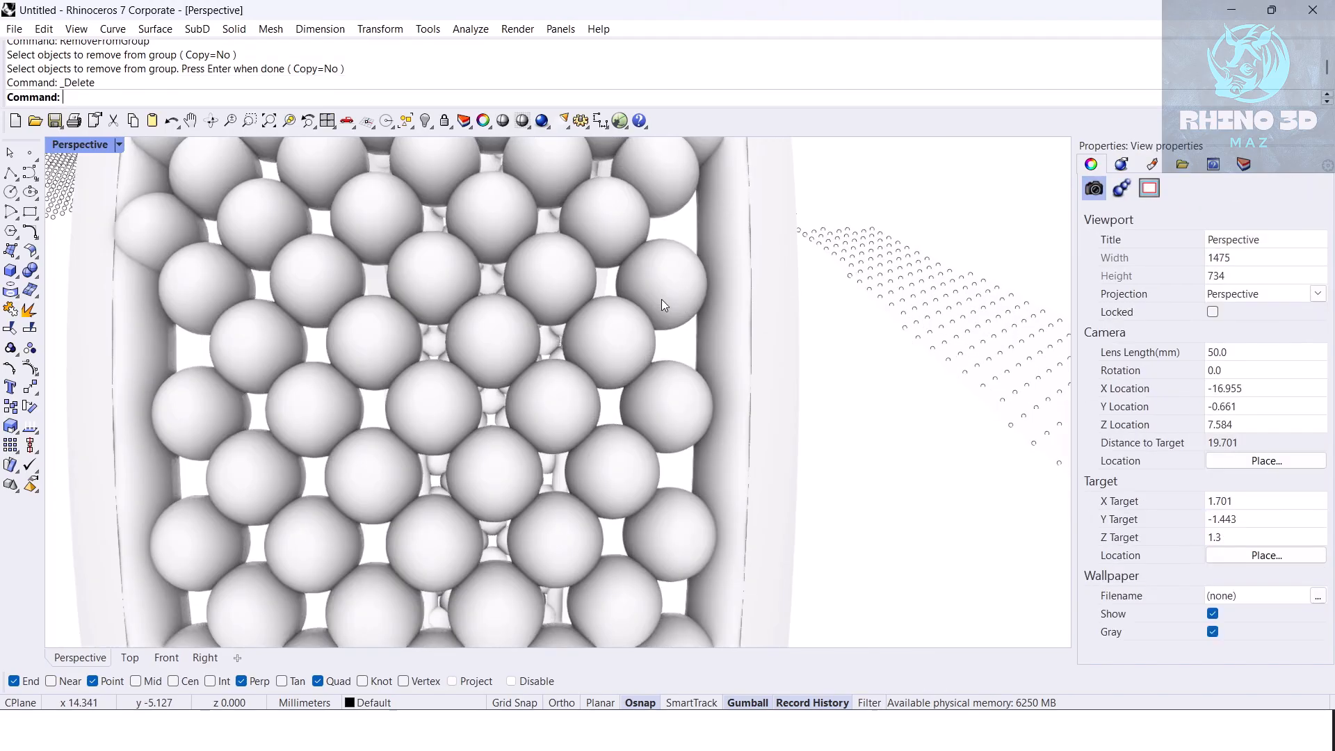
{"action": "scroll", "coordinate": [448, 337], "scroll_direction": "down", "scroll_amount": 3}
{"action": "right_click", "coordinate": [449, 338]}
{"action": "scroll", "coordinate": [375, 455], "scroll_direction": "down", "scroll_amount": 4}
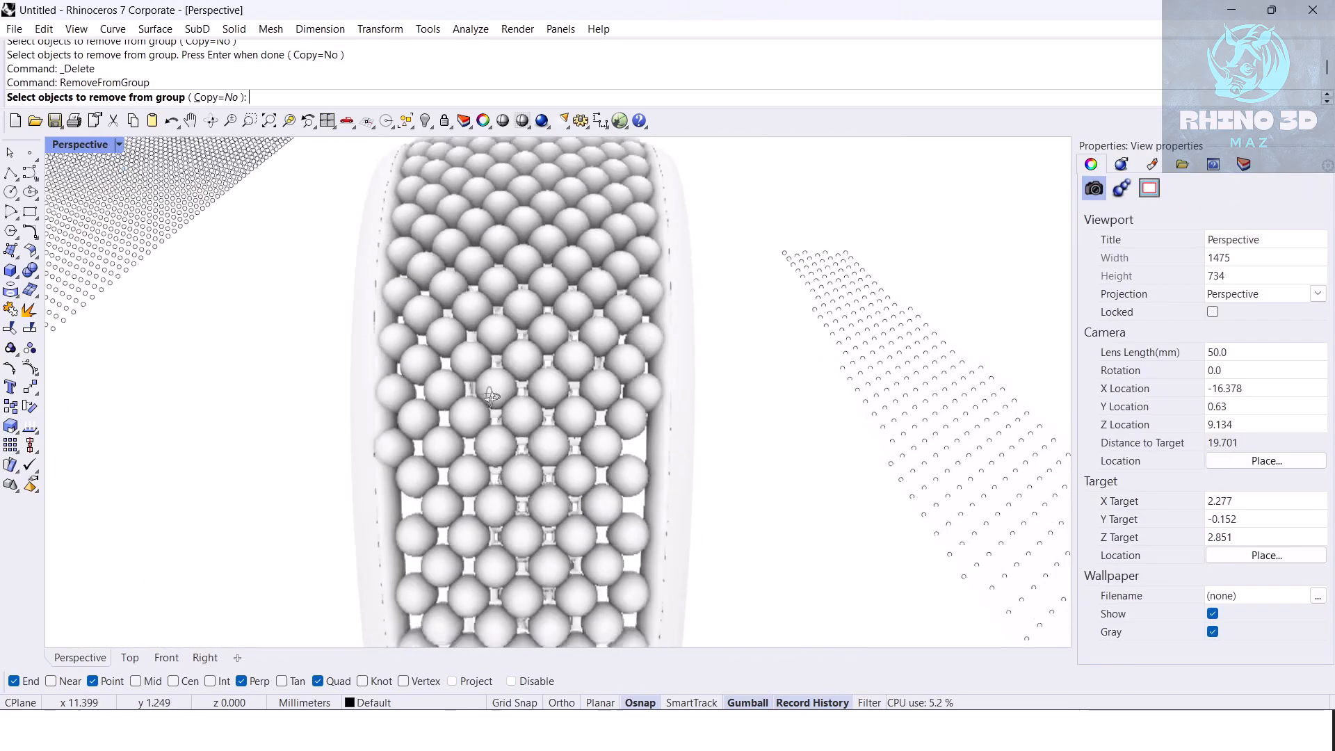
{"action": "scroll", "coordinate": [375, 455], "scroll_direction": "up", "scroll_amount": 2}
{"action": "right_click", "coordinate": [421, 480]}
{"action": "left_click", "coordinate": [402, 485]}
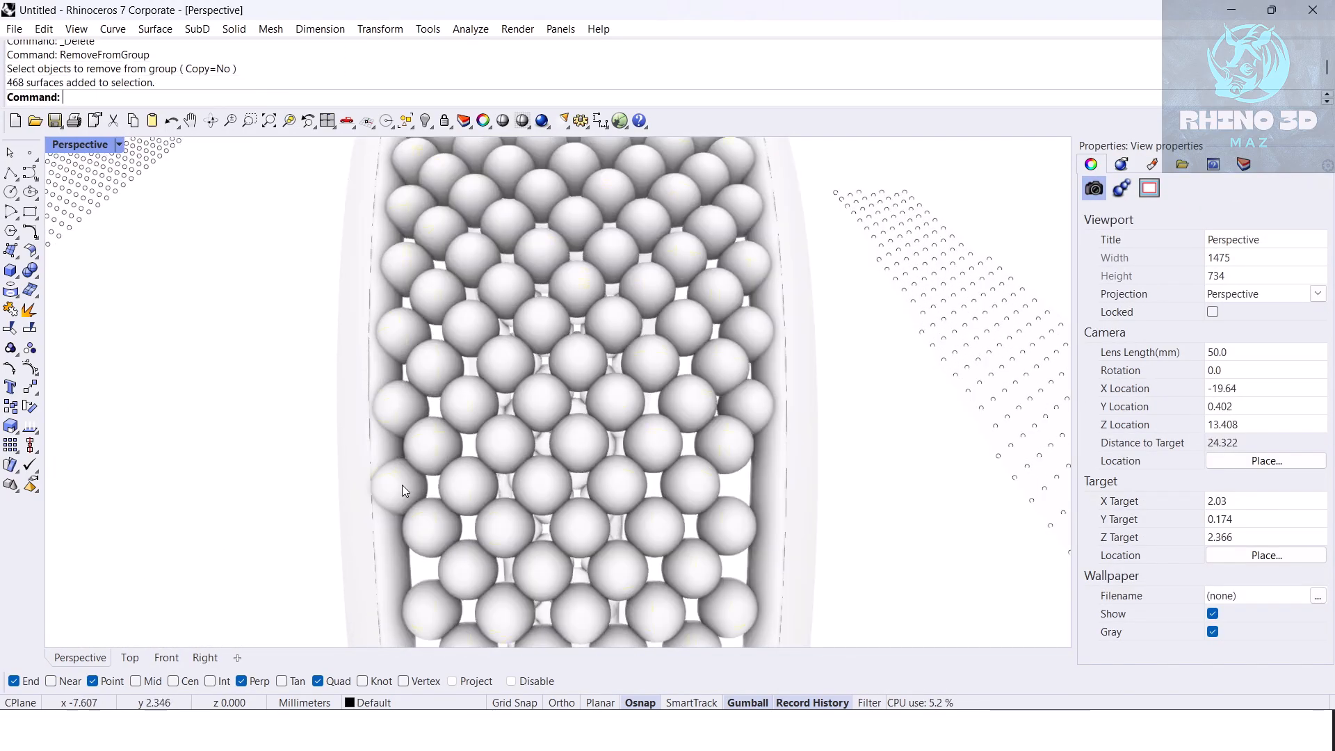
{"action": "left_click", "coordinate": [268, 462]}
Step: Remove one more sphere overlapping the ring's side rim from the group and delete it
{"action": "right_click", "coordinate": [269, 461]}
{"action": "right_click_drag", "start_coordinate": [424, 494], "coordinate": [459, 451]}
{"action": "left_click", "coordinate": [377, 432]}
{"action": "right_click", "coordinate": [377, 432]}
{"action": "key", "text": "Delete"}
Step: Remove three neighbouring spheres along the side rim from the group and nudge them slightly inward, away from the rim
{"action": "right_click", "coordinate": [424, 455]}
{"action": "left_click", "coordinate": [415, 456]}
{"action": "left_click", "coordinate": [417, 373]}
{"action": "left_click", "coordinate": [410, 318]}
{"action": "right_click", "coordinate": [410, 318]}
{"action": "left_click_drag", "start_coordinate": [372, 385], "coordinate": [380, 386]}
{"action": "left_click", "coordinate": [319, 393]}
Step: Examine the sphere rows along both side rims from several angles for remaining overlaps
{"action": "scroll", "coordinate": [319, 393], "scroll_direction": "down", "scroll_amount": 8}
{"action": "right_click_drag", "start_coordinate": [389, 500], "coordinate": [507, 263]}
{"action": "scroll", "coordinate": [539, 247], "scroll_direction": "up", "scroll_amount": 6}
{"action": "scroll", "coordinate": [543, 252], "scroll_direction": "down", "scroll_amount": 6}
{"action": "scroll", "coordinate": [485, 339], "scroll_direction": "up", "scroll_amount": 5}
{"action": "right_click_drag", "start_coordinate": [657, 295], "coordinate": [494, 253]}
{"action": "scroll", "coordinate": [573, 471], "scroll_direction": "down", "scroll_amount": 3}
{"action": "right_click_drag", "start_coordinate": [573, 471], "coordinate": [525, 398]}
{"action": "scroll", "coordinate": [436, 401], "scroll_direction": "up", "scroll_amount": 8}
{"action": "scroll", "coordinate": [385, 387], "scroll_direction": "down", "scroll_amount": 6}
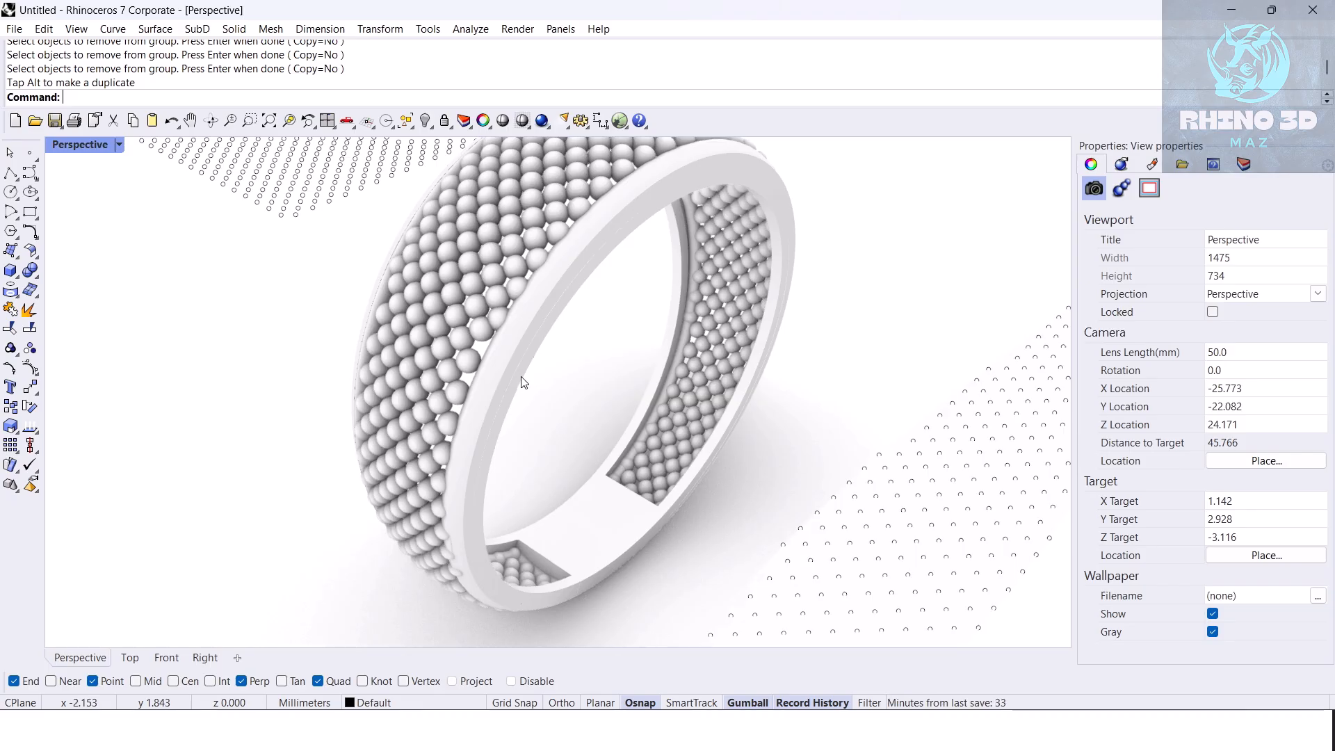
{"action": "right_click_drag", "start_coordinate": [480, 361], "coordinate": [469, 440]}
{"action": "scroll", "coordinate": [518, 421], "scroll_direction": "down", "scroll_amount": 2}
{"action": "scroll", "coordinate": [468, 440], "scroll_direction": "up", "scroll_amount": 4}
{"action": "scroll", "coordinate": [498, 358], "scroll_direction": "up", "scroll_amount": 2}
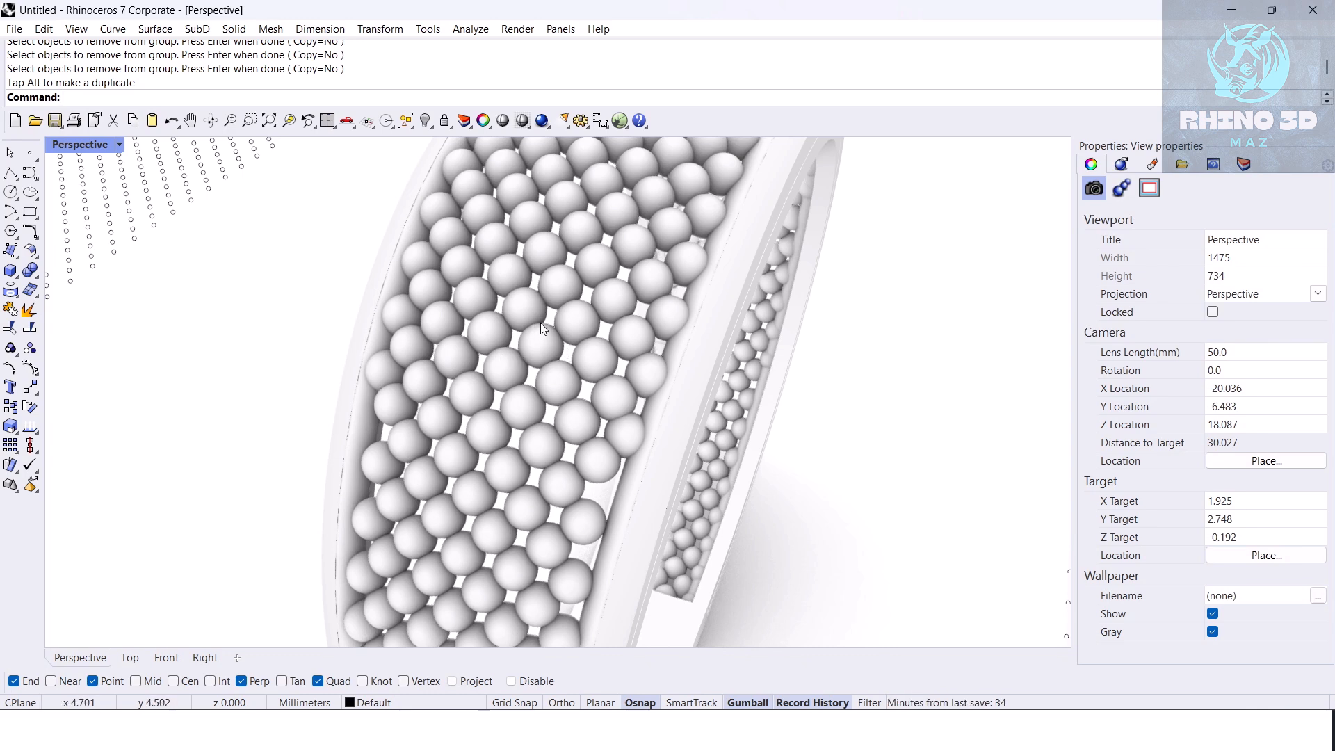
{"action": "scroll", "coordinate": [540, 322], "scroll_direction": "down", "scroll_amount": 2}
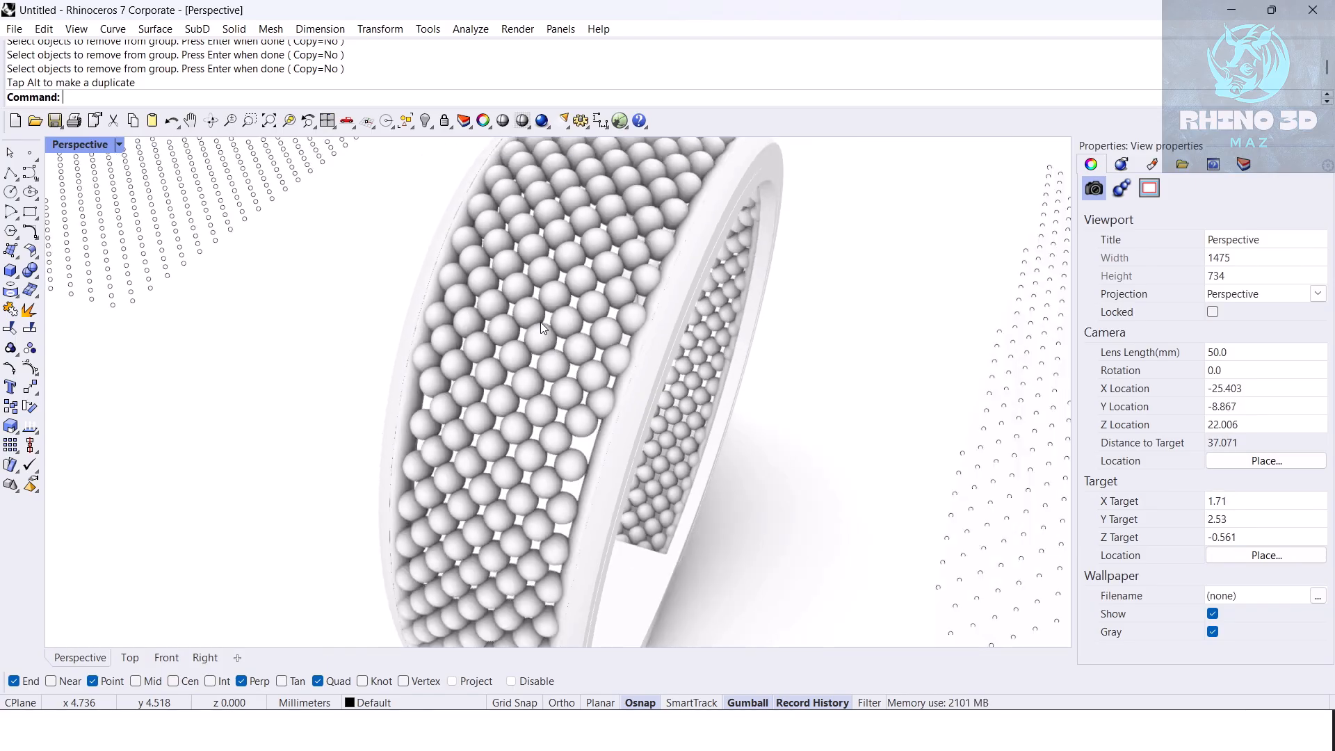
Step: Hide the grouped spheres to inspect the ones left outside the group, and undo the hide
{"action": "key", "text": "ctrl+a"}
{"action": "key", "text": "ctrl+h"}
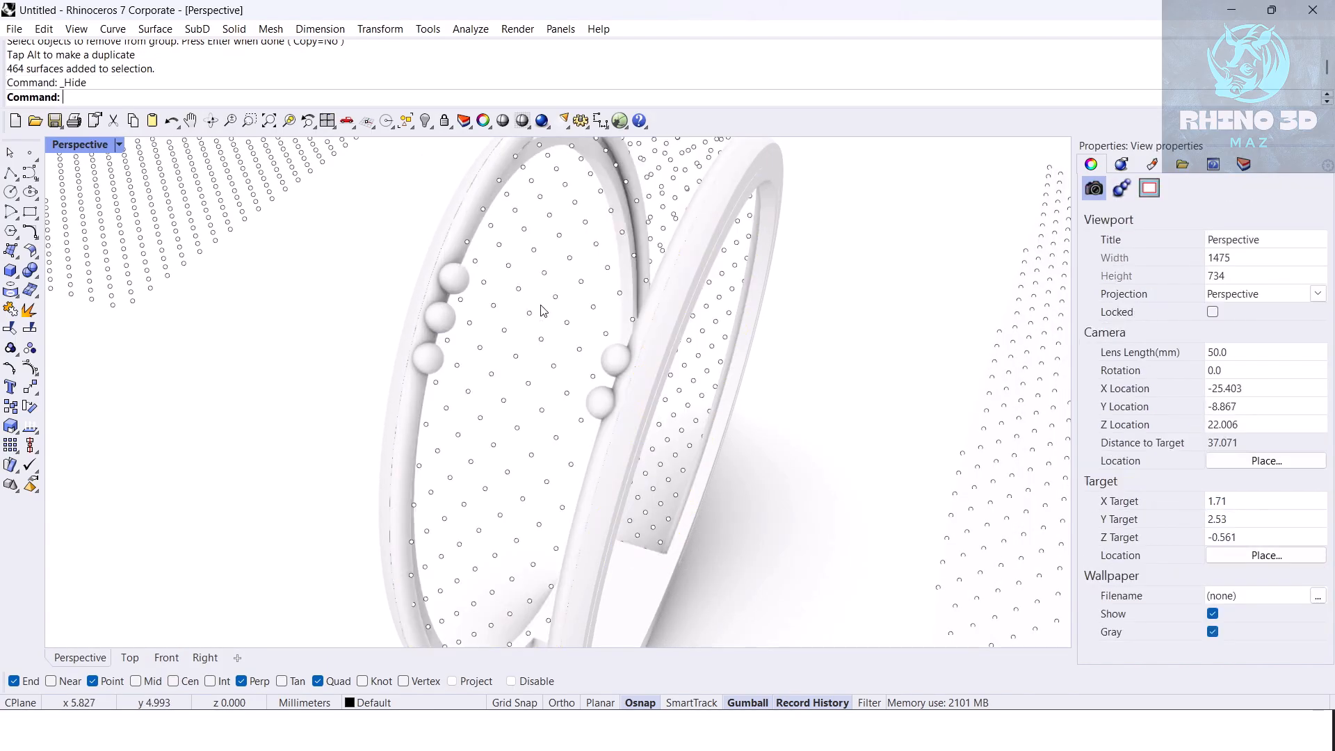
{"action": "scroll", "coordinate": [541, 313], "scroll_direction": "up", "scroll_amount": 3}
{"action": "scroll", "coordinate": [536, 278], "scroll_direction": "down", "scroll_amount": 2}
{"action": "right_click", "coordinate": [536, 278]}
{"action": "right_click_drag", "start_coordinate": [536, 279], "coordinate": [525, 292]}
{"action": "key", "text": "Escape"}
{"action": "scroll", "coordinate": [526, 297], "scroll_direction": "down", "scroll_amount": 4}
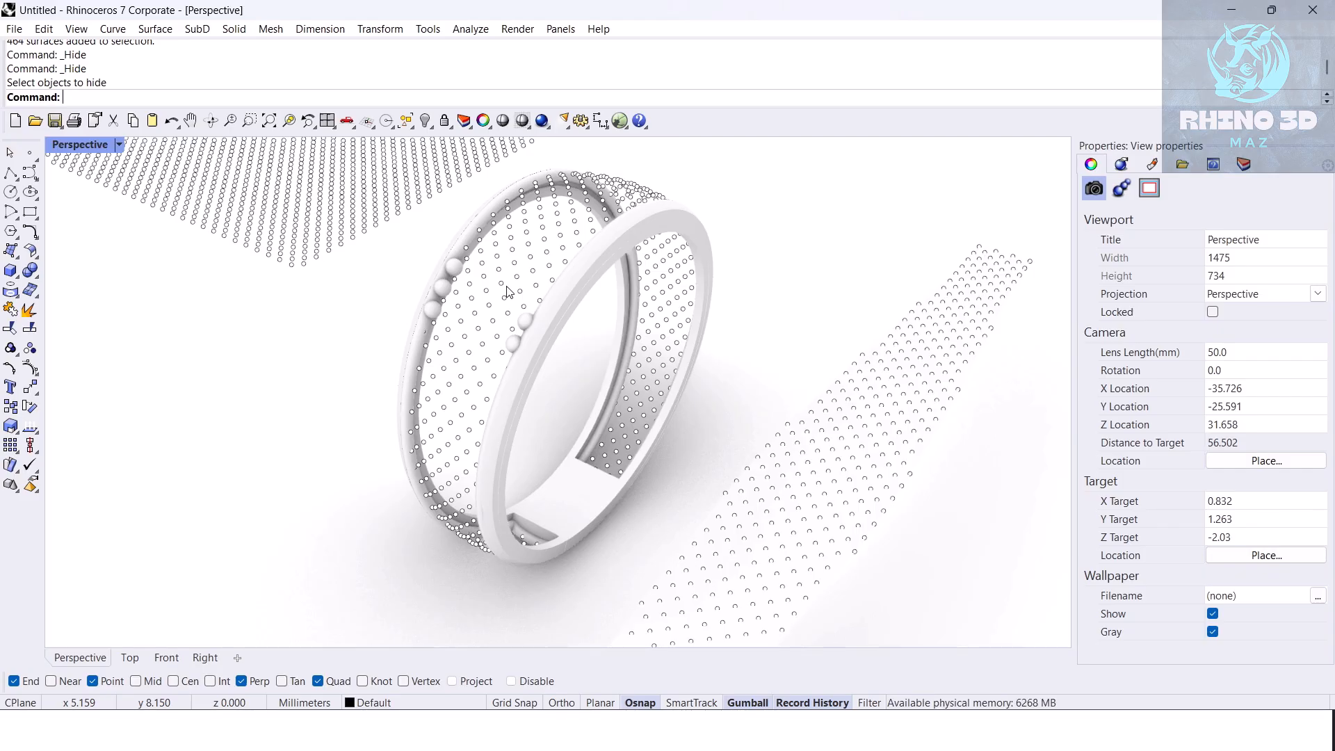
{"action": "key", "text": "ctrl+z"}
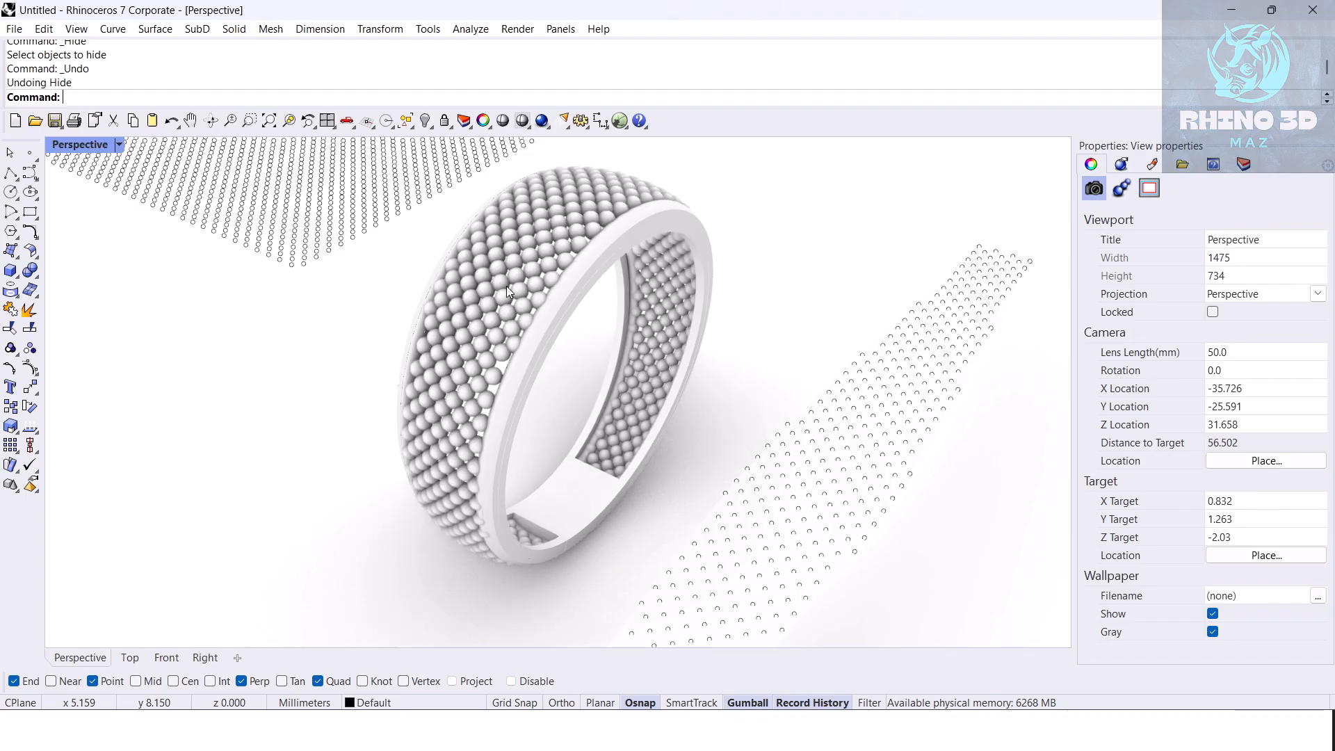